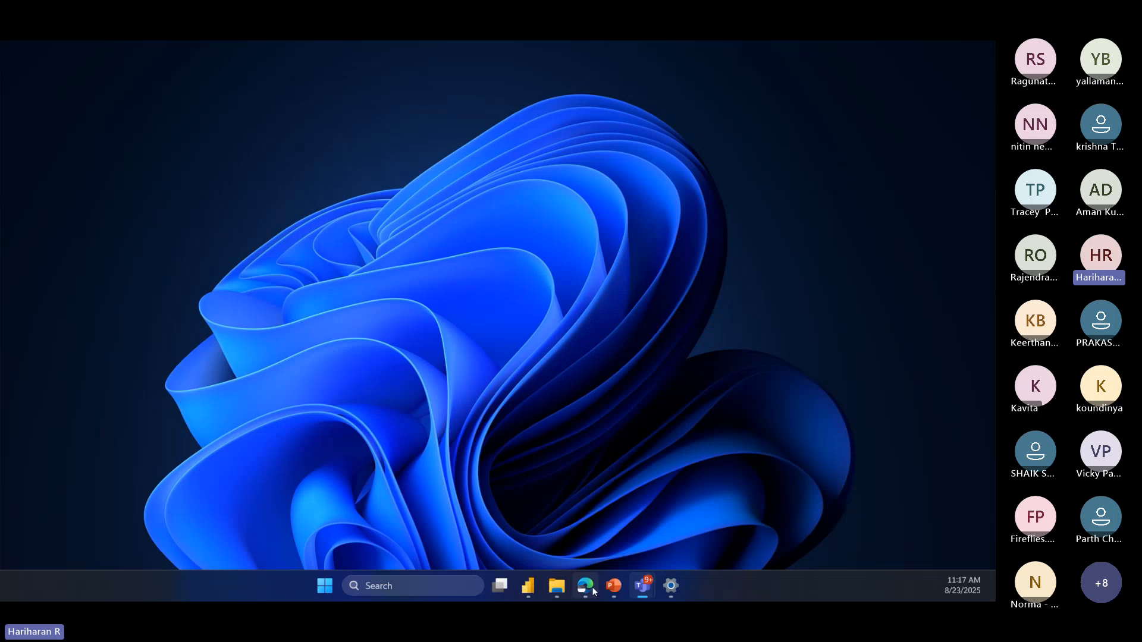
Step: Switch to the Power BI report in Microsoft Edge and pin the Qty by Region chart to a new dashboard named Demo 1
left_click(580, 592)
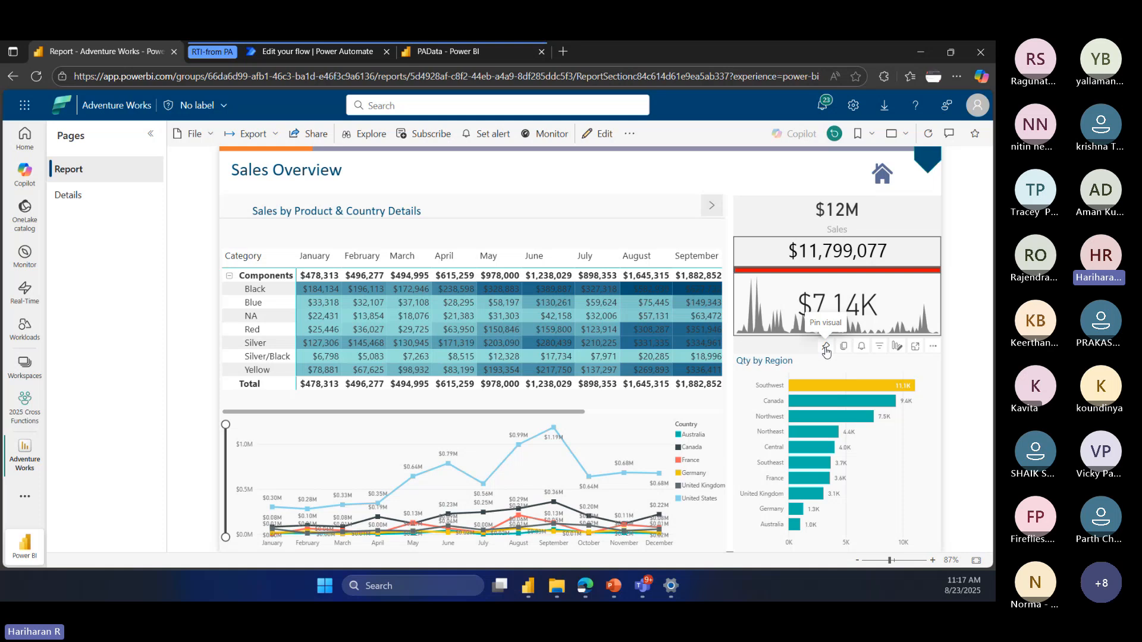
left_click(826, 346)
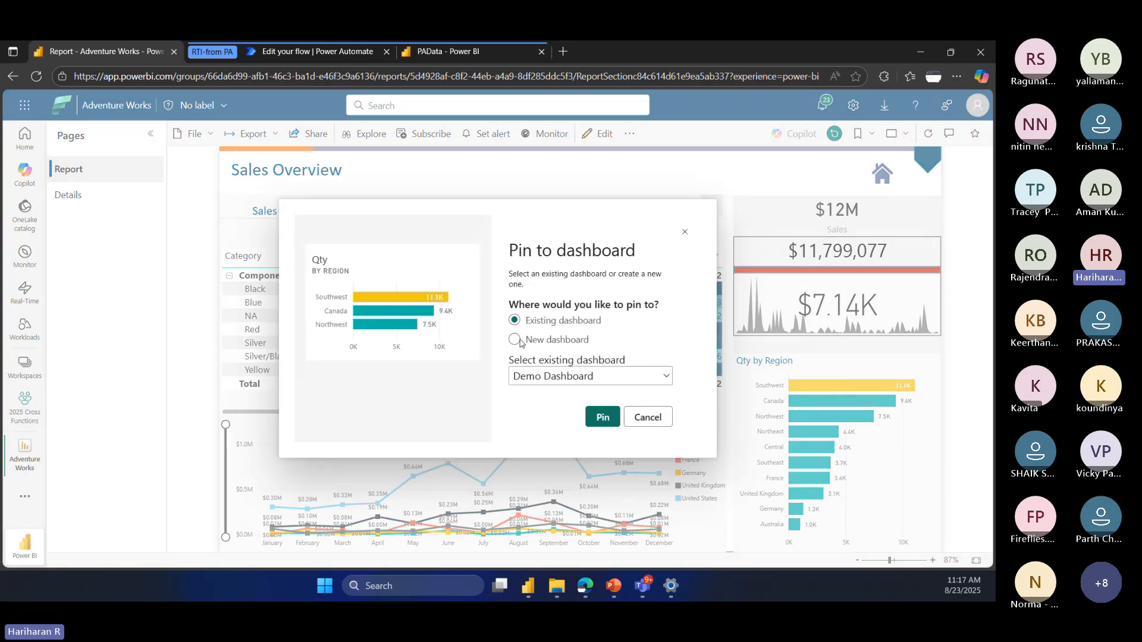
left_click(548, 342)
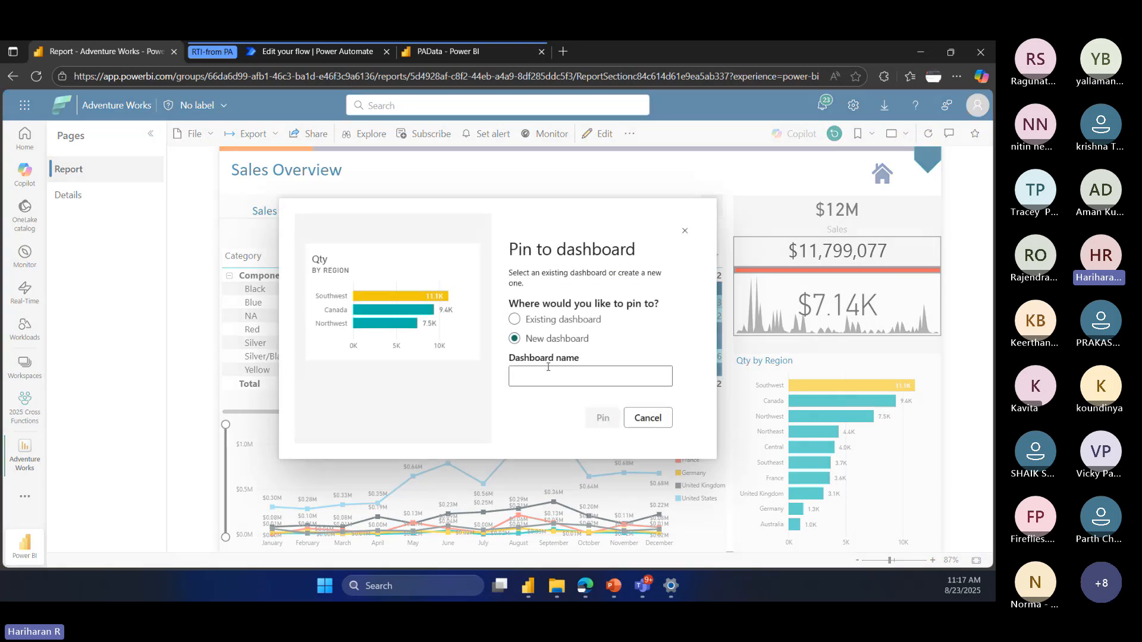
type("Demo ")
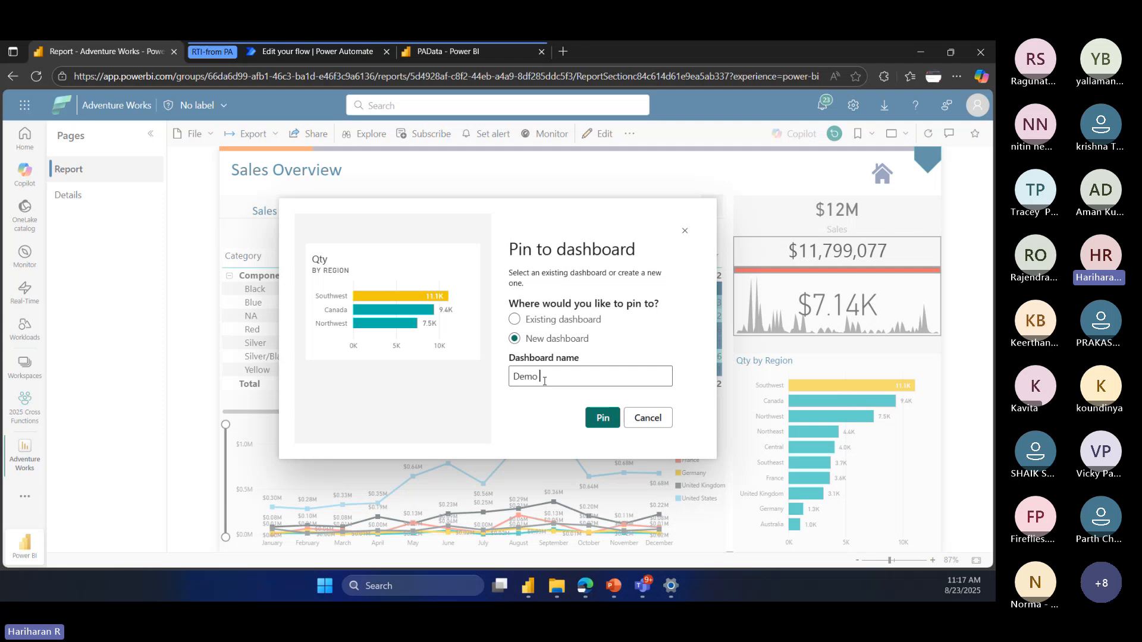
type("1")
left_click(602, 418)
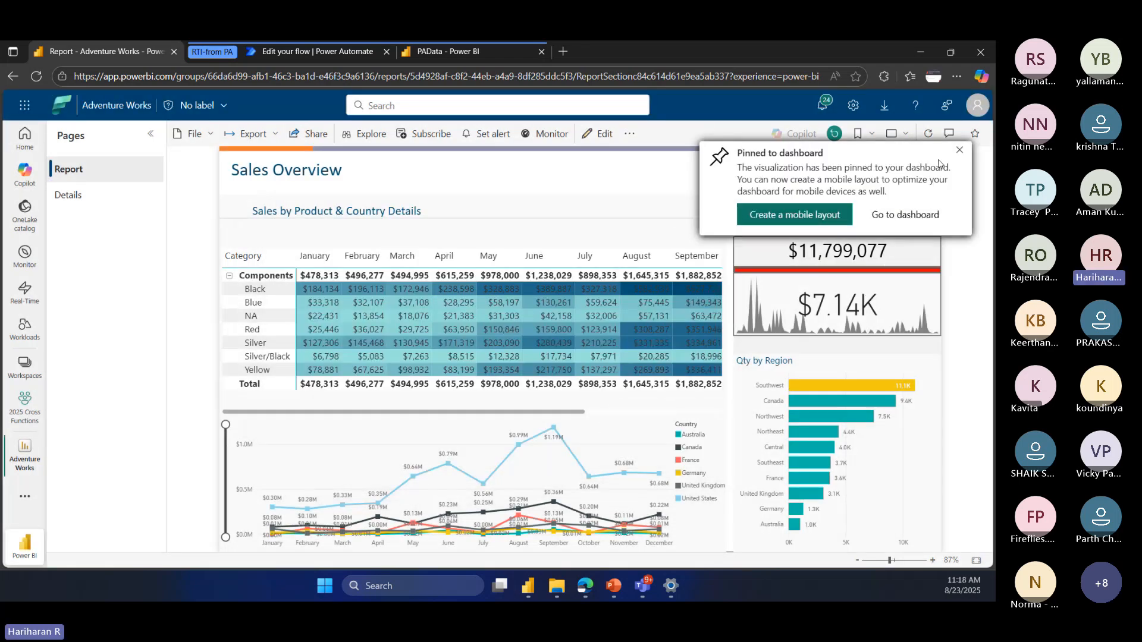
left_click(959, 150)
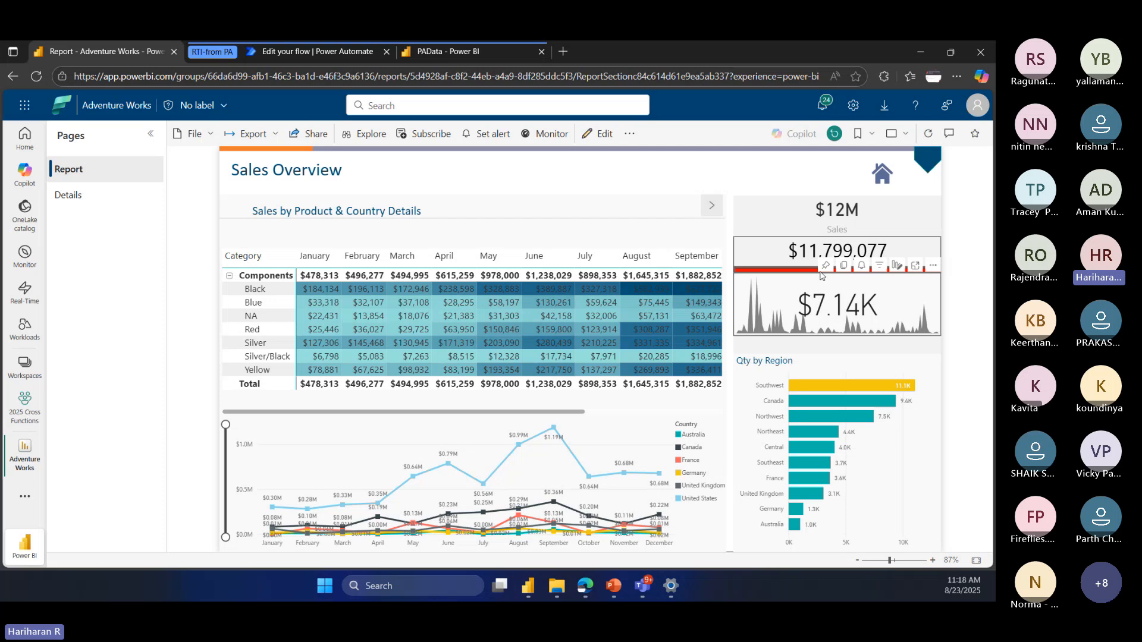
Step: Pin the $7.14K KPI visual to the existing Demo 1 dashboard
left_click(824, 265)
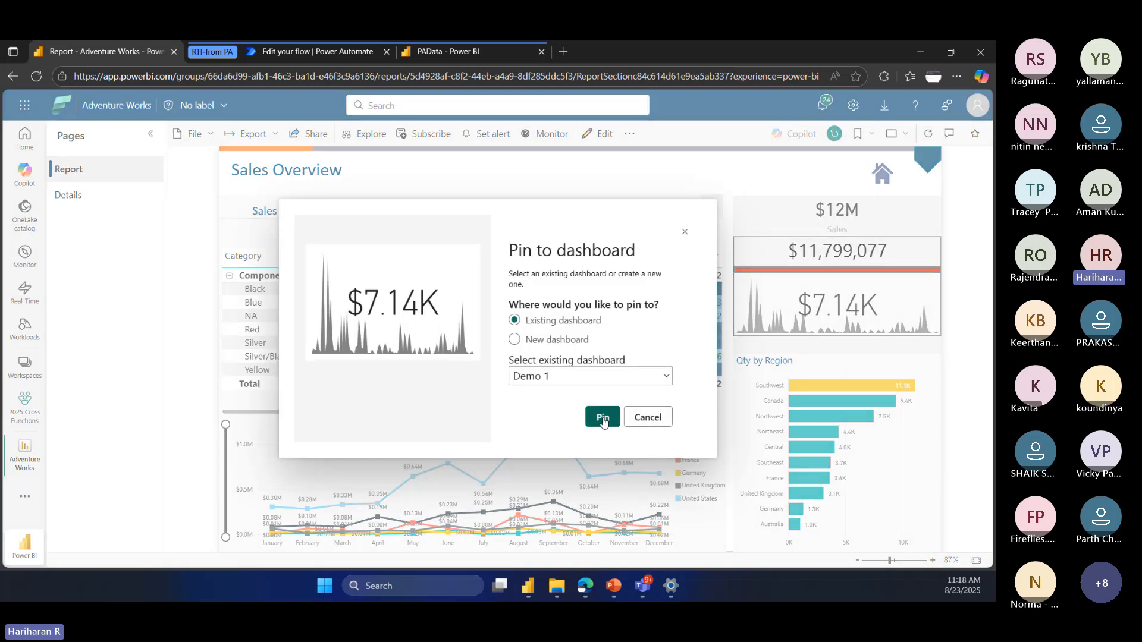
left_click(603, 419)
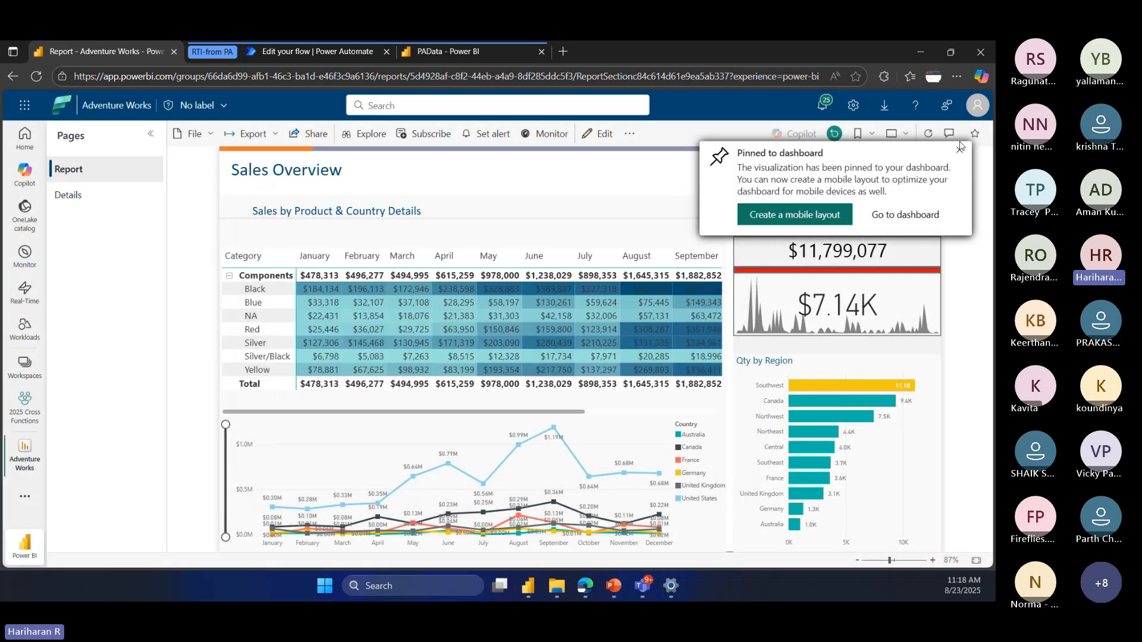
left_click(960, 147)
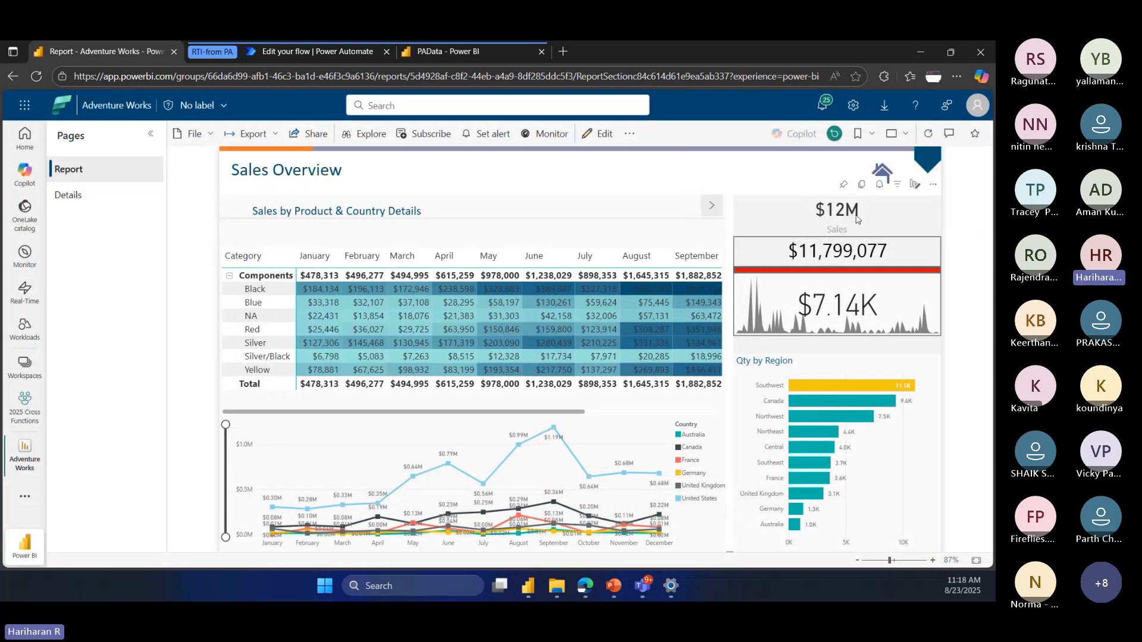
Step: Pin the Sales card to the existing Demo 1 dashboard and open that dashboard
left_click(843, 188)
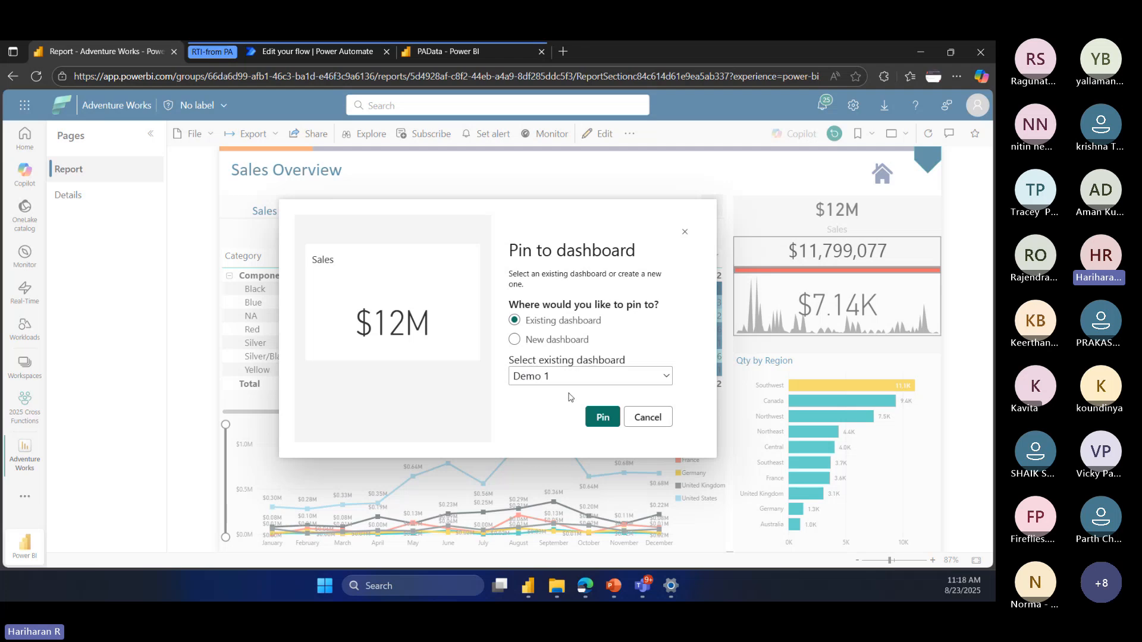
left_click(600, 416)
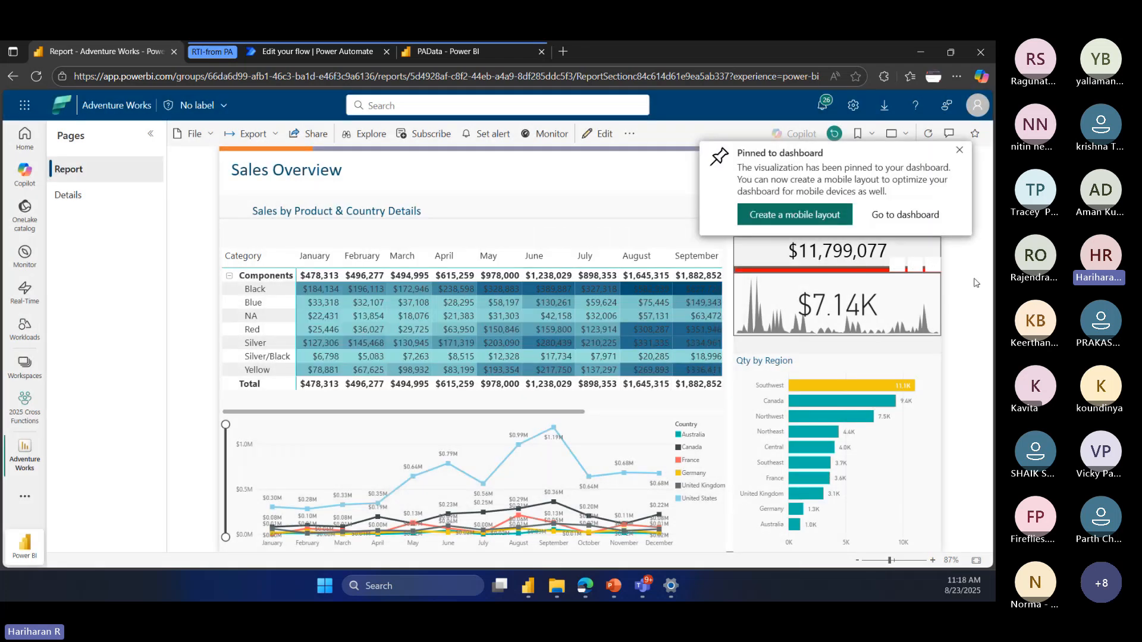
left_click(899, 220)
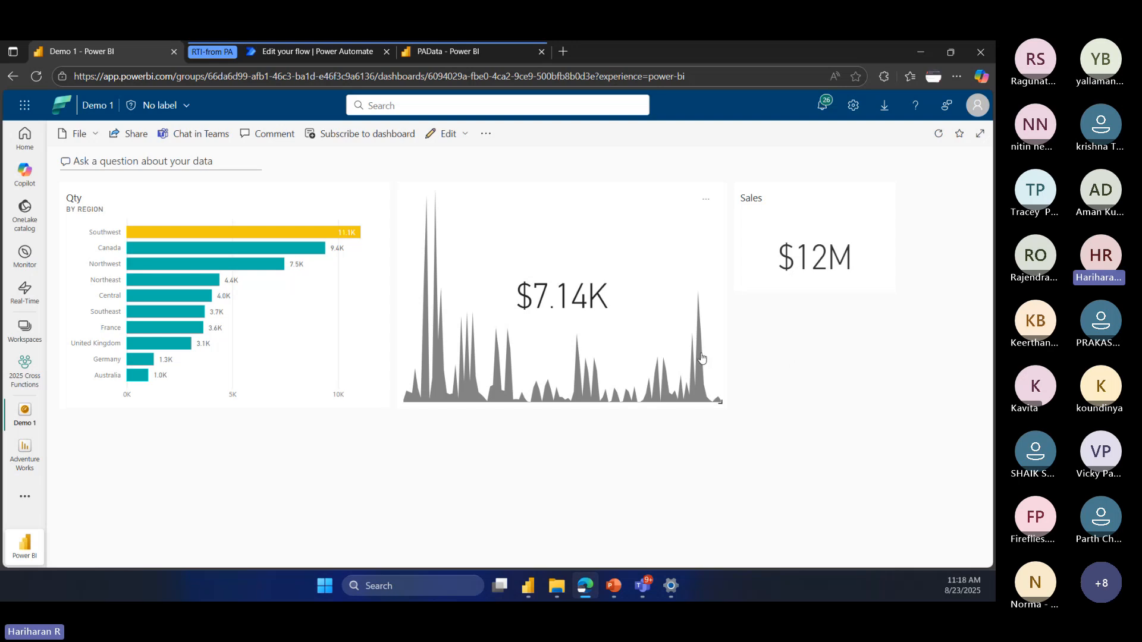
Step: Check which dashboard tiles offer alert management by comparing the options of the Sales, KPI and Qty tiles
left_click(874, 199)
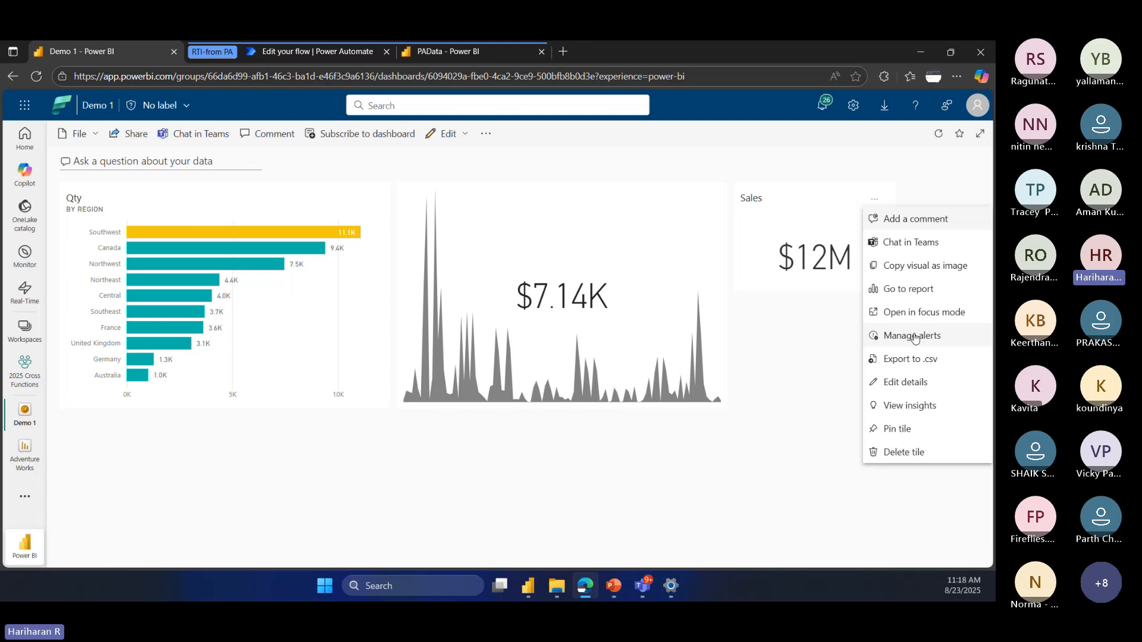
left_click(706, 199)
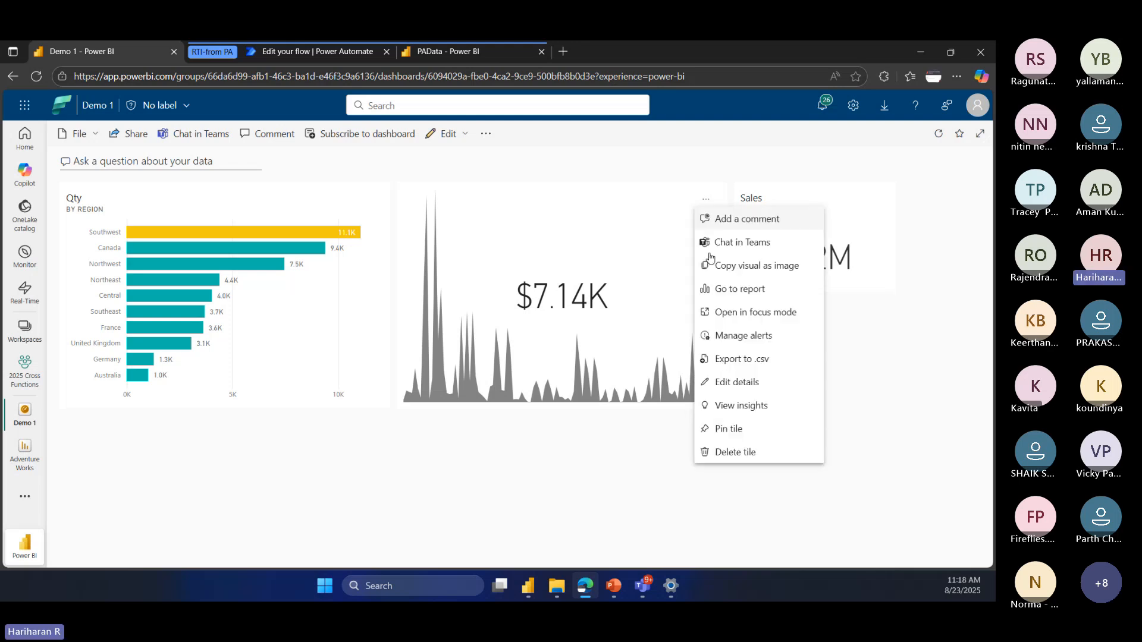
left_click(732, 342)
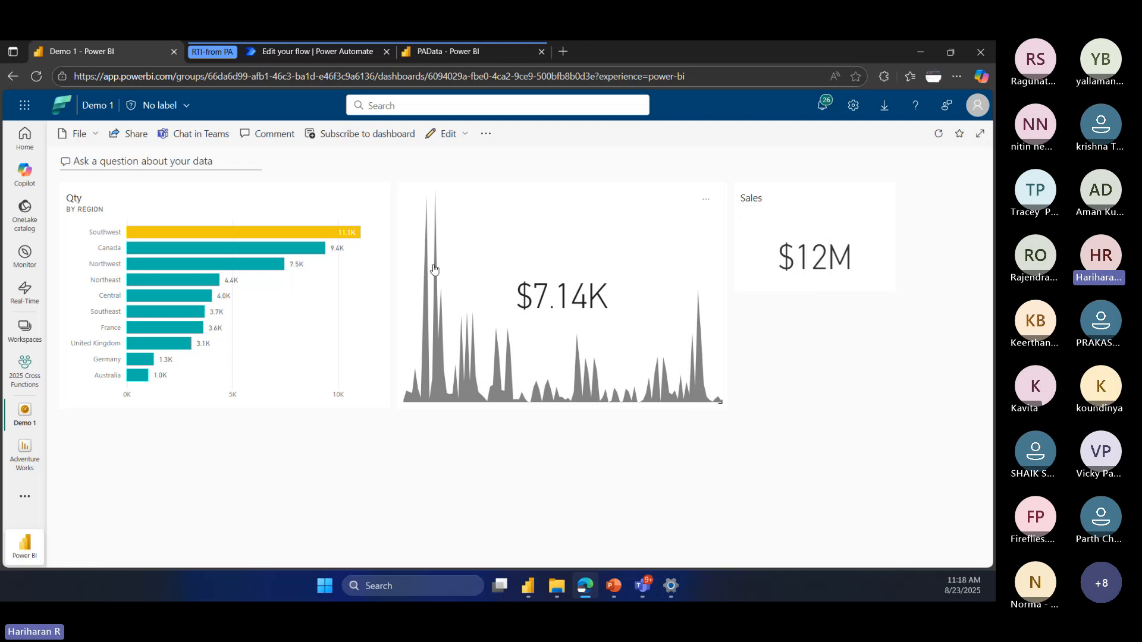
left_click(368, 201)
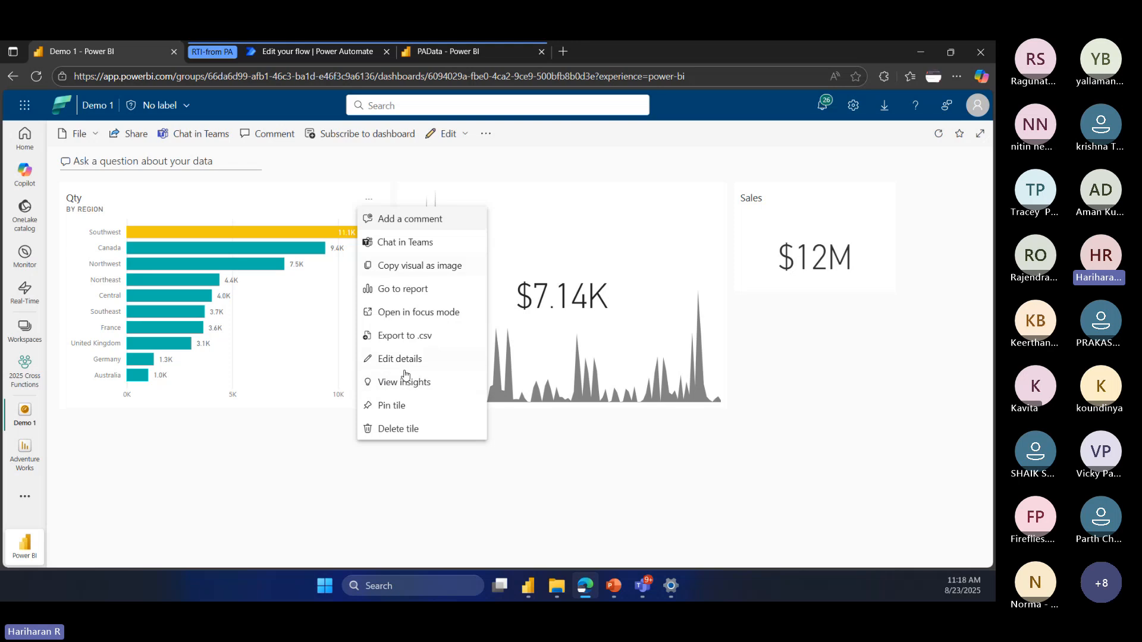
left_click(829, 392)
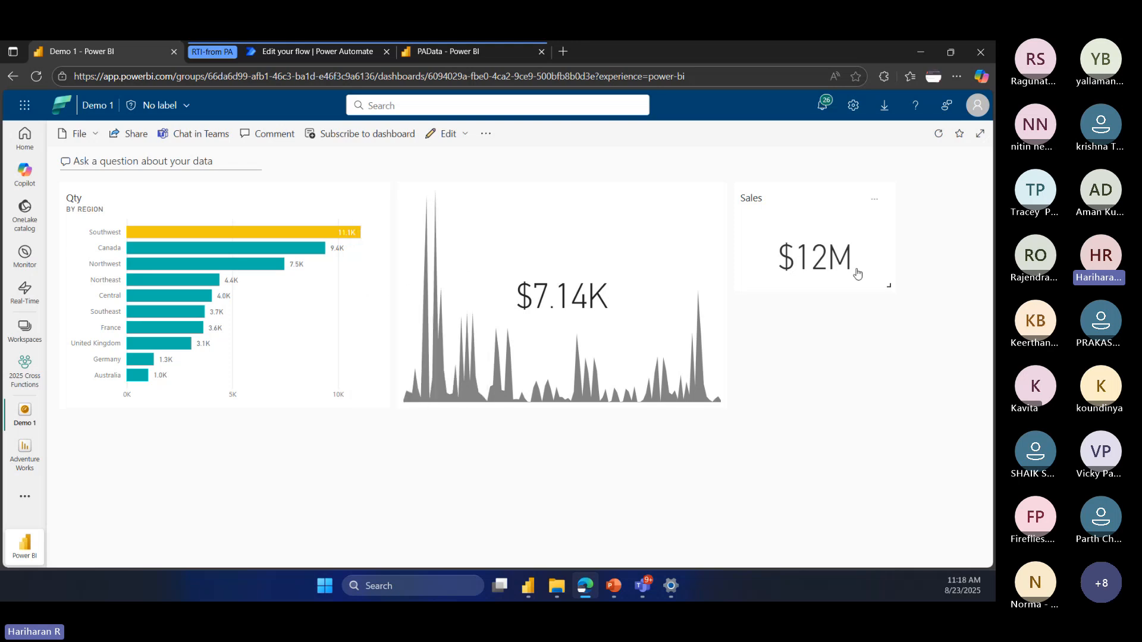
Step: Open alert management for the Sales tile and add a new alert rule
left_click(874, 200)
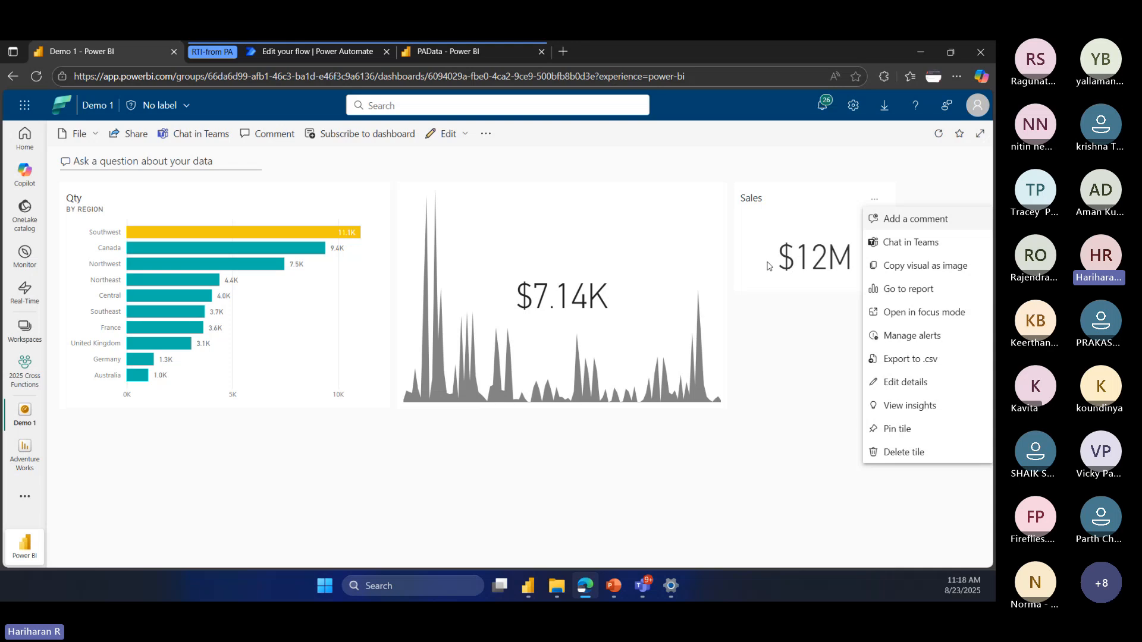
left_click(902, 336)
left_click(866, 194)
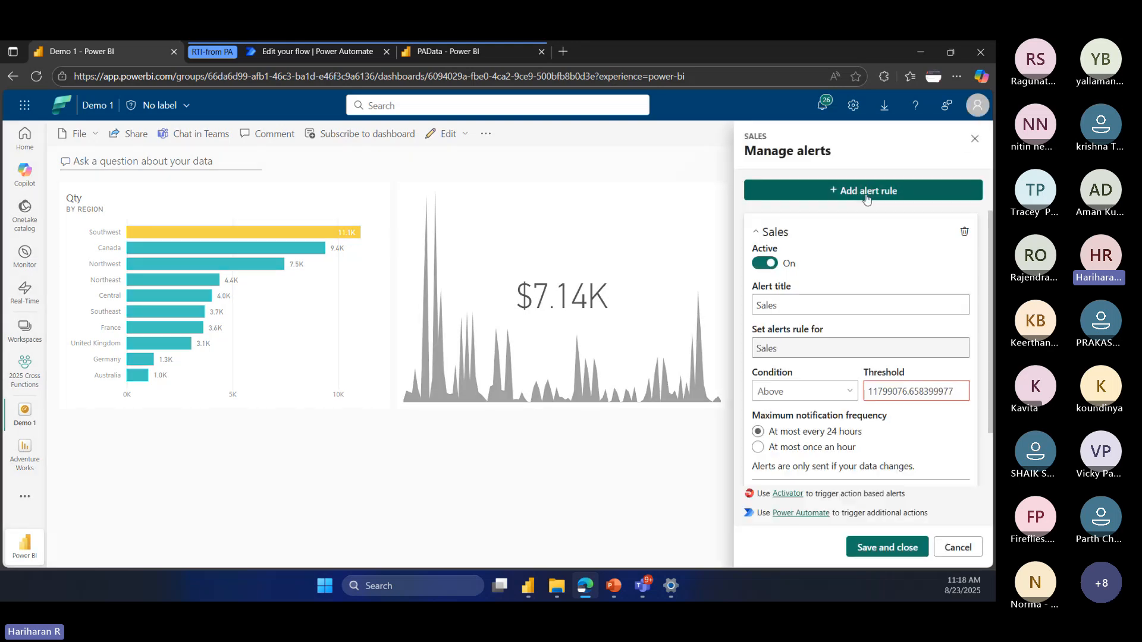
left_click(814, 308)
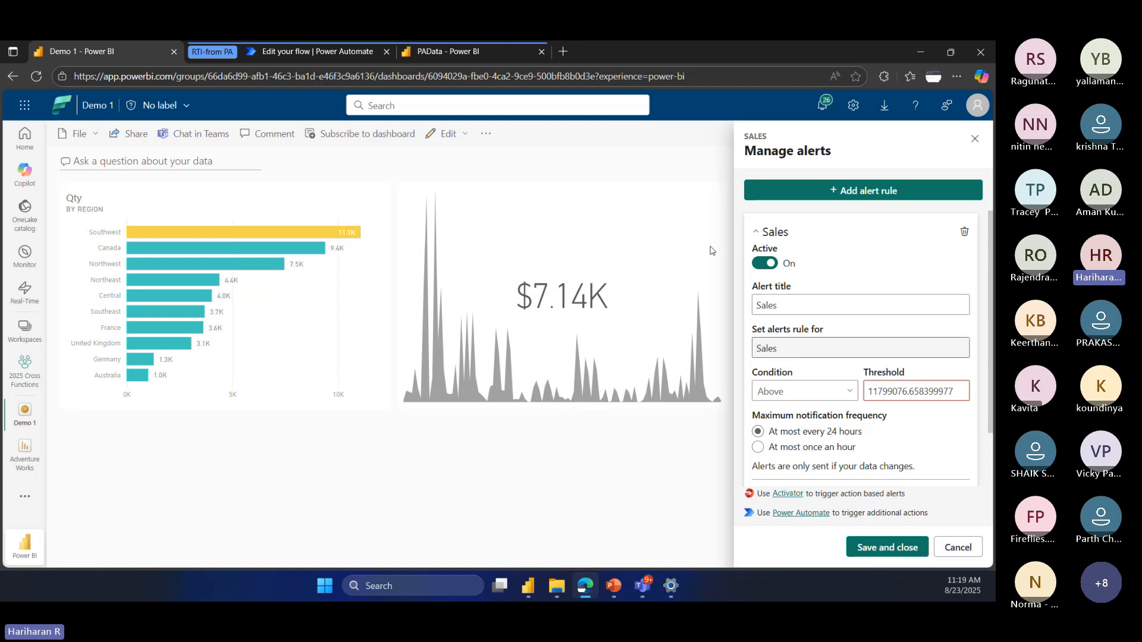
Step: Keep the Above condition, set the Sales alert's maximum notification frequency to at most once an hour, and save the rule
left_click(812, 395)
left_click(812, 391)
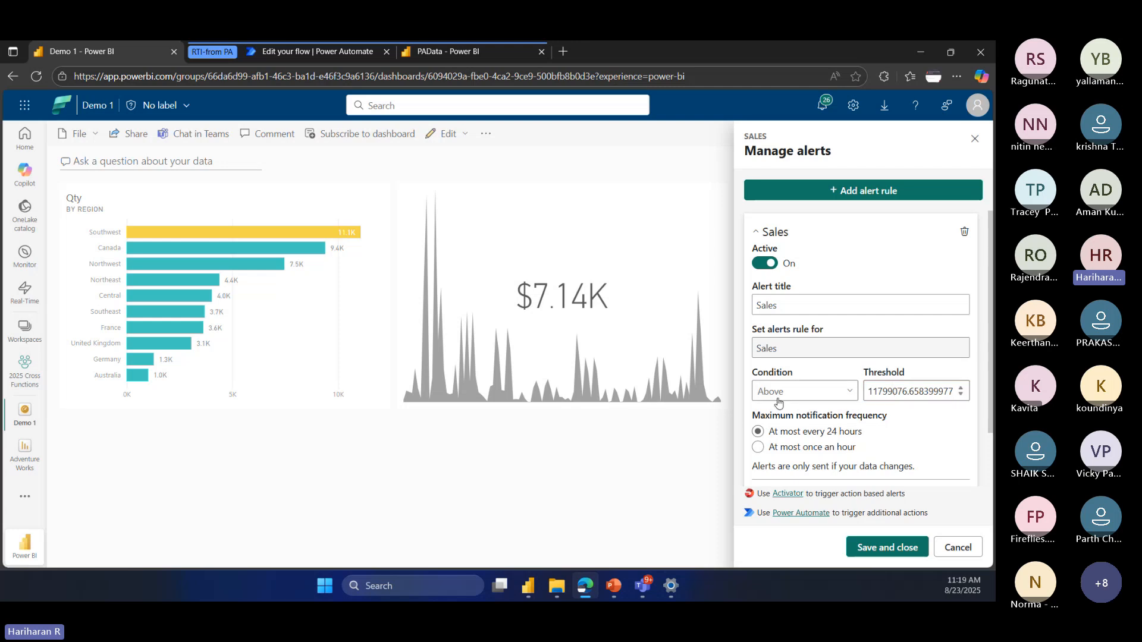
left_click_drag(870, 390, 946, 393)
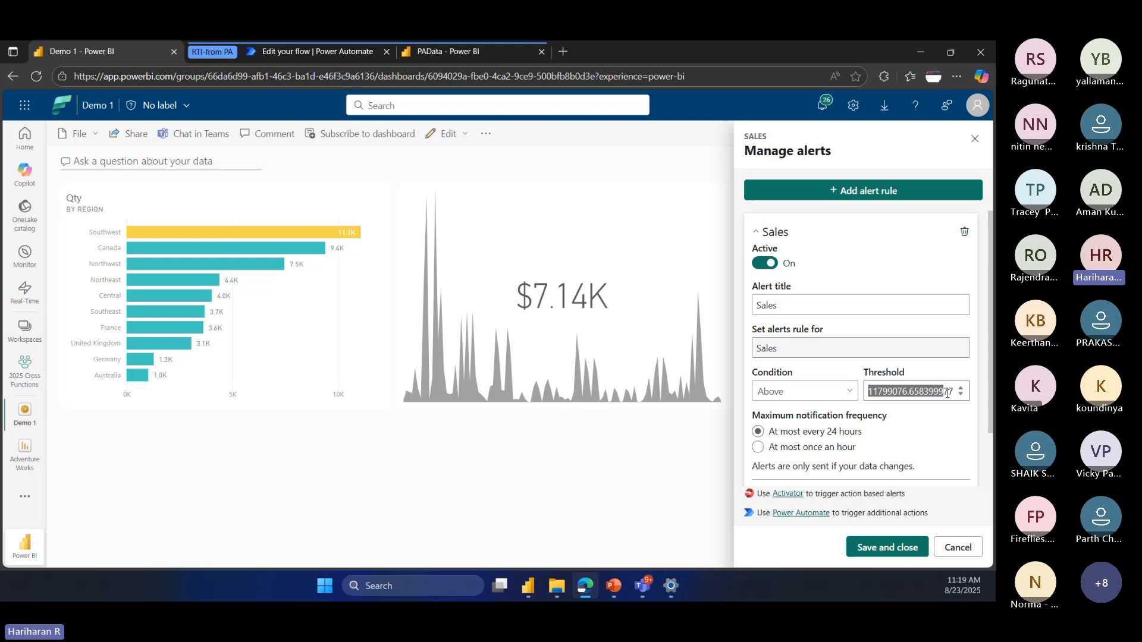
left_click(852, 423)
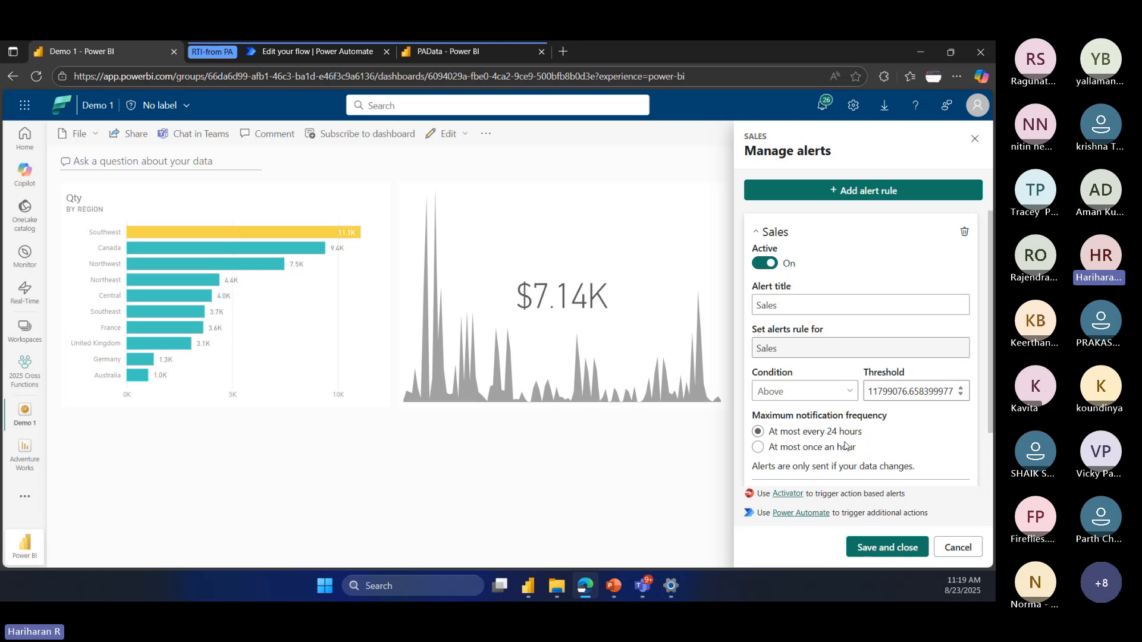
left_click(780, 449)
left_click(886, 548)
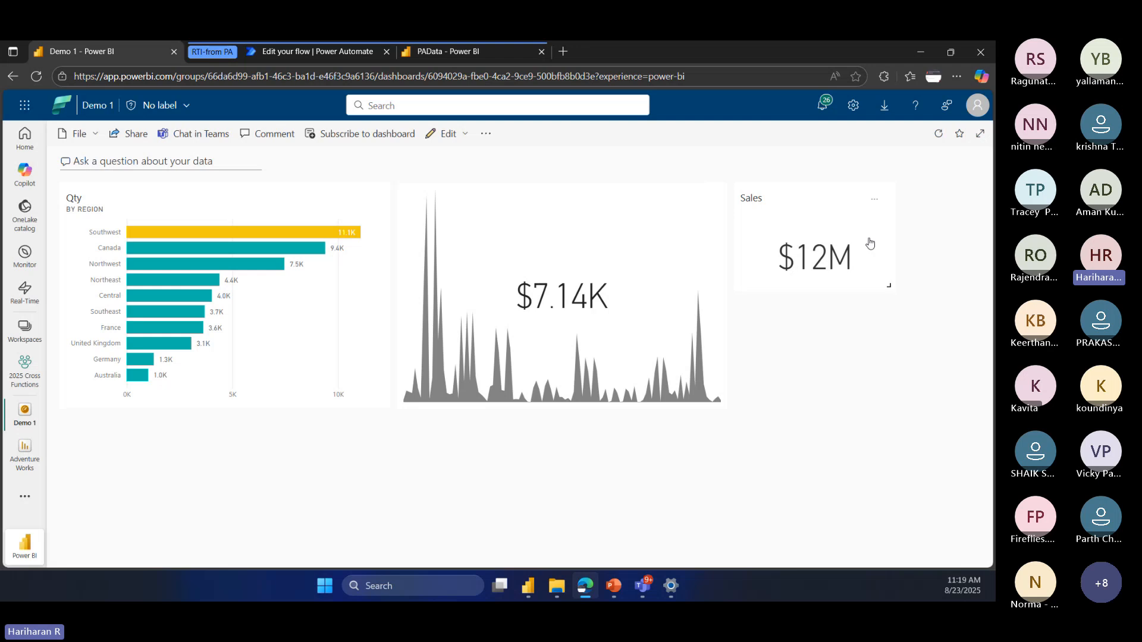
Step: Review the Sales tile's alert rules and the Activator and Power Automate options, then close alert management
left_click(874, 199)
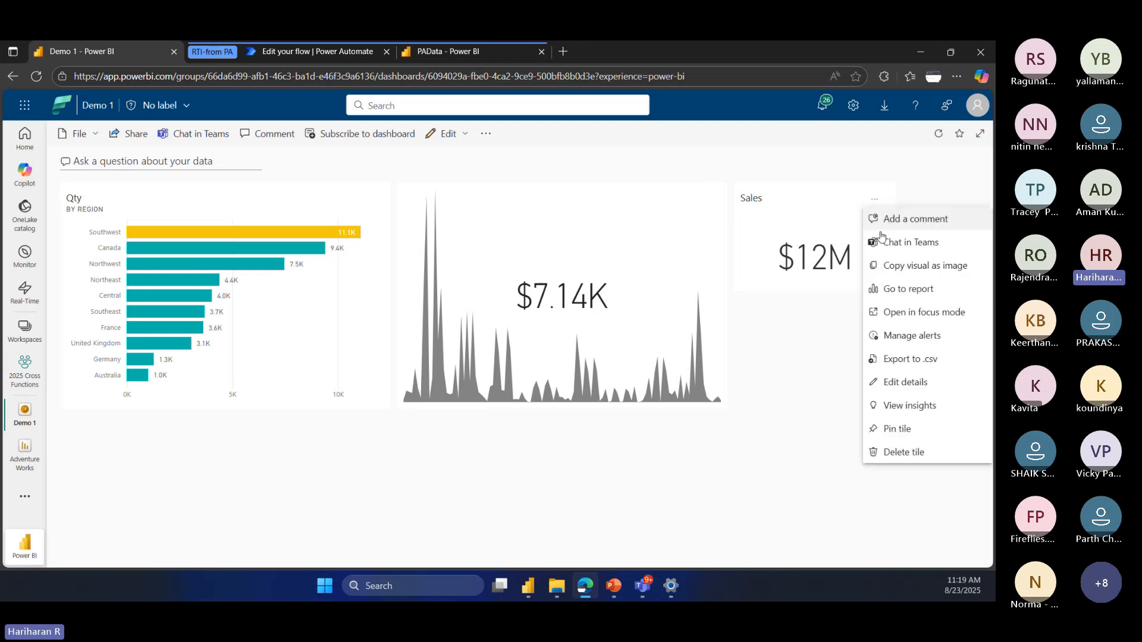
left_click(901, 337)
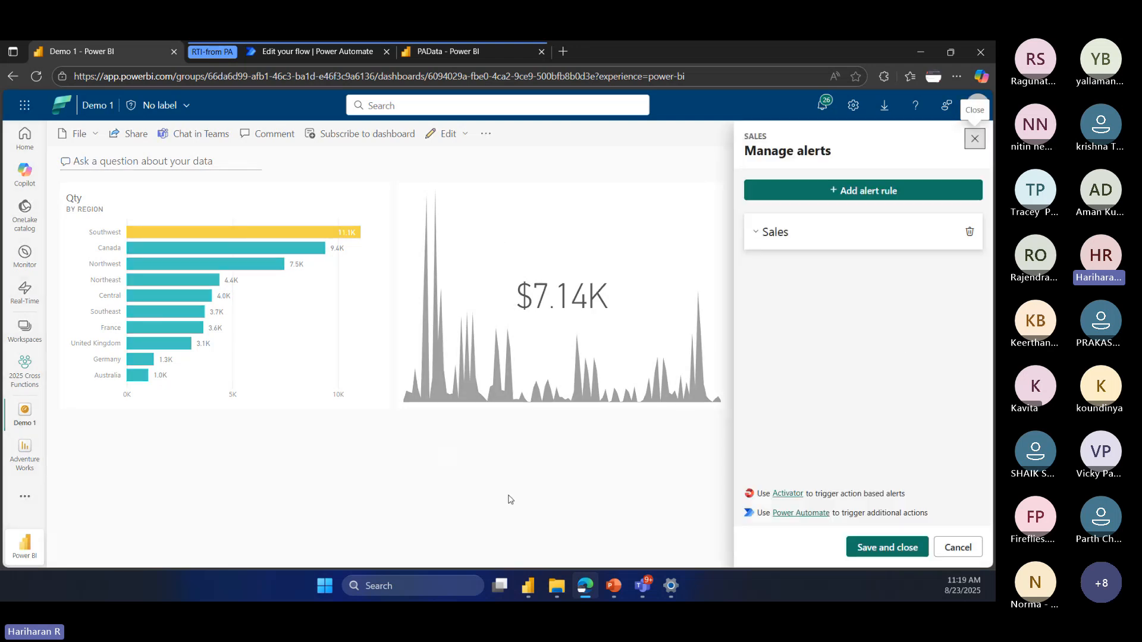
left_click(974, 141)
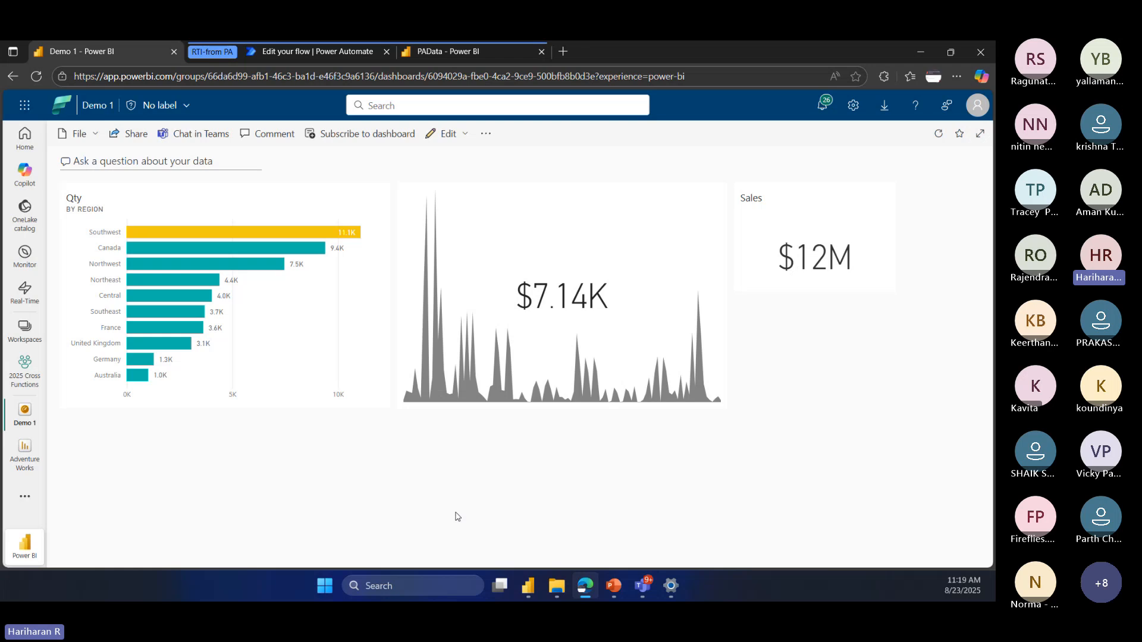
Step: Create a new Activator item in the 2025 Cross Functions workspace
left_click(25, 369)
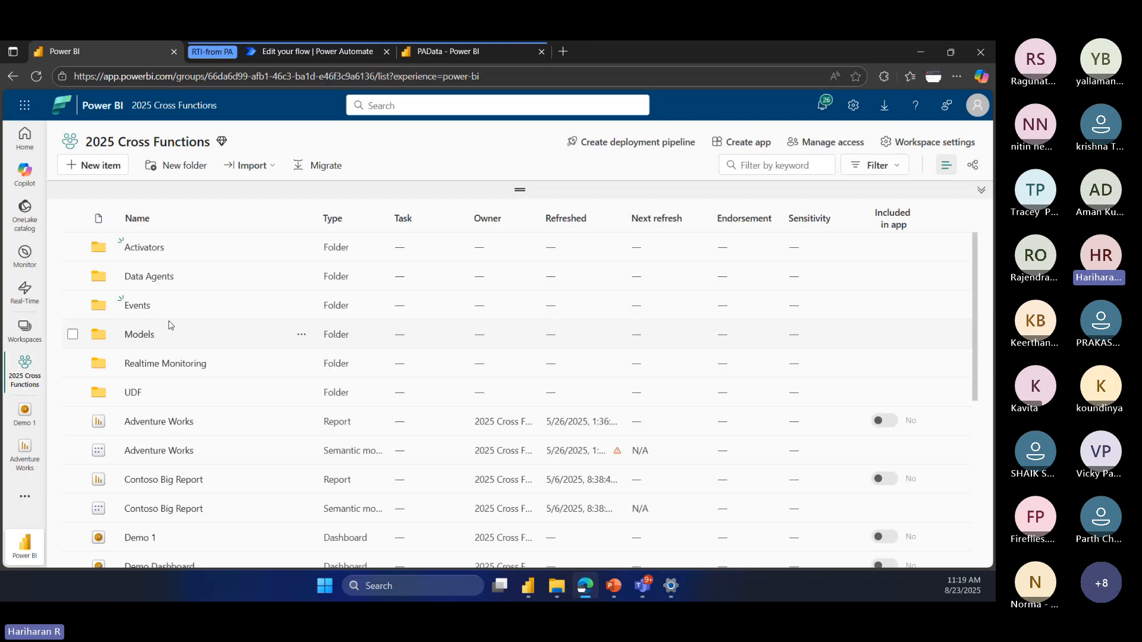
scroll(266, 410, "down", 3)
scroll(267, 416, "up", 3)
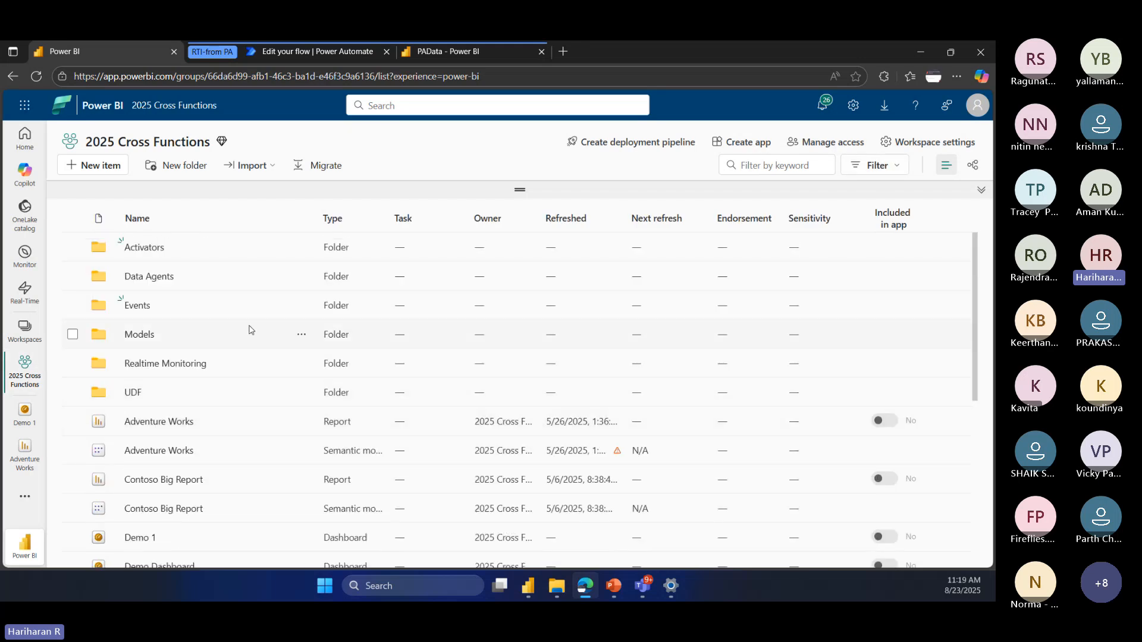
left_click(108, 175)
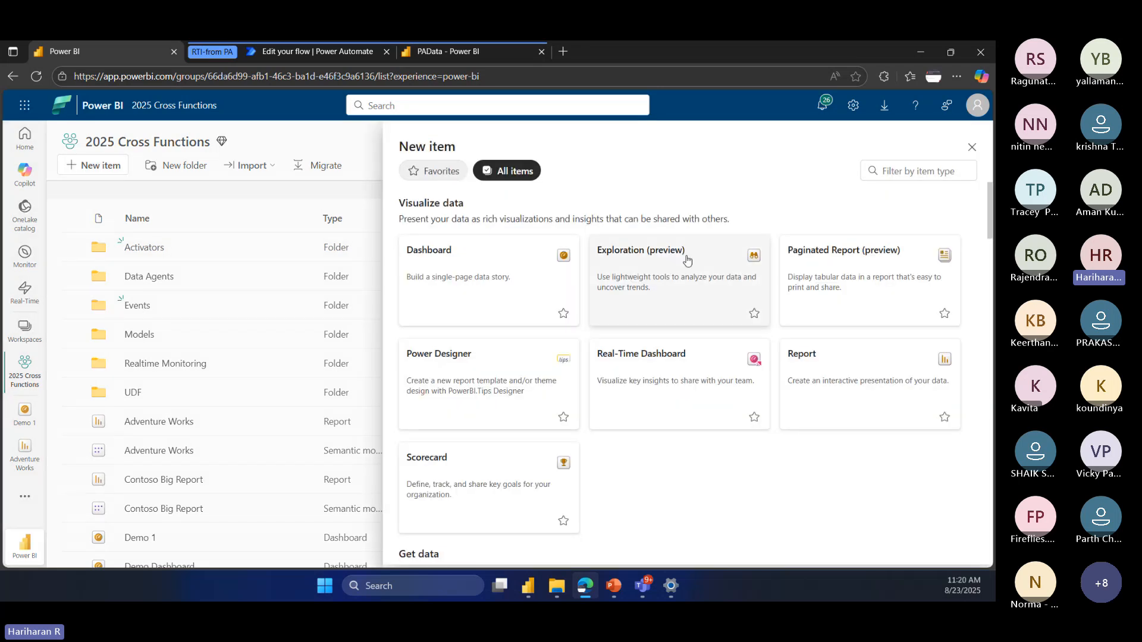
left_click(906, 170)
type("act")
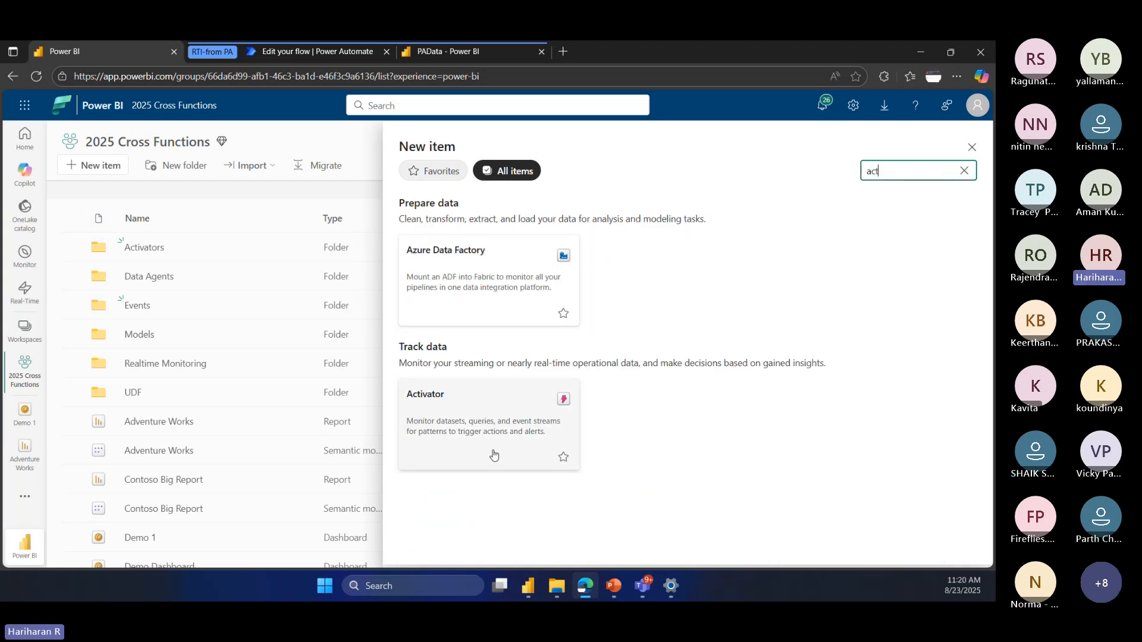
left_click(455, 436)
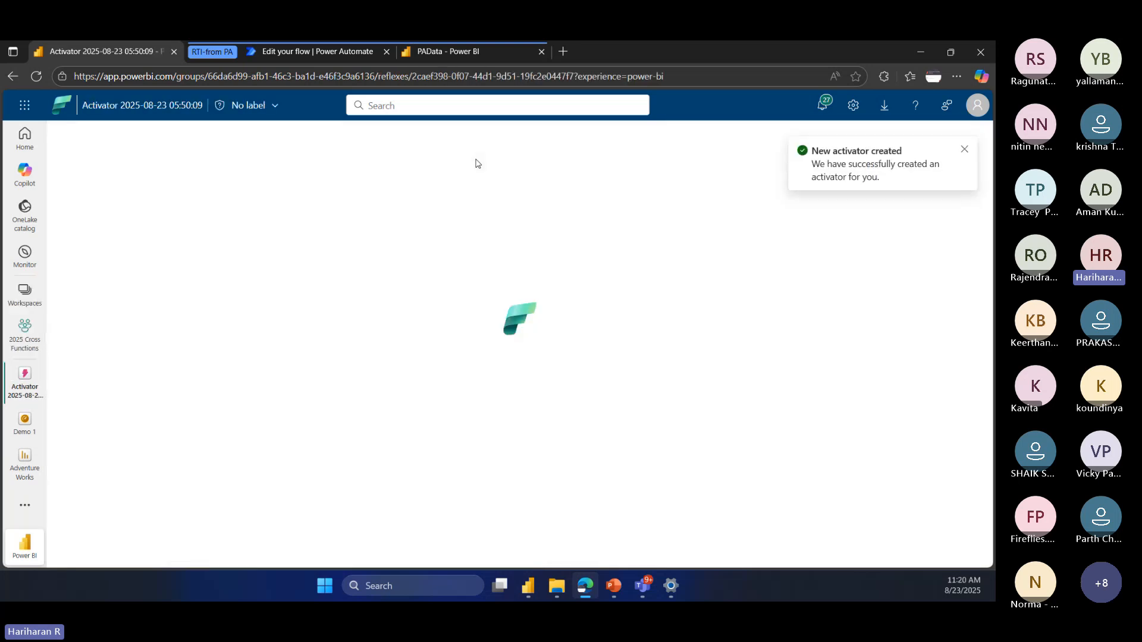
left_click(964, 149)
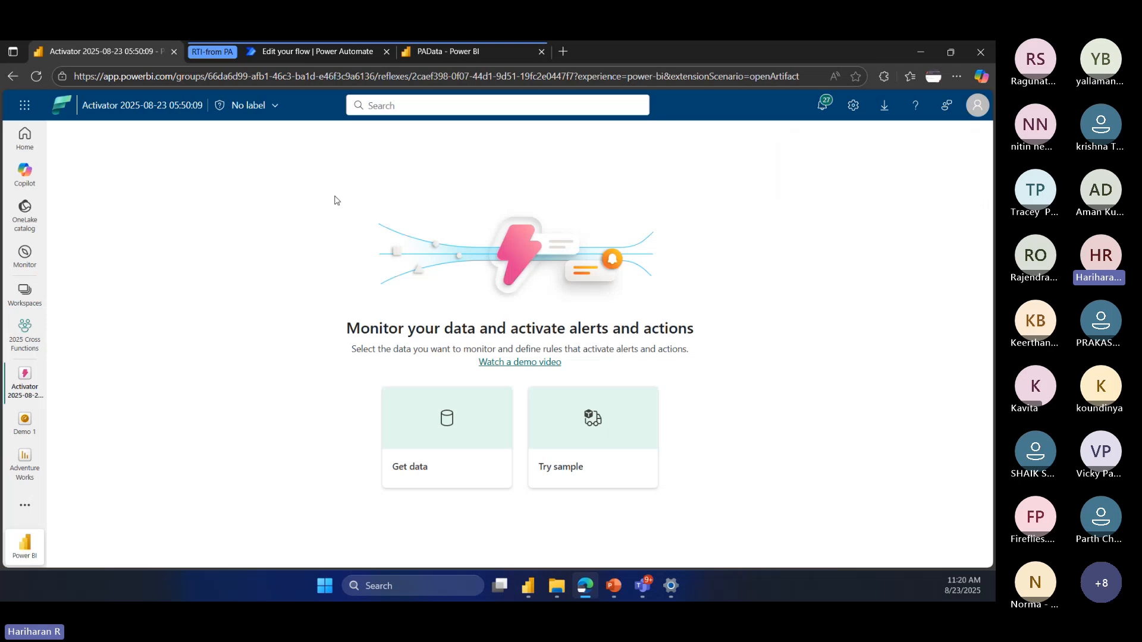
Step: Browse the recommended and full lists of data sources available to the Activator, then close the data source selection
left_click(443, 450)
scroll(453, 339, "down", 3)
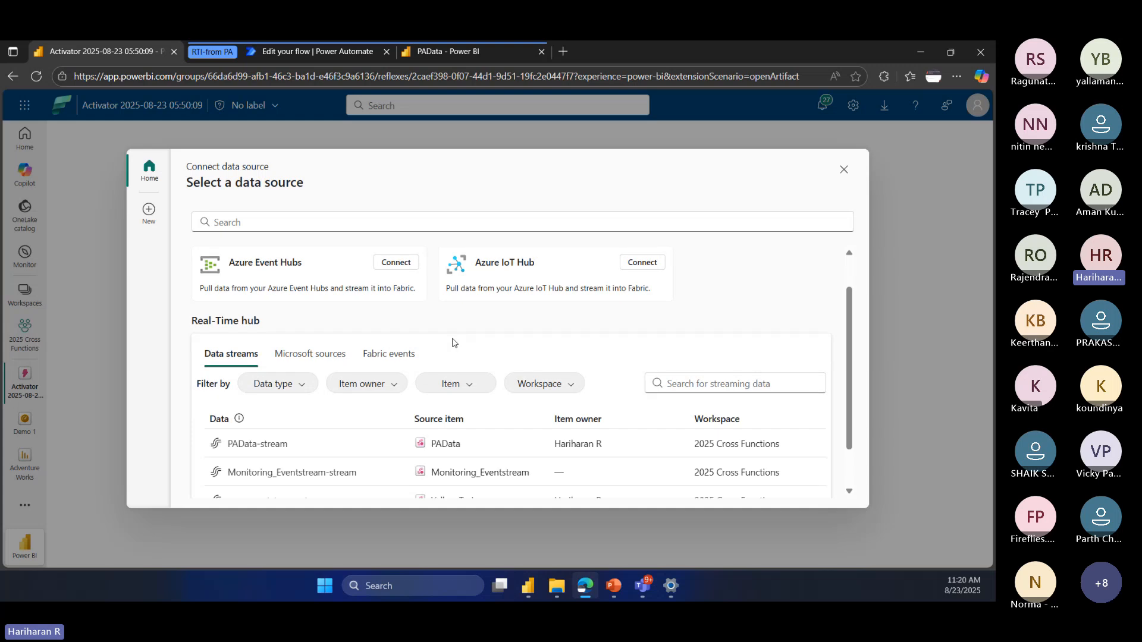
scroll(475, 398, "up", 3)
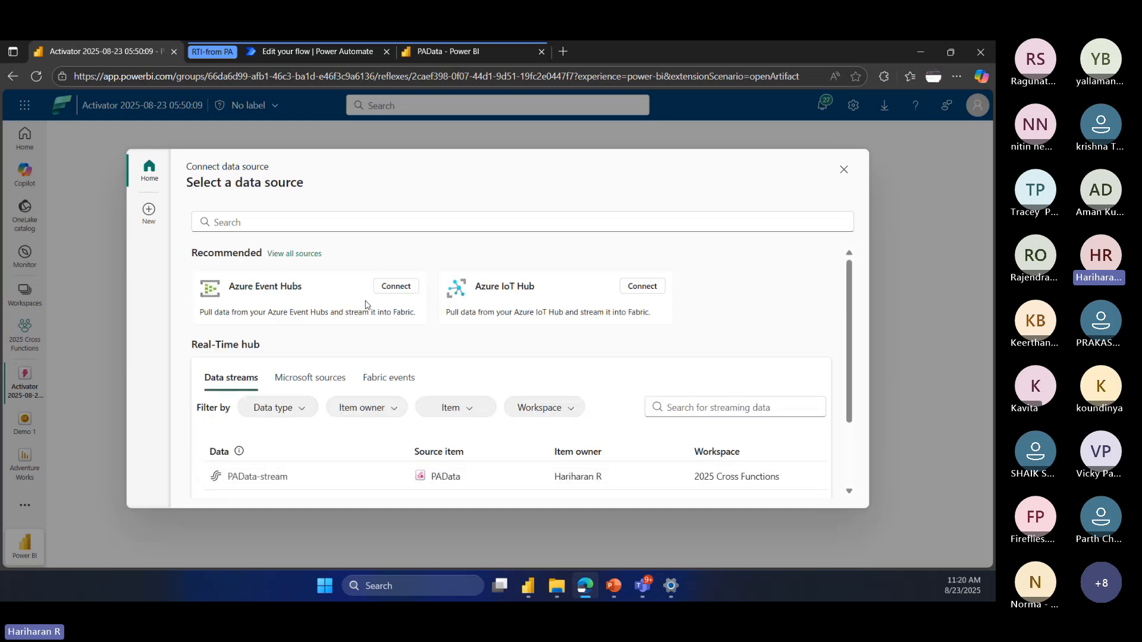
left_click(308, 257)
scroll(672, 413, "down", 10)
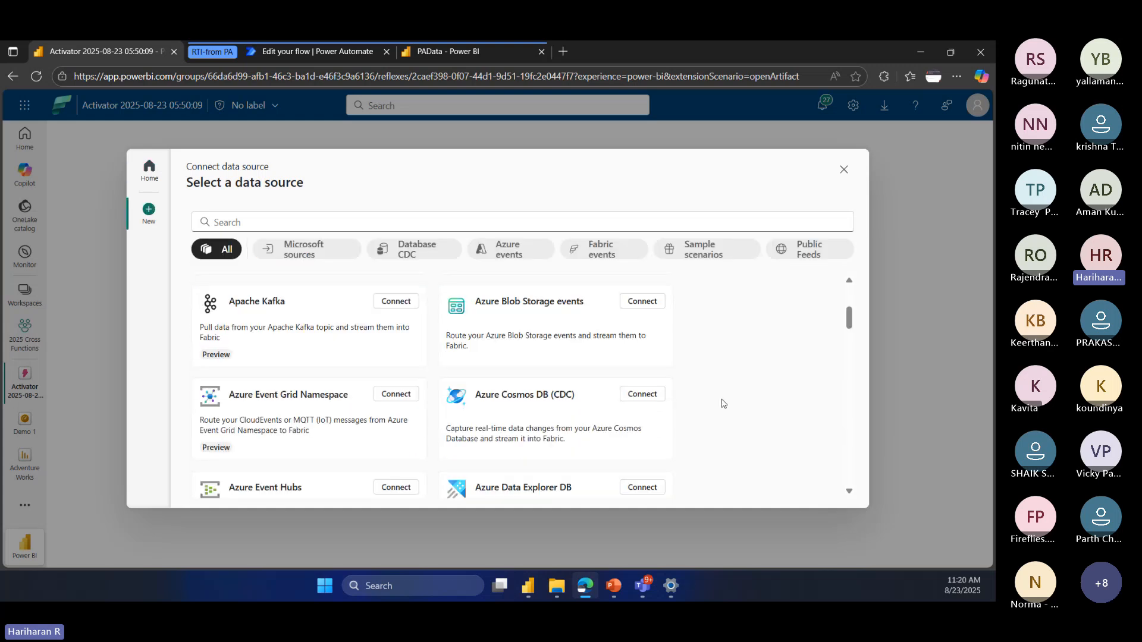
scroll(723, 403, "down", 15)
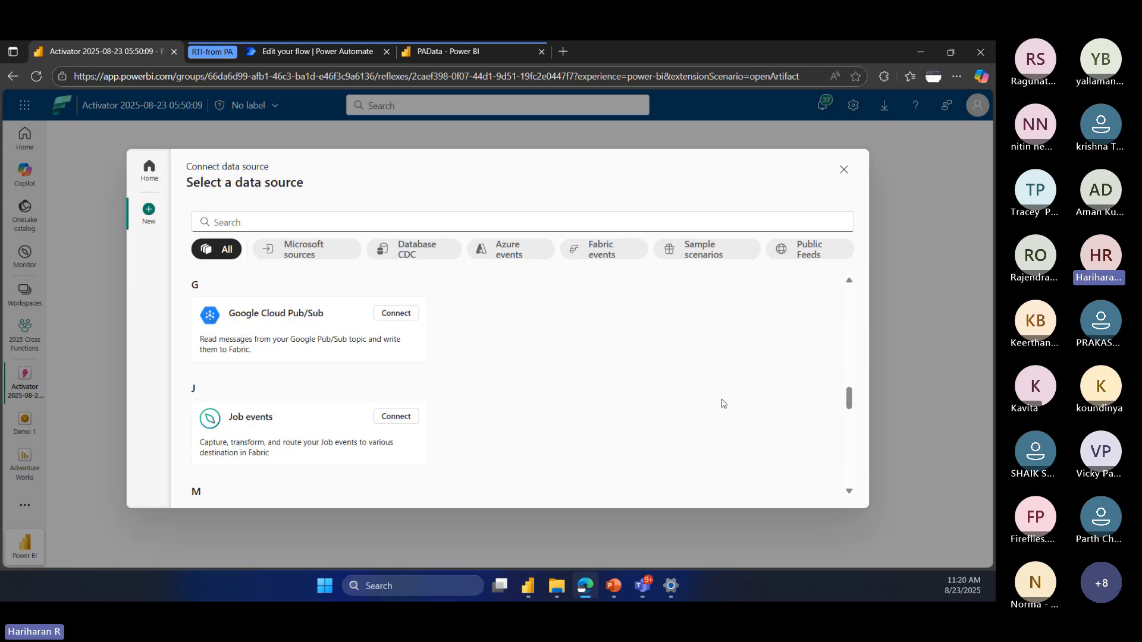
scroll(723, 403, "up", 8)
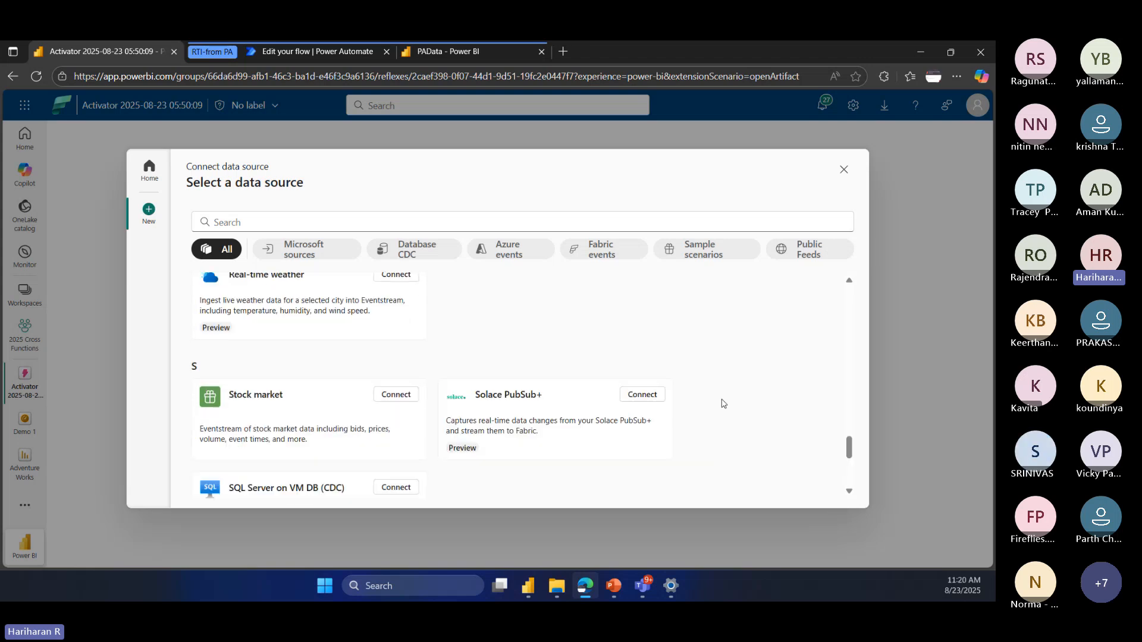
scroll(723, 404, "up", 10)
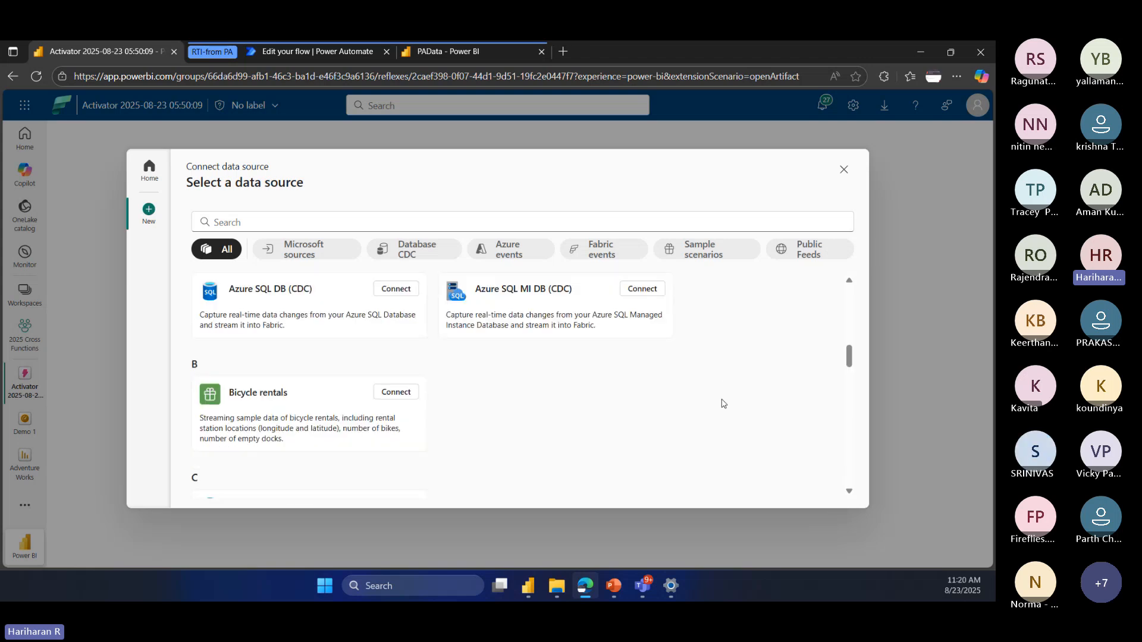
left_click(844, 180)
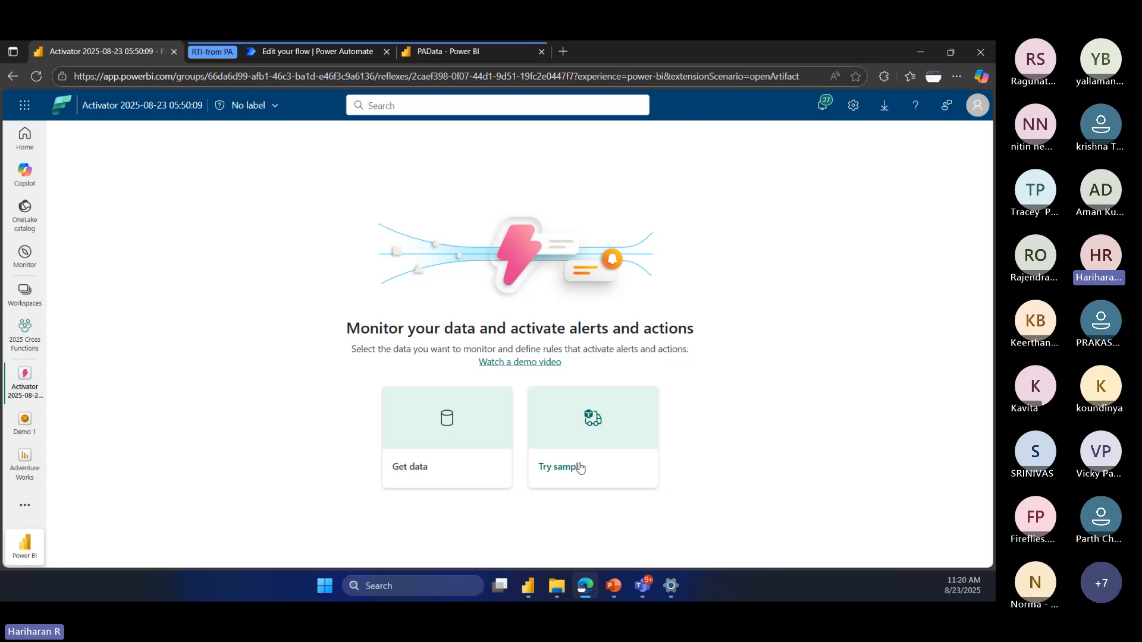
Step: Load the package delivery sample into the Activator and dismiss its introduction
left_click(575, 466)
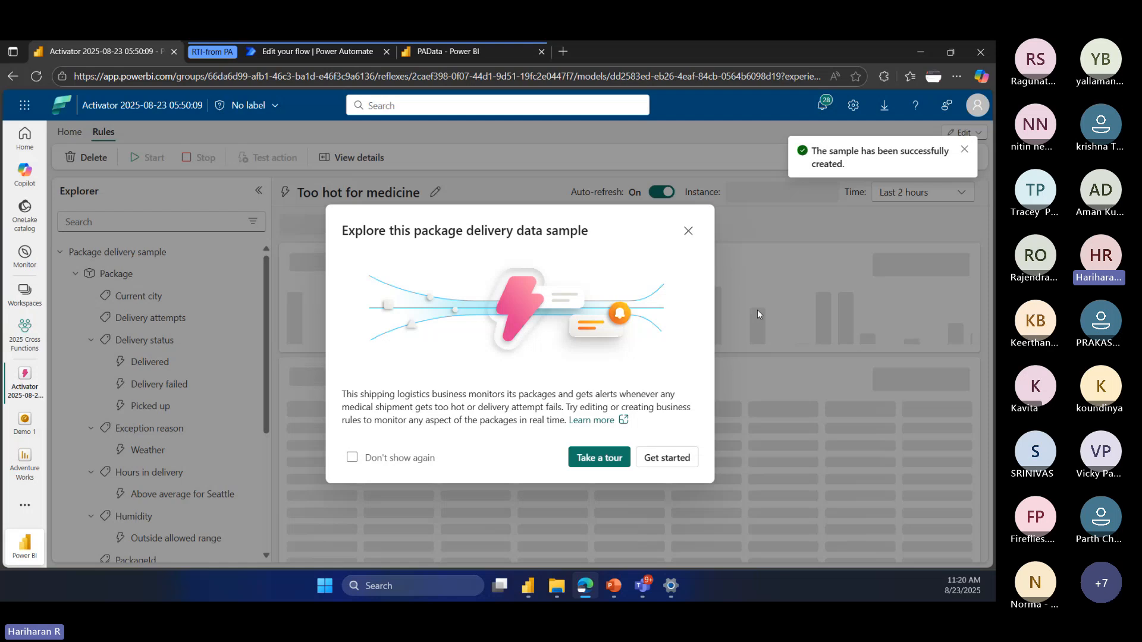
left_click(688, 230)
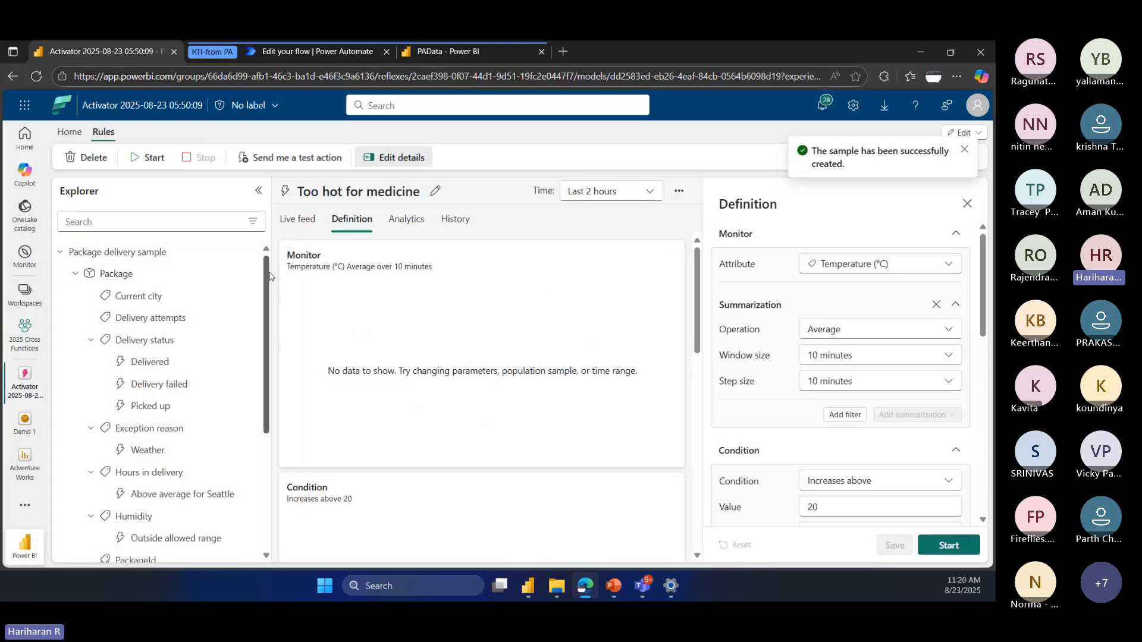
Step: Examine the Package delivery events stream's live feed and event details columns, closing the rule creation form
left_click_drag(269, 275, 271, 443)
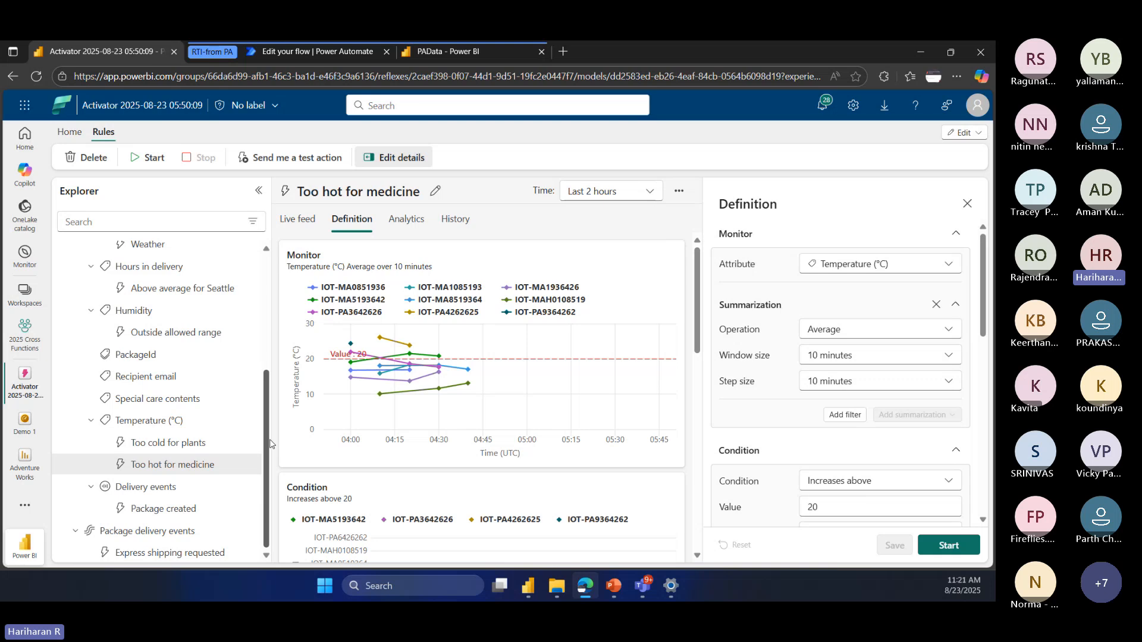
left_click(166, 551)
left_click(165, 531)
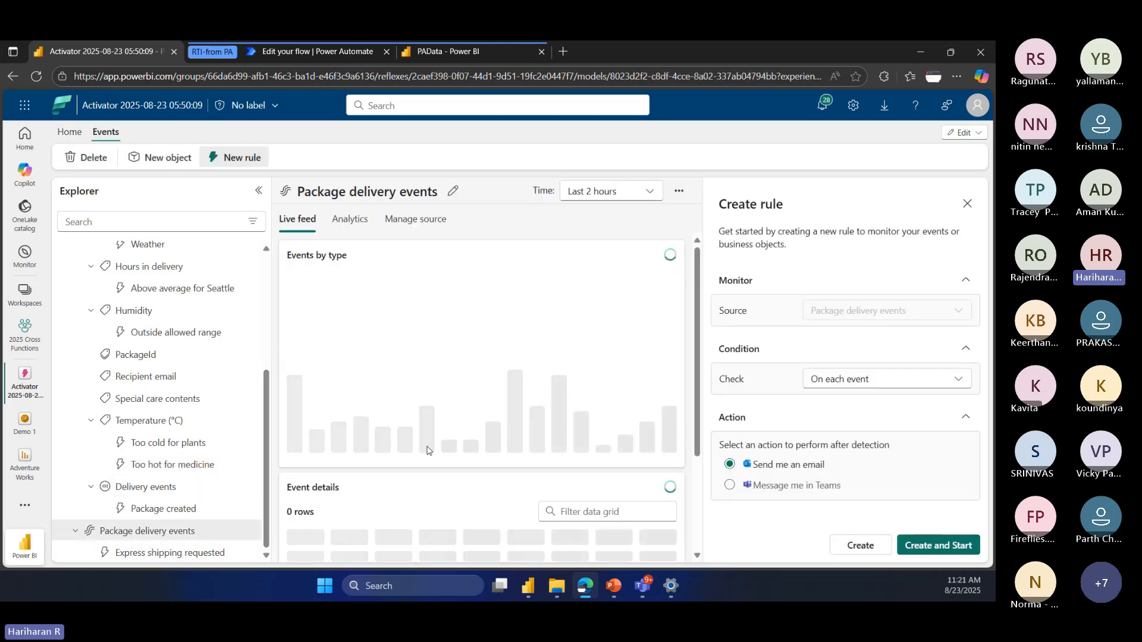
left_click(967, 205)
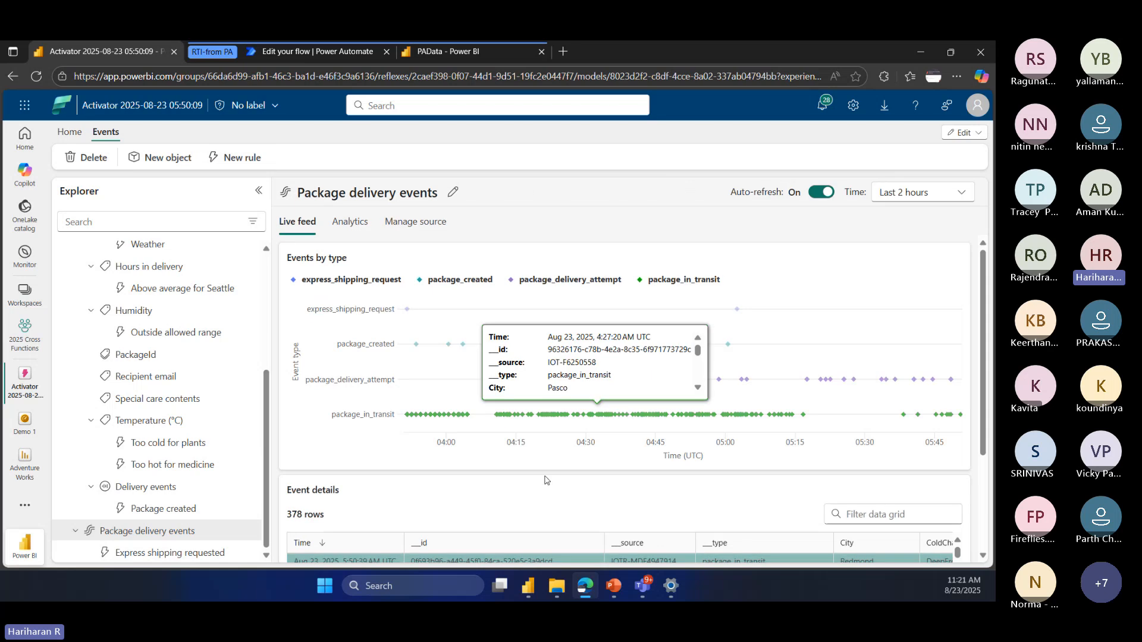
scroll(594, 470, "down", 3)
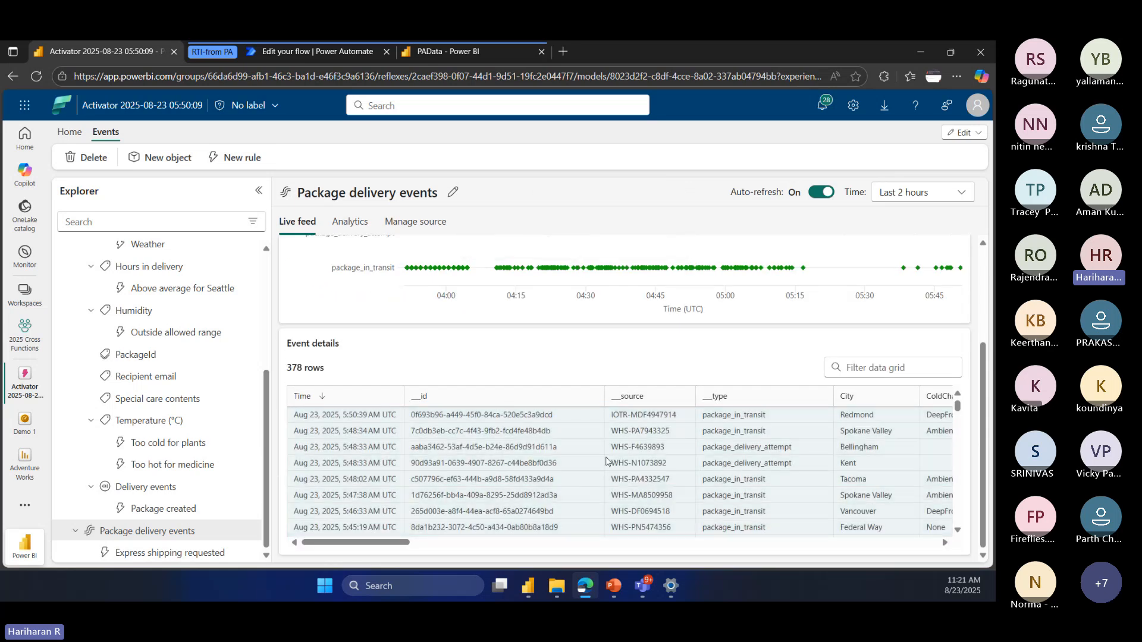
left_click_drag(378, 542, 434, 553)
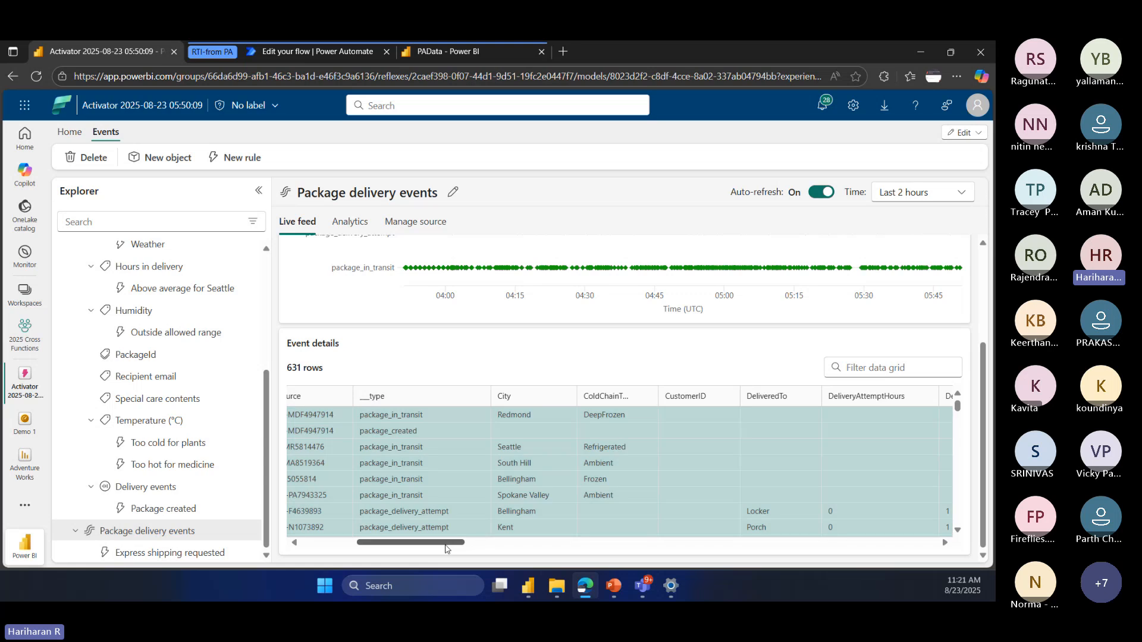
scroll(553, 477, "down", 10)
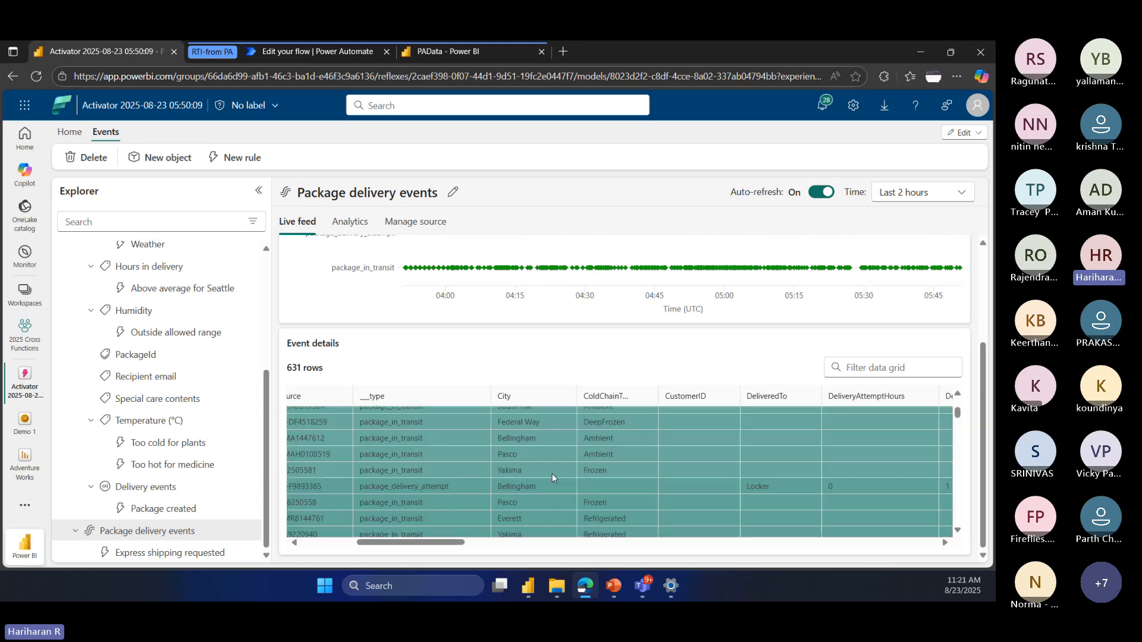
scroll(552, 473, "up", 10)
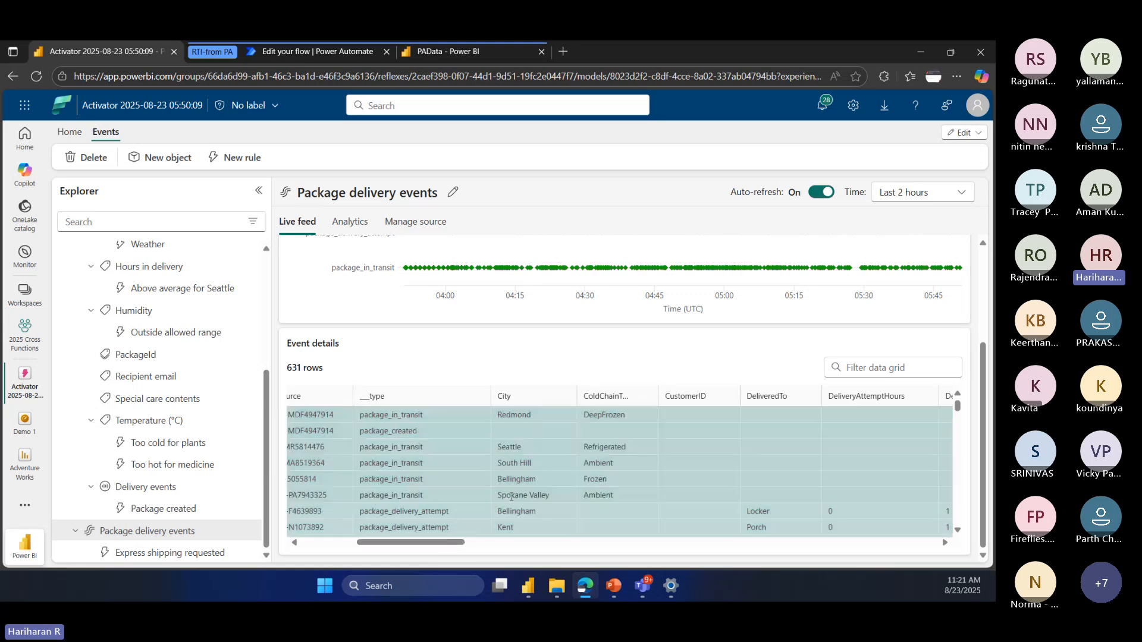
scroll(476, 505, "right", 2)
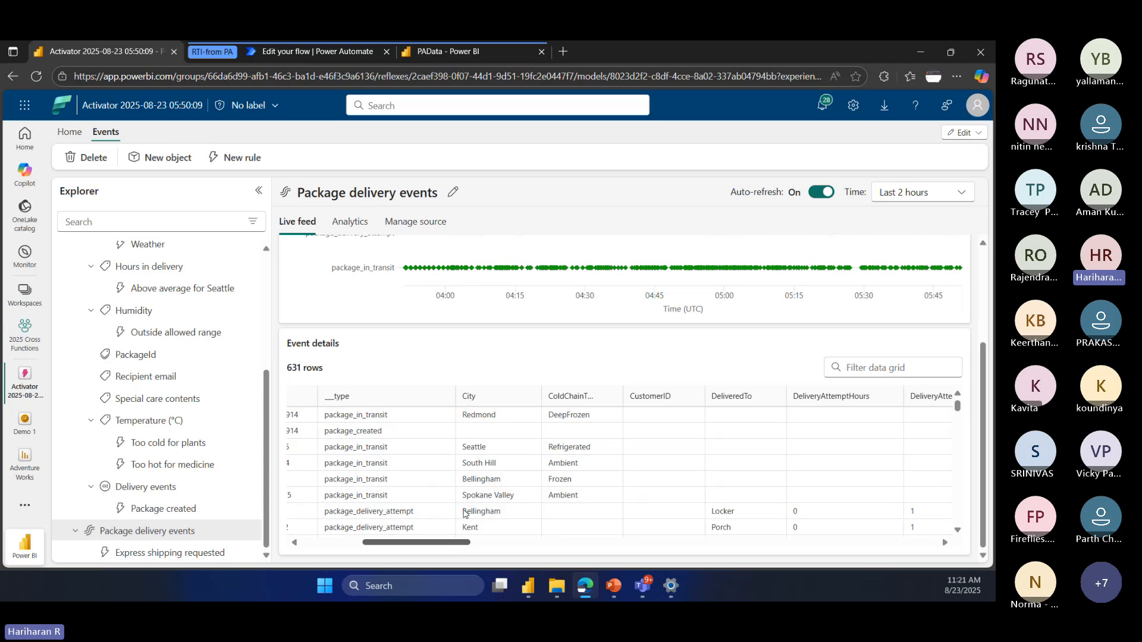
left_click_drag(453, 546, 353, 572)
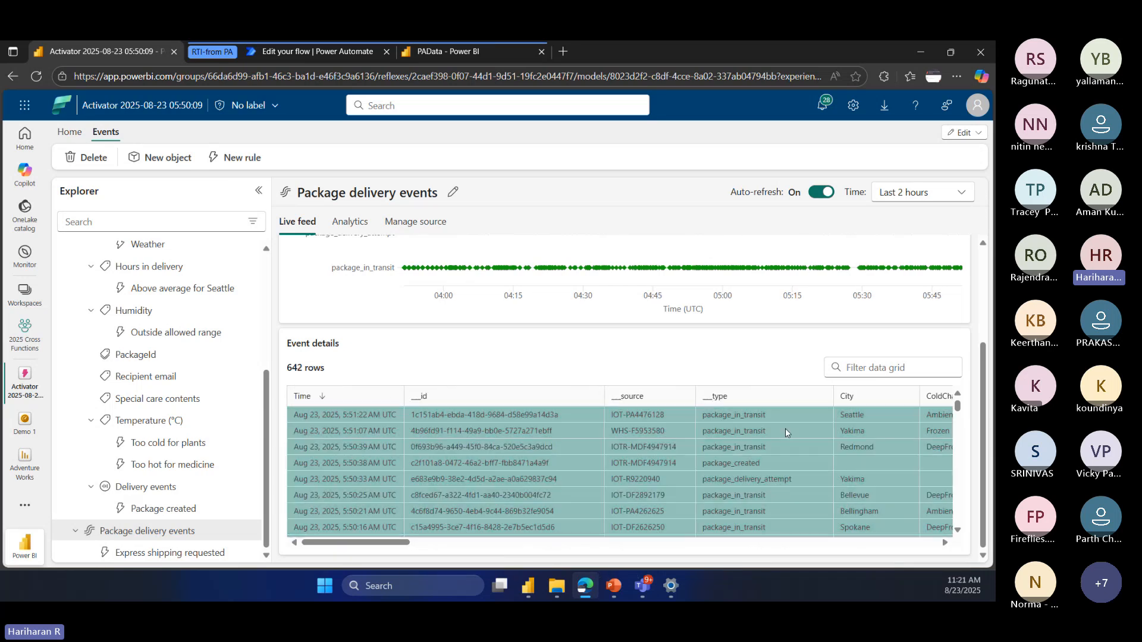
Step: Review the Package object's attributes and rules, including the definition of the Delivered rule under Delivery status
scroll(119, 386, "up", 4)
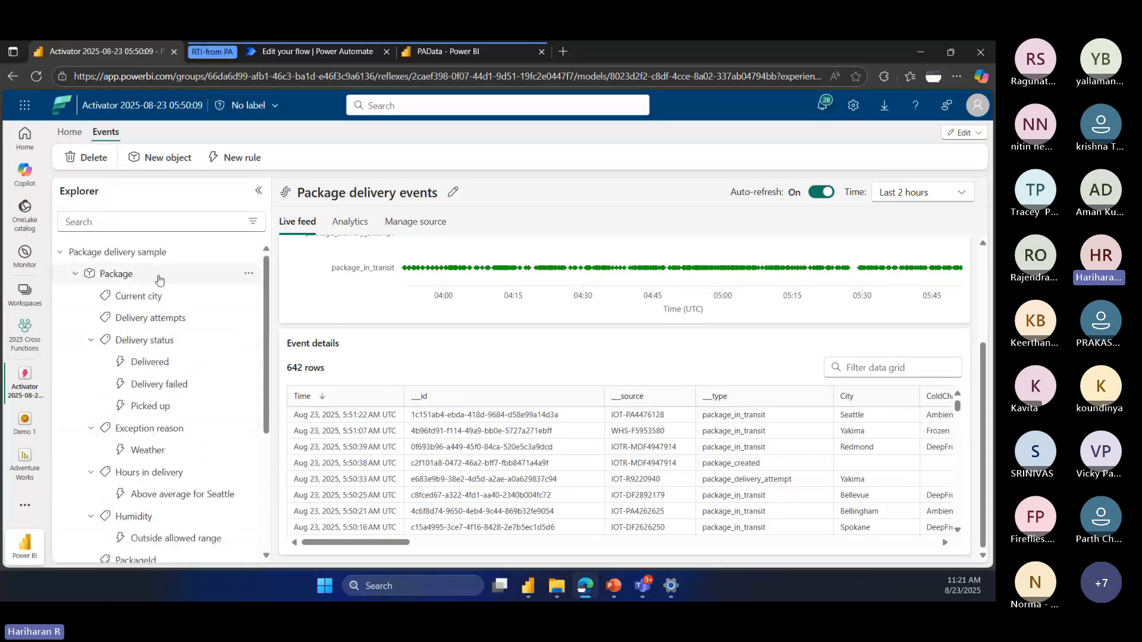
left_click(75, 275)
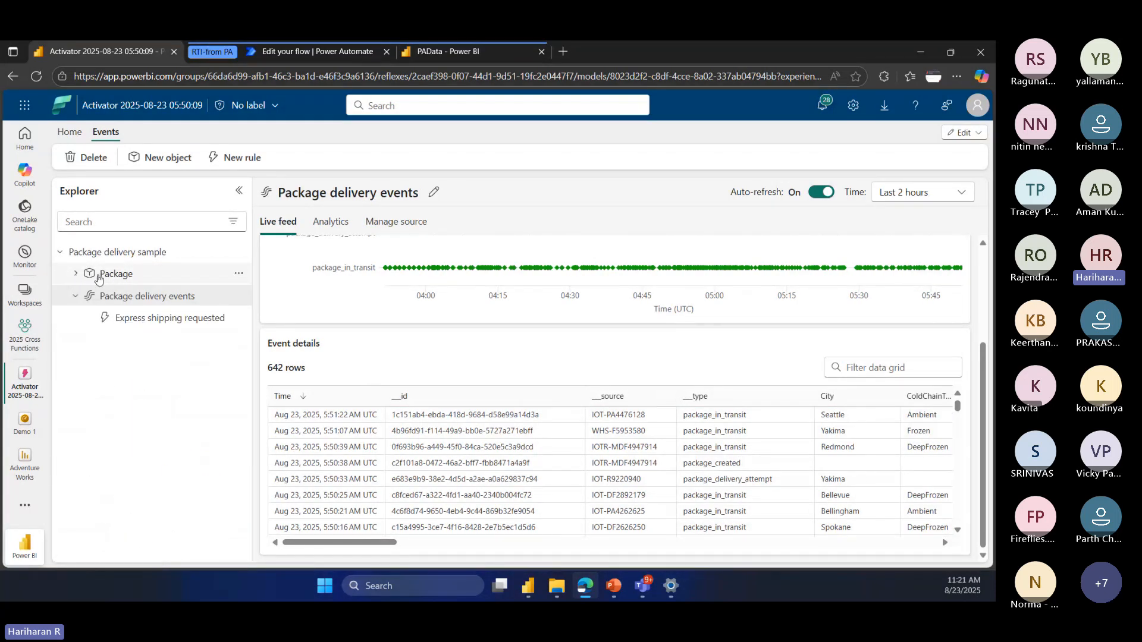
left_click(74, 276)
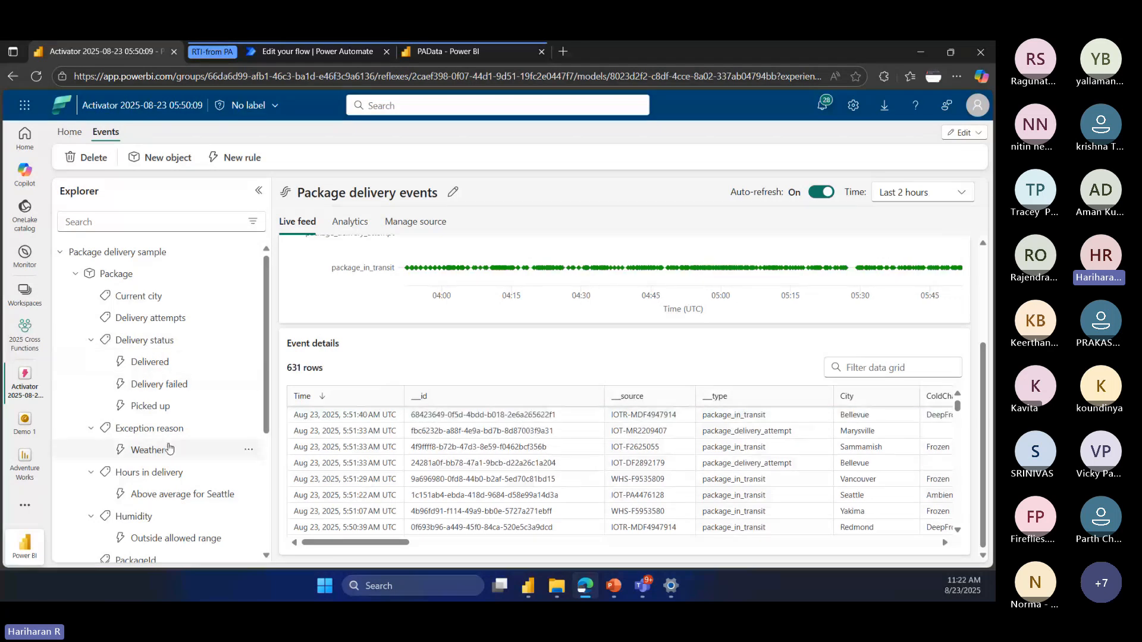
left_click(142, 365)
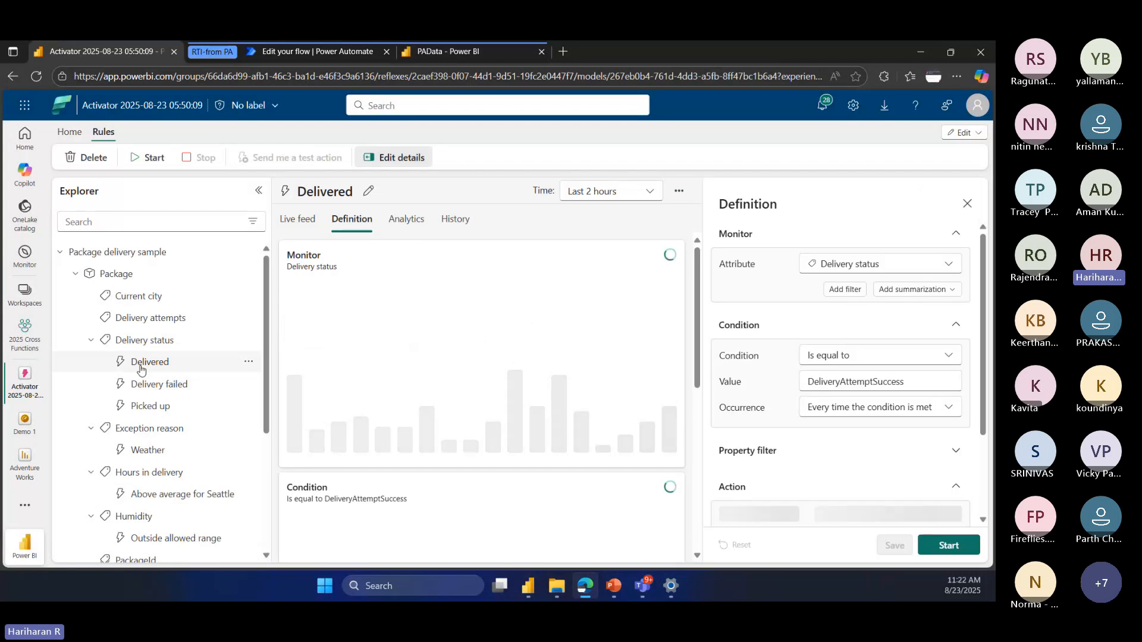
scroll(142, 370, "down", 4)
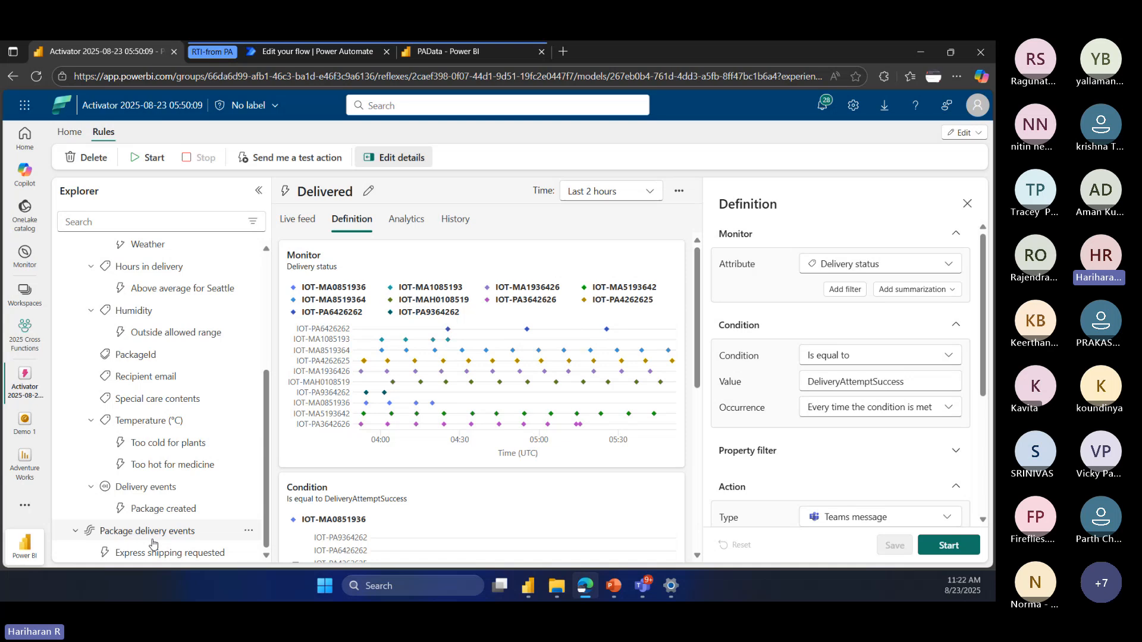
scroll(150, 538, "up", 5)
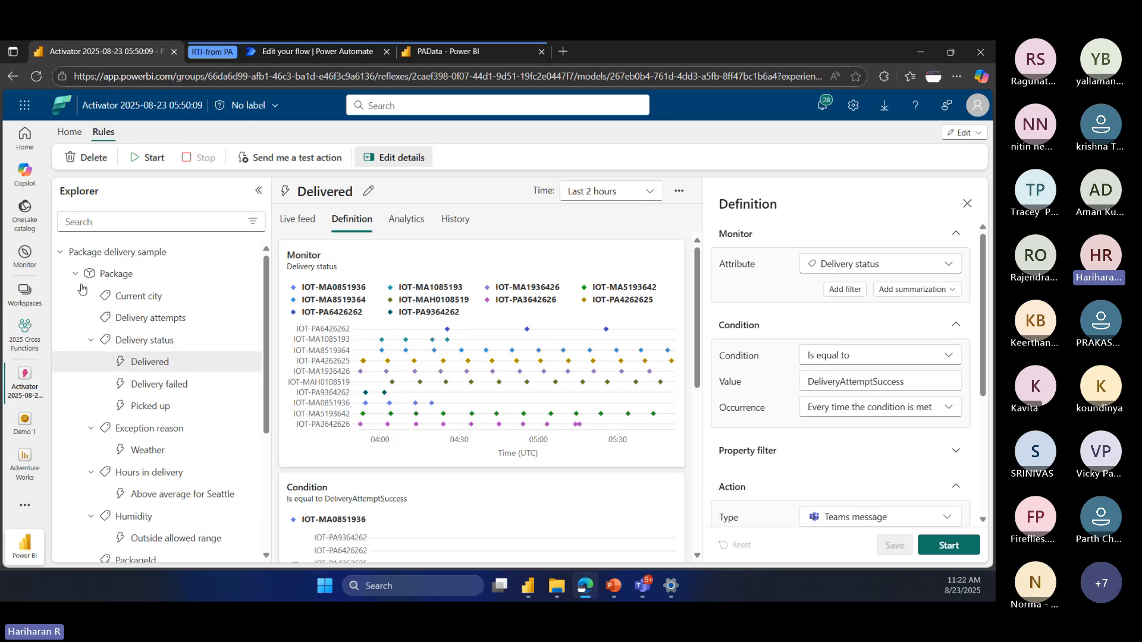
scroll(163, 517, "down", 3)
scroll(137, 416, "up", 2)
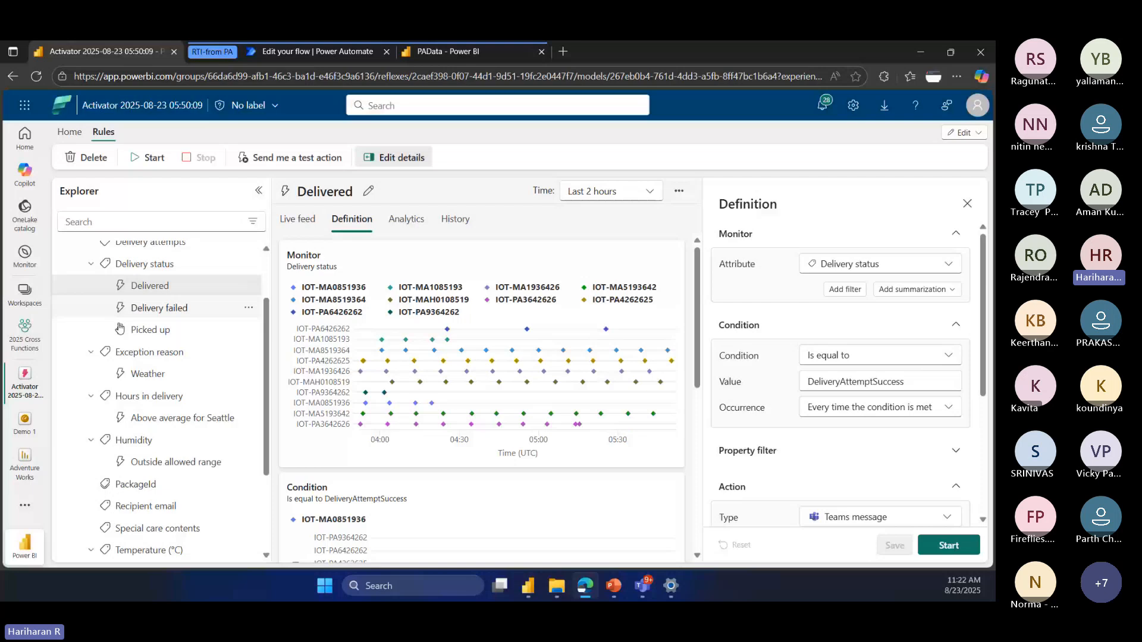
scroll(249, 333, "up", 2)
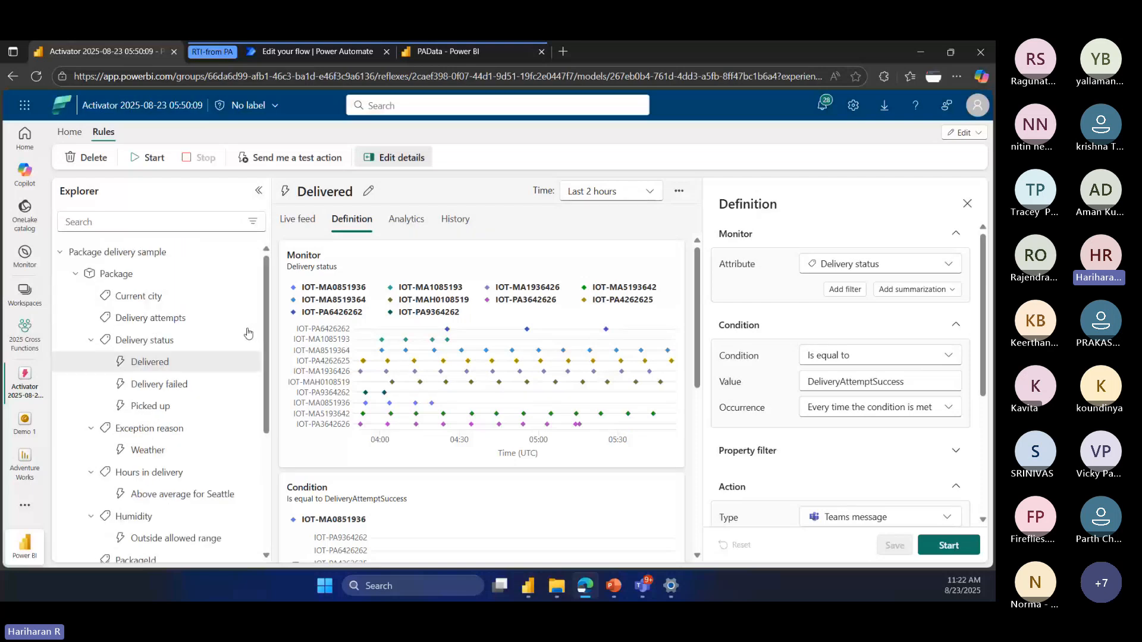
left_click(76, 273)
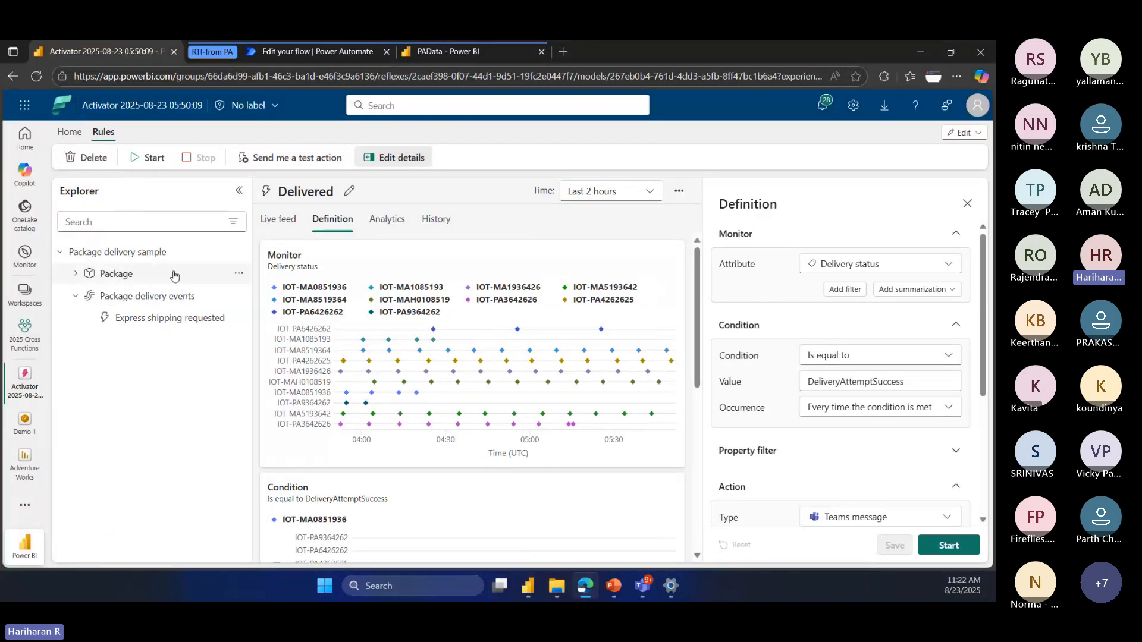
left_click(238, 252)
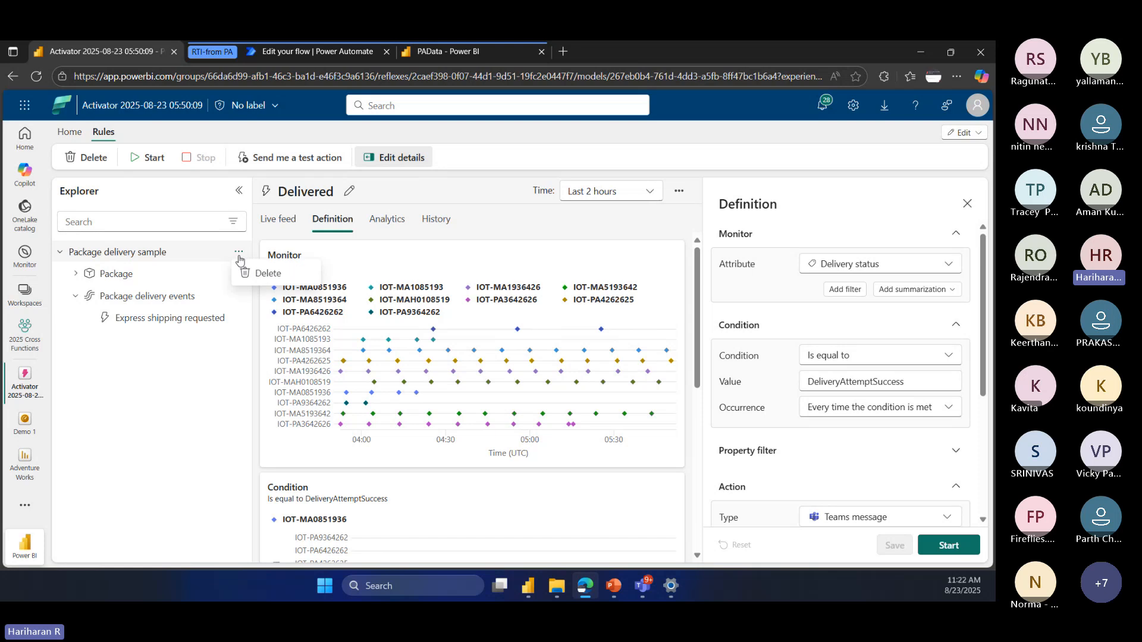
left_click(70, 132)
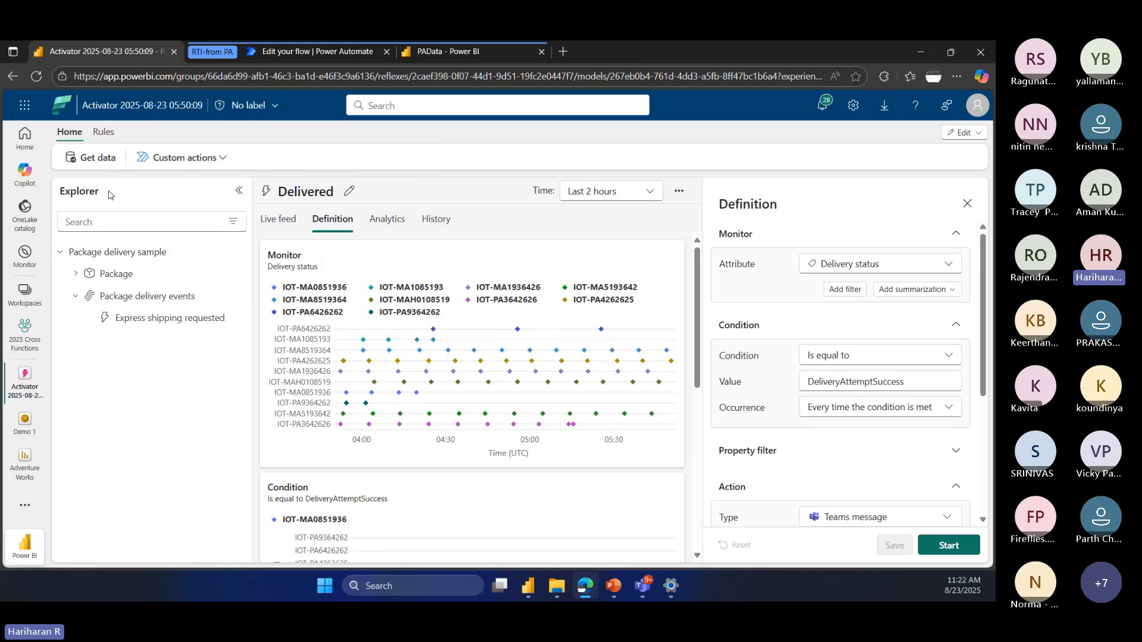
left_click(135, 279)
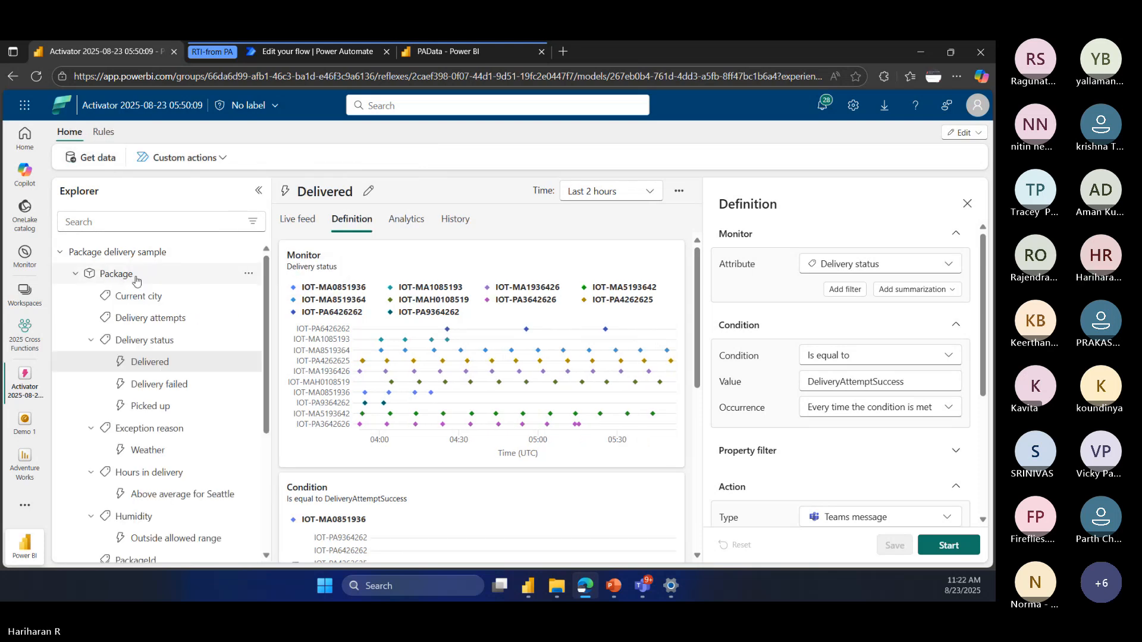
left_click(137, 281)
Step: Start a new object from Package delivery events, naming it P1 with PackageId as the unique identifier
left_click(142, 300)
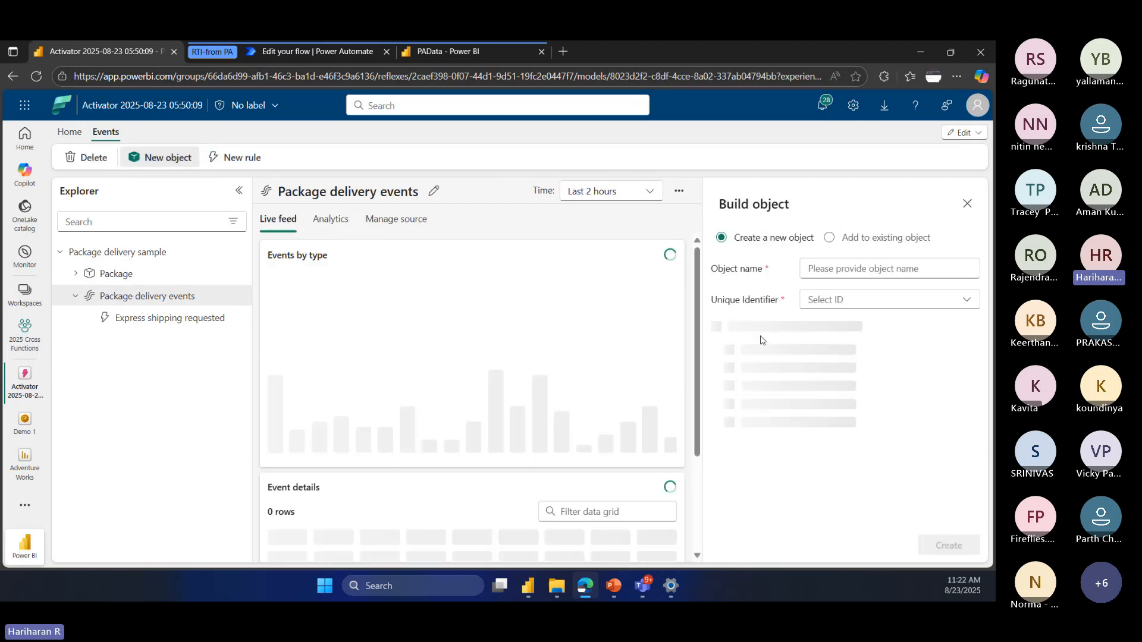
left_click(835, 269)
type("P1")
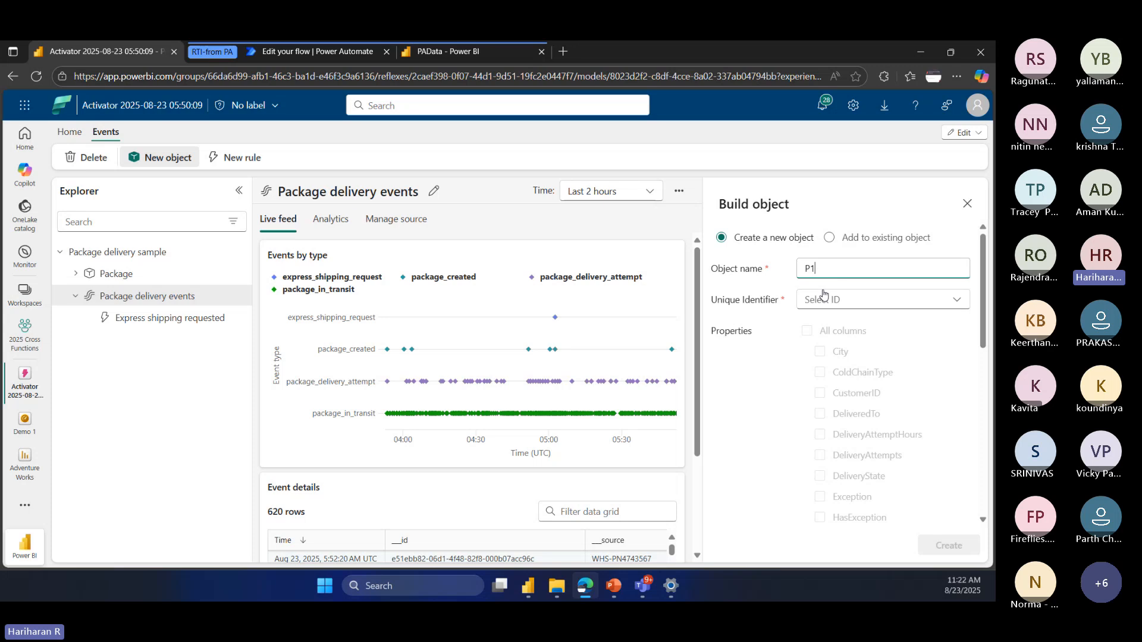
left_click(824, 297)
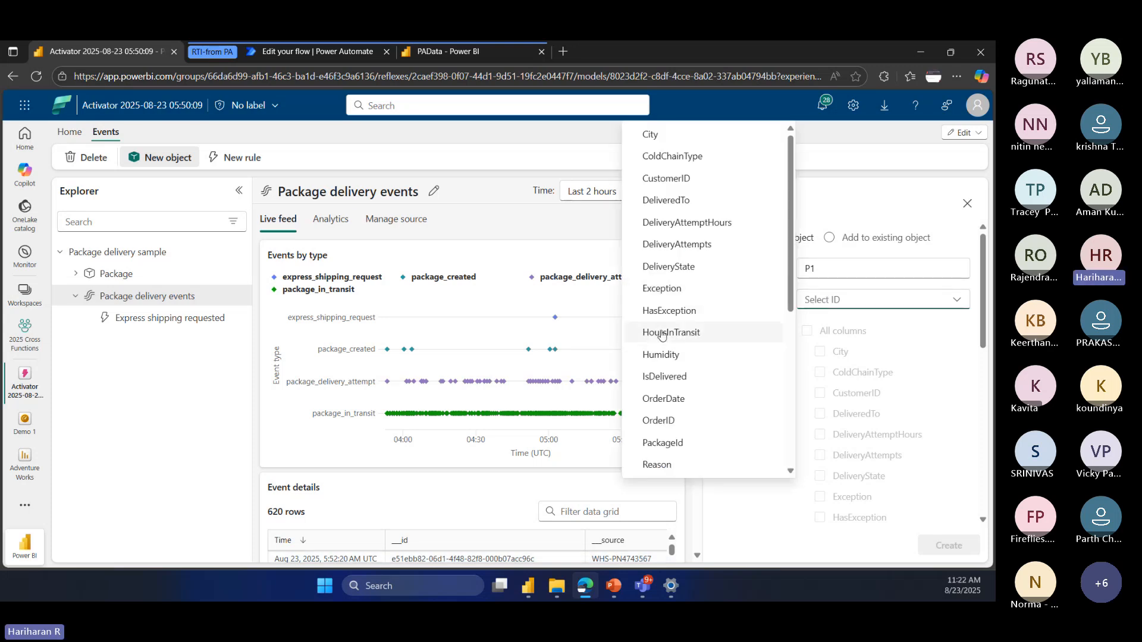
scroll(689, 334, "down", 1)
scroll(686, 333, "up", 1)
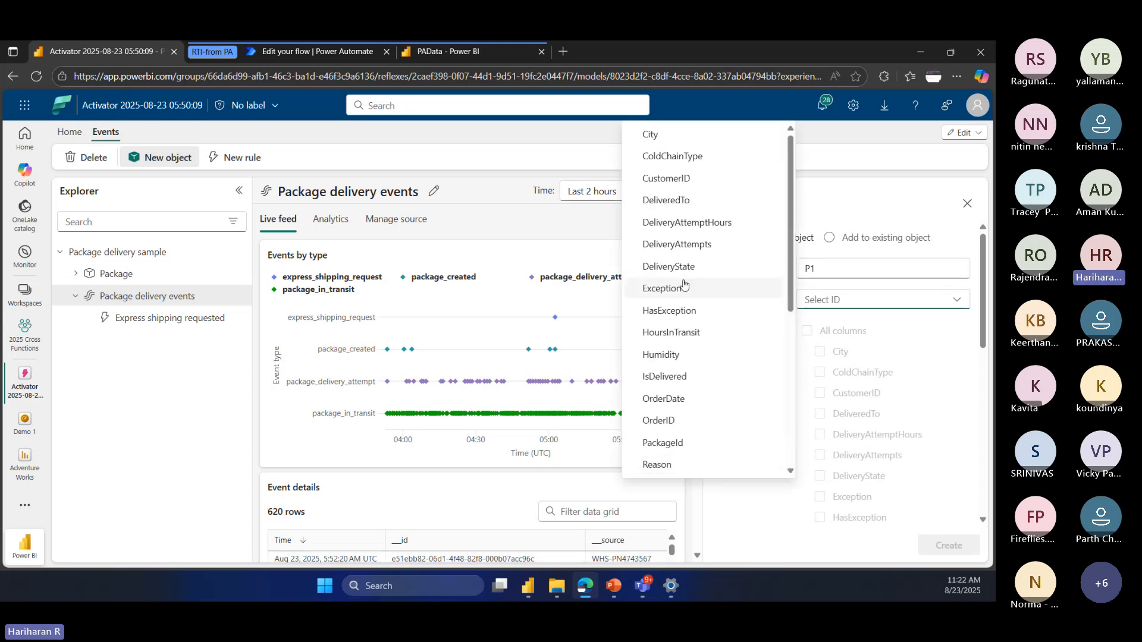
left_click(663, 443)
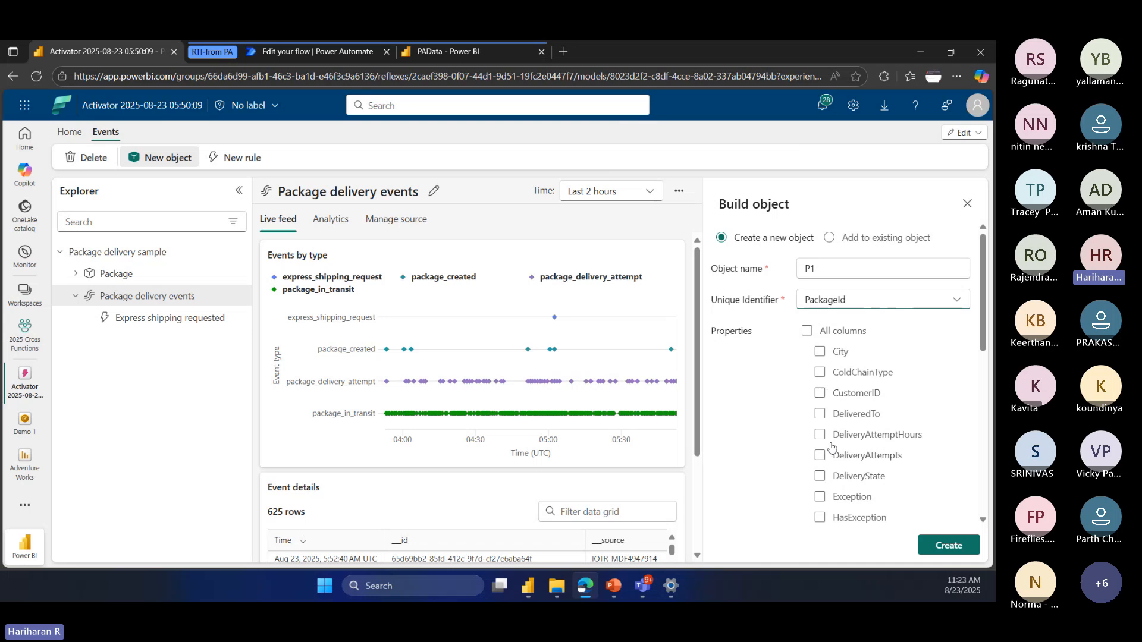
Step: Include the City and Temperature properties in object P1 and create the object
left_click(820, 352)
scroll(905, 446, "down", 2)
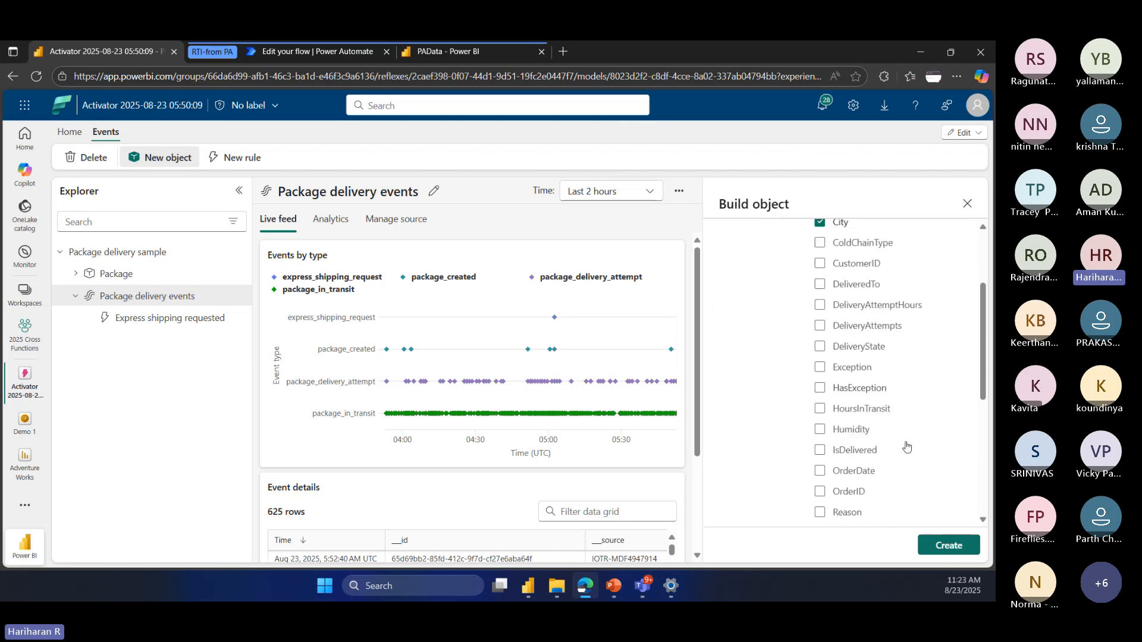
scroll(906, 446, "down", 2)
scroll(892, 403, "down", 2)
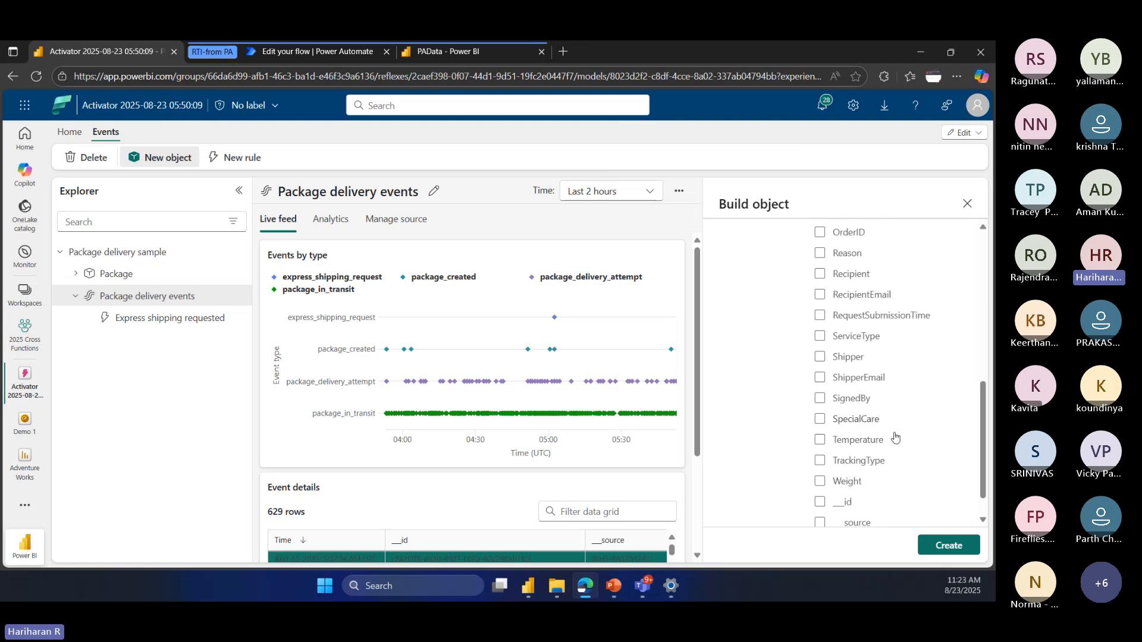
left_click(820, 439)
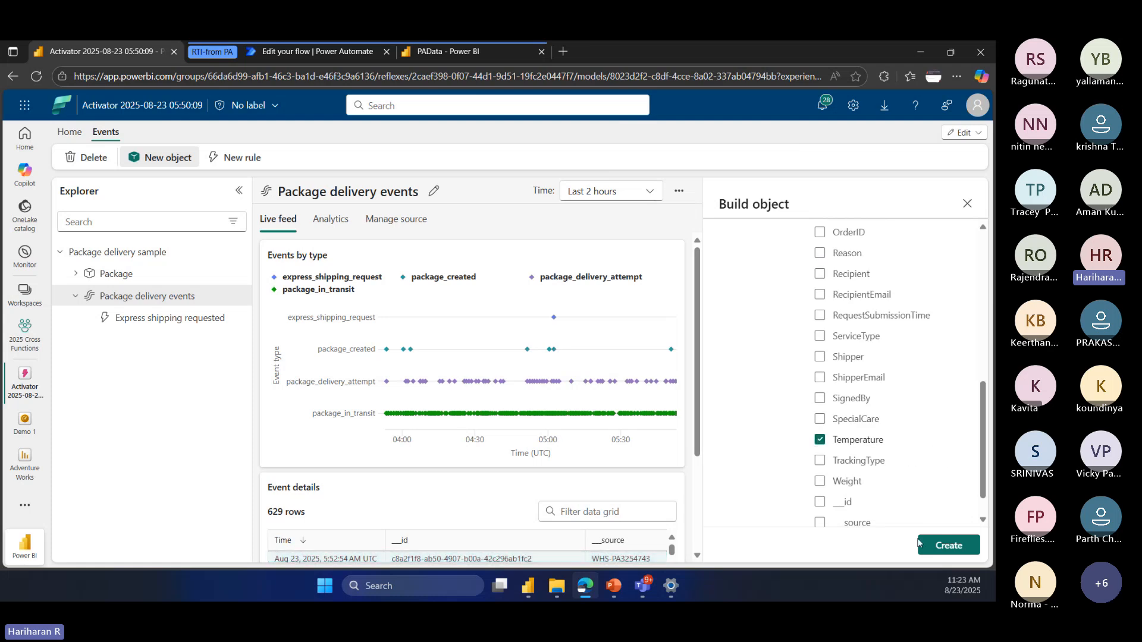
left_click(937, 545)
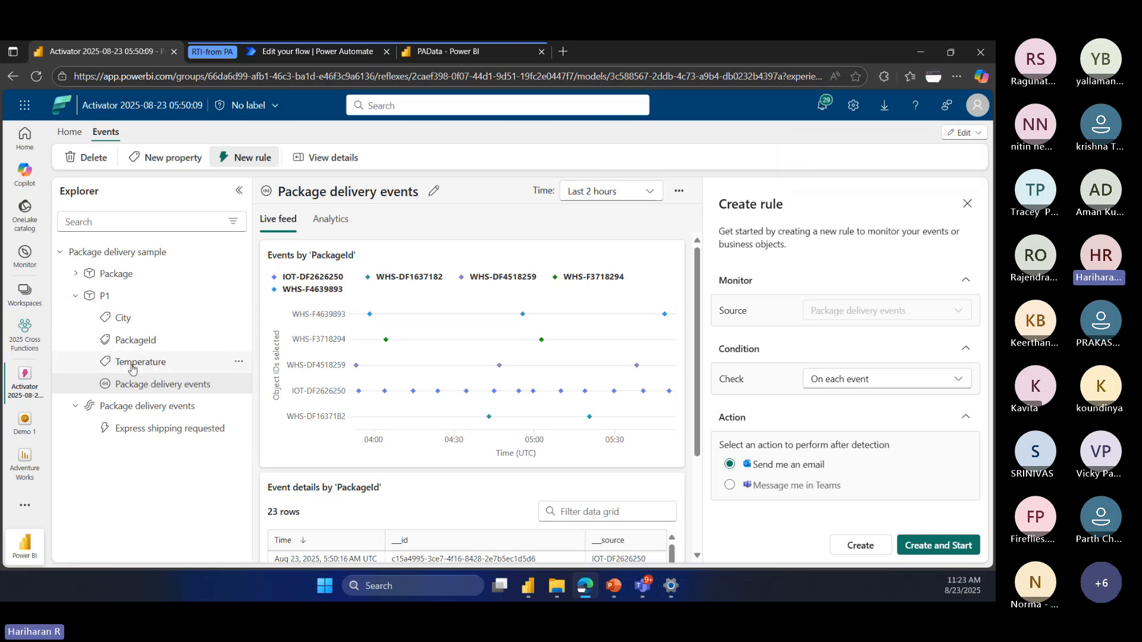
Step: Set the new rule on P1's Temperature property to use the numeric change condition Enters range
left_click(238, 364)
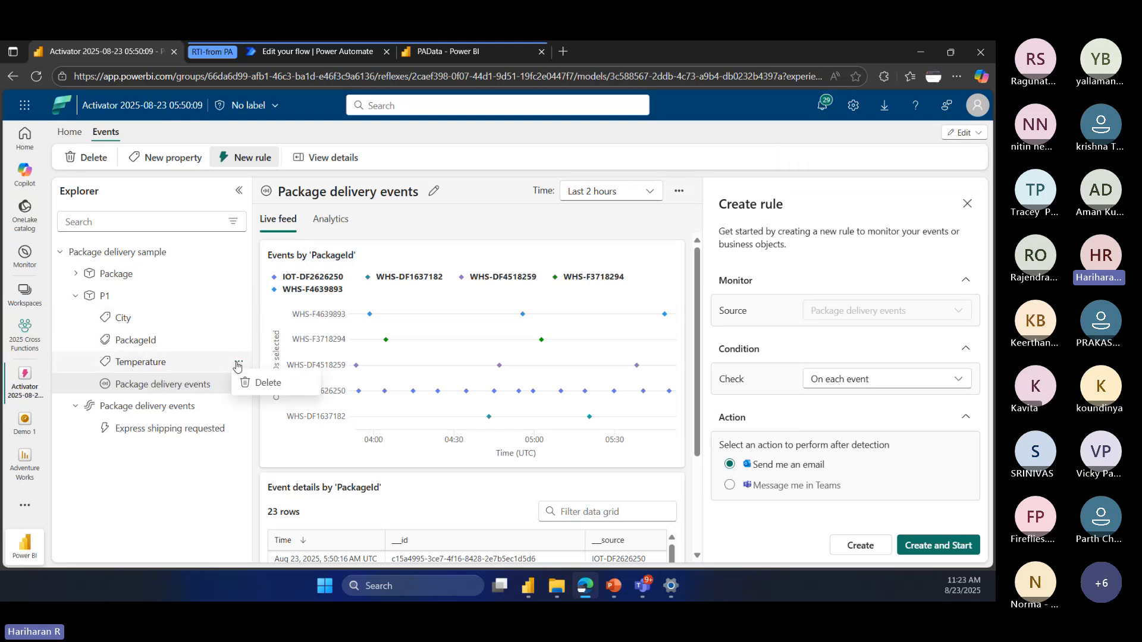
left_click(164, 363)
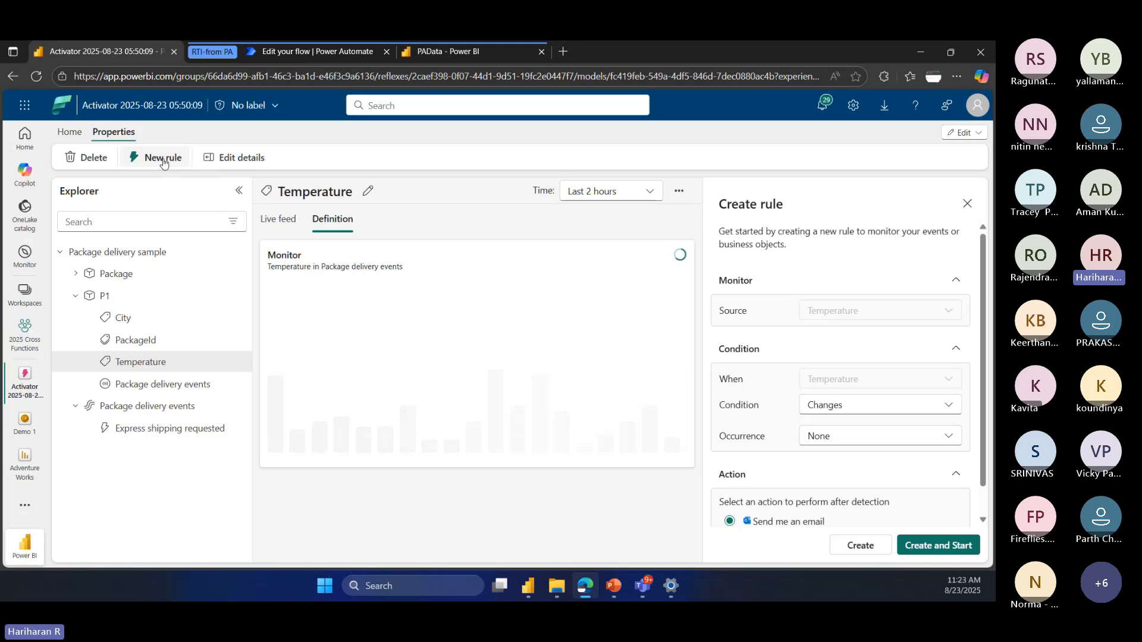
left_click(848, 406)
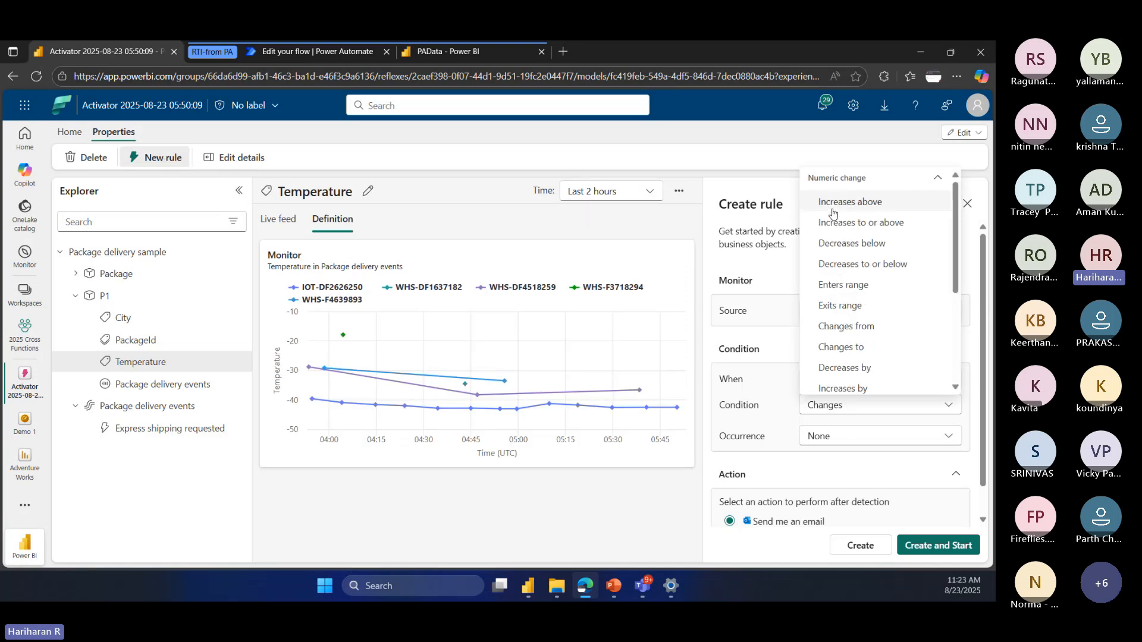
left_click(751, 426)
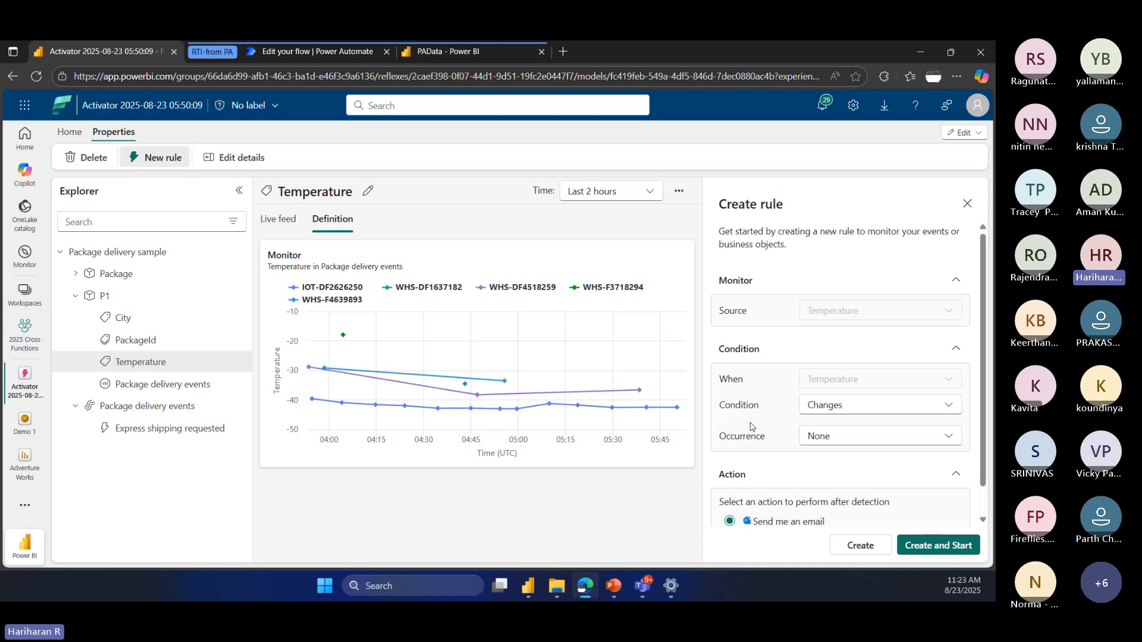
left_click(835, 408)
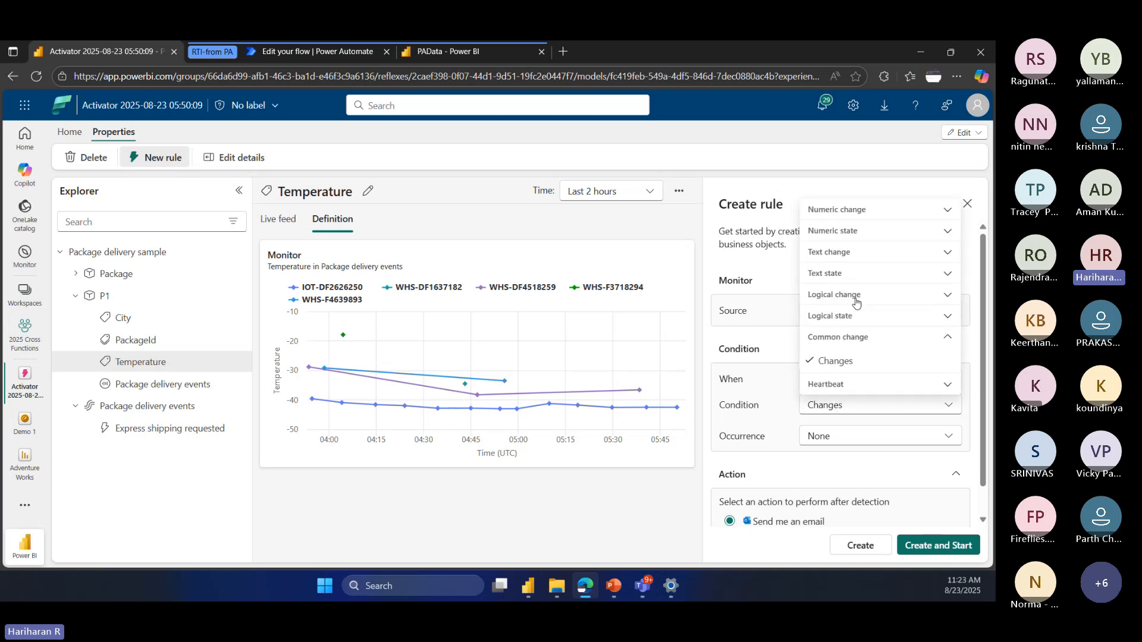
left_click(854, 211)
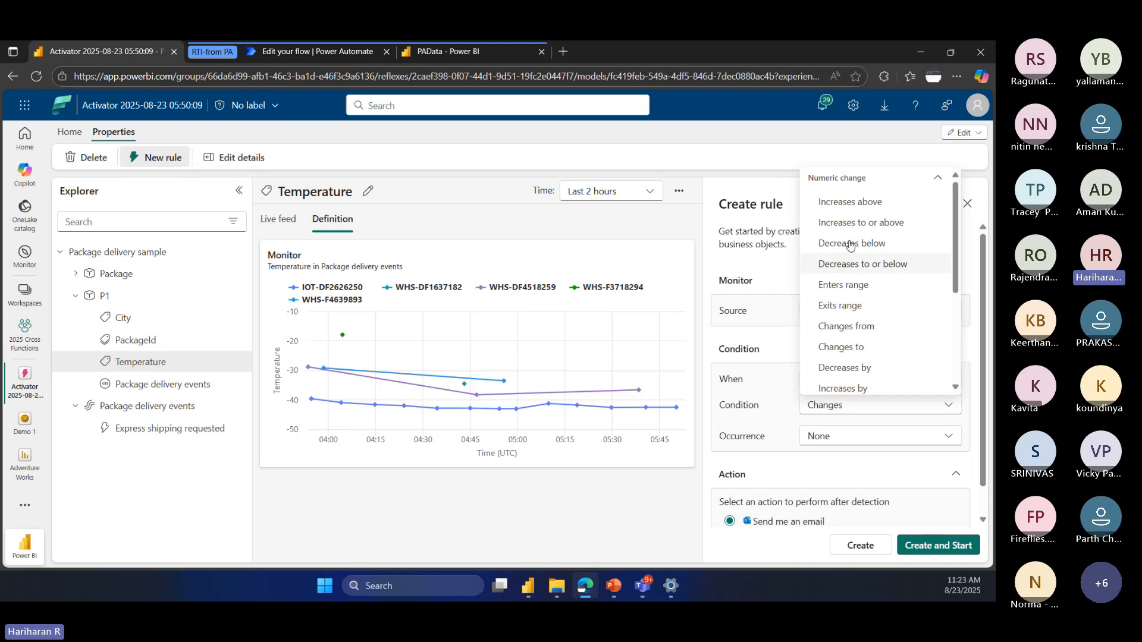
scroll(863, 337, "down", 3)
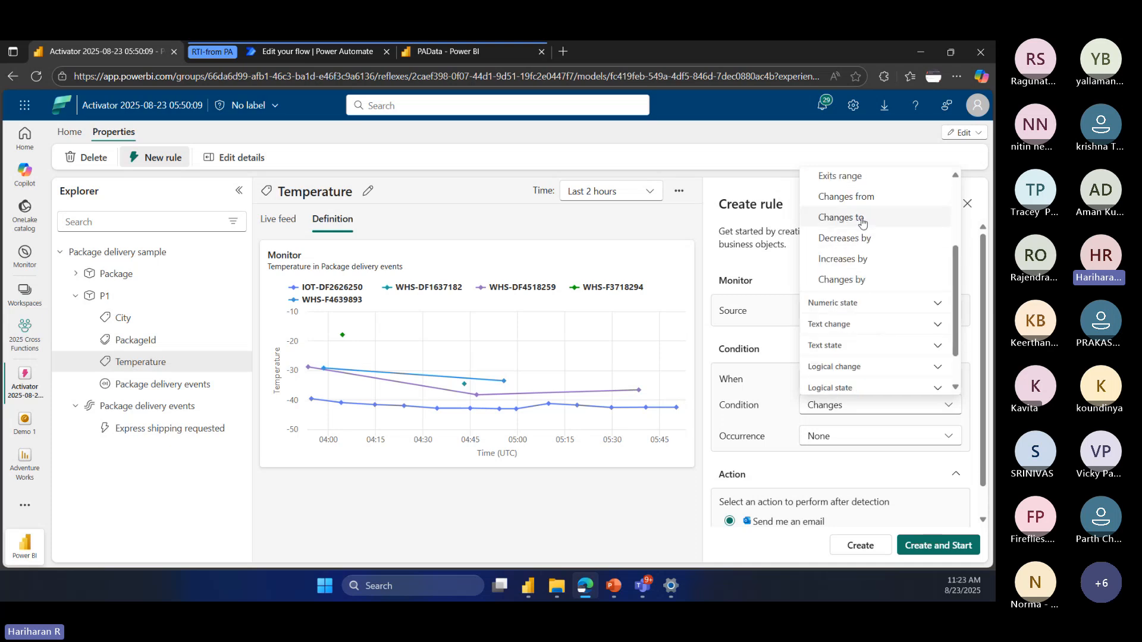
scroll(860, 210, "up", 1)
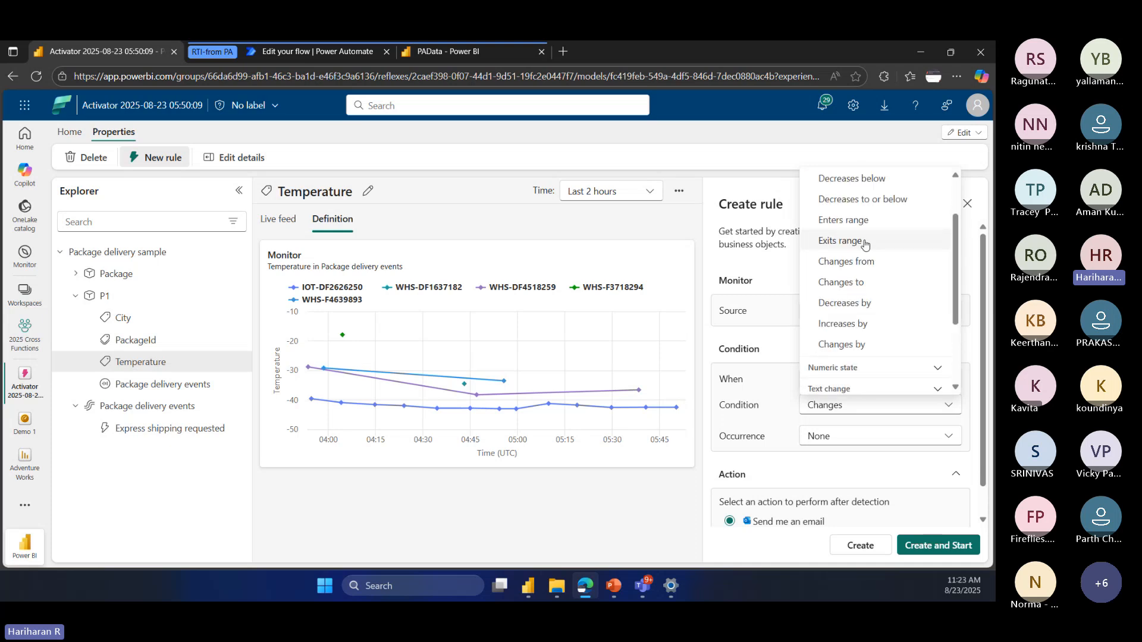
left_click(851, 220)
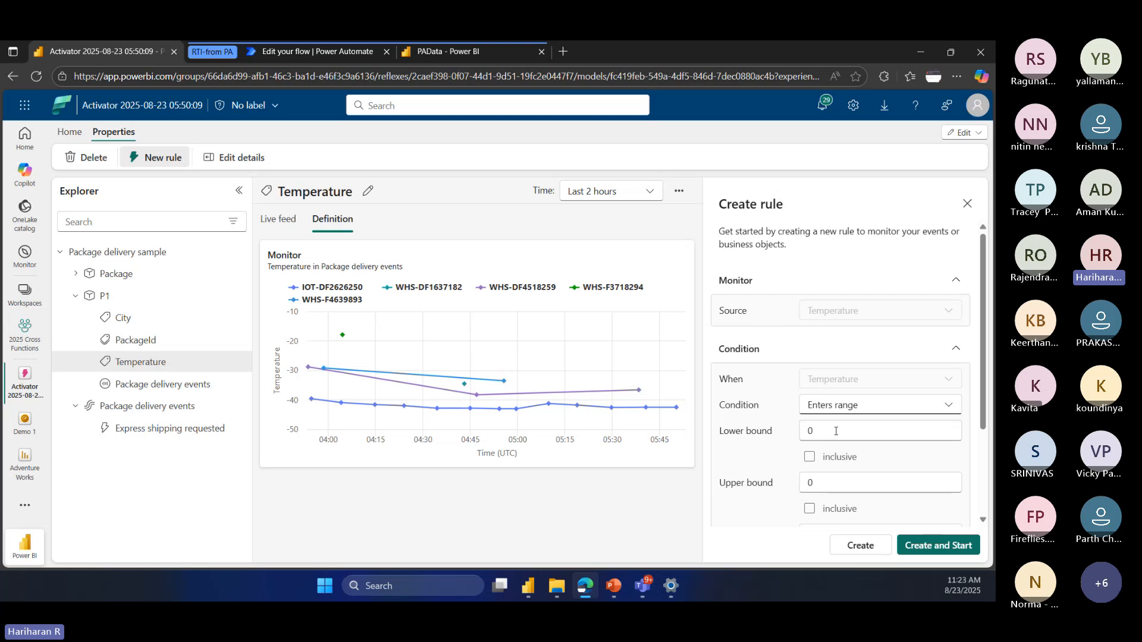
Step: Review the occurrence options, then create and start the Temperature rule with both bounds at 0, no occurrence and an email action
key("Tab")
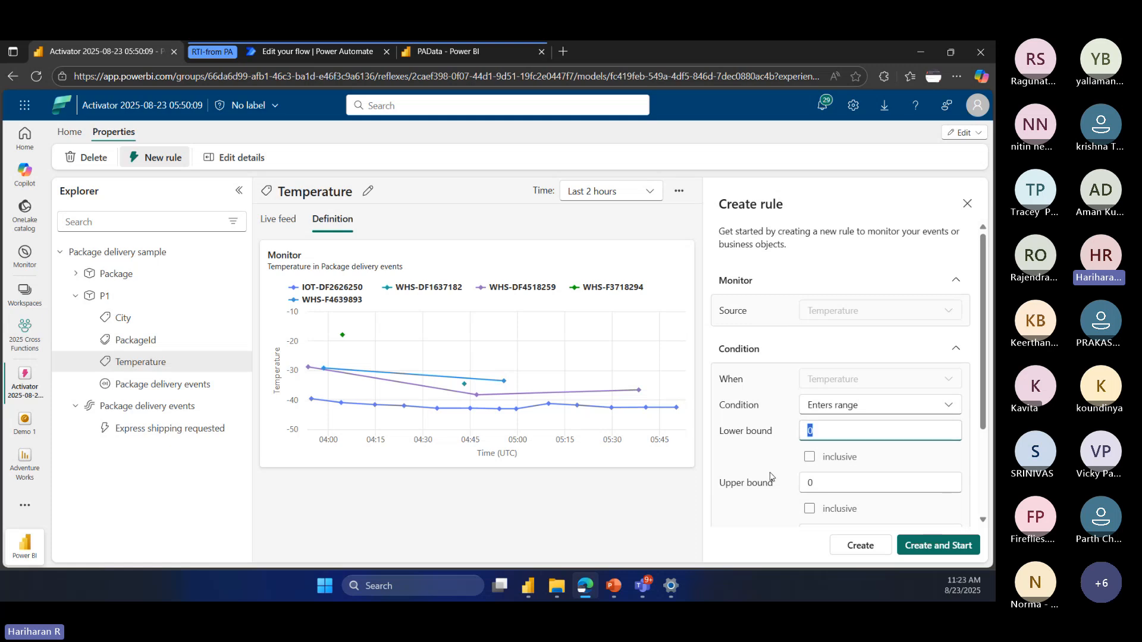
scroll(768, 464, "down", 2)
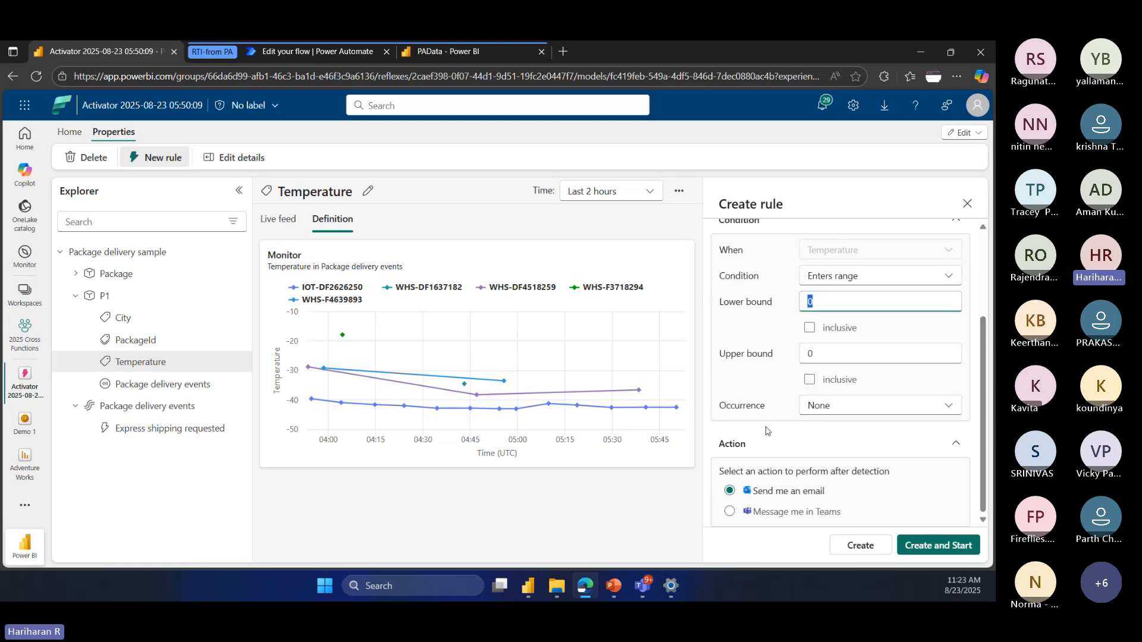
left_click(829, 410)
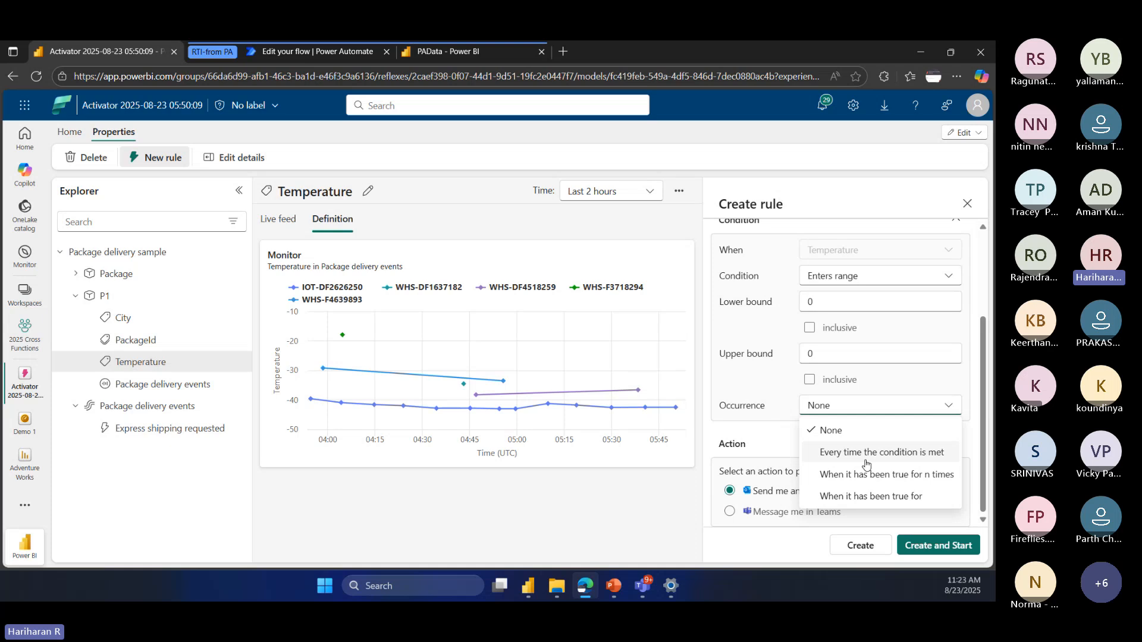
left_click(762, 383)
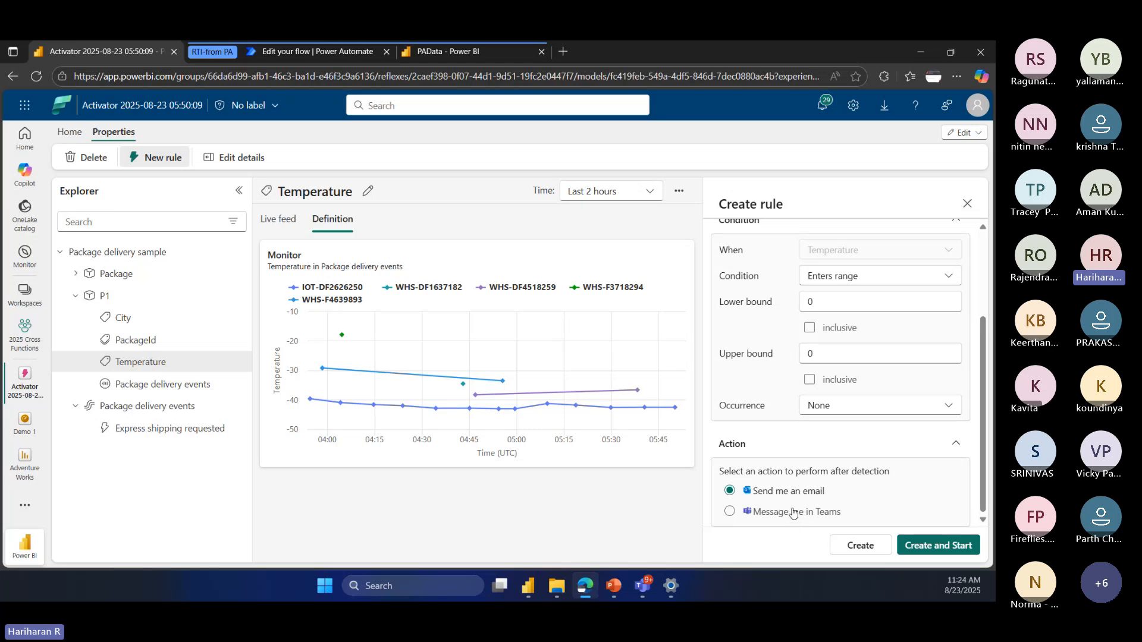
scroll(793, 513, "up", 2)
scroll(787, 446, "down", 1)
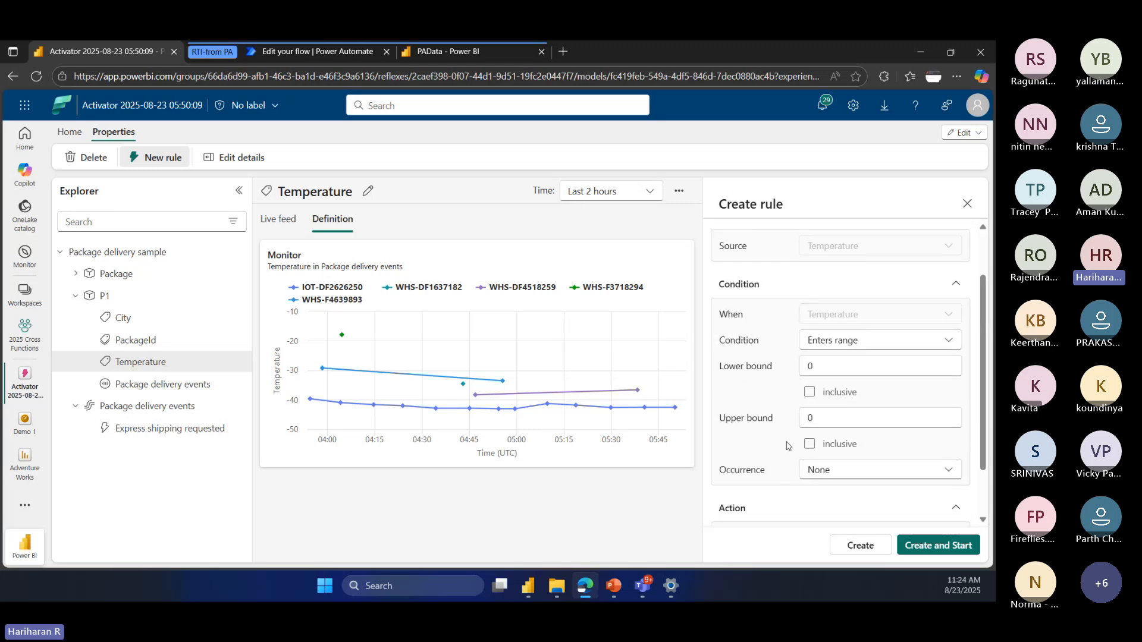
left_click(930, 544)
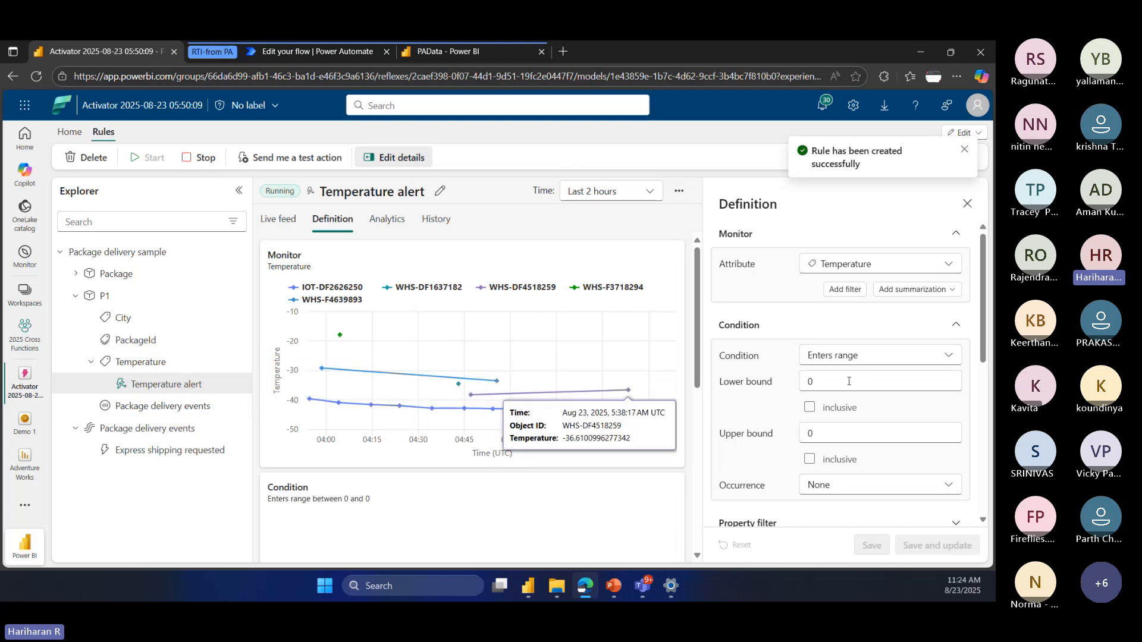
Step: Review the Temperature alert's range bounds and email recipient options, and stop the running rule
left_click_drag(849, 381, 802, 382)
left_click_drag(820, 434, 798, 439)
left_click_drag(818, 381, 774, 420)
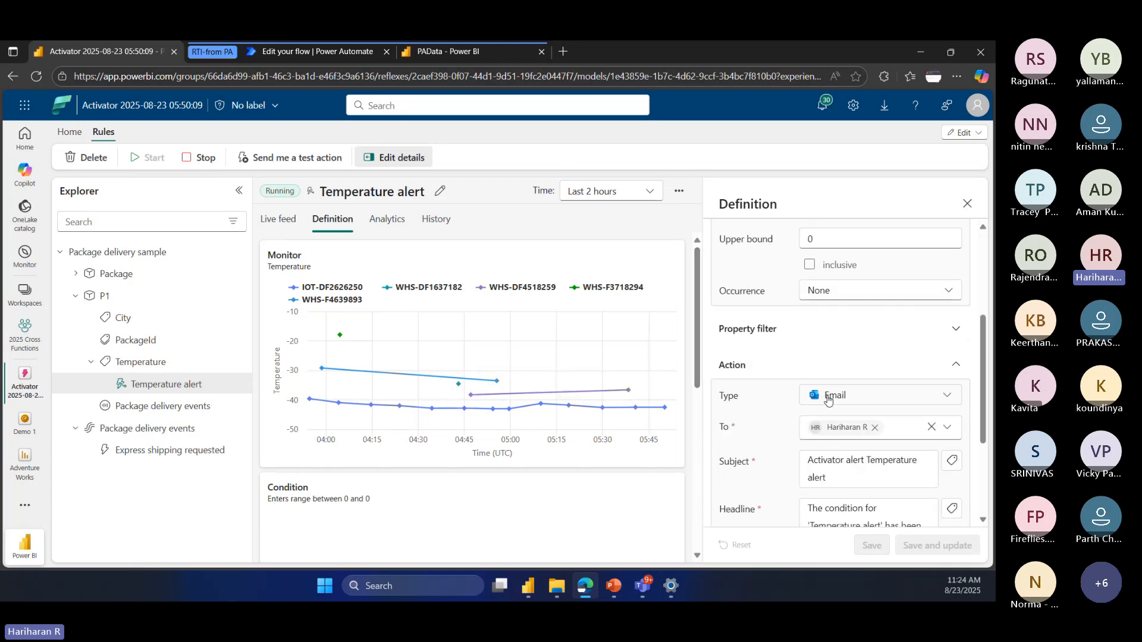
left_click(904, 426)
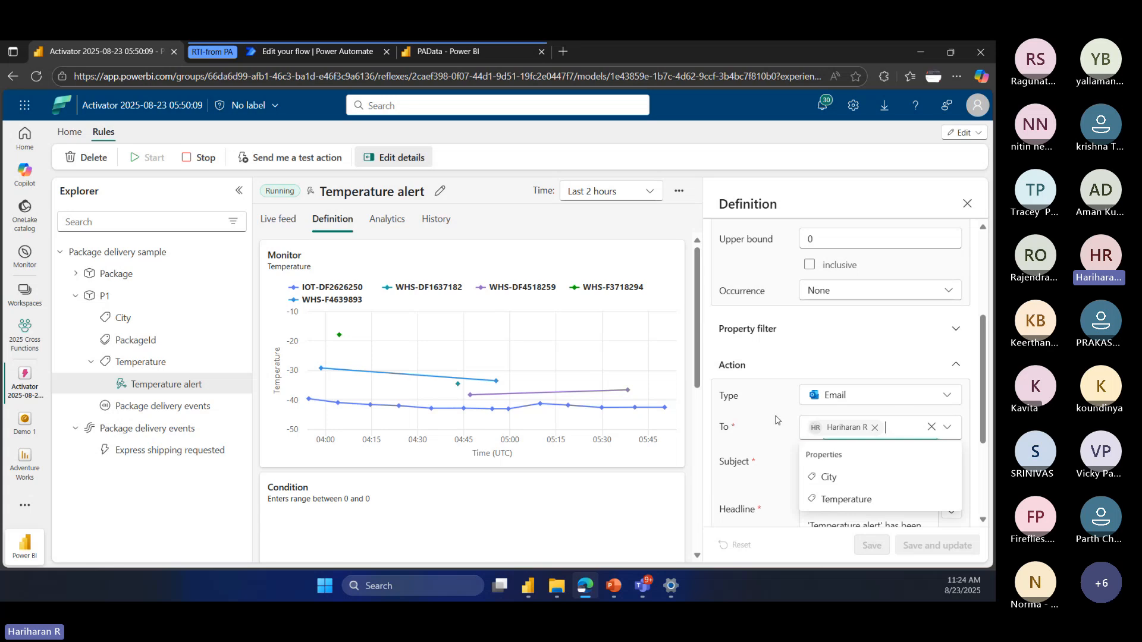
left_click(818, 352)
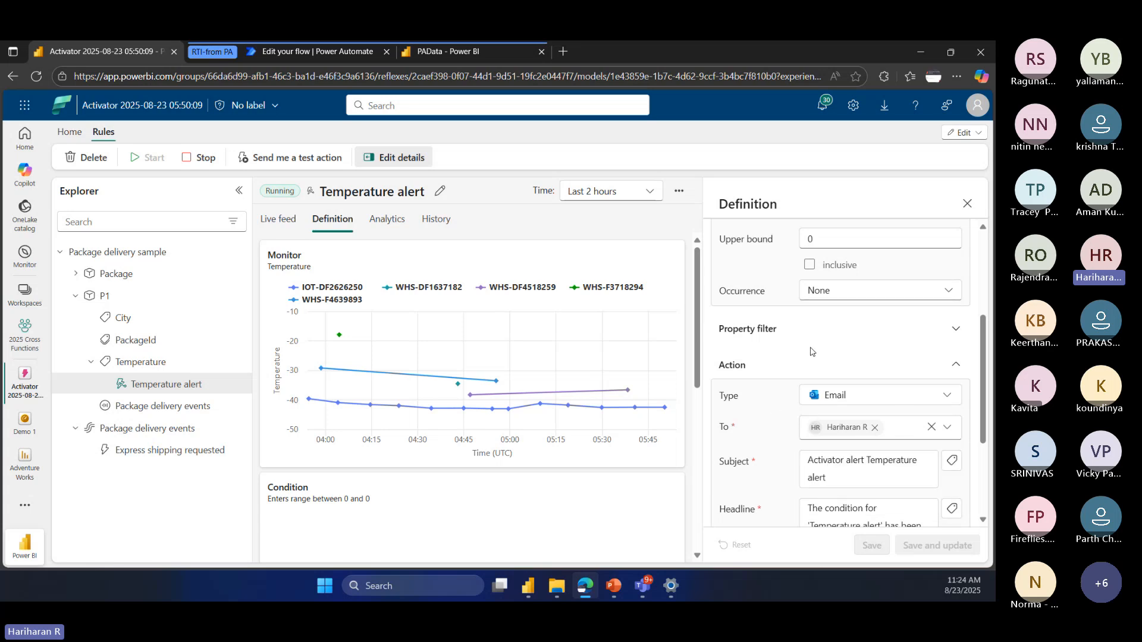
left_click(199, 158)
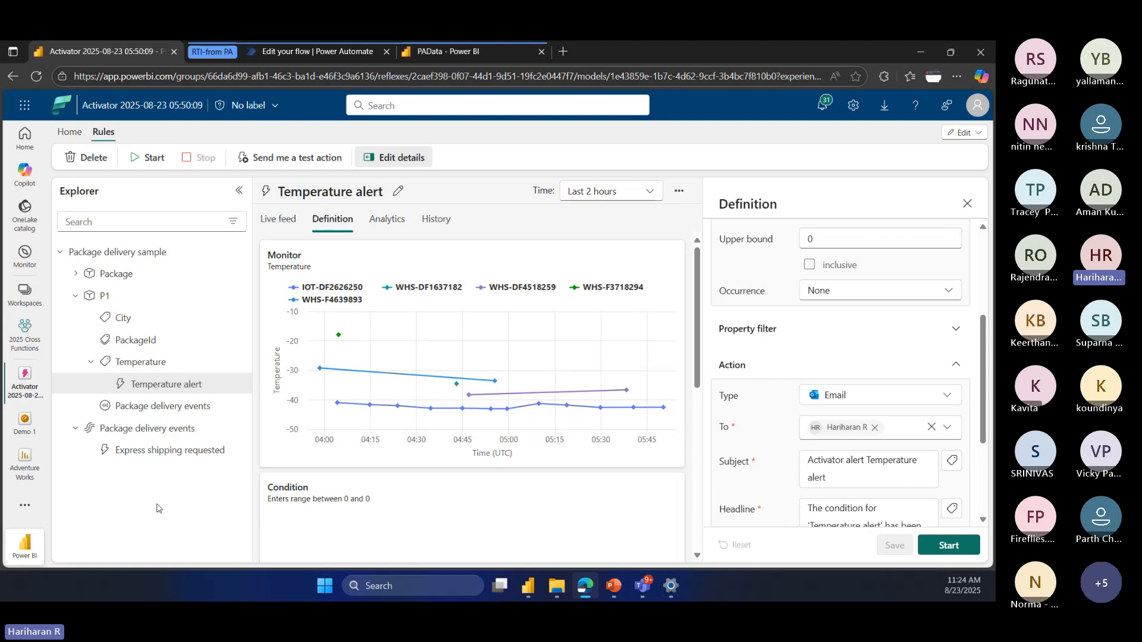
Step: Open the Adventure Works report from the 2025 Cross Functions workspace
left_click(27, 336)
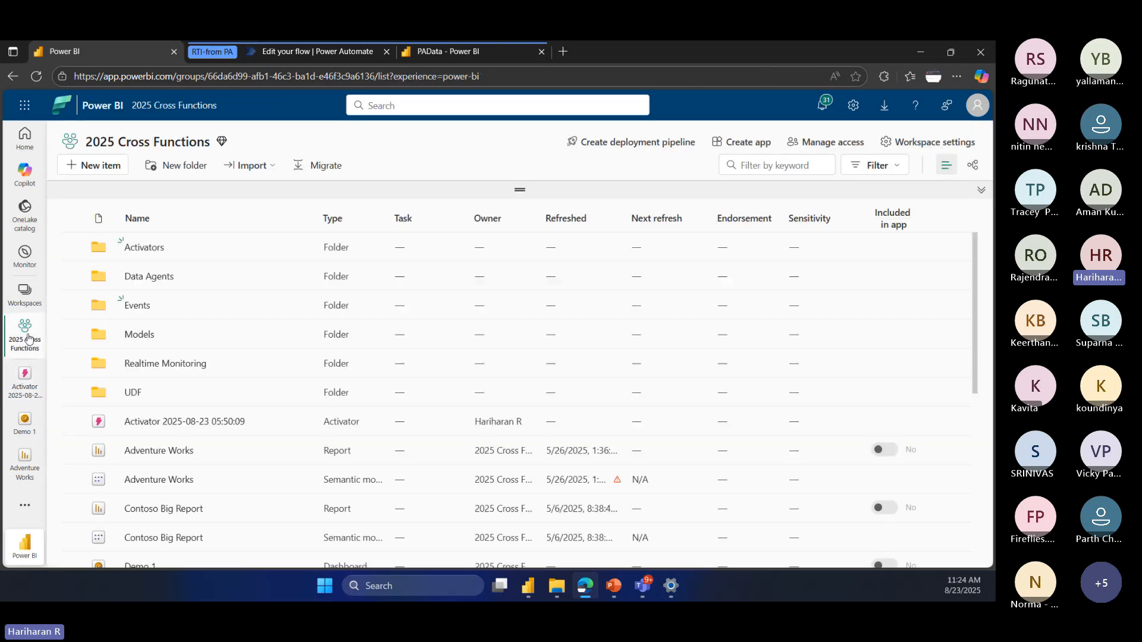
scroll(256, 416, "down", 2)
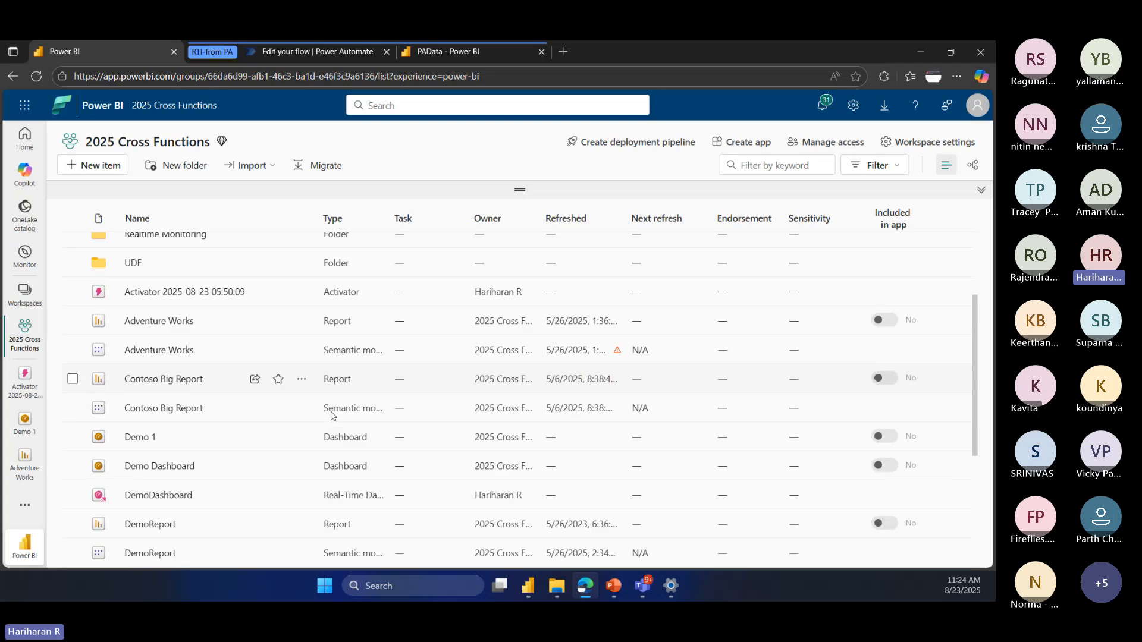
left_click(153, 323)
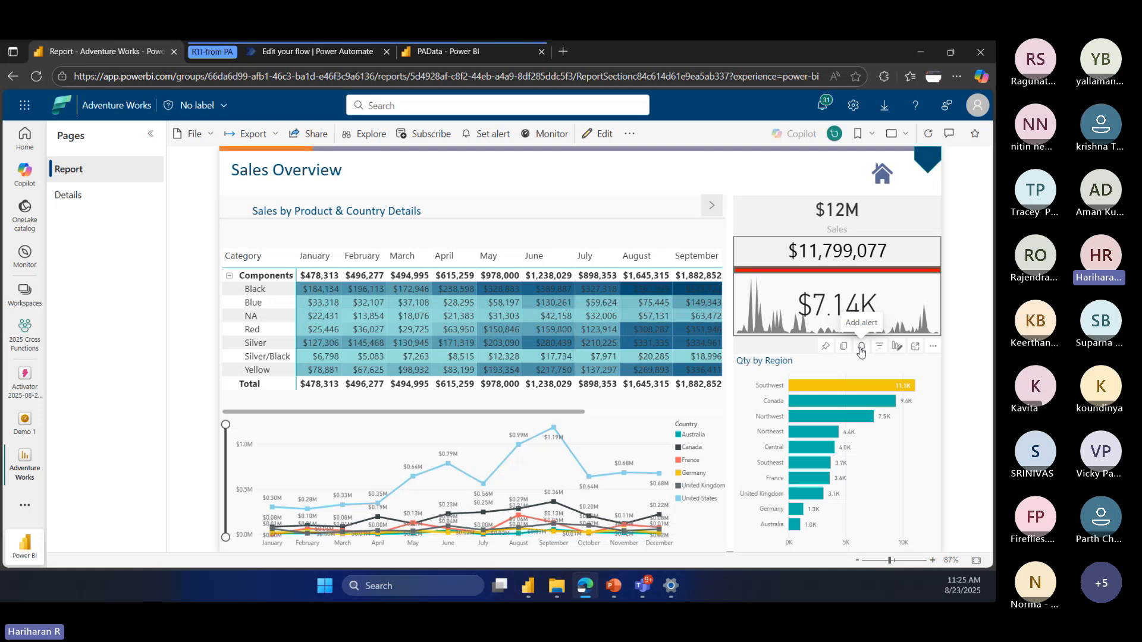
Step: Add a report alert on the Qty measure of the Qty by Region visual
left_click(490, 136)
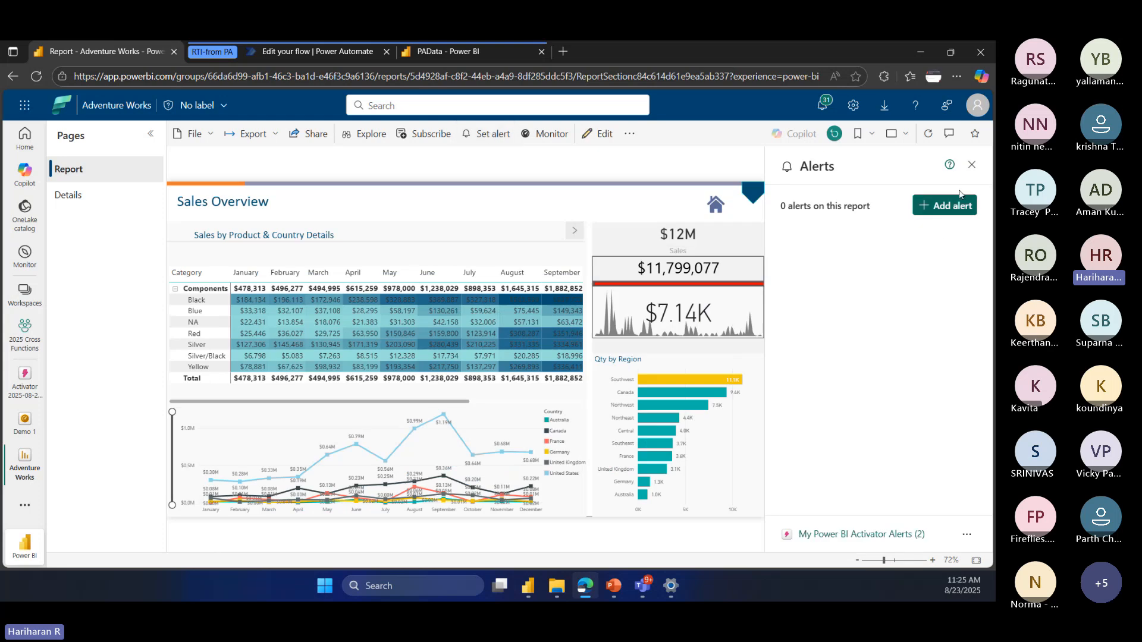
left_click(971, 168)
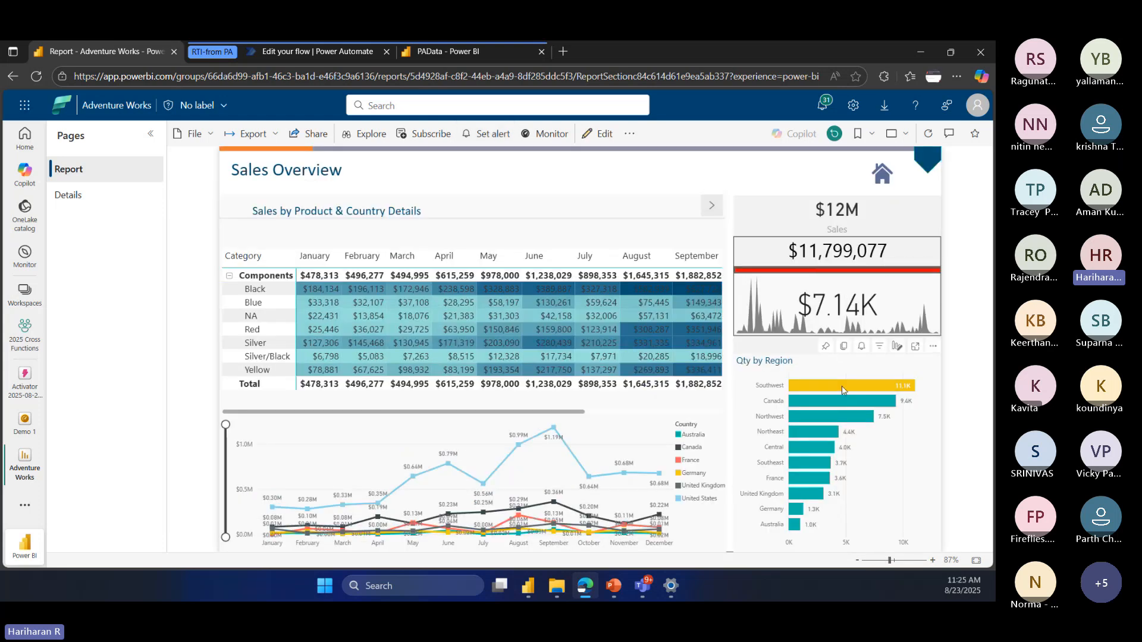
left_click(863, 349)
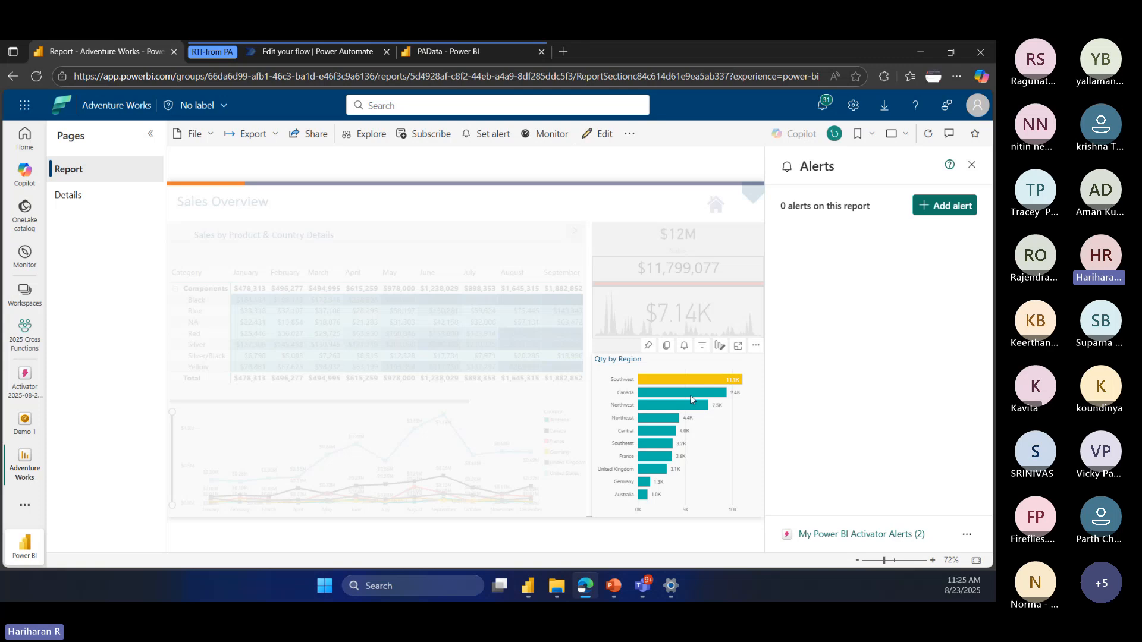
left_click(949, 207)
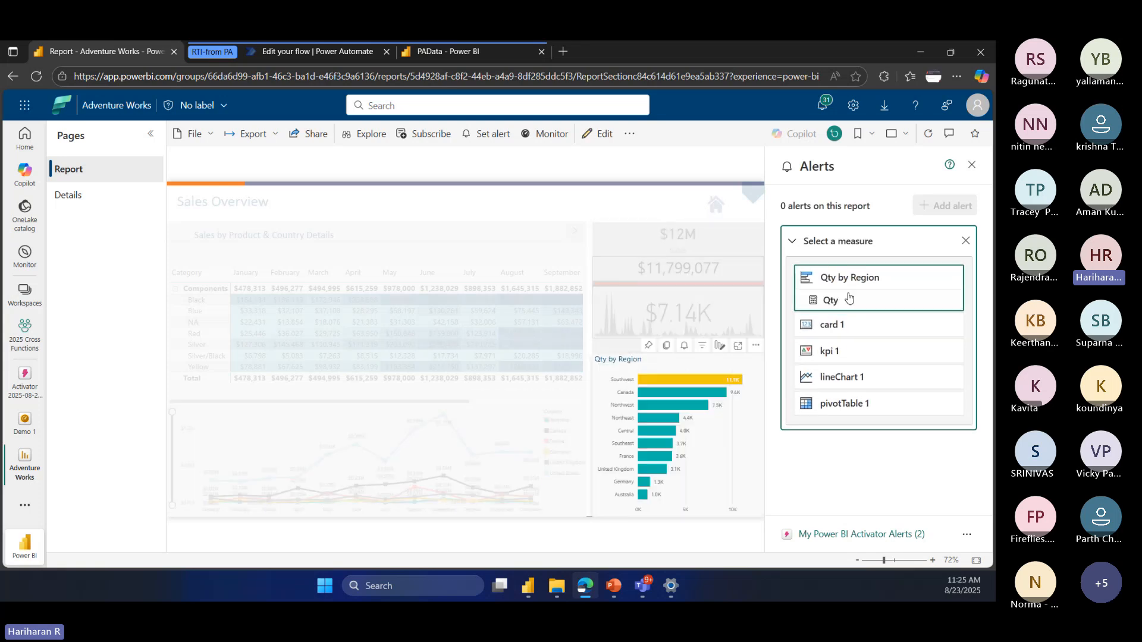
left_click(848, 306)
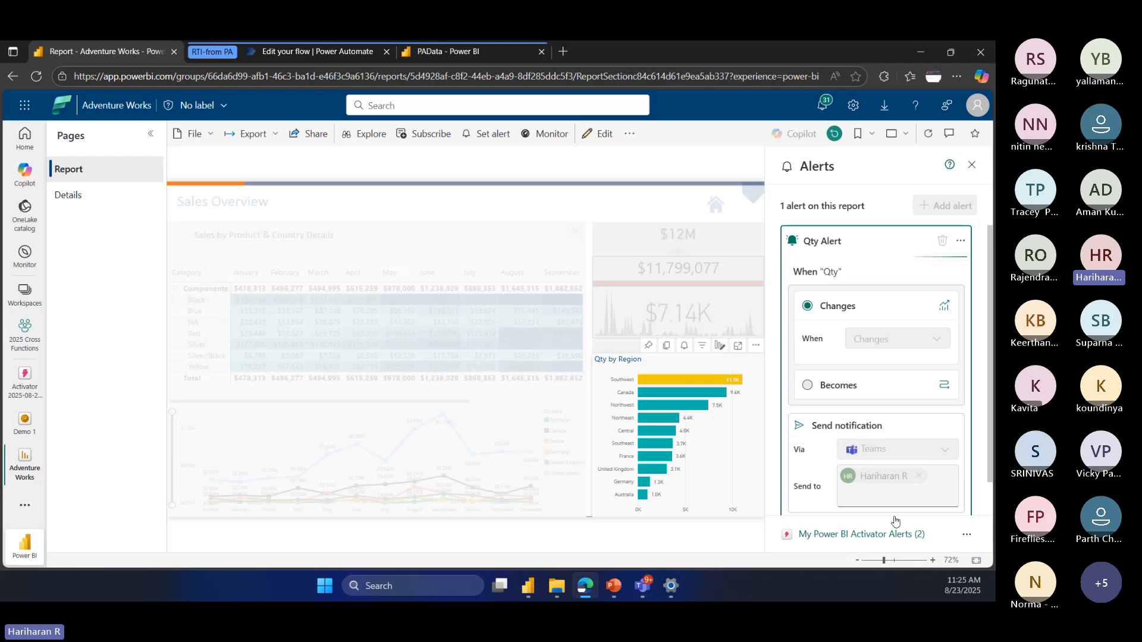
Step: Change the storage location of the report's alerts to the 2025 Cross Functions workspace
left_click(966, 534)
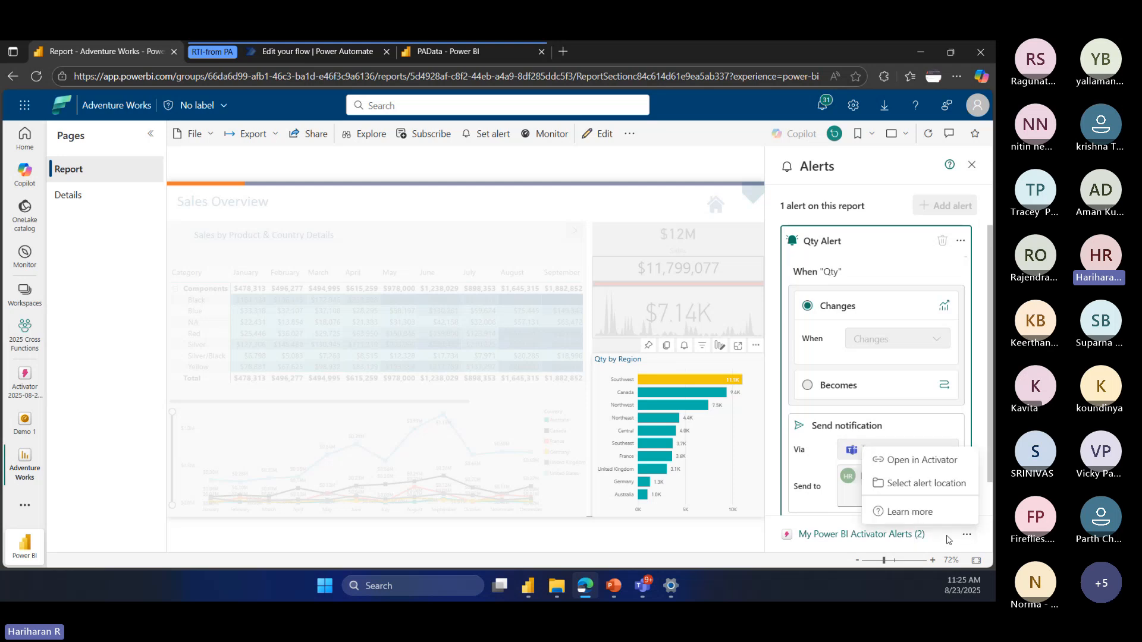
left_click(926, 483)
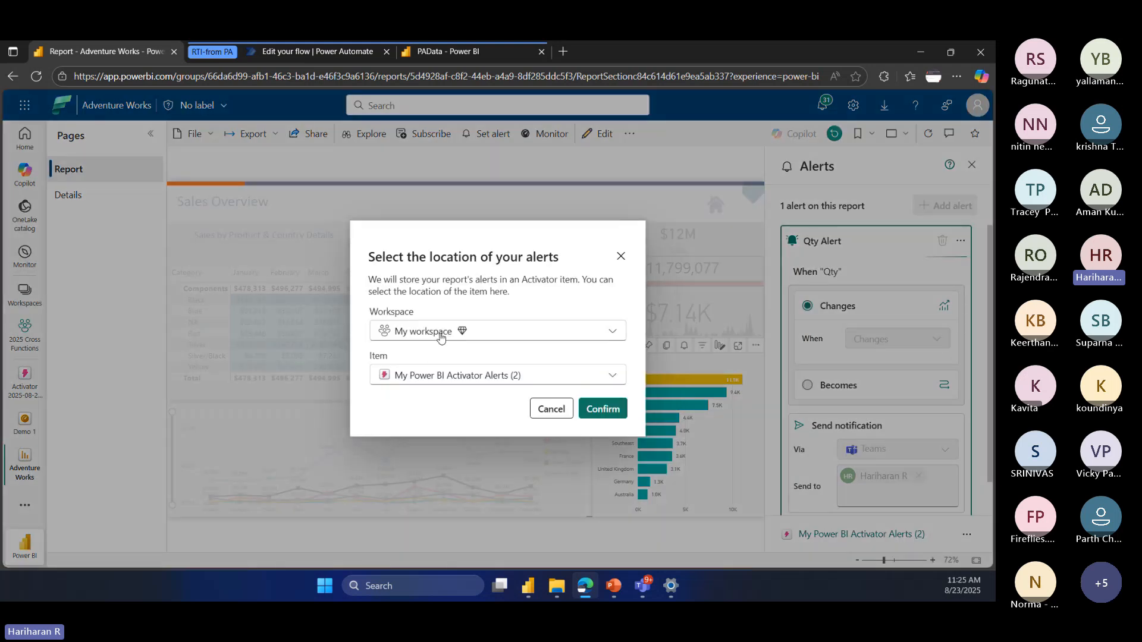
left_click(440, 336)
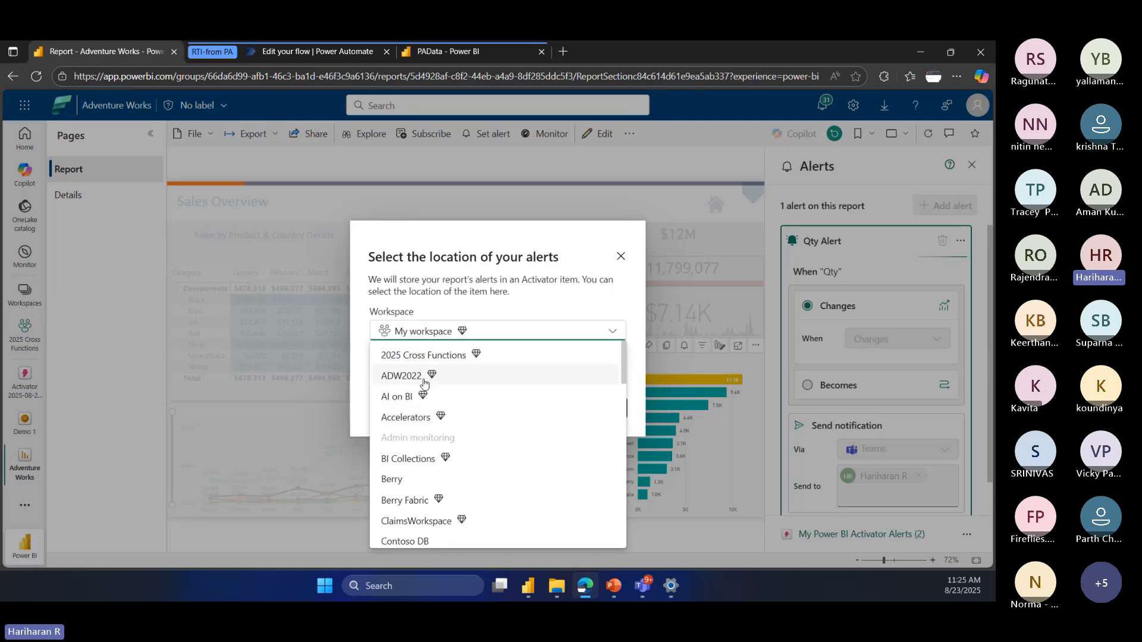
left_click(421, 356)
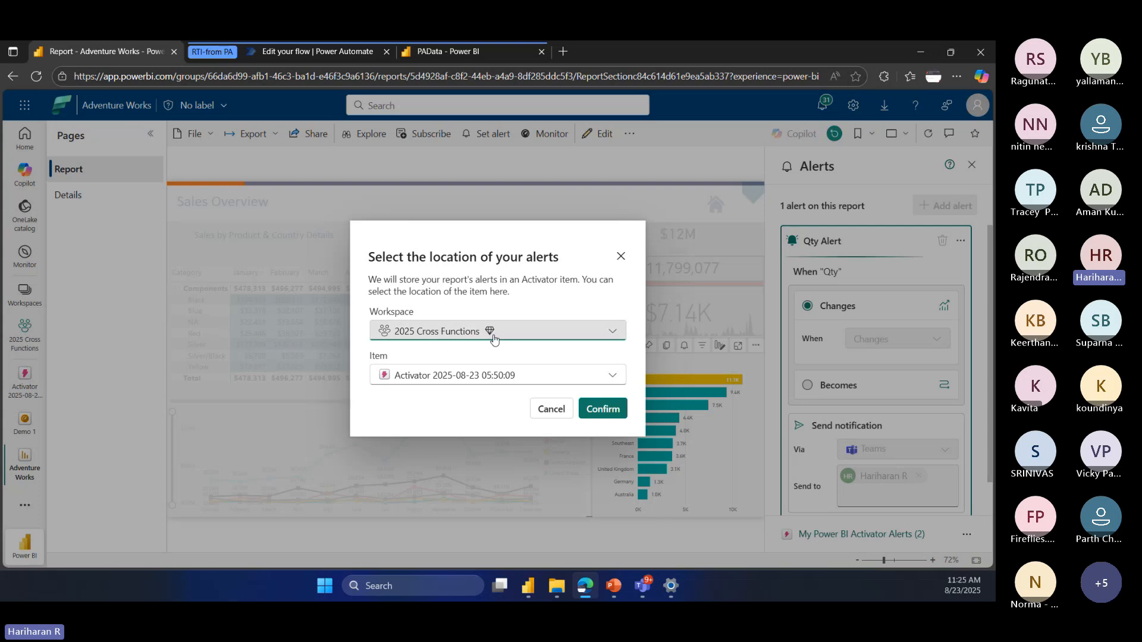
Step: Store the report's alerts in a new activator item named Demo and confirm the location
left_click(462, 376)
left_click(464, 376)
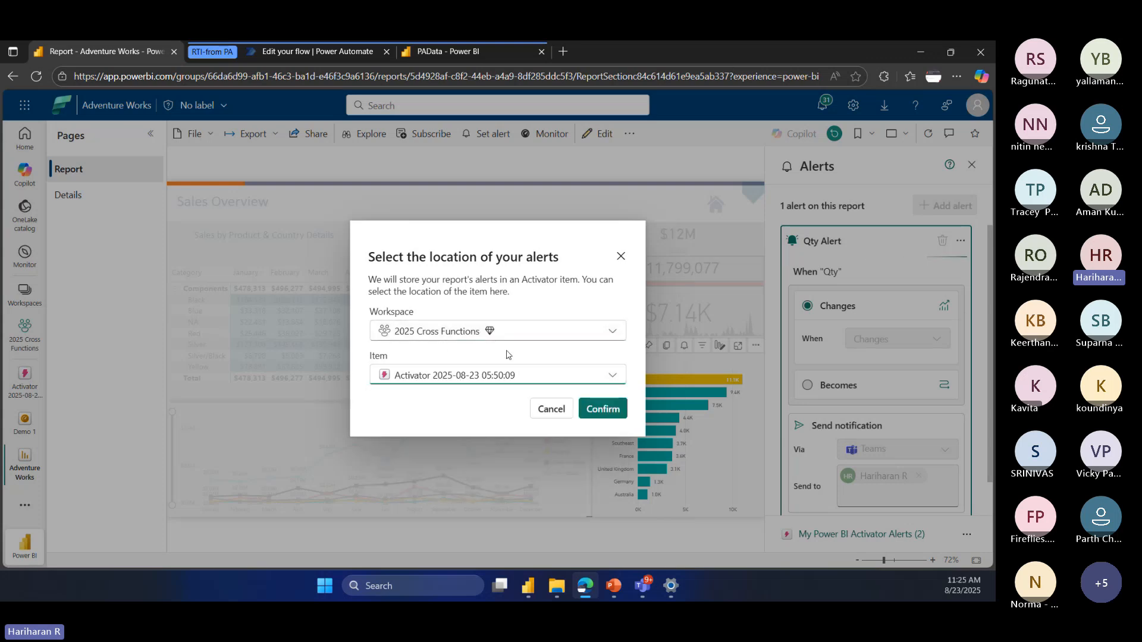
left_click(519, 373)
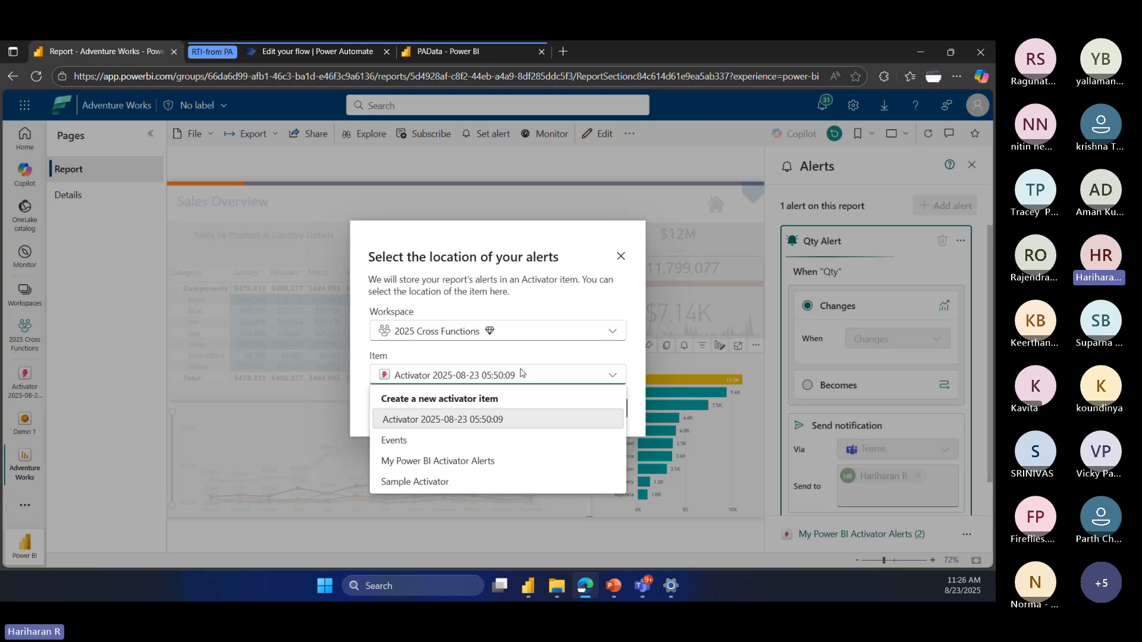
left_click(521, 373)
left_click(521, 373)
left_click(494, 398)
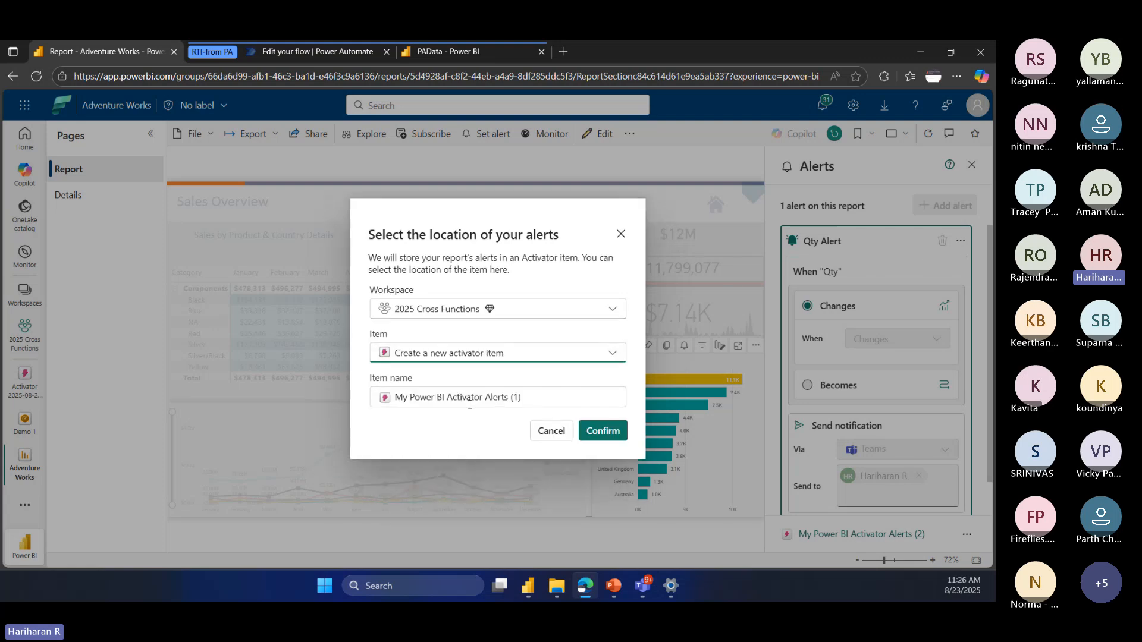
double_click(469, 398)
triple_click(469, 398)
type("D")
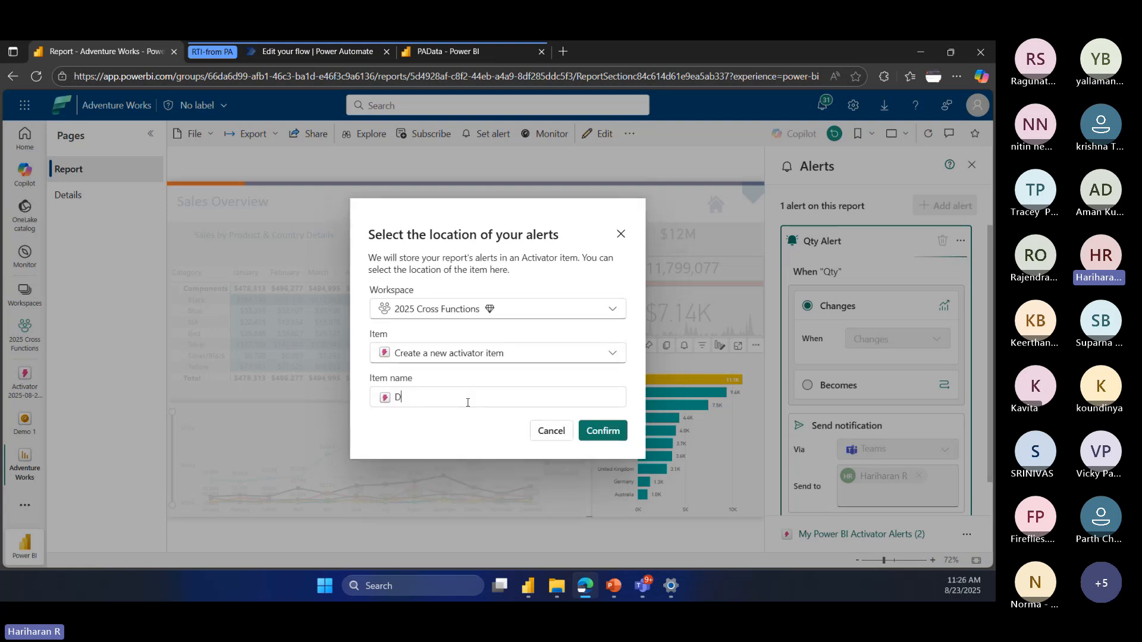
type("emo")
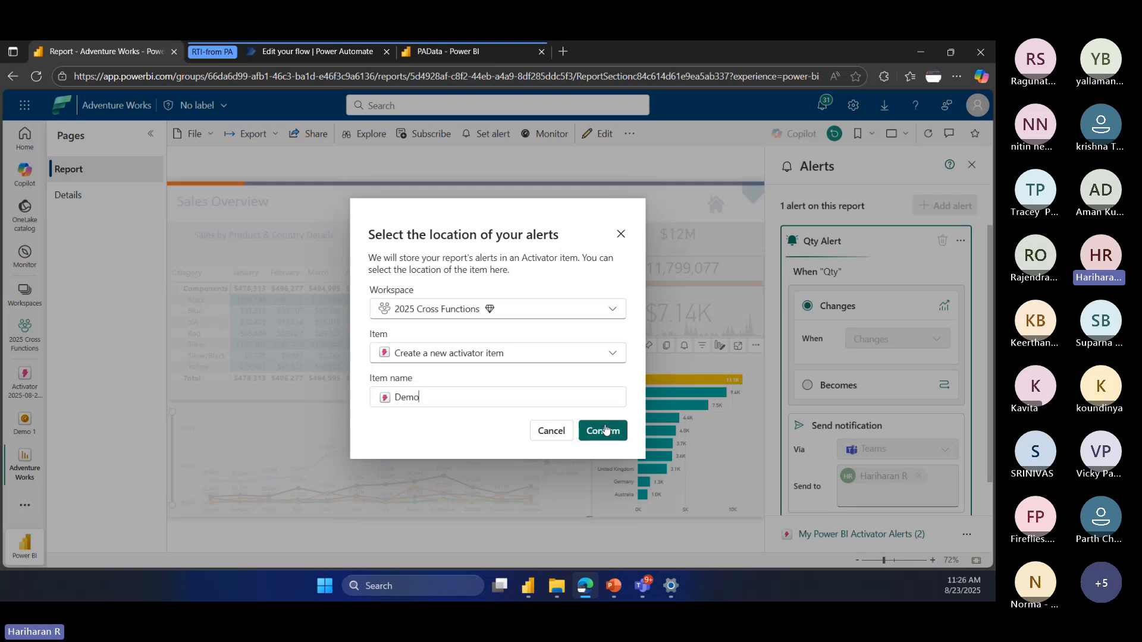
left_click(603, 431)
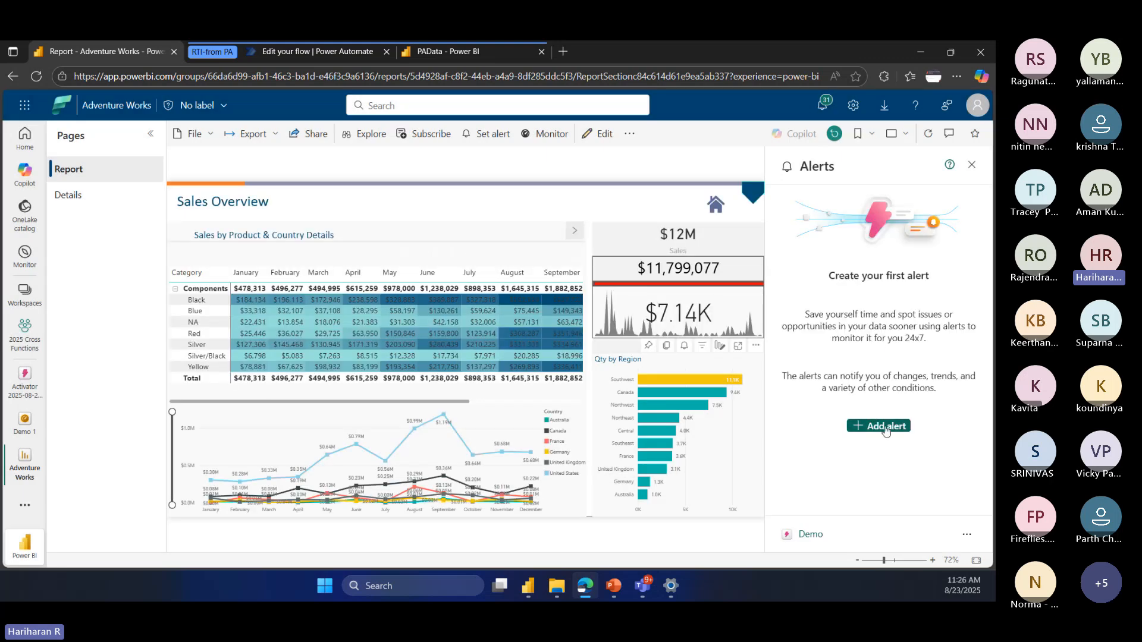
Step: Add an alert on the Qty measure of the Qty by Region visual and switch its condition type to Becomes
left_click(885, 426)
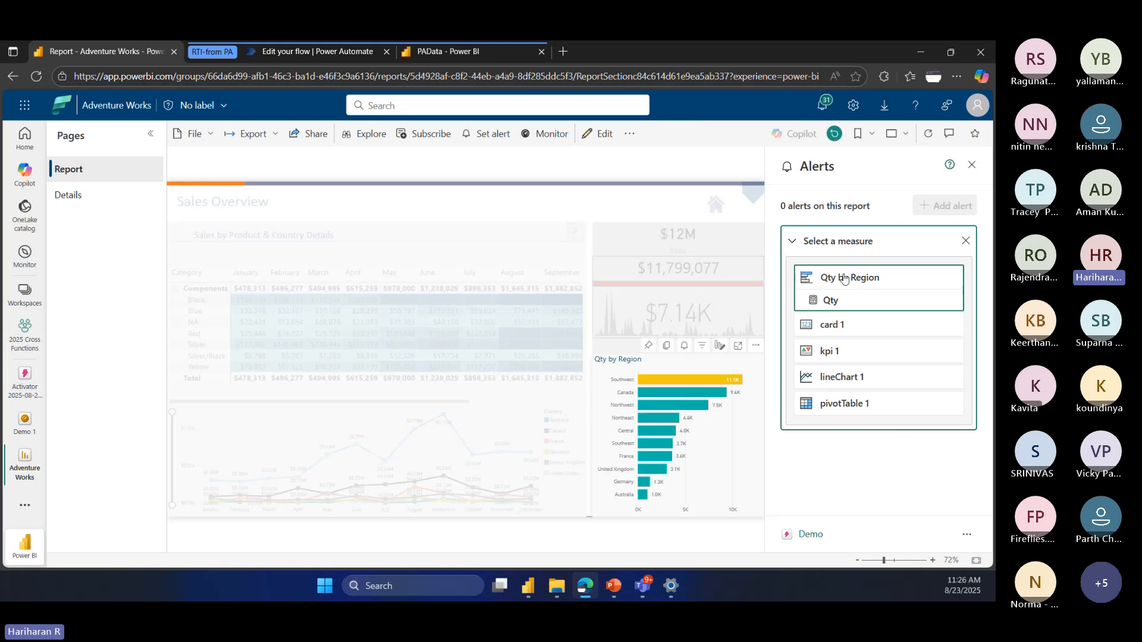
left_click(844, 301)
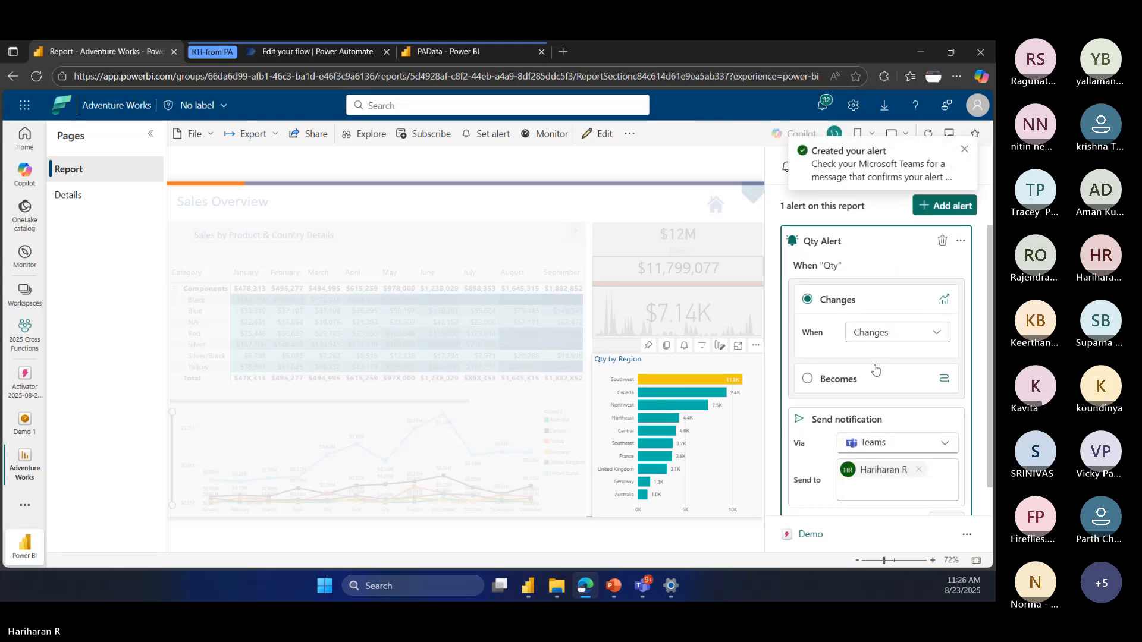
left_click(880, 333)
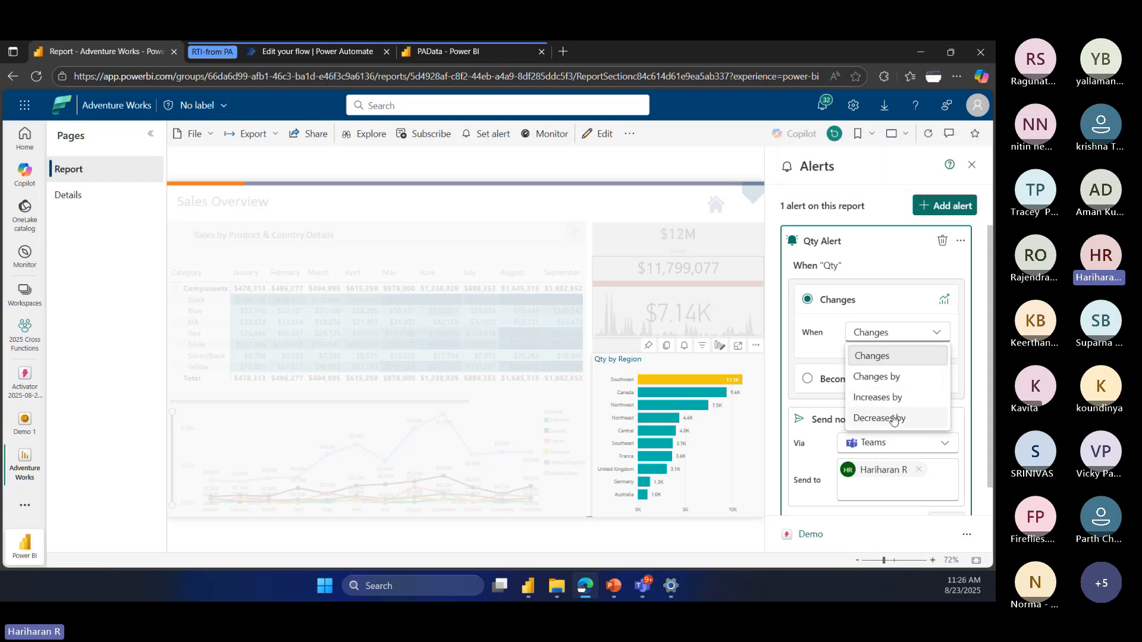
left_click(822, 377)
left_click(823, 379)
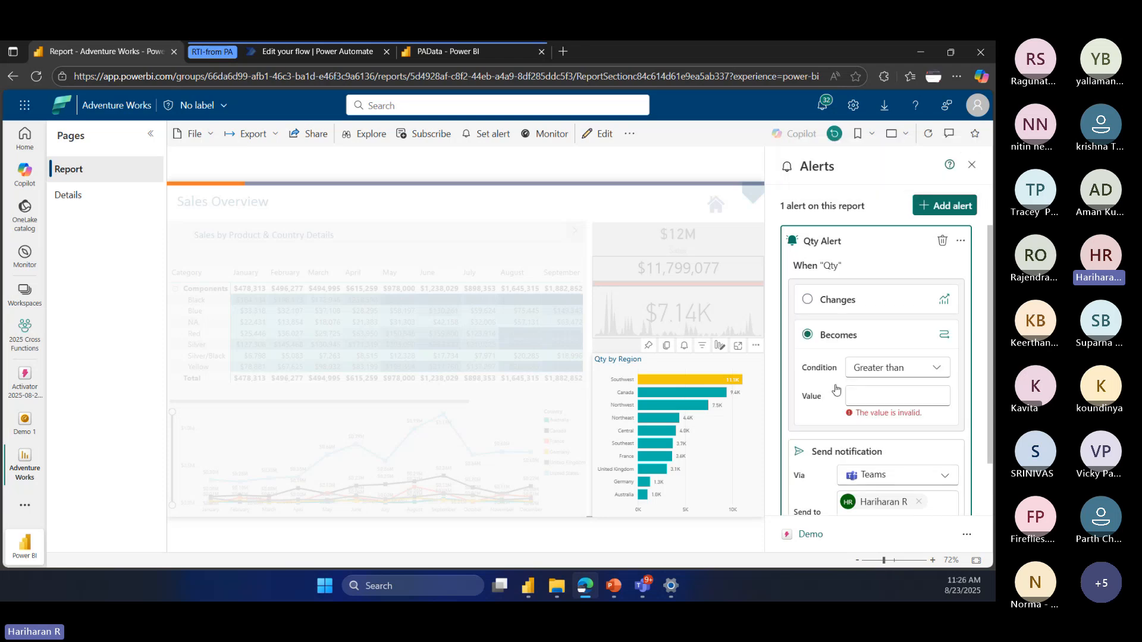
Step: Set the Qty alert to trigger when greater than 400000, keep the Teams notification, and apply it
left_click(885, 369)
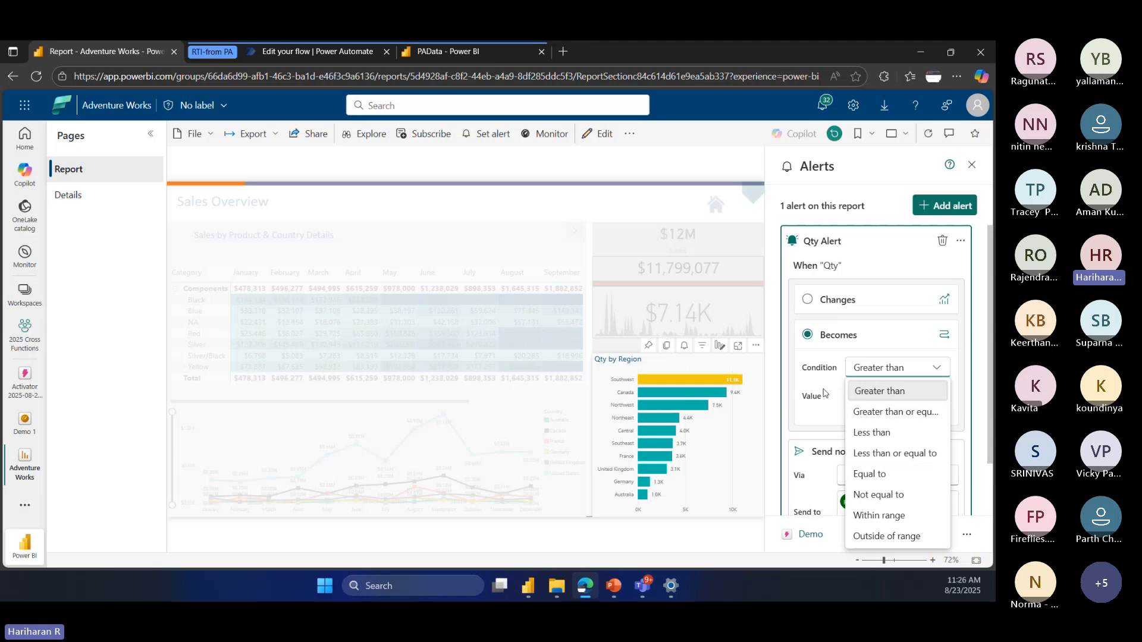
left_click(816, 358)
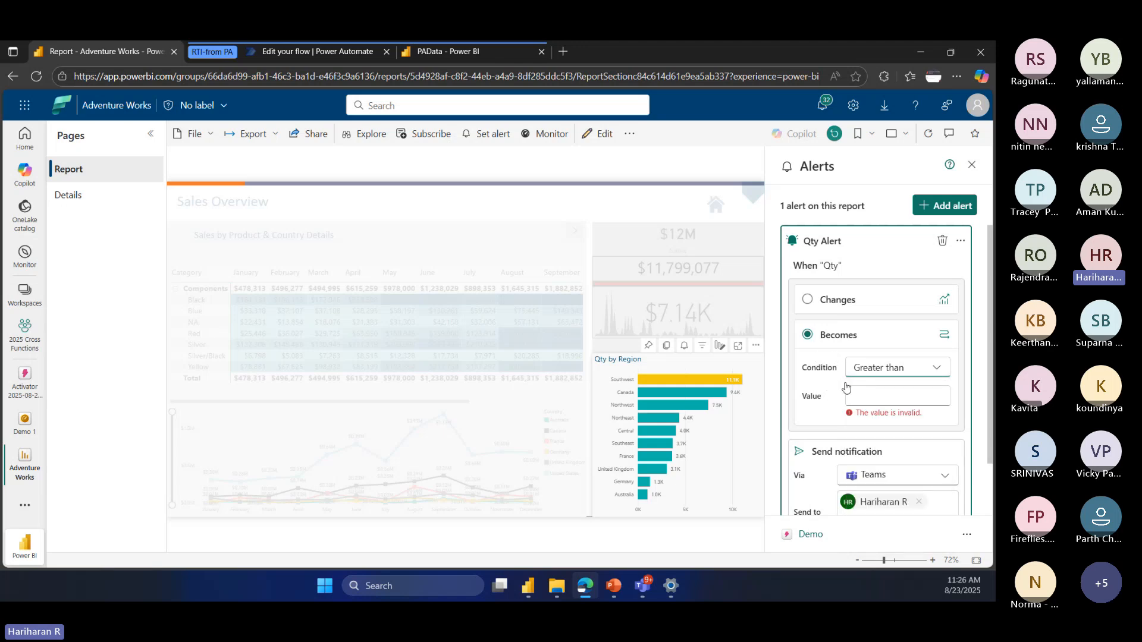
left_click(870, 393)
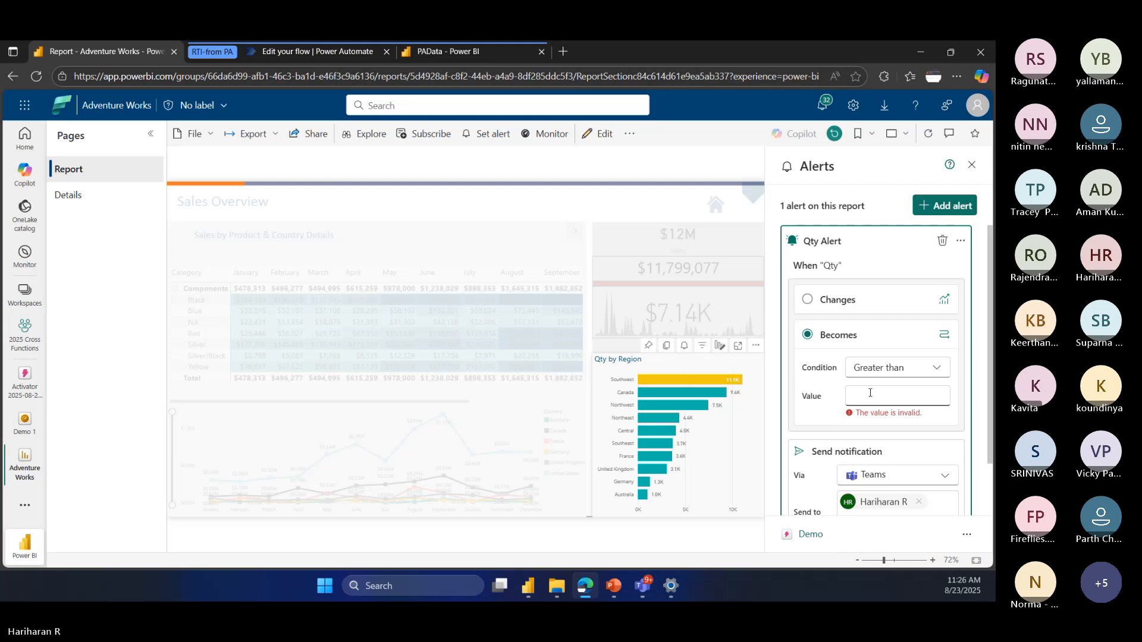
type("400000")
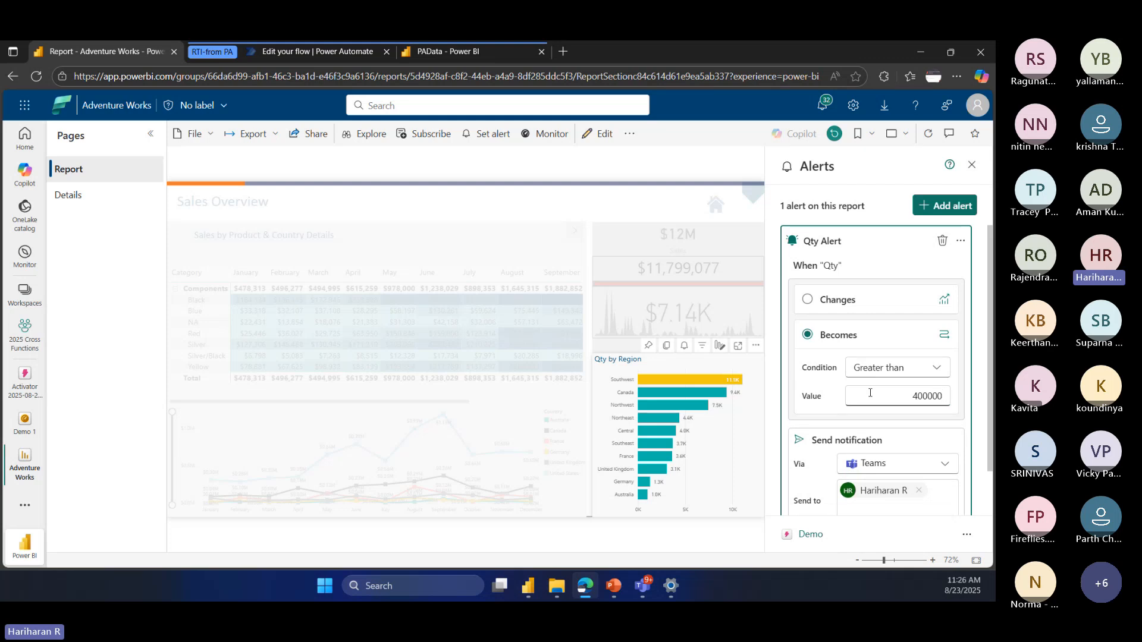
left_click(922, 463)
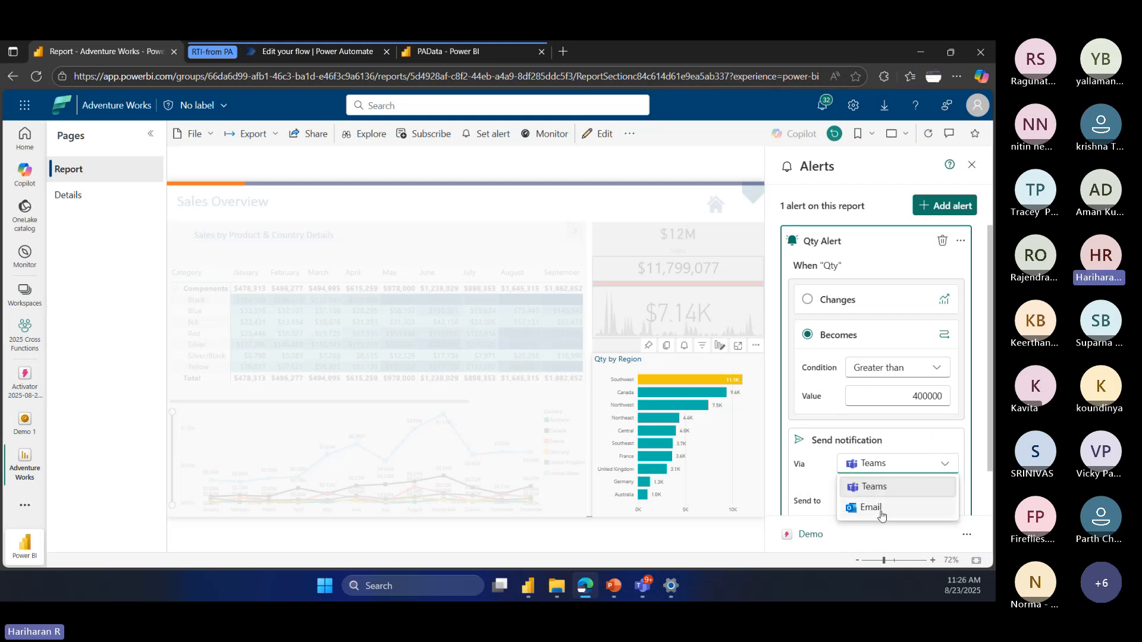
left_click(898, 438)
scroll(897, 439, "down", 1)
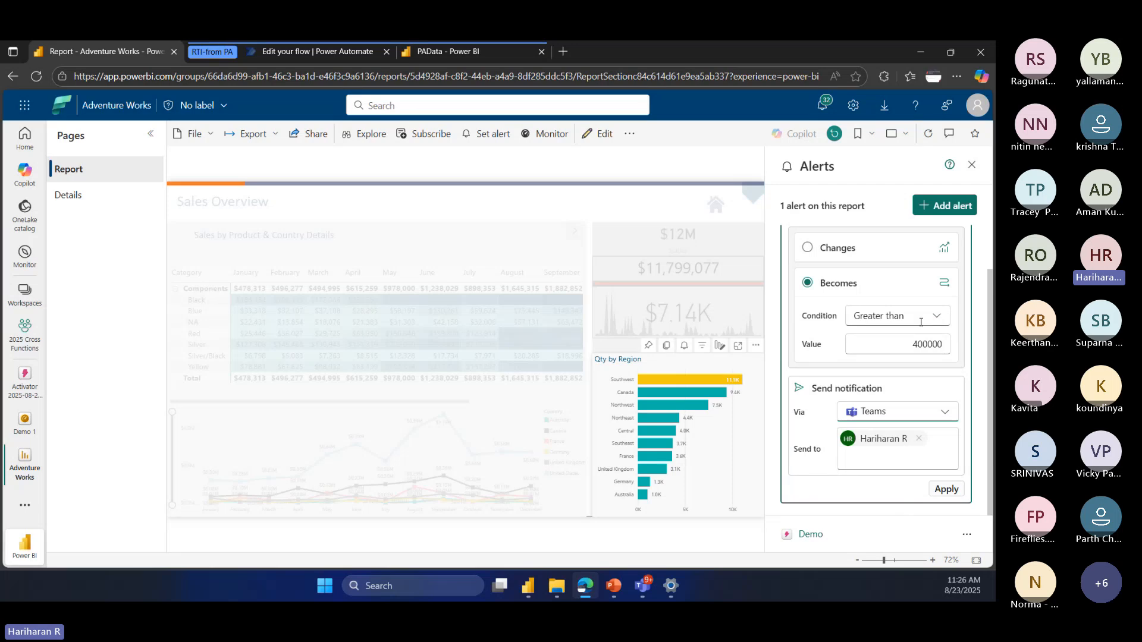
left_click(949, 493)
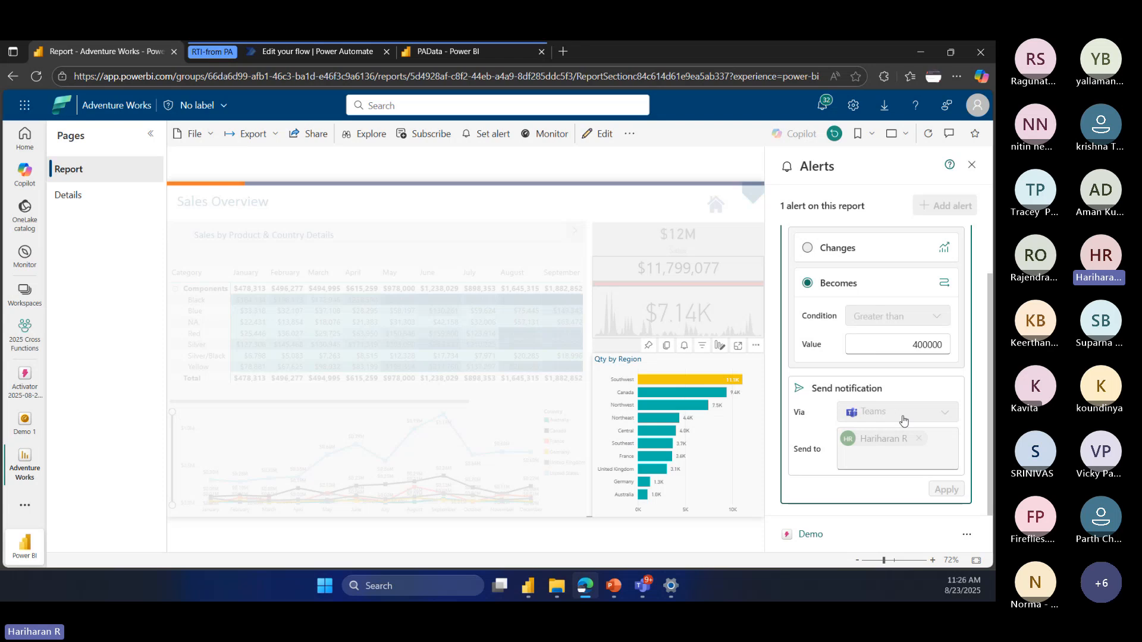
scroll(902, 420, "up", 1)
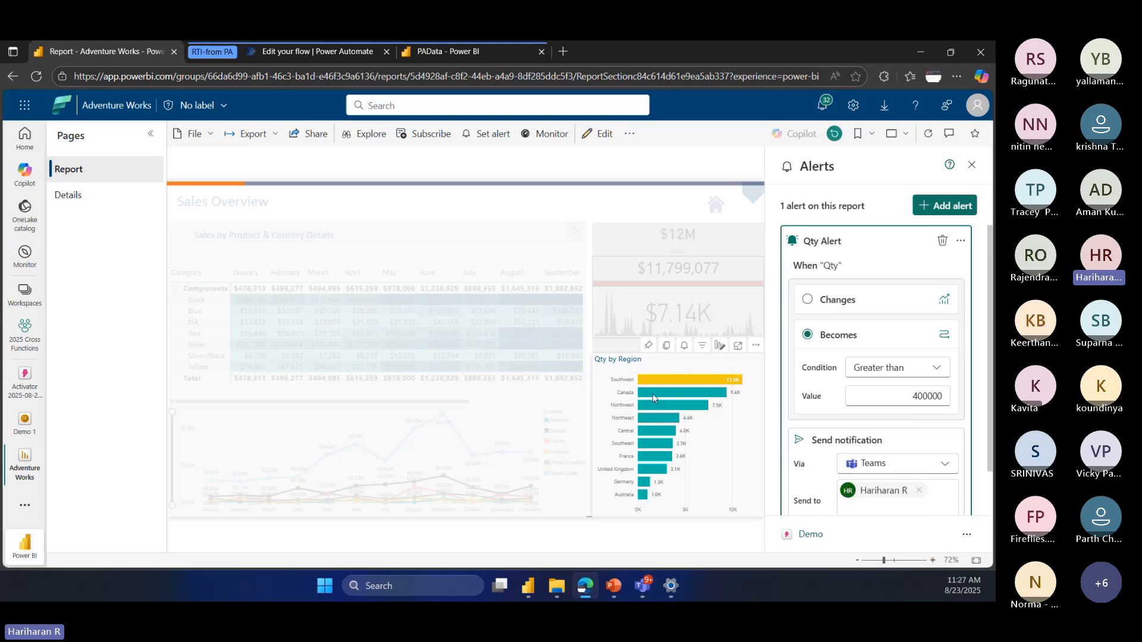
Step: Show the Qty by Region visual as a table and review the Qty alert's settings beside it
mouse_move(651, 394)
left_click(756, 345)
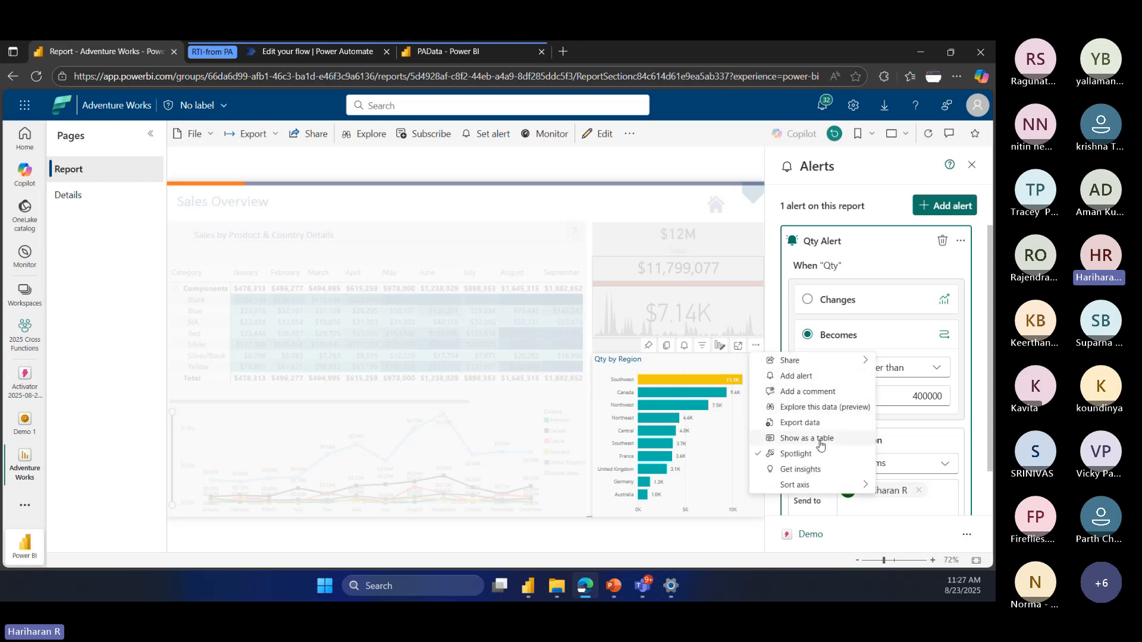
left_click(800, 439)
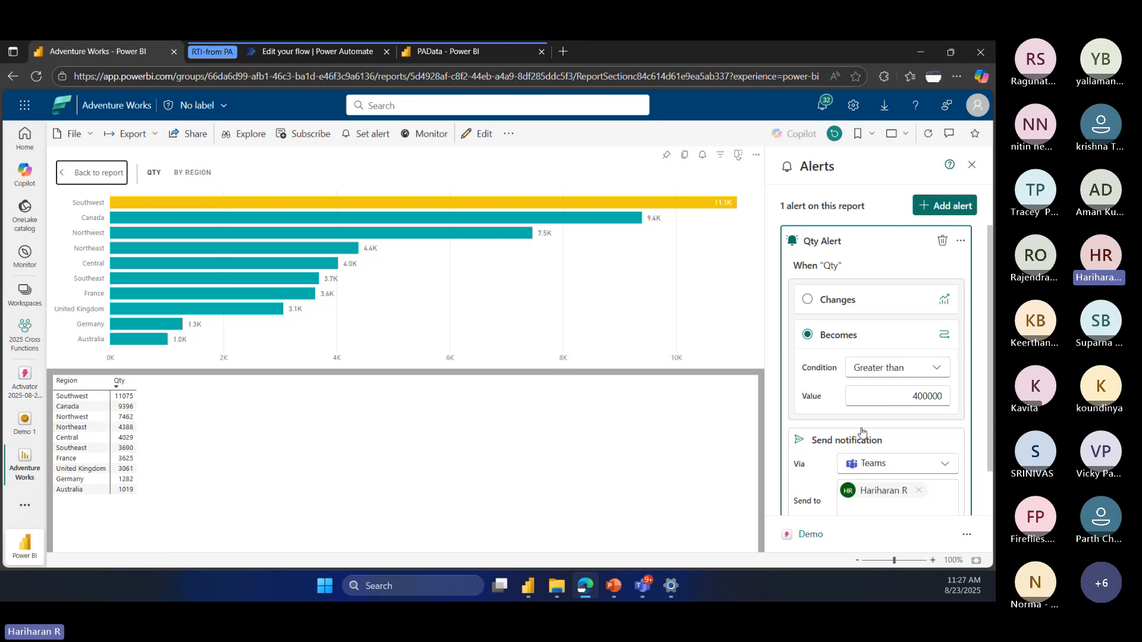
scroll(862, 433, "down", 1)
scroll(933, 387, "up", 1)
scroll(939, 446, "down", 1)
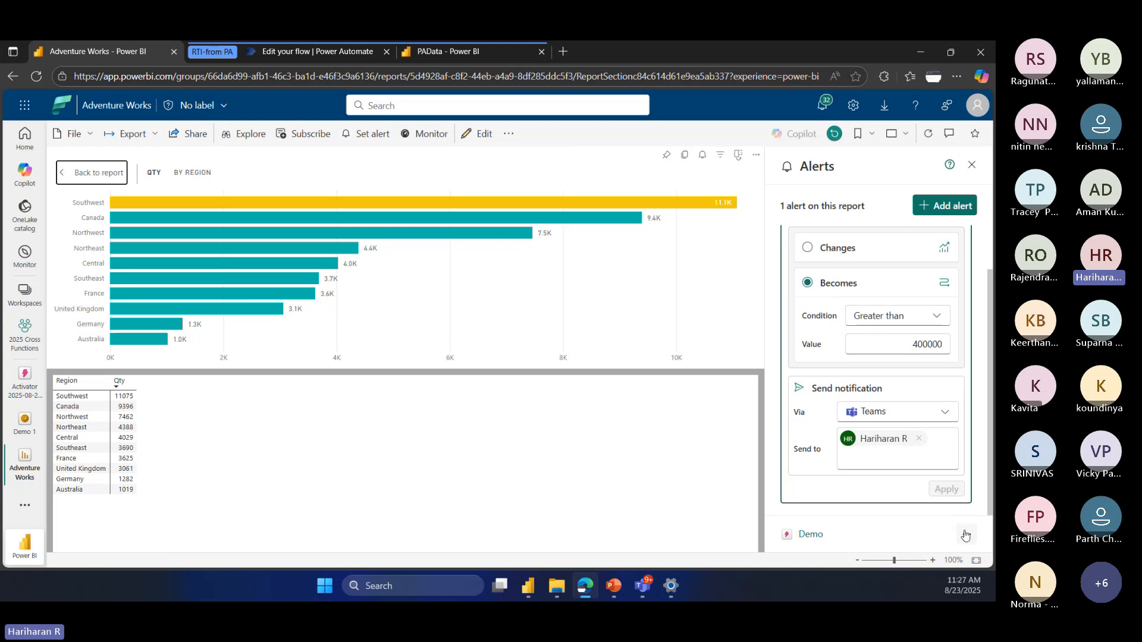
Step: Open the Demo alert item in Activator and look for it in the 2025 Cross Functions workspace list
left_click(966, 534)
left_click(913, 460)
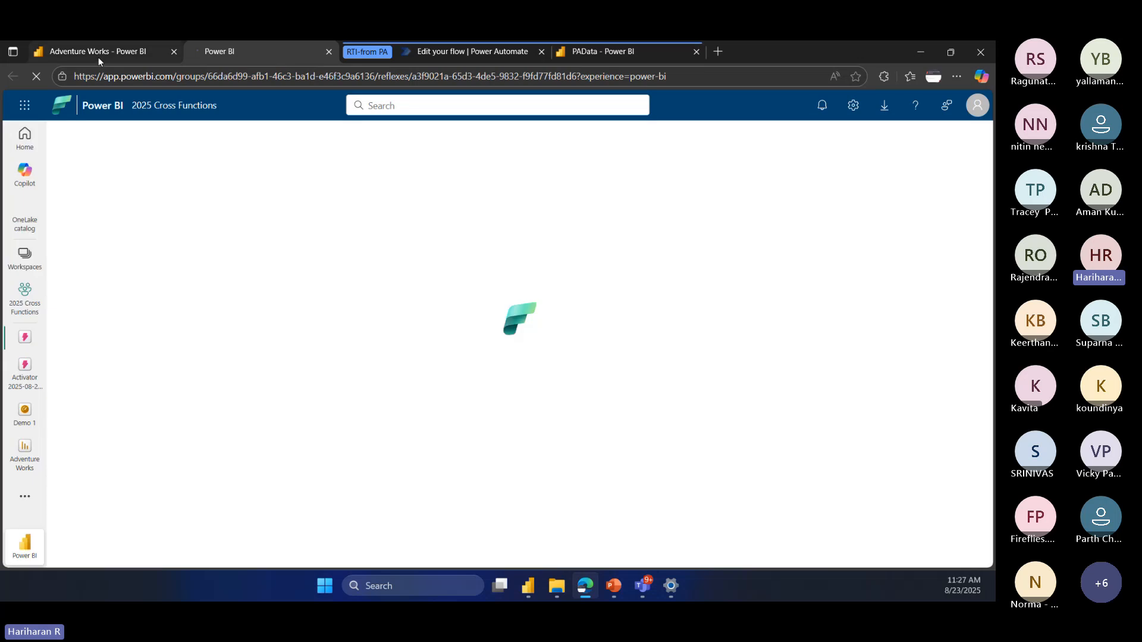
left_click(99, 57)
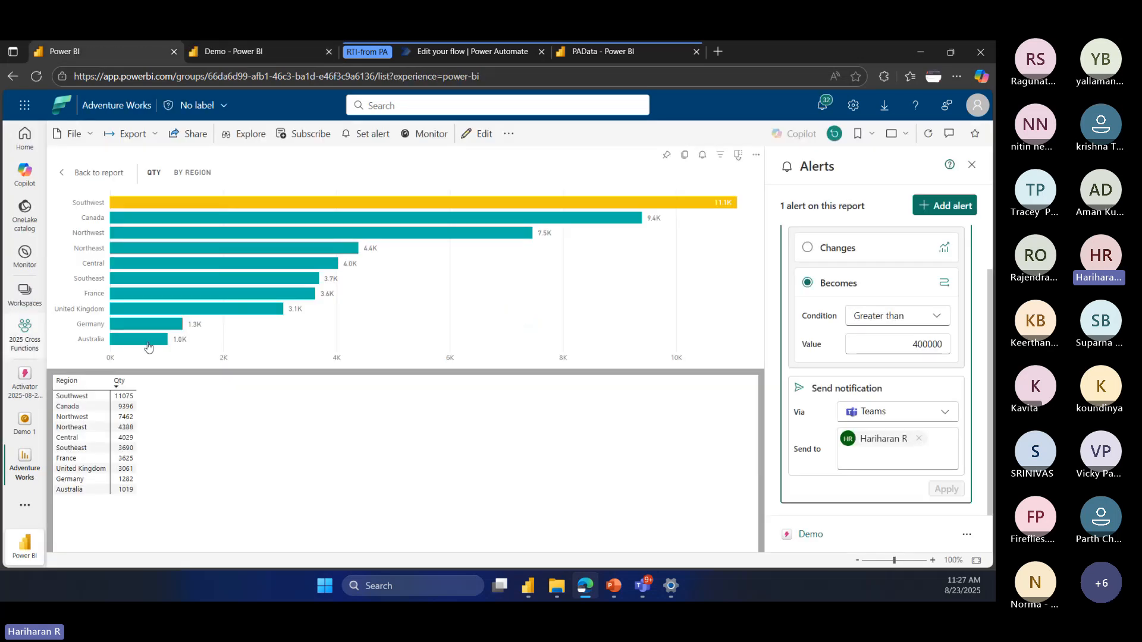
scroll(153, 435, "down", 4)
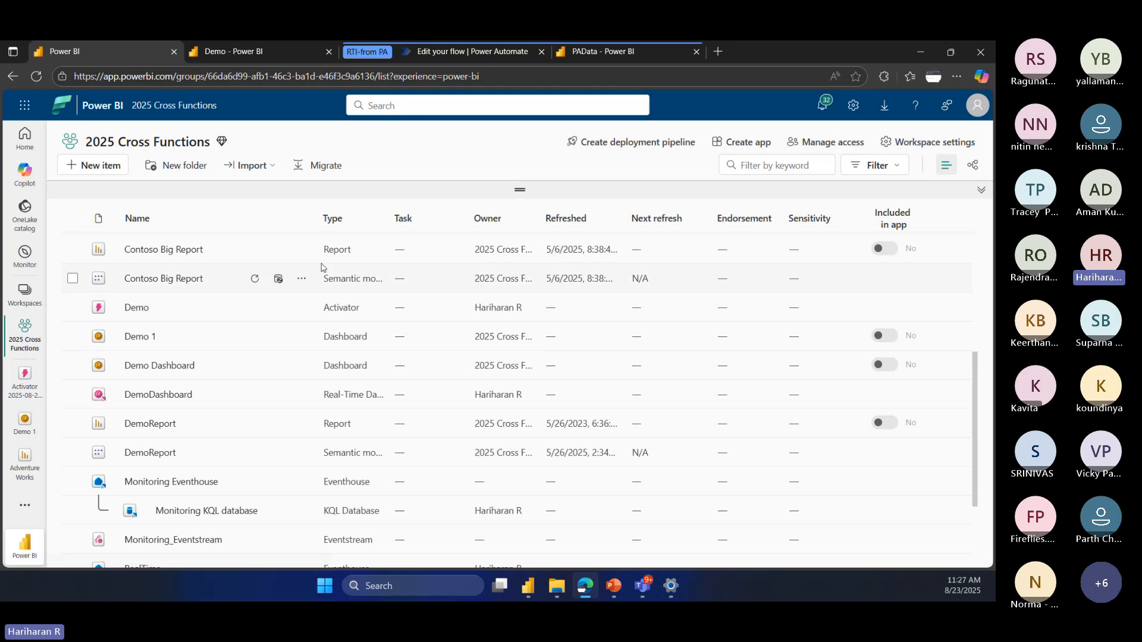
Step: Return to the Demo activator and view the Qty Alert rule's definition
left_click(259, 52)
left_click(684, 231)
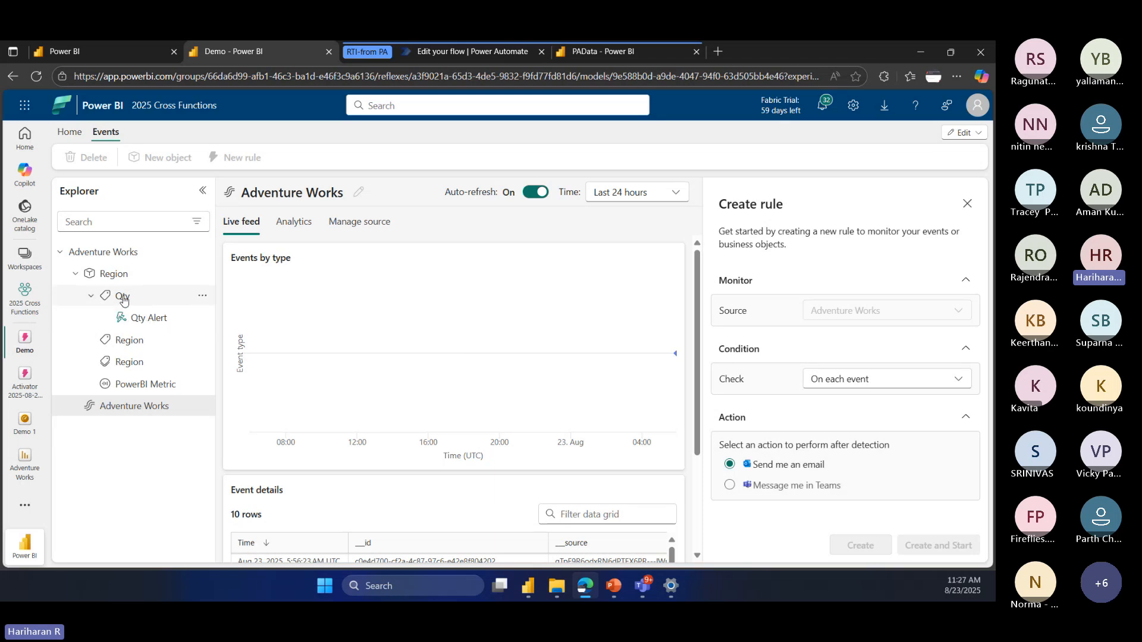
left_click(157, 319)
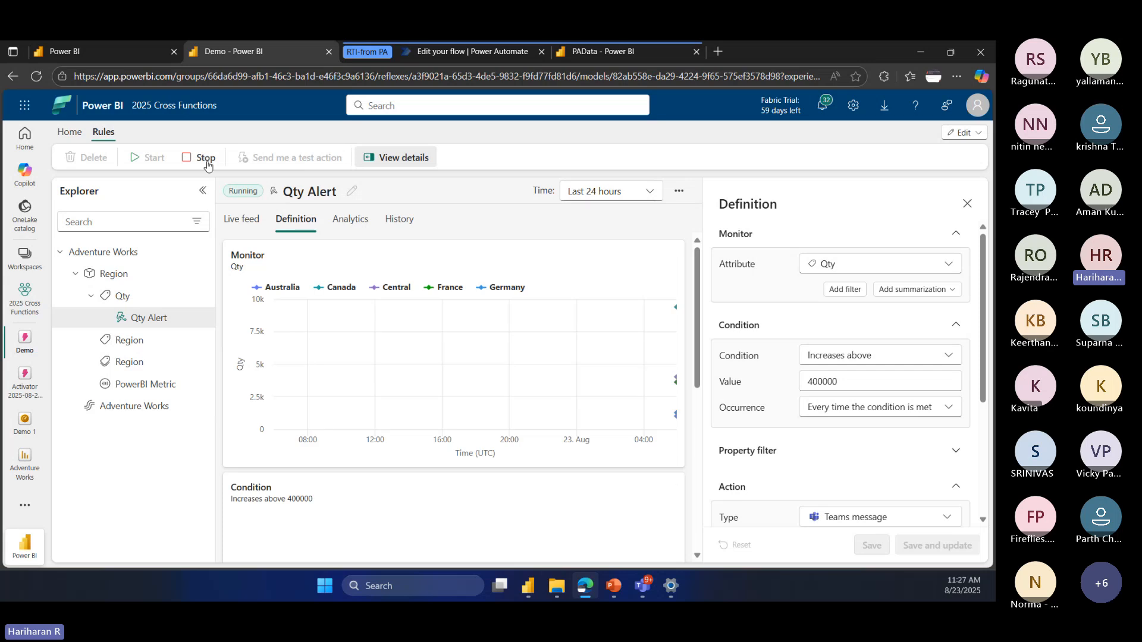
Step: Examine the Adventure Works event details in the live feed, including the Qty and Region columns for each event
left_click(146, 409)
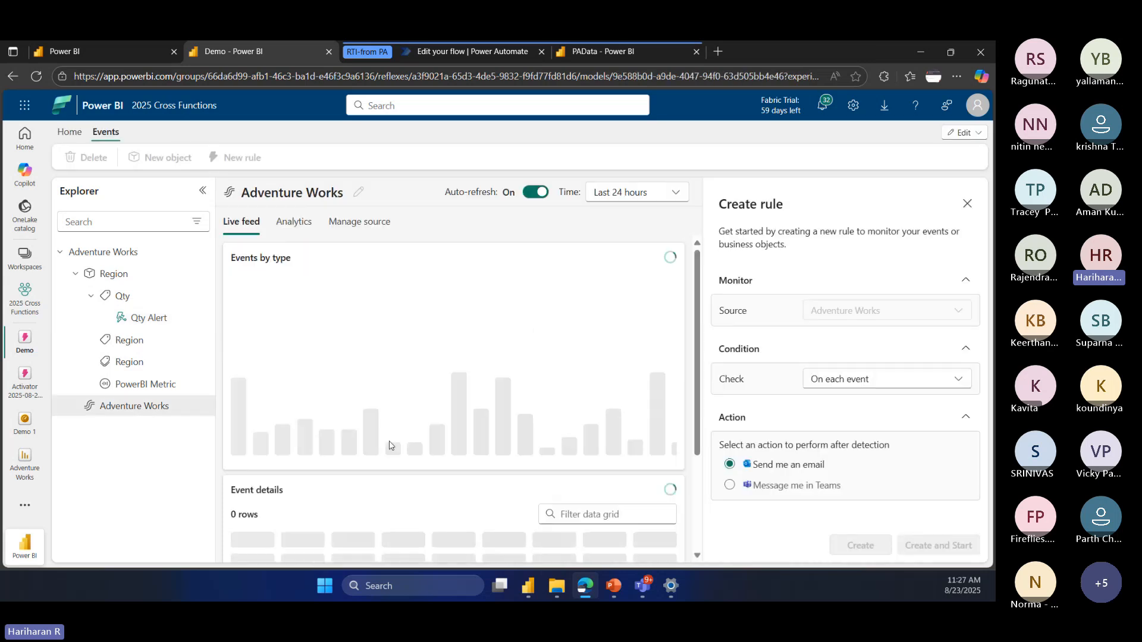
scroll(467, 457, "down", 3)
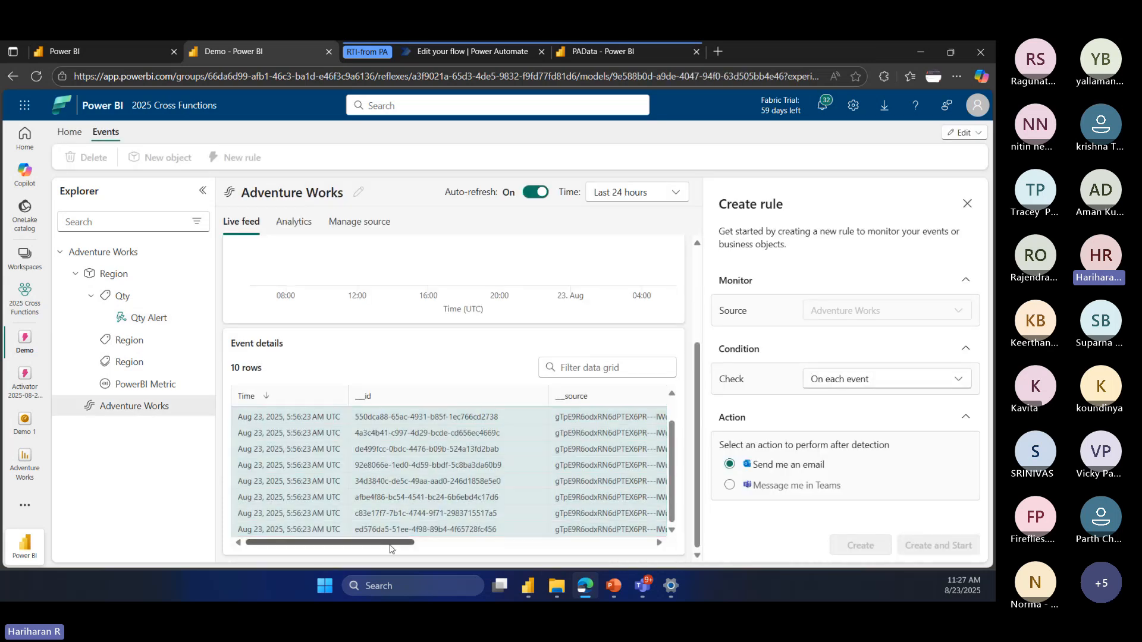
left_click_drag(405, 543, 636, 544)
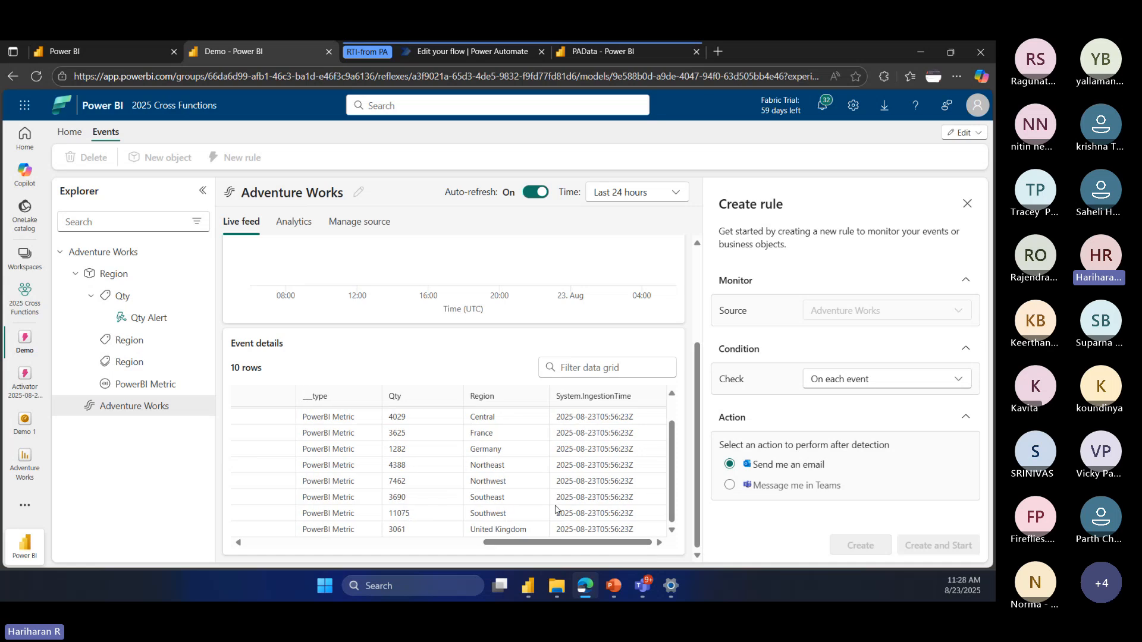
scroll(523, 481, "up", 2)
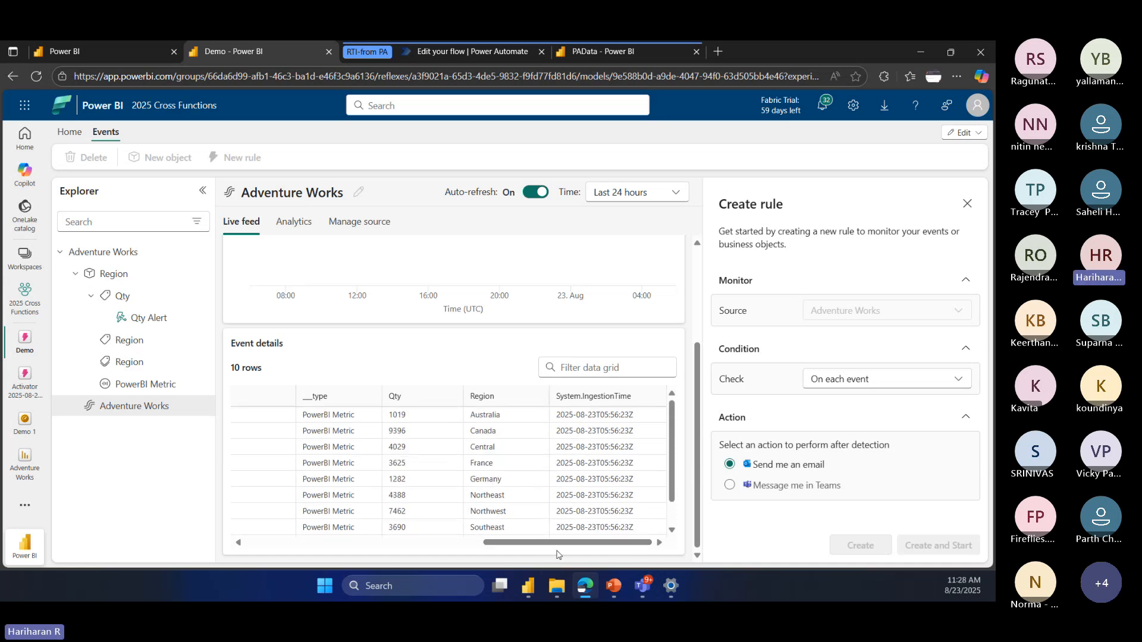
left_click_drag(561, 544, 293, 532)
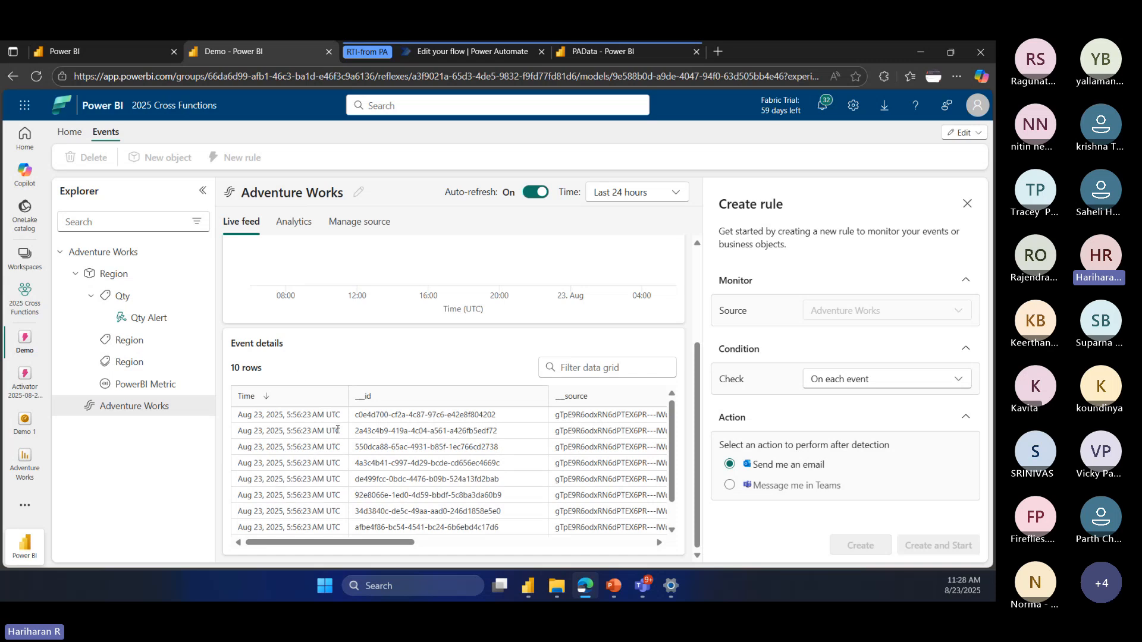
Step: Check the Qty and Region columns of the Adventure Works events, and review the Qty Alert rule's condition and action settings
left_click(75, 135)
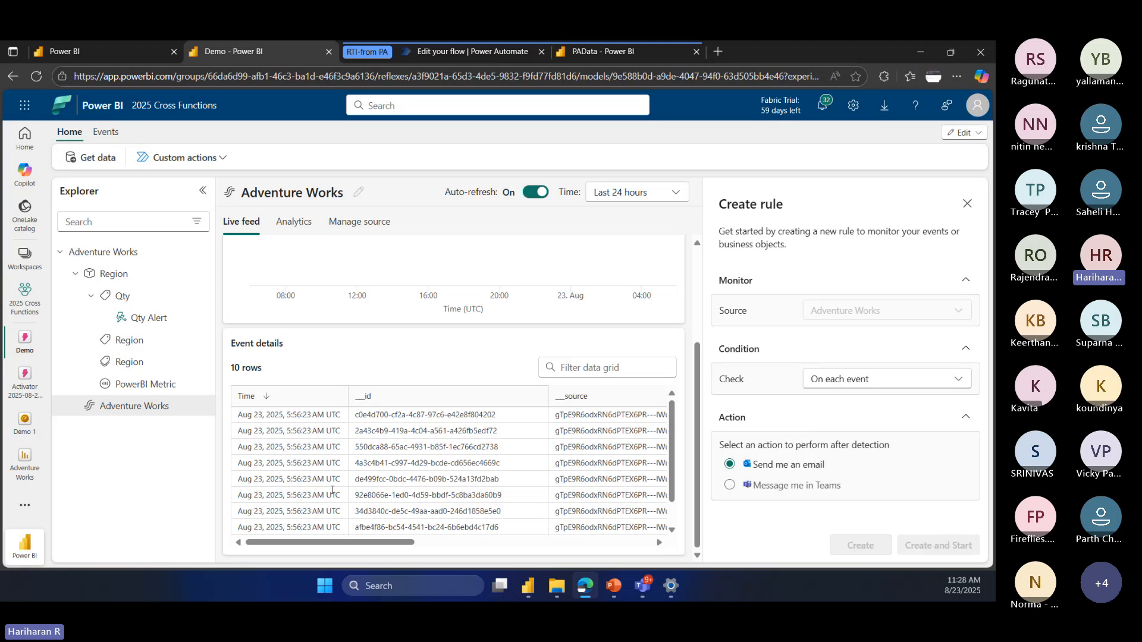
left_click_drag(399, 542, 610, 542)
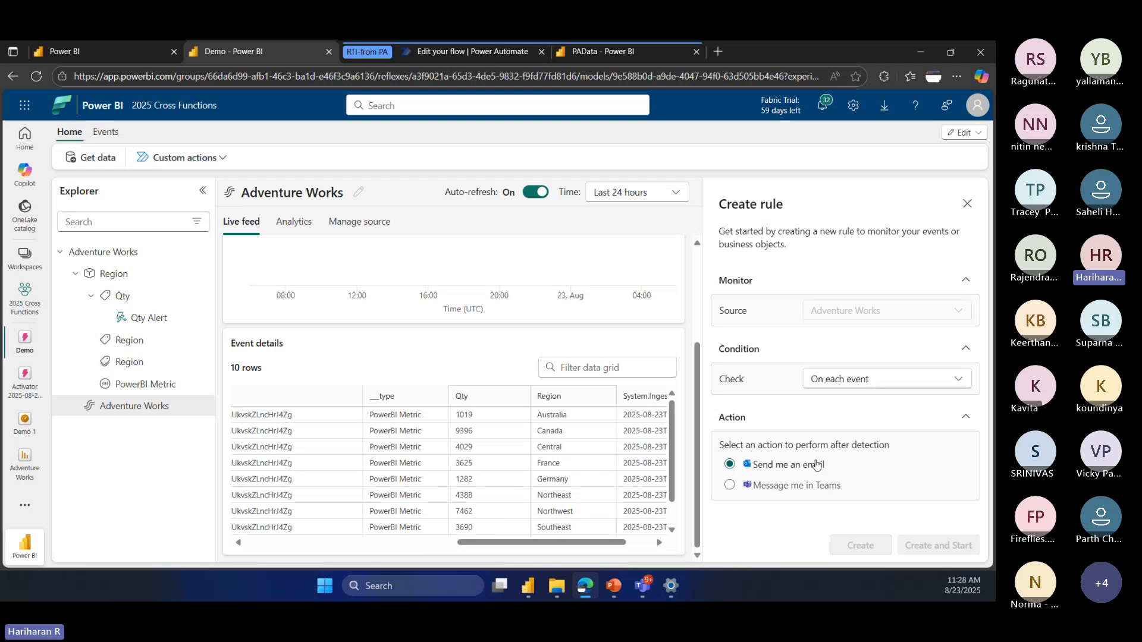
left_click(152, 317)
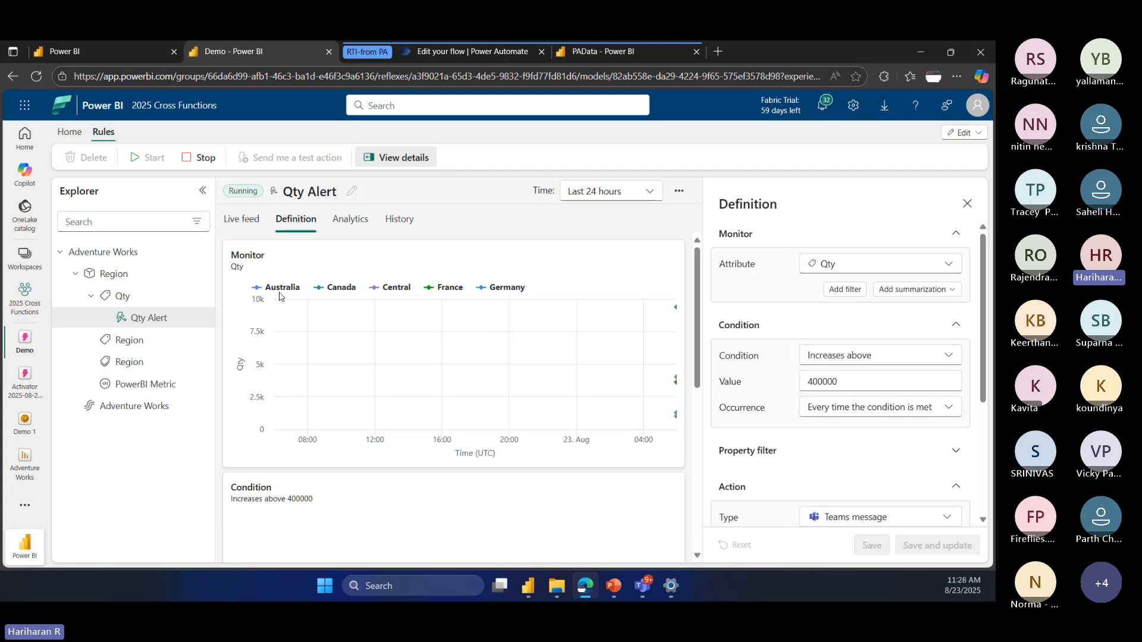
double_click(822, 381)
scroll(834, 440, "down", 2)
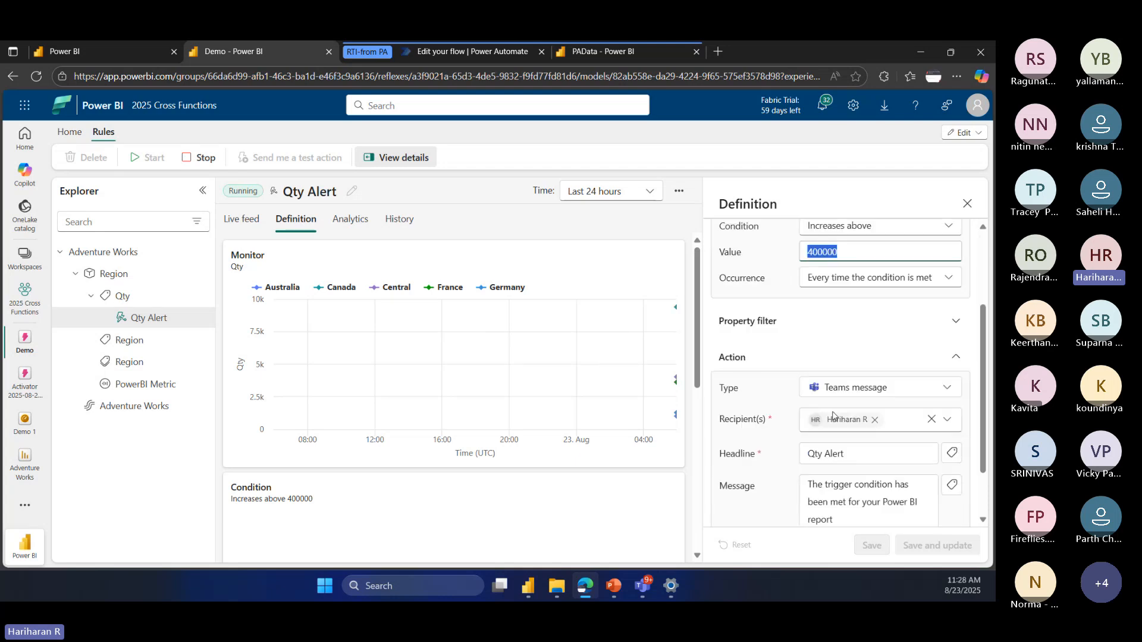
scroll(832, 414, "down", 1)
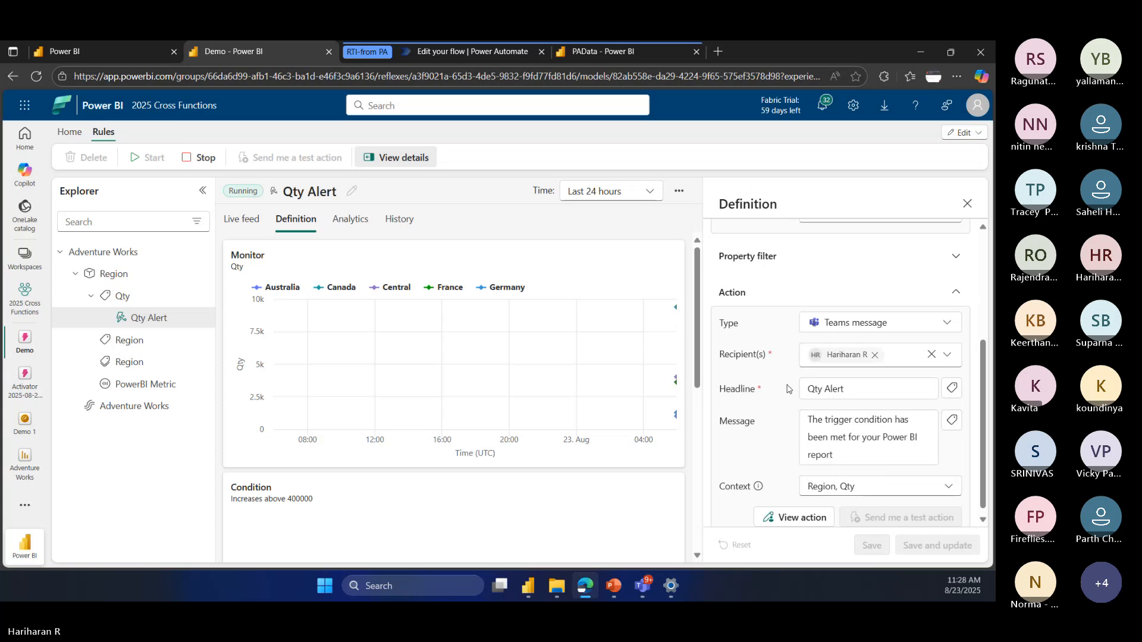
Step: Look through the action types available for the Qty Alert rule, leaving Teams message selected
left_click(909, 321)
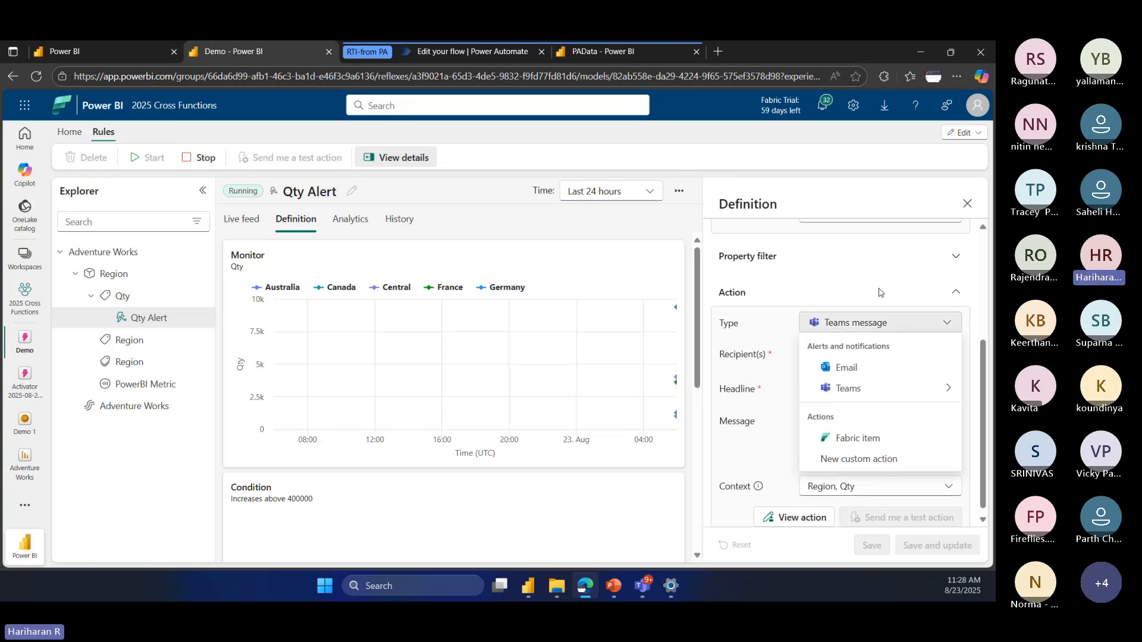
left_click(879, 292)
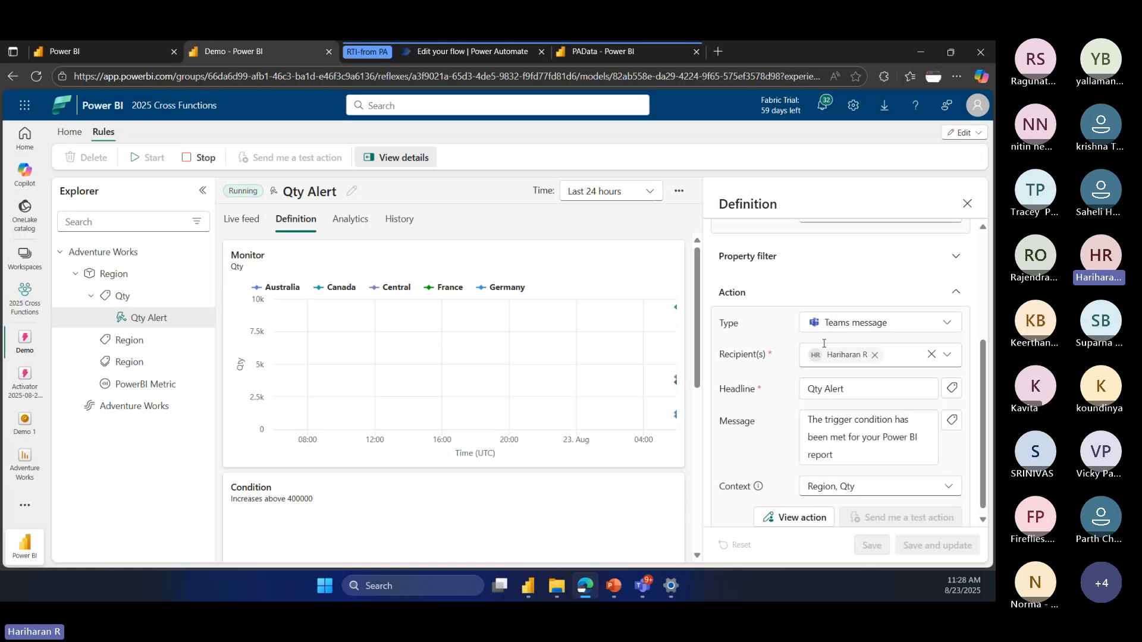
left_click(862, 324)
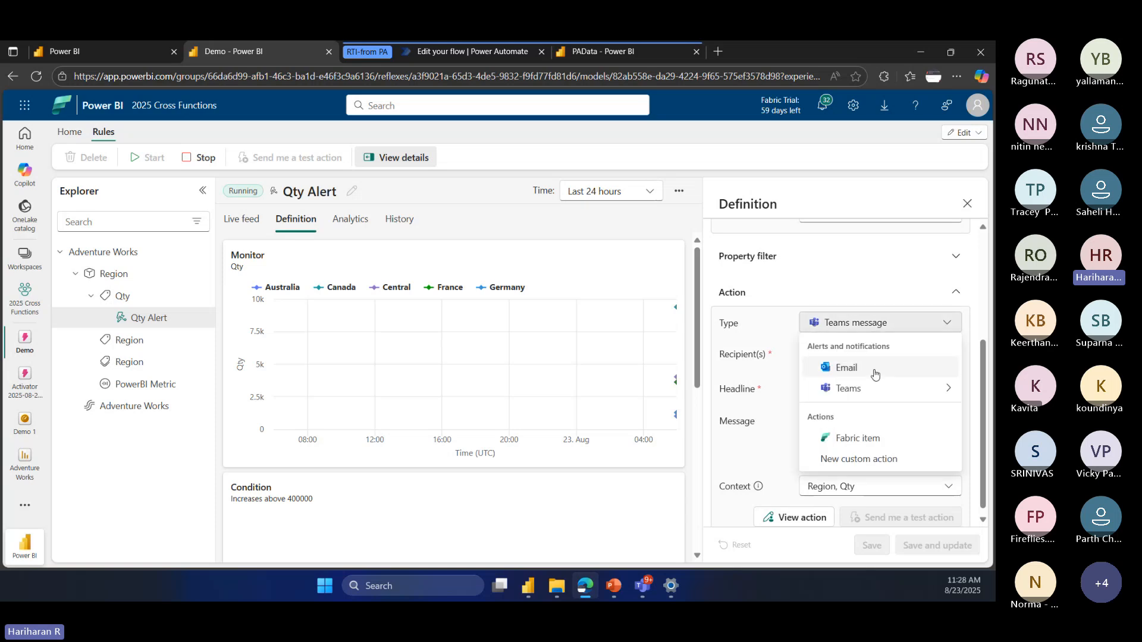
left_click(849, 289)
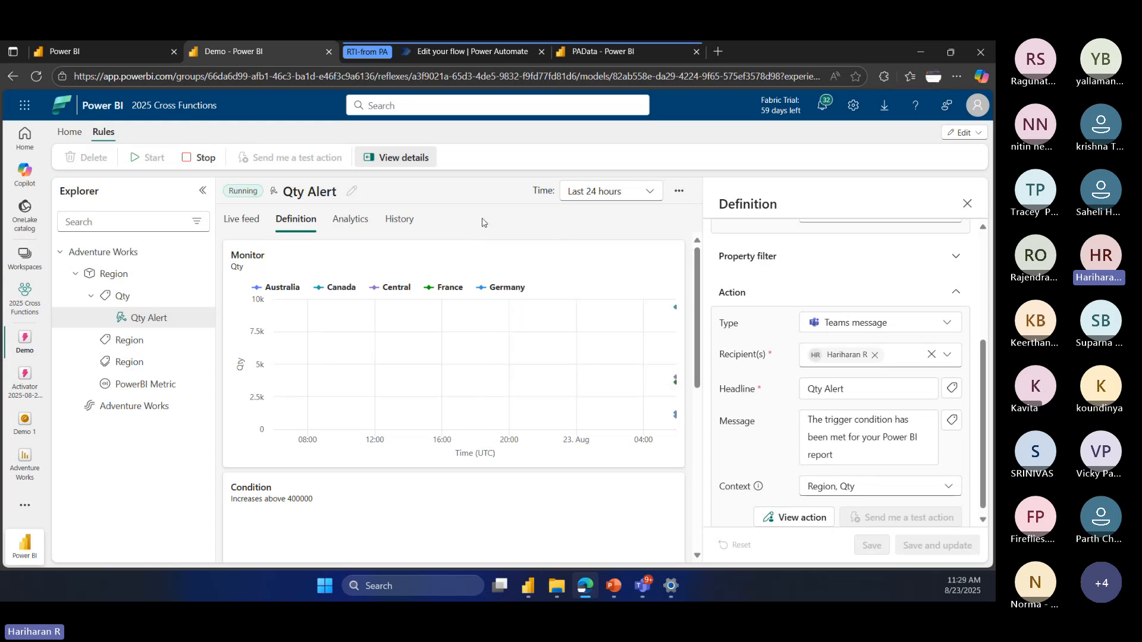
Step: Change the Qty Alert rule's action type to Fabric item and accept the upgrade to an advanced alert
left_click(919, 326)
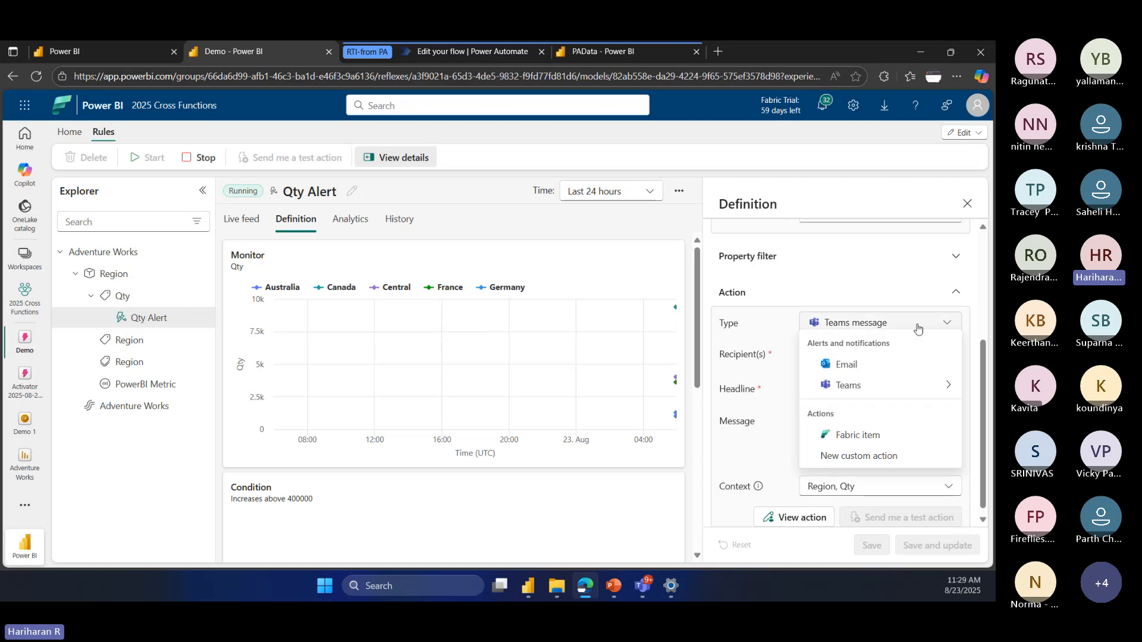
left_click(858, 439)
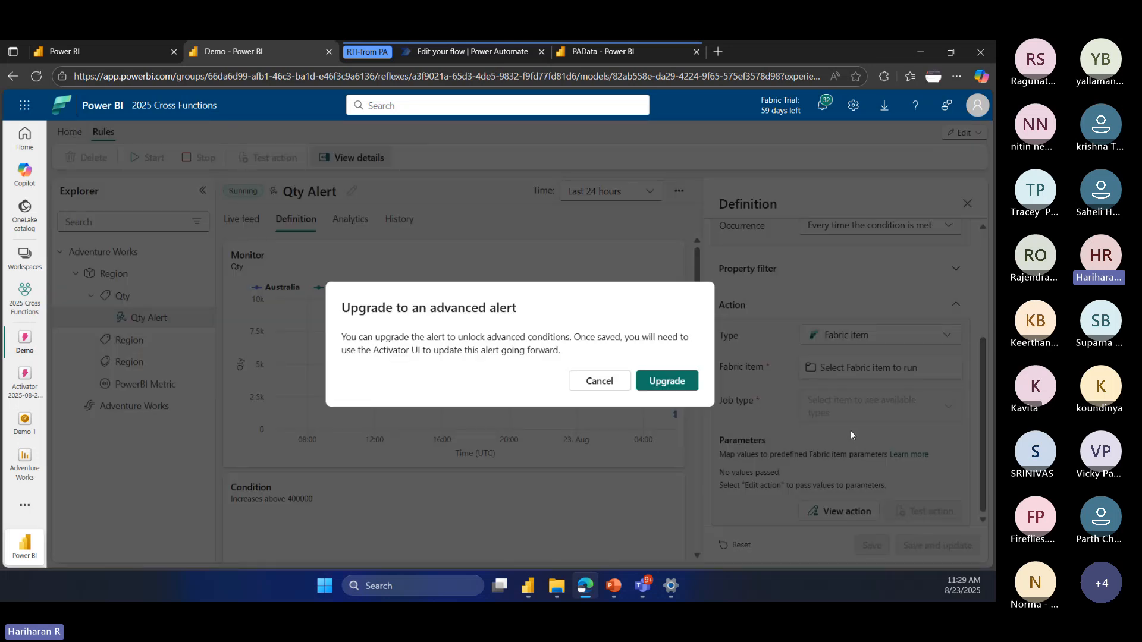
left_click(668, 383)
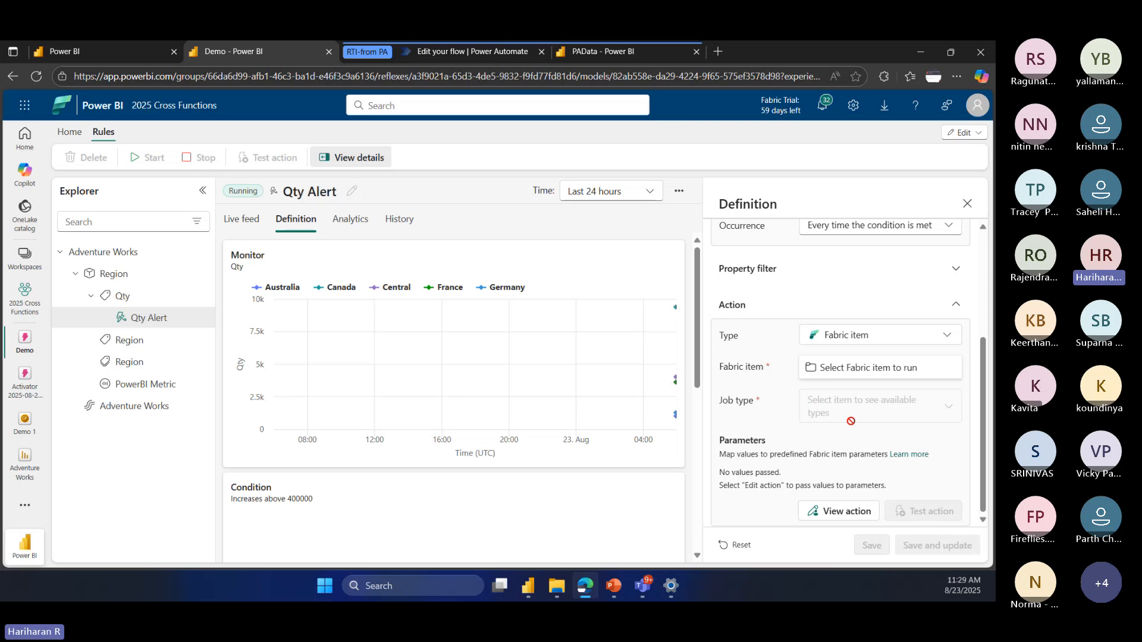
Step: Browse the OneLake catalog of Fabric items the rule can run, and close it without choosing one
left_click(868, 368)
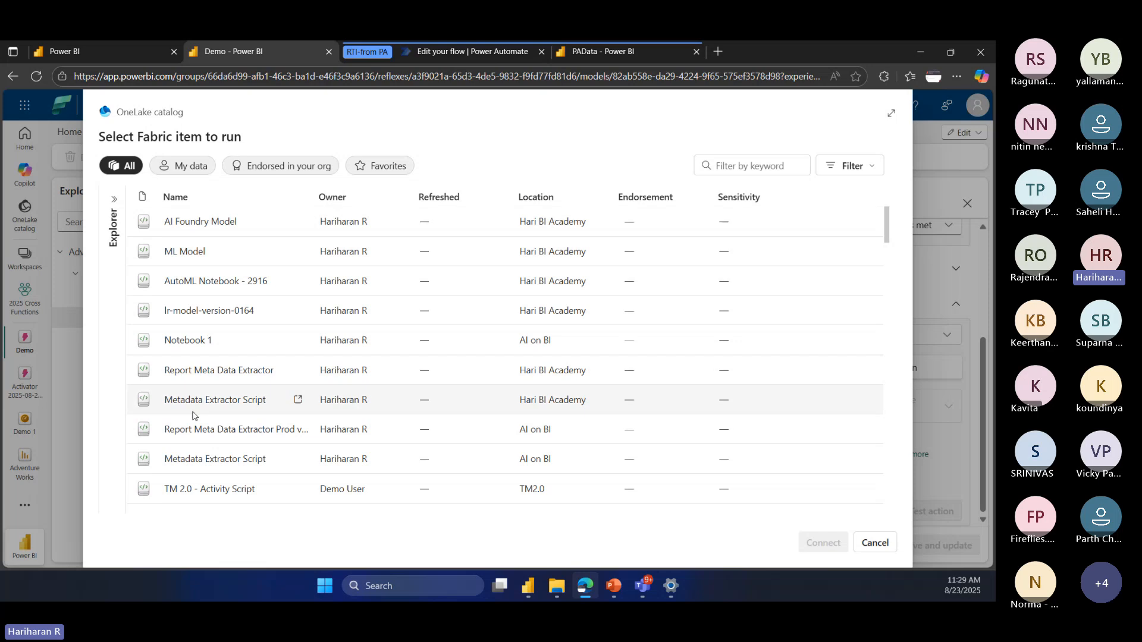
scroll(193, 431, "down", 7)
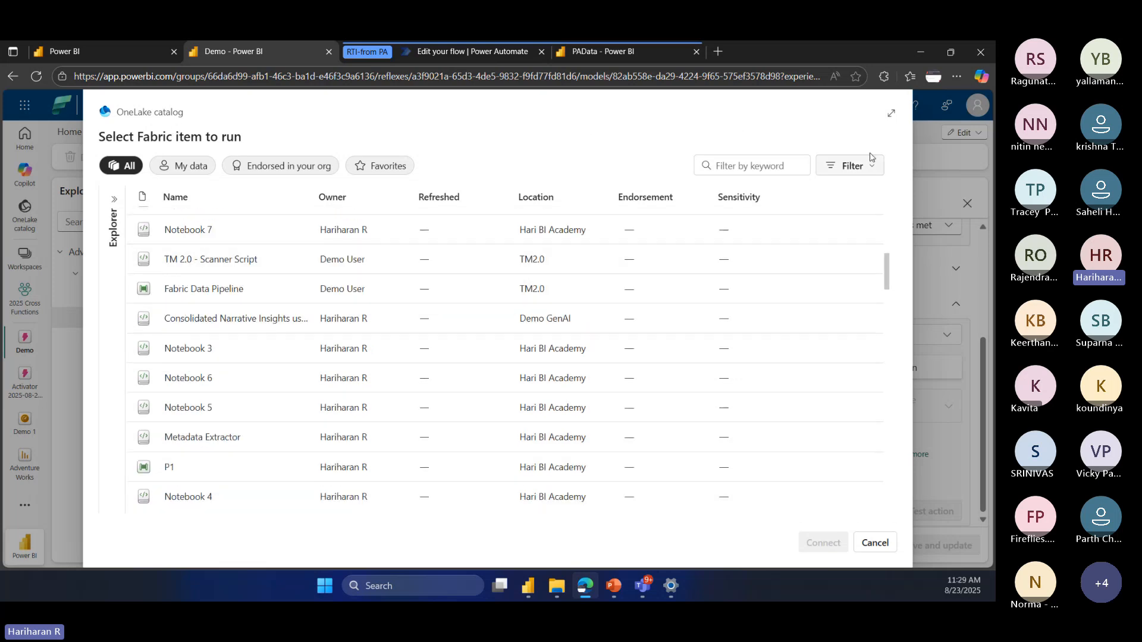
left_click(930, 149)
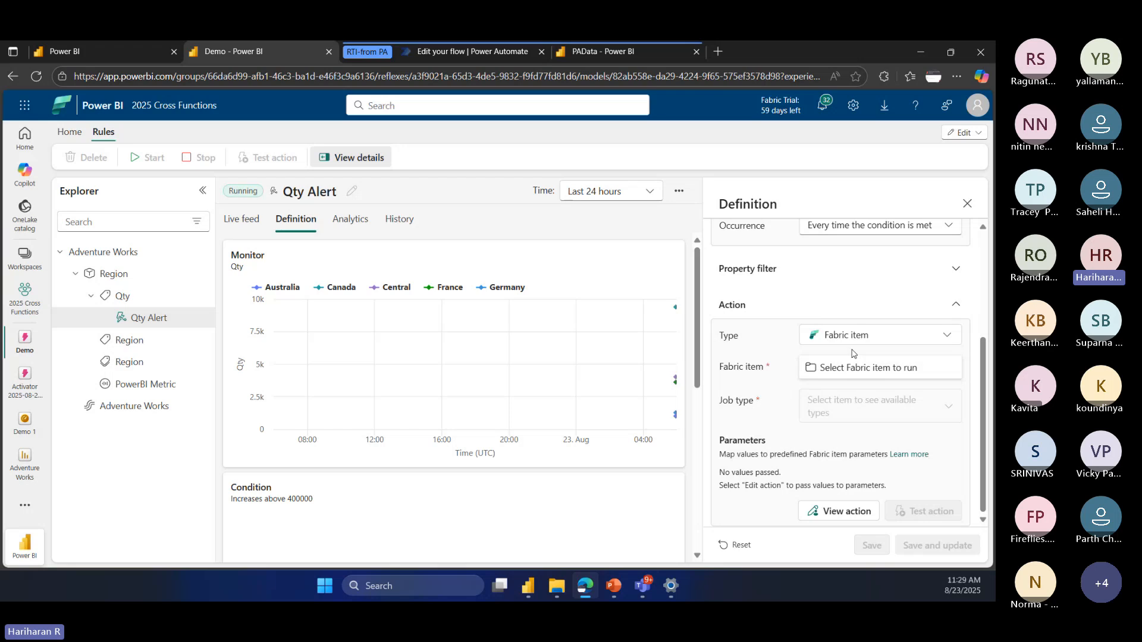
Step: Review the Qty Alert rule's condition value and its Fabric item, job type and parameter settings
scroll(852, 363, "up", 3)
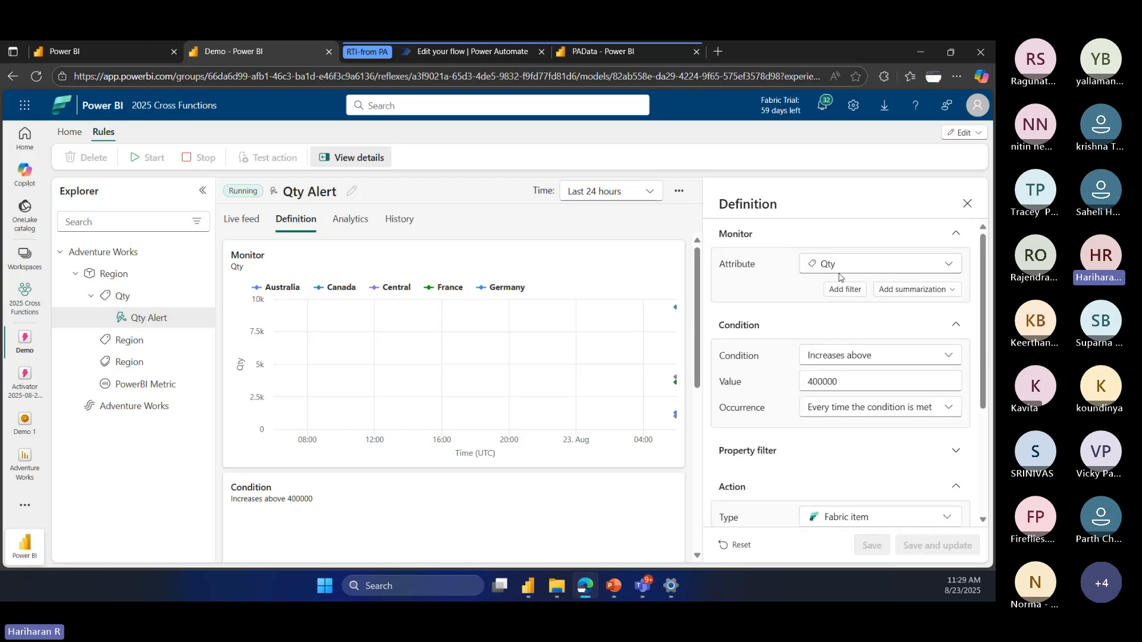
double_click(839, 381)
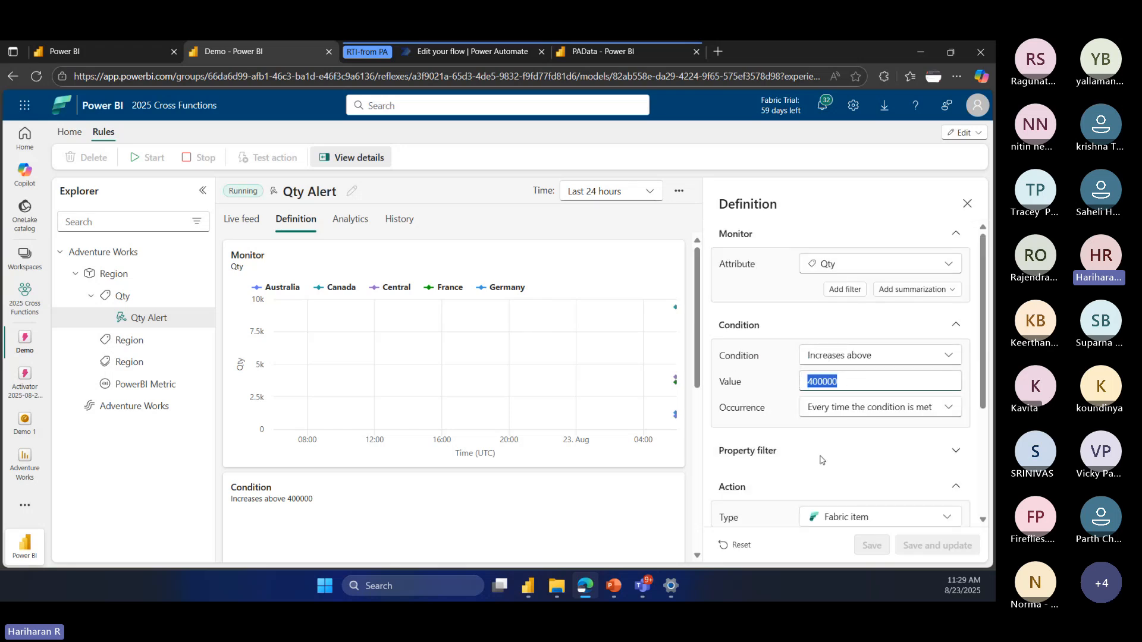
scroll(821, 460, "down", 1)
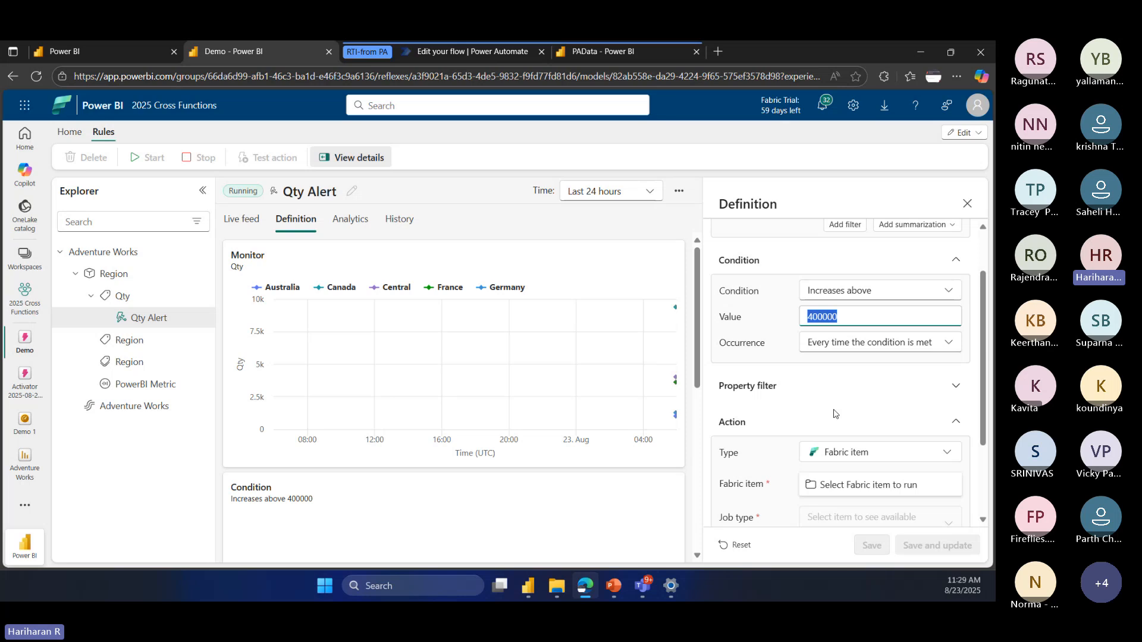
scroll(834, 414, "down", 1)
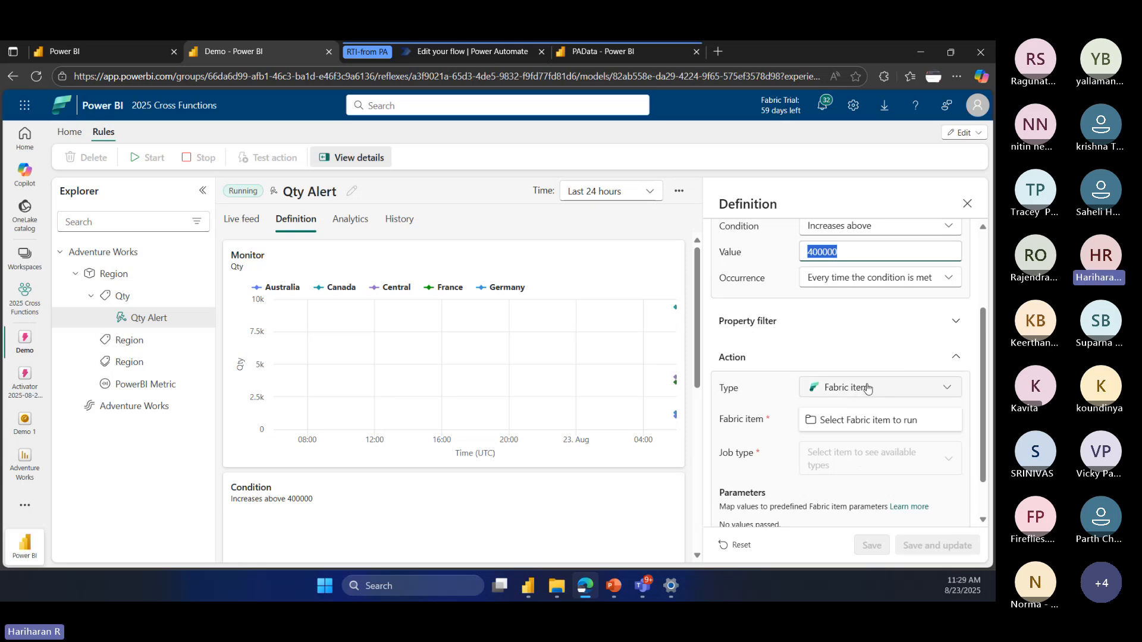
scroll(781, 413, "down", 1)
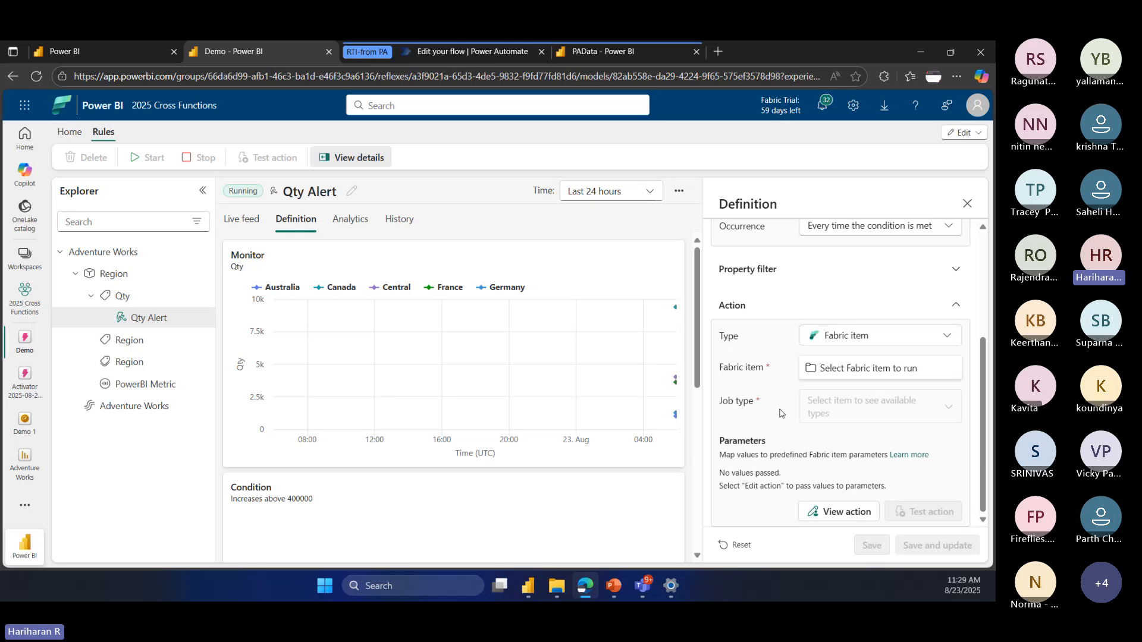
Step: Open the new custom action form, inspect its Power Automate connection string, and close the form without creating an action
left_click(69, 132)
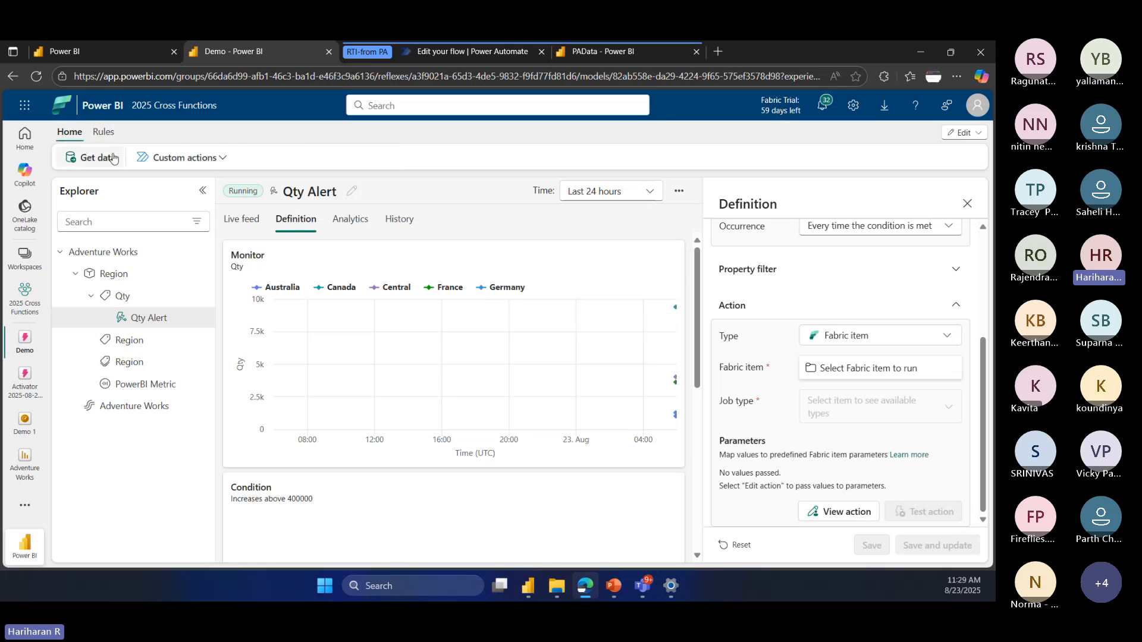
left_click(224, 159)
left_click(157, 185)
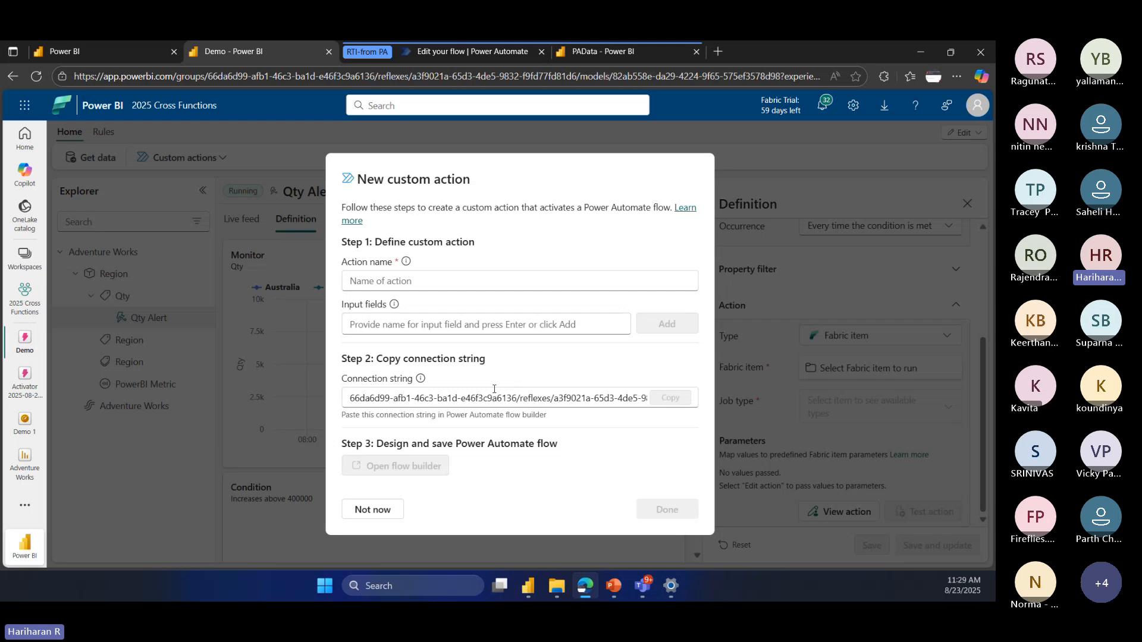
left_click_drag(634, 398, 349, 398)
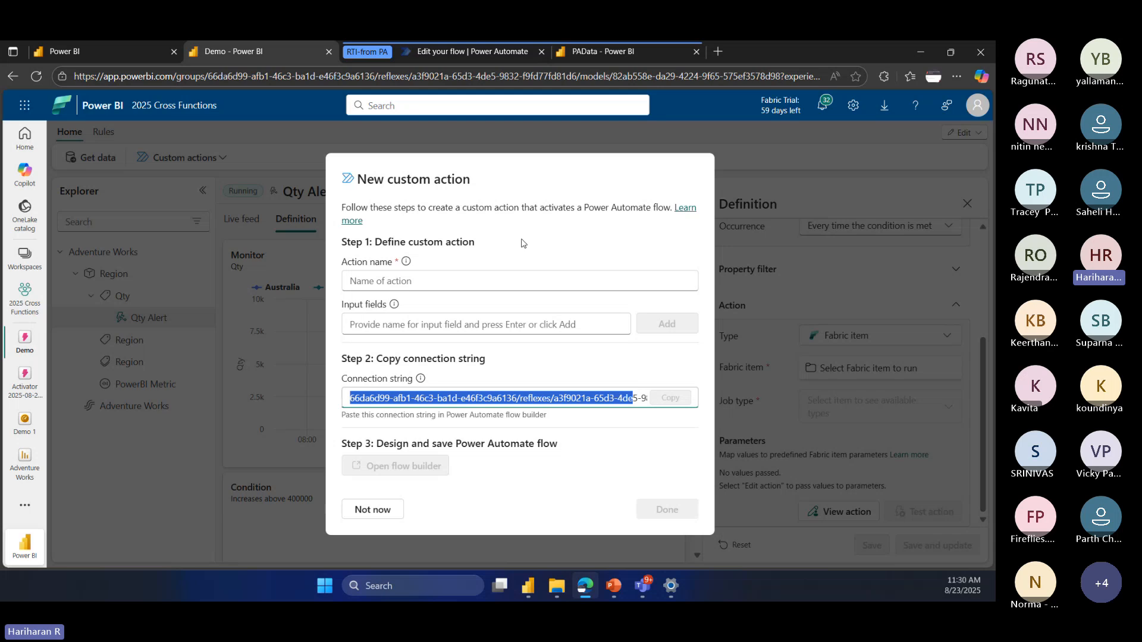
left_click(375, 512)
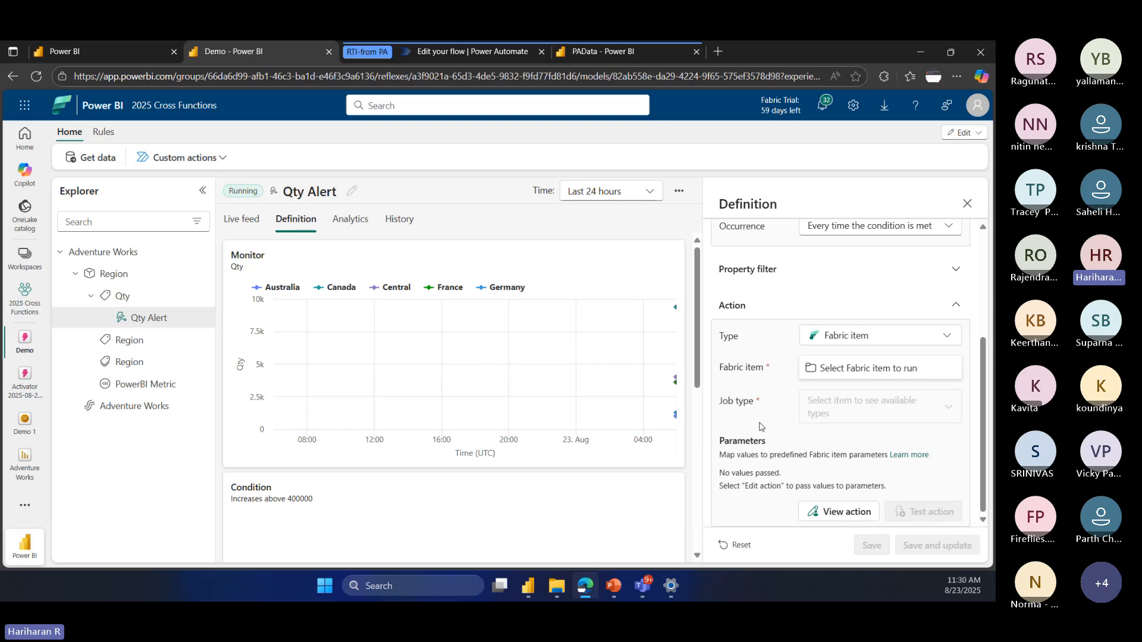
Step: Switch to PowerPoint, present from the Data Alerts & Notifications slide, and advance to the Real-time Monitoring & Dashboard slide
left_click(613, 586)
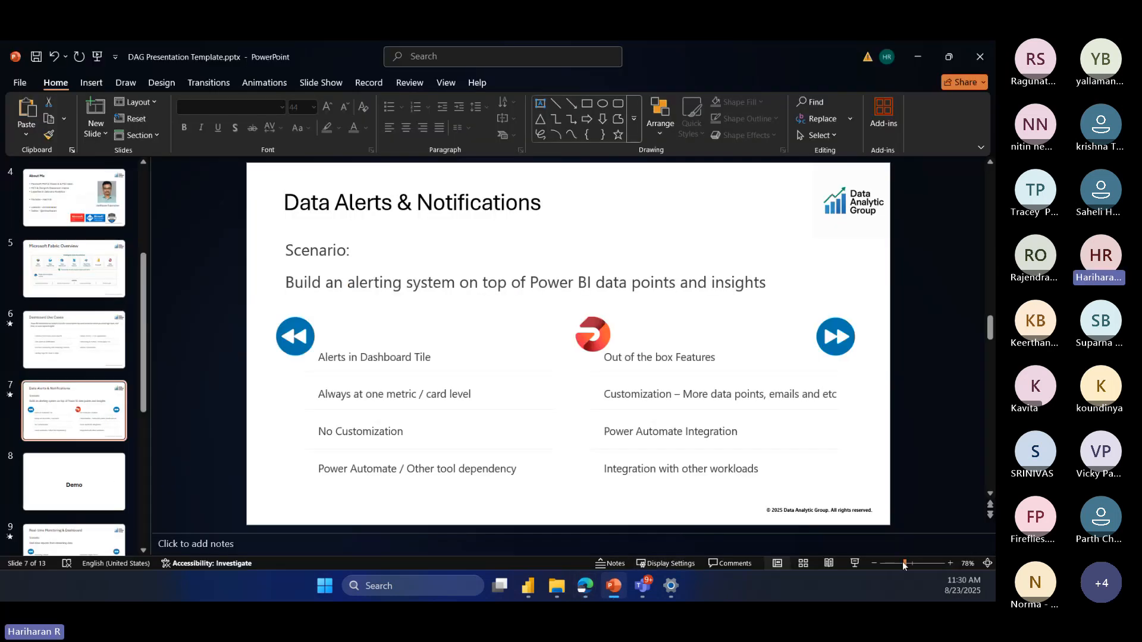
left_click(855, 563)
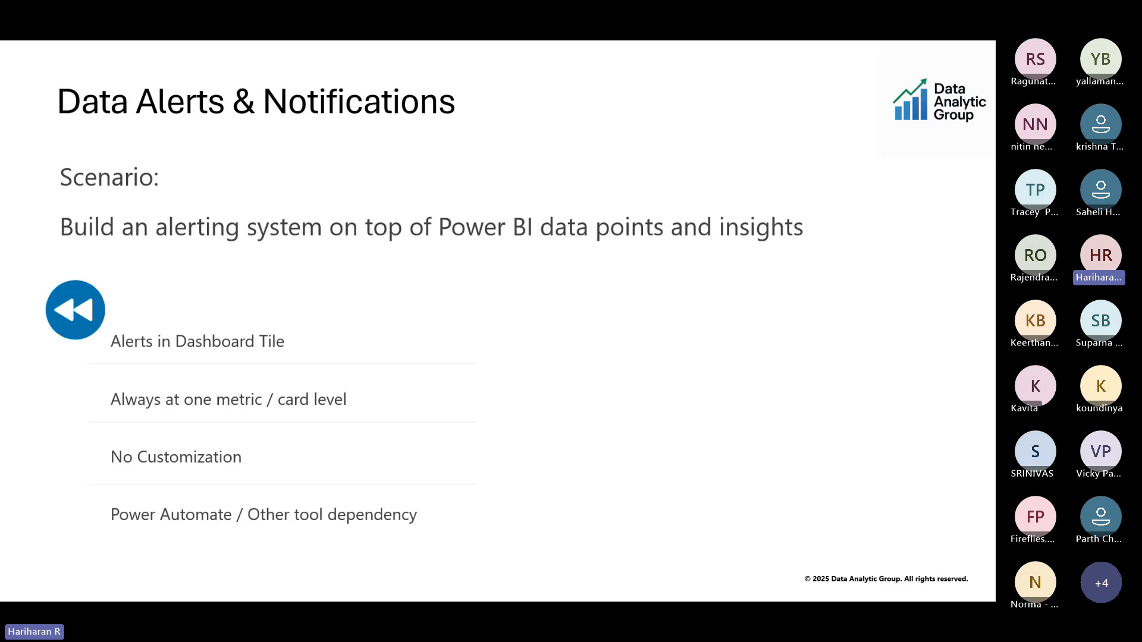
key("Right")
key("Right")
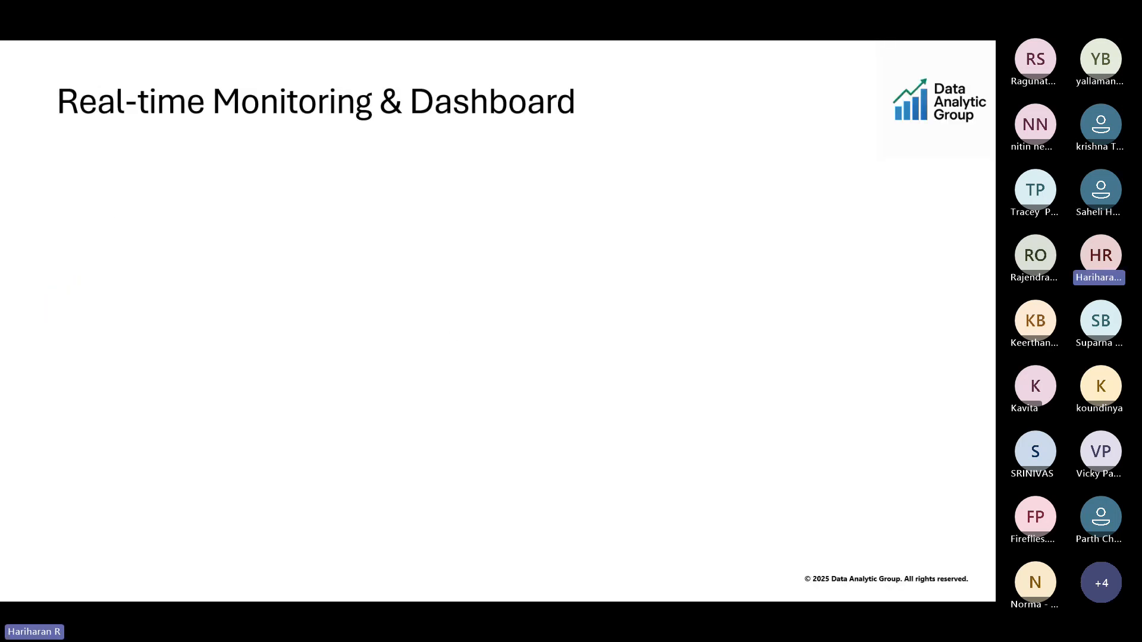
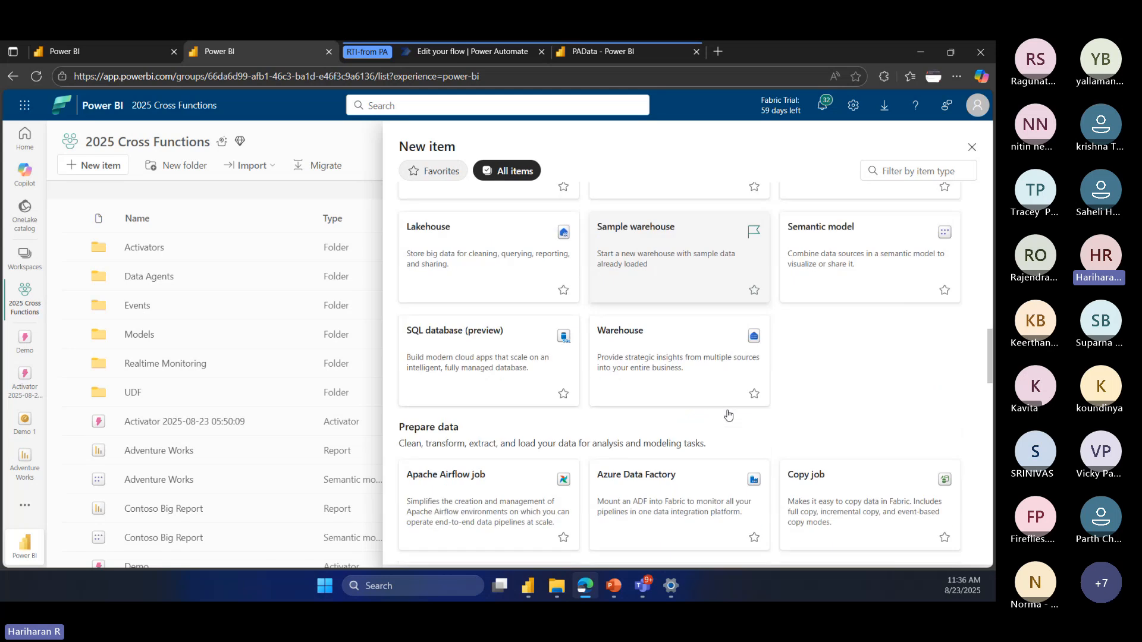
scroll(728, 414, "down", 3)
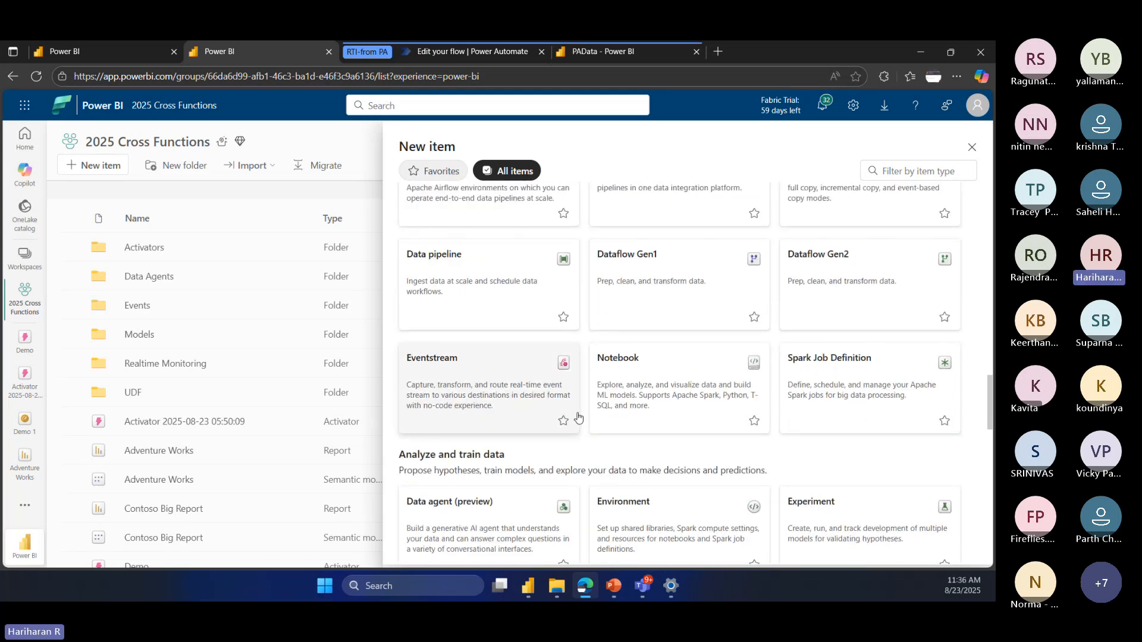
Step: Examine the new item types for preparing, analyzing and tracking data, including Eventhouse and Eventstream, and close the list without creating one
scroll(576, 415, "down", 5)
scroll(866, 370, "up", 2)
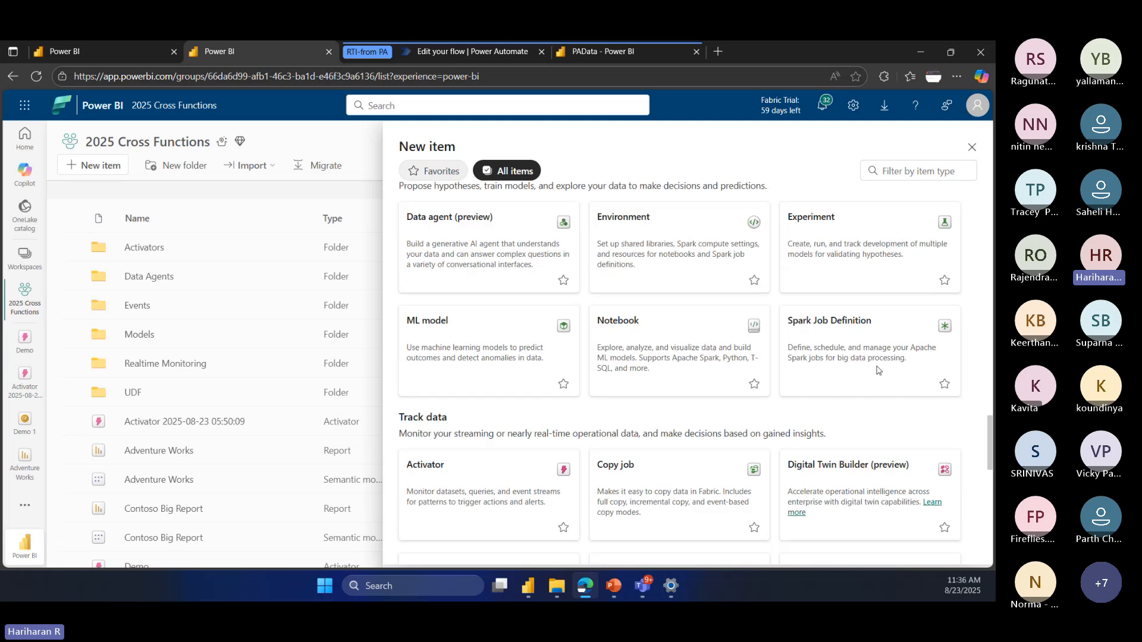
scroll(738, 457, "down", 2)
scroll(737, 457, "down", 3)
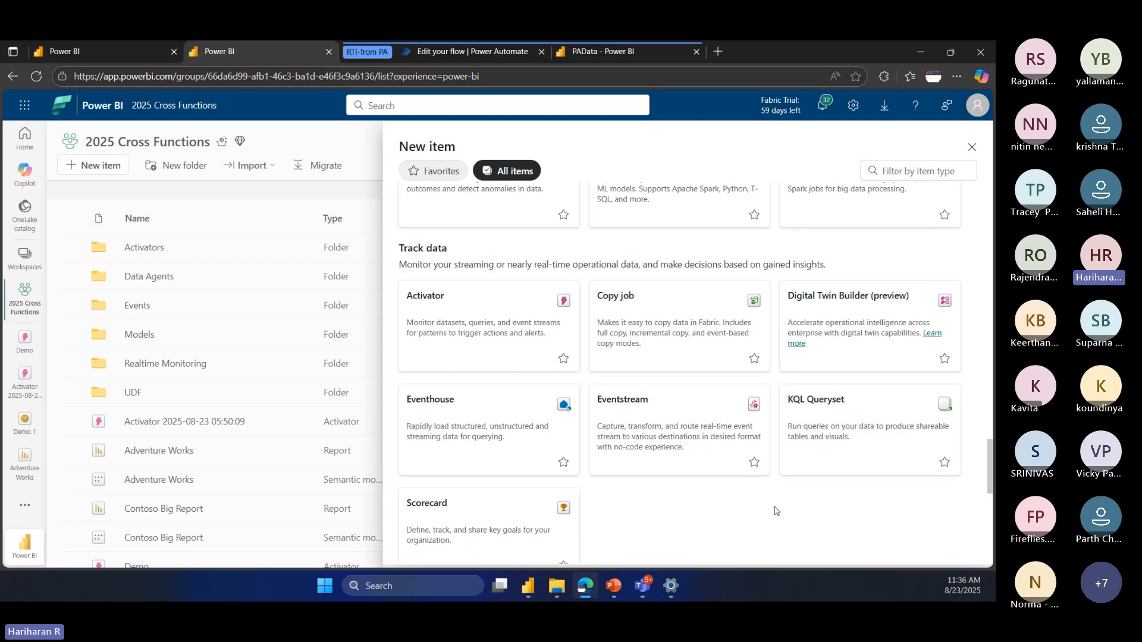
scroll(464, 343, "up", 5)
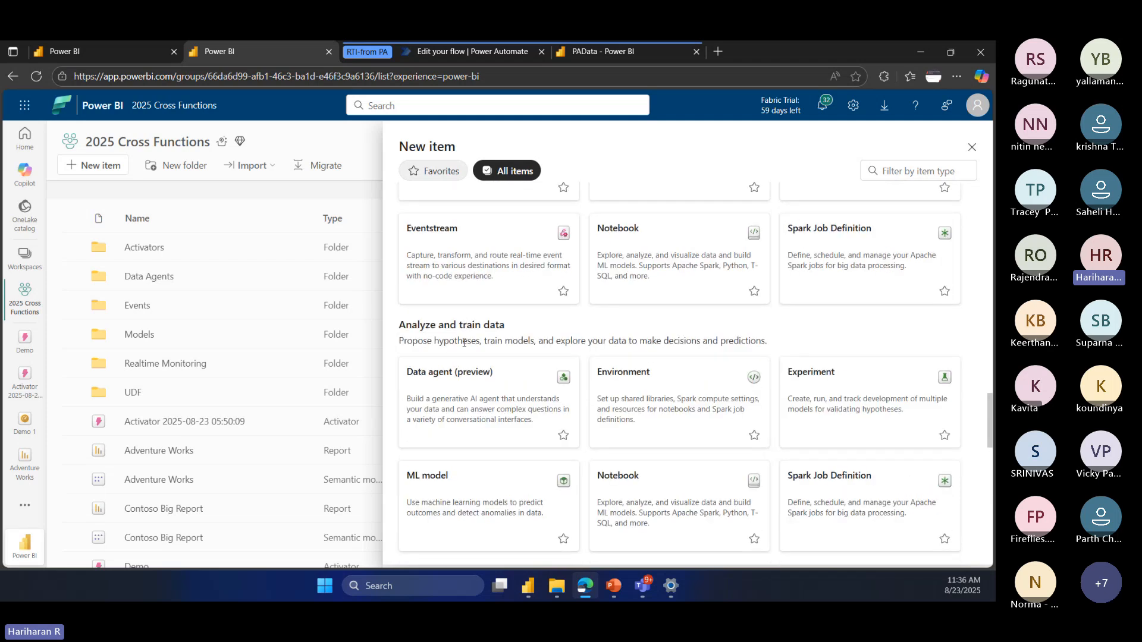
scroll(464, 343, "up", 3)
scroll(463, 343, "up", 4)
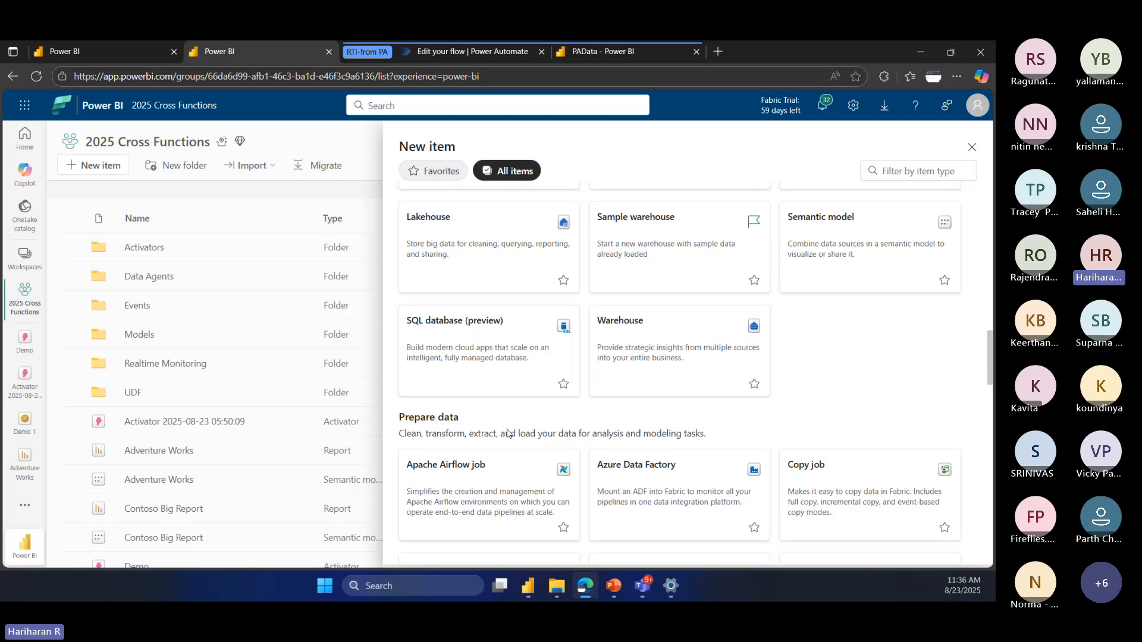
scroll(506, 434, "down", 15)
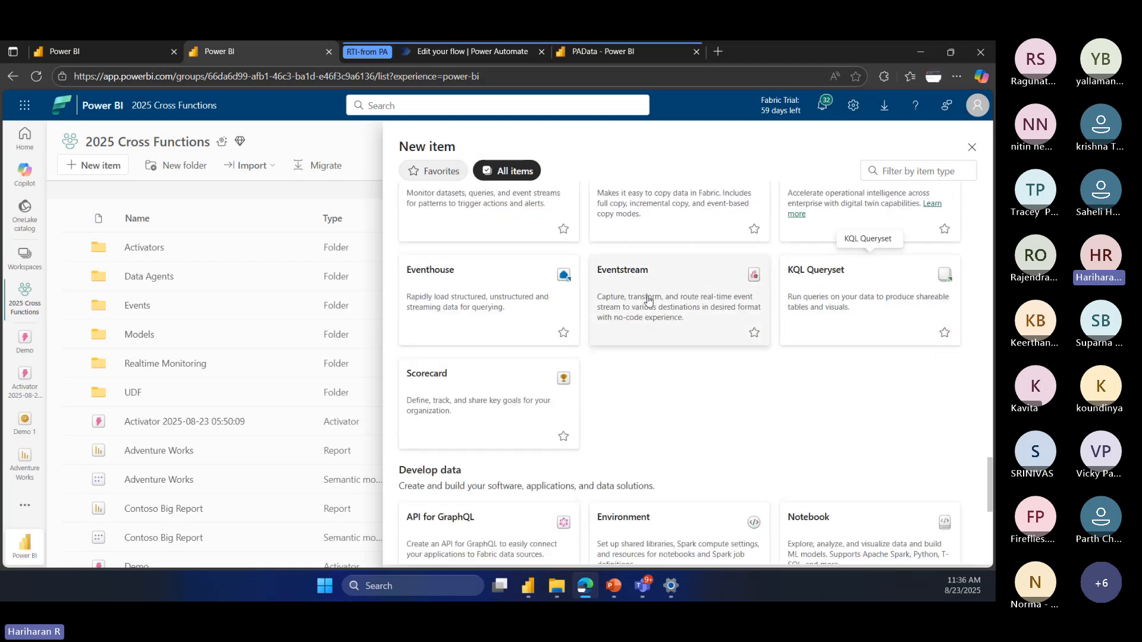
scroll(660, 440, "up", 1)
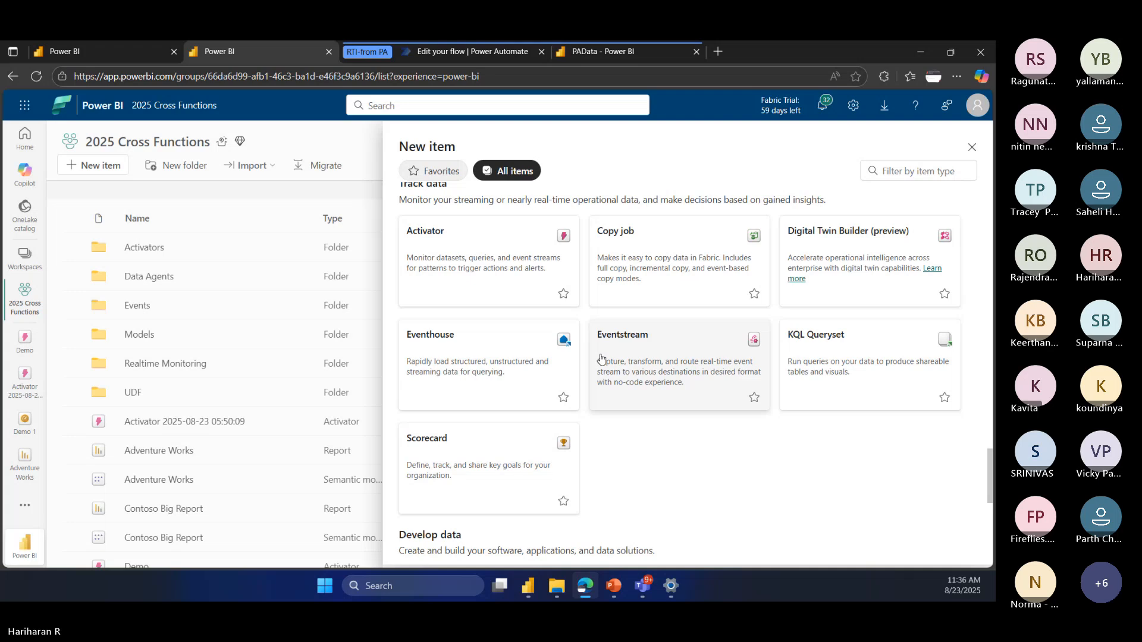
left_click(333, 146)
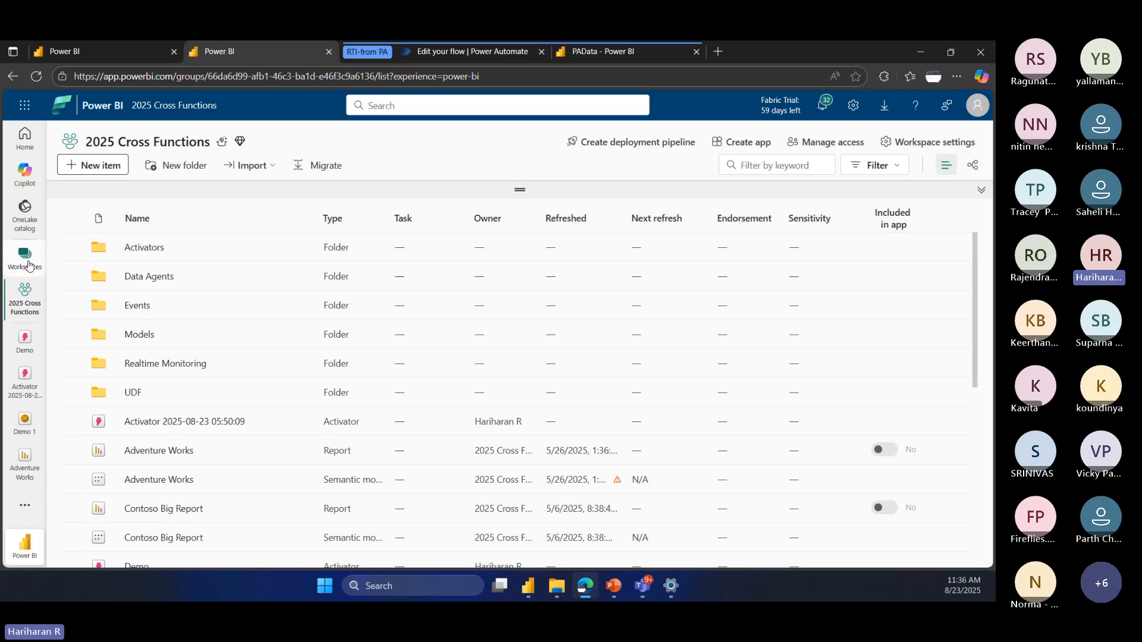
Step: Open the Real-Time hub and look through both sets of its introductory cards on data-in-motion
left_click(26, 507)
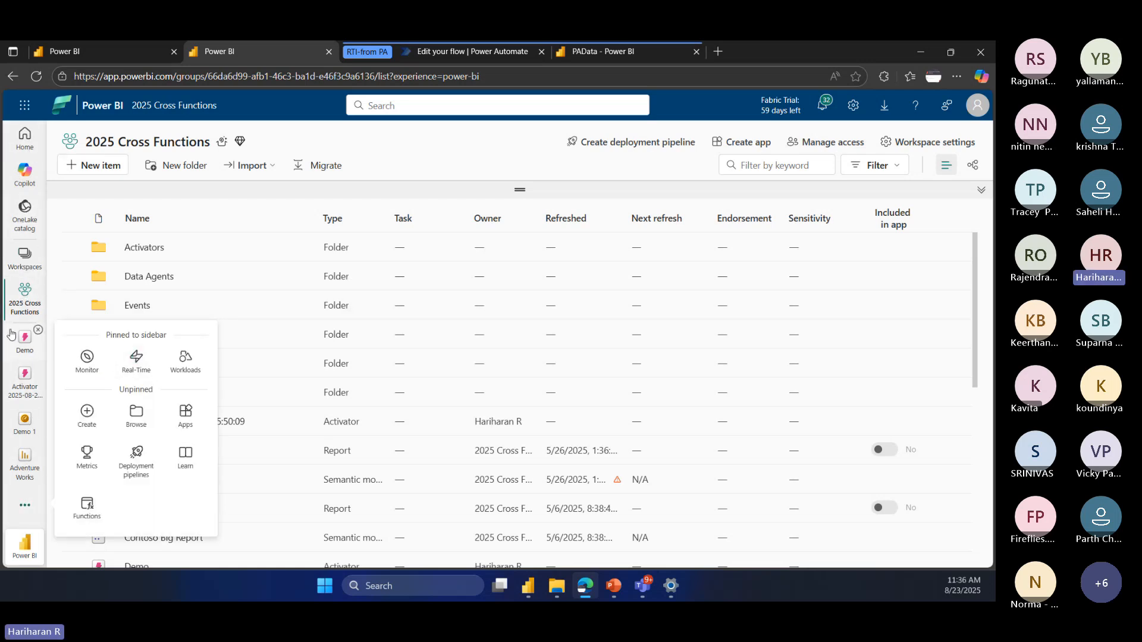
left_click(140, 366)
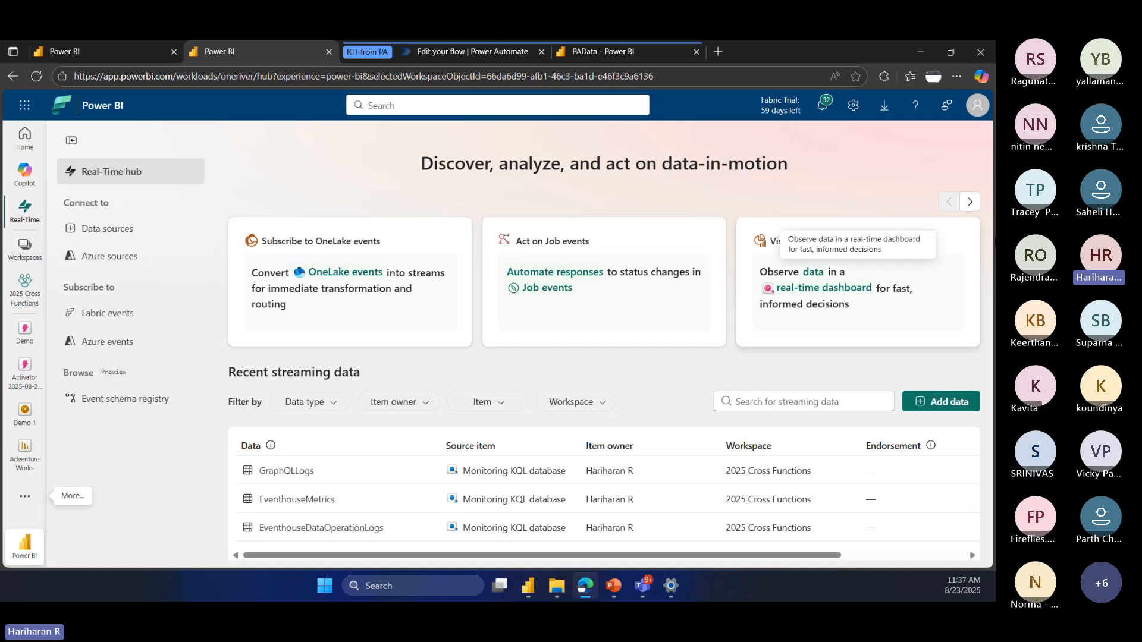
left_click(972, 204)
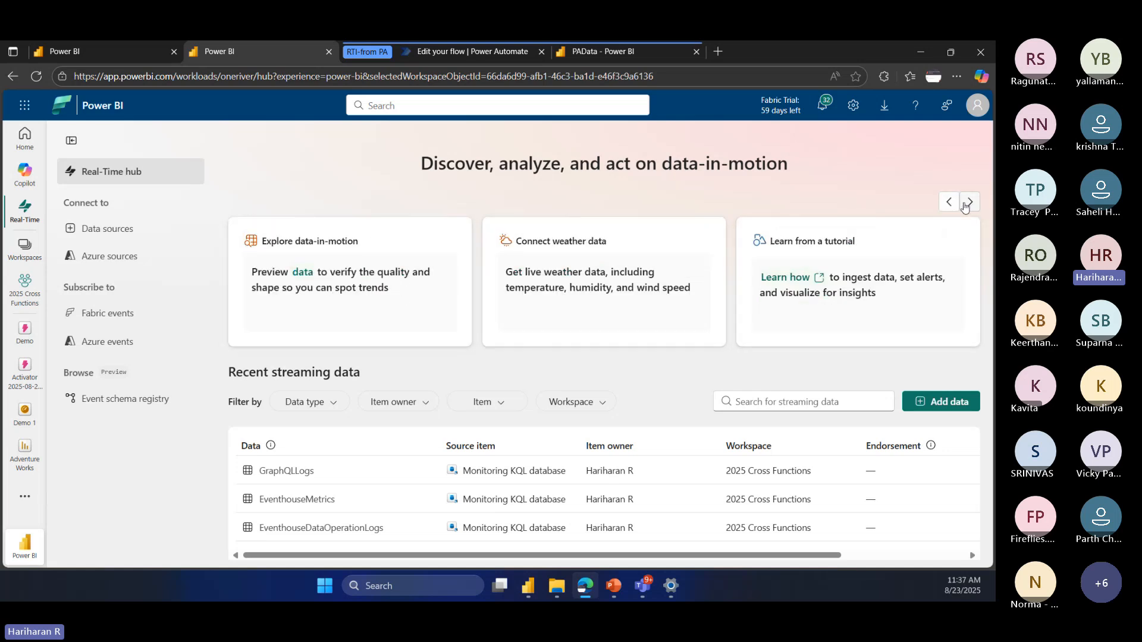
left_click(948, 202)
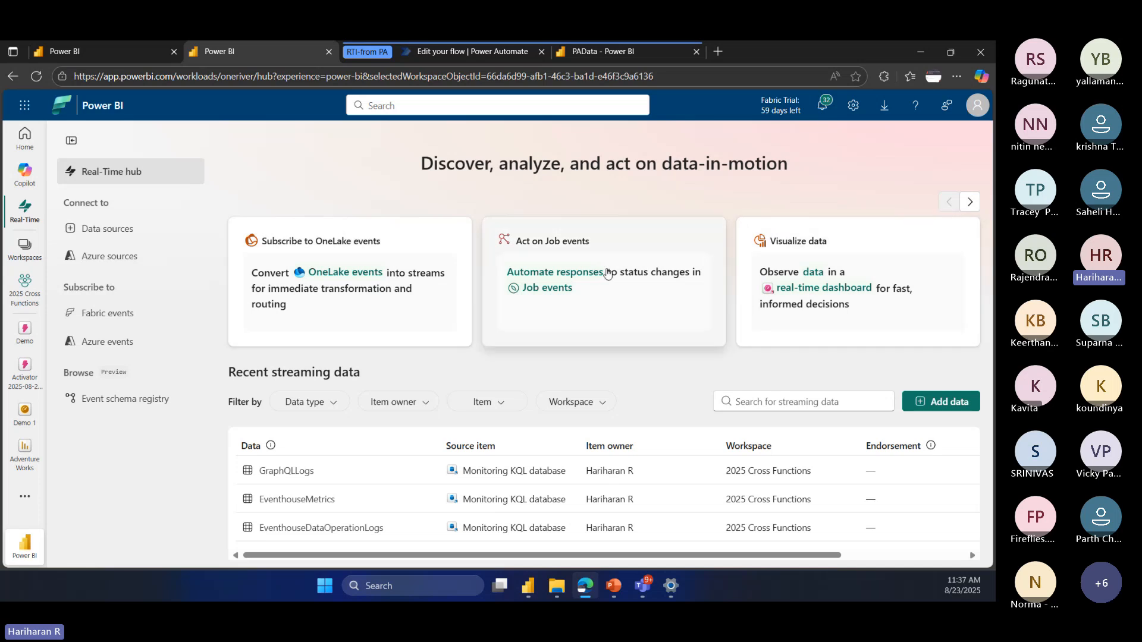
left_click(971, 204)
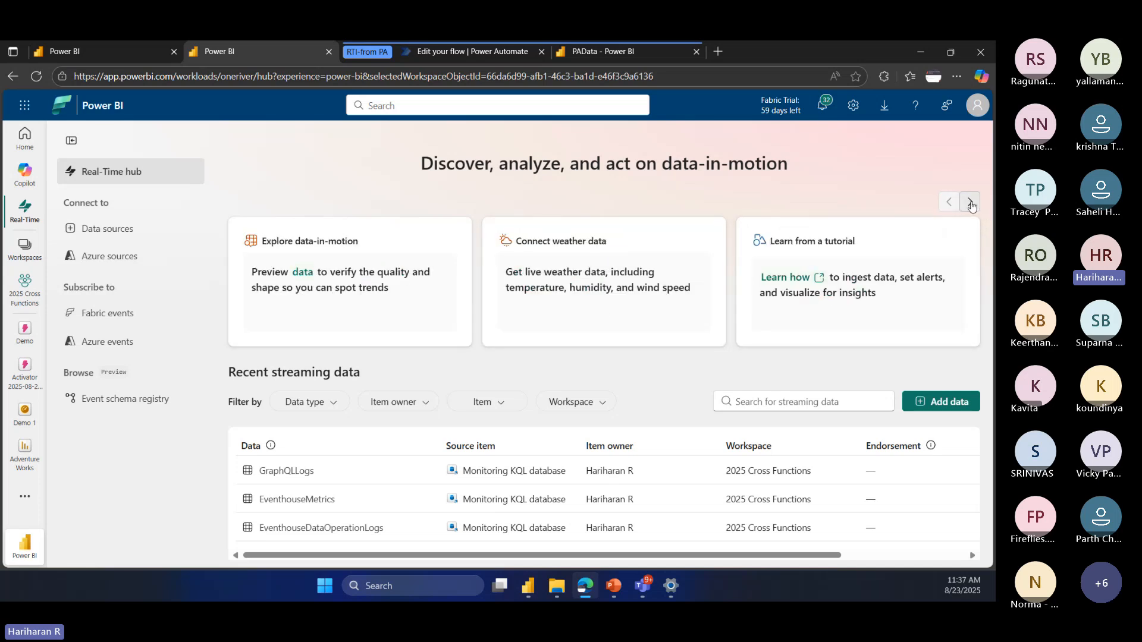
left_click(945, 204)
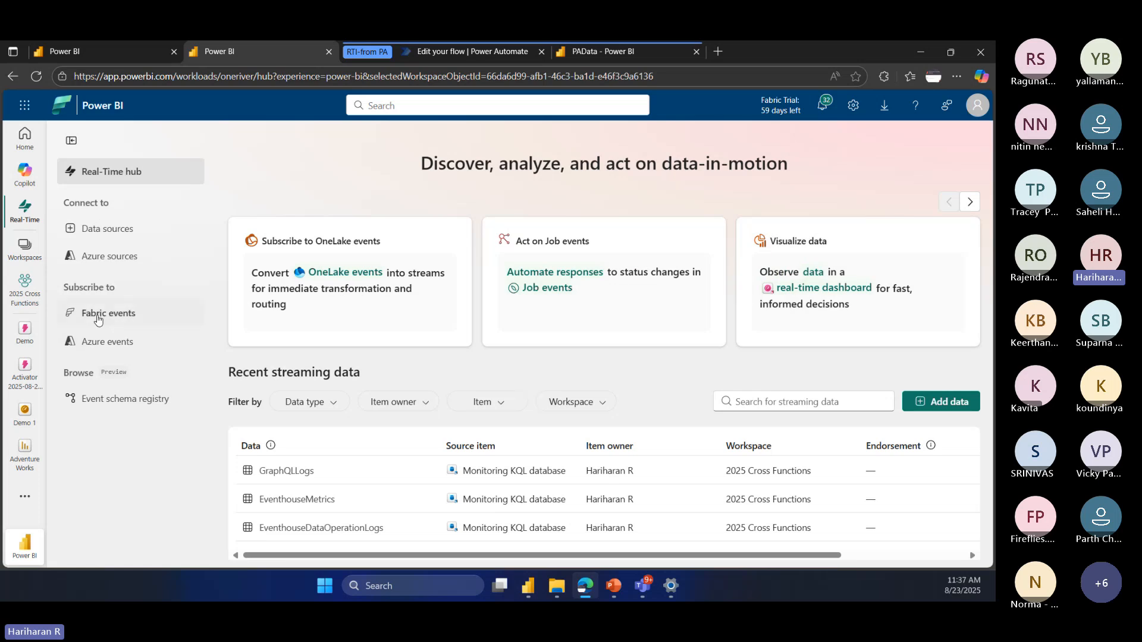
Step: Browse the full list of Real-Time hub data sources, from the recommended and sample scenarios to the Azure and Kafka connectors
left_click(103, 232)
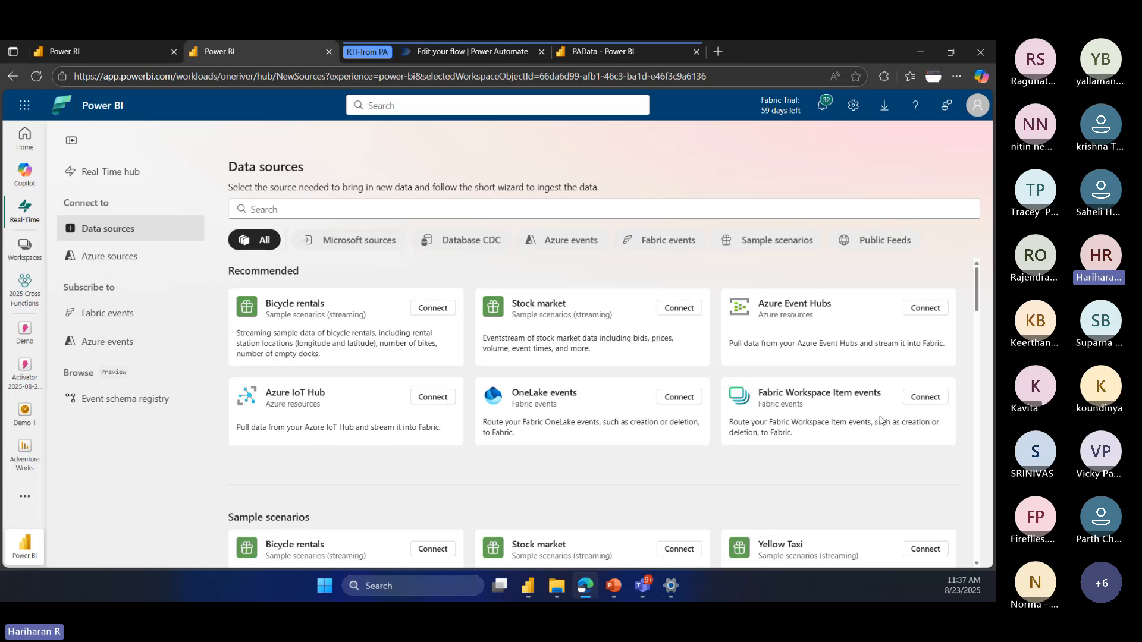
scroll(446, 455, "down", 5)
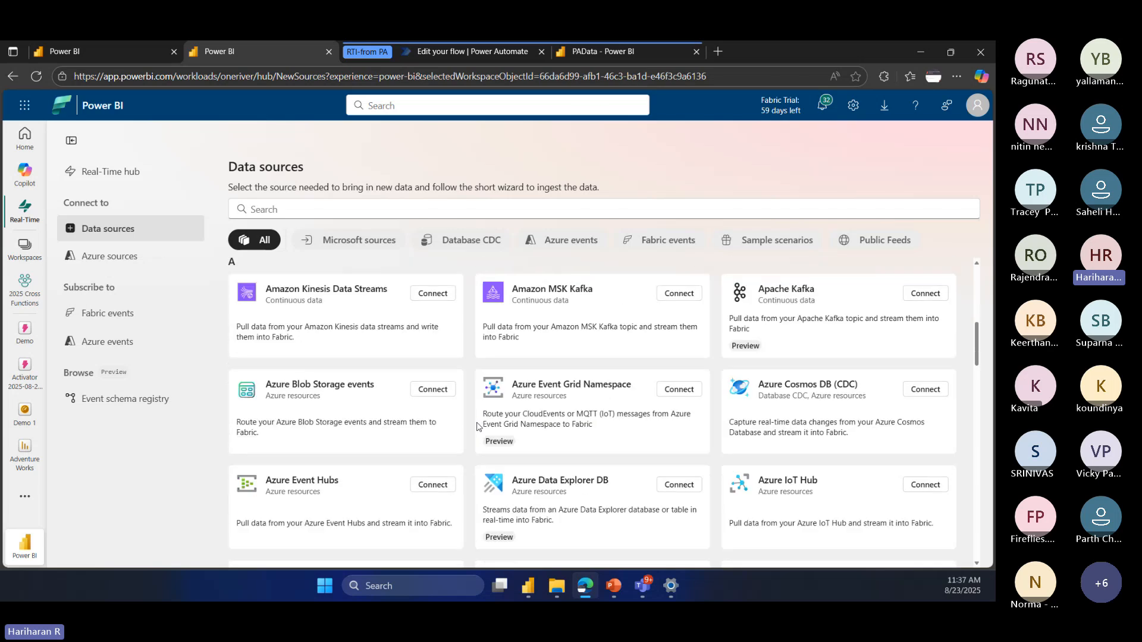
scroll(618, 410, "up", 3)
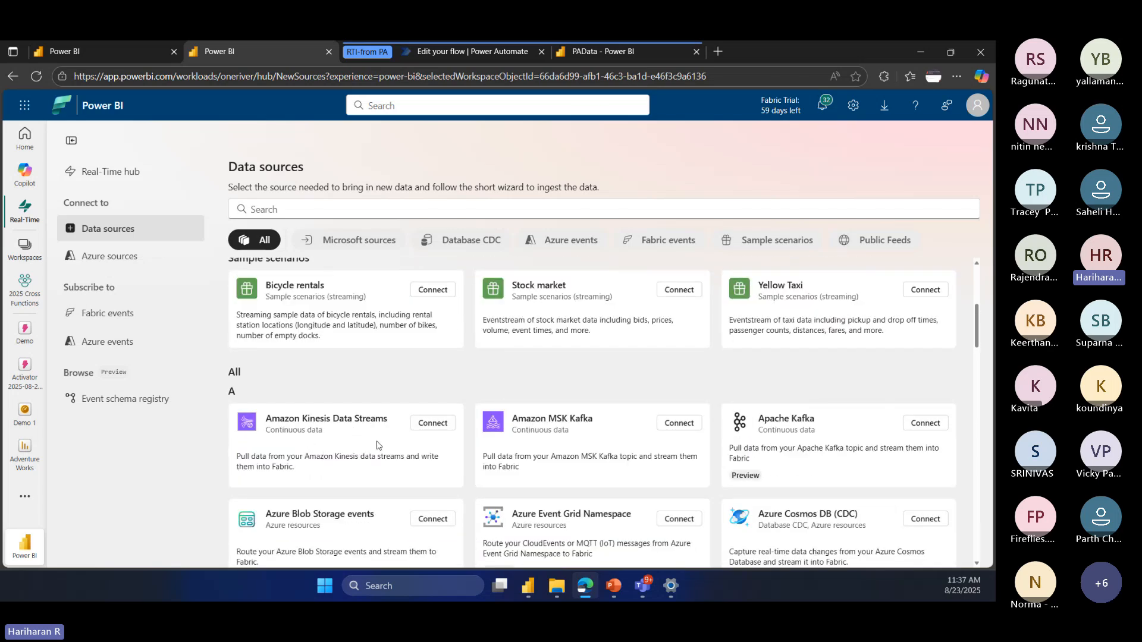
scroll(822, 449, "down", 3)
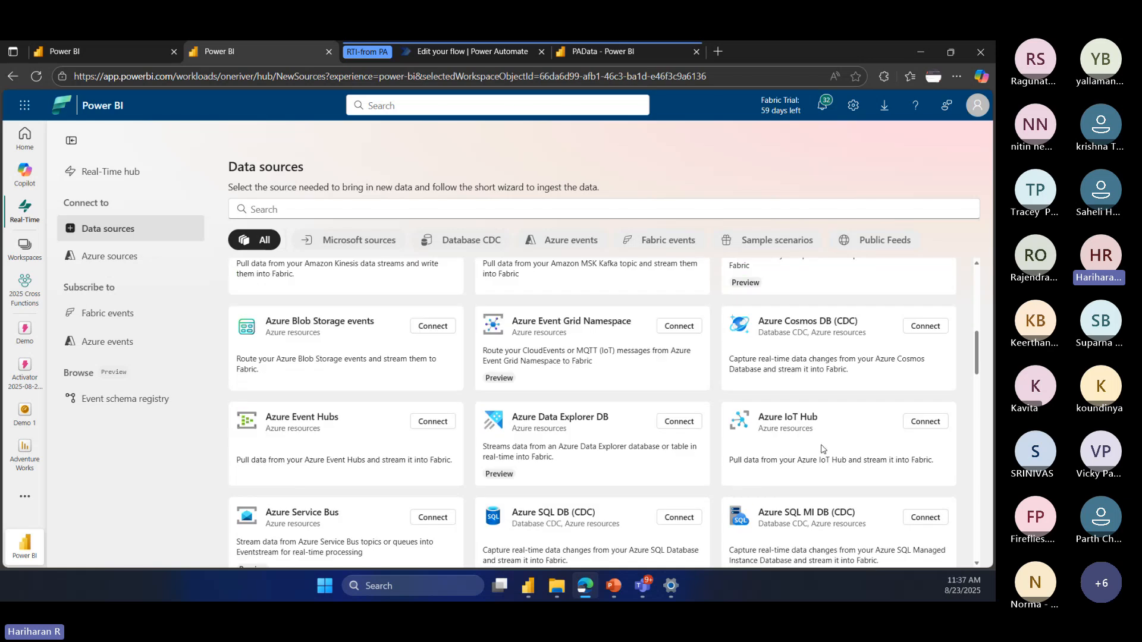
scroll(819, 455, "down", 5)
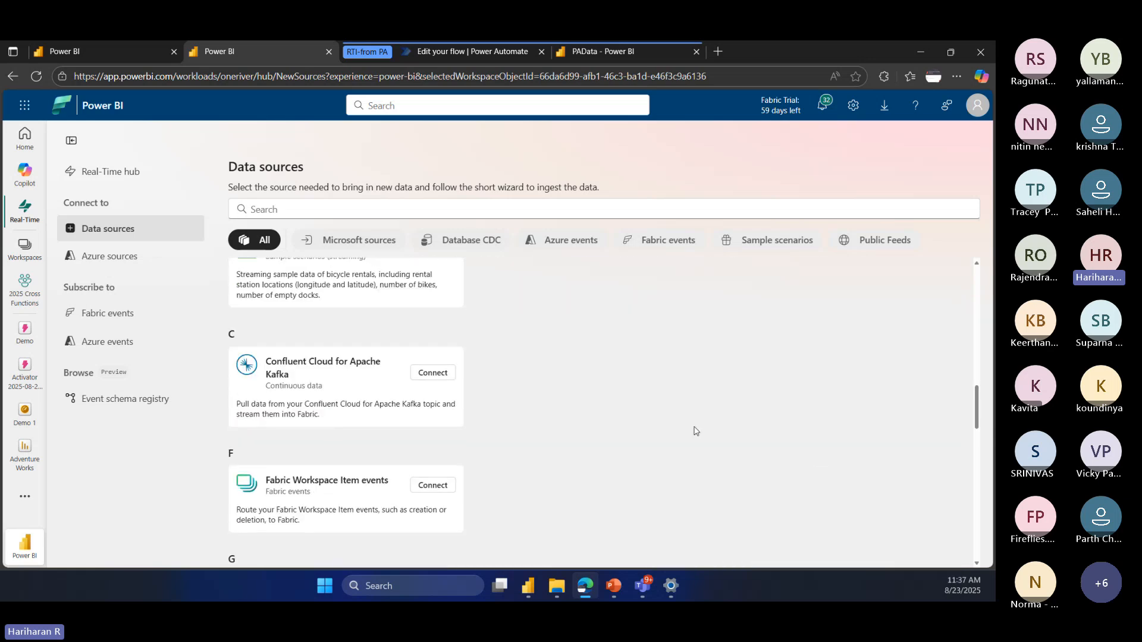
Step: Filter the data sources by Database CDC, add the Public Feeds filter, and remove Database CDC to leave only Public Feeds
left_click(469, 245)
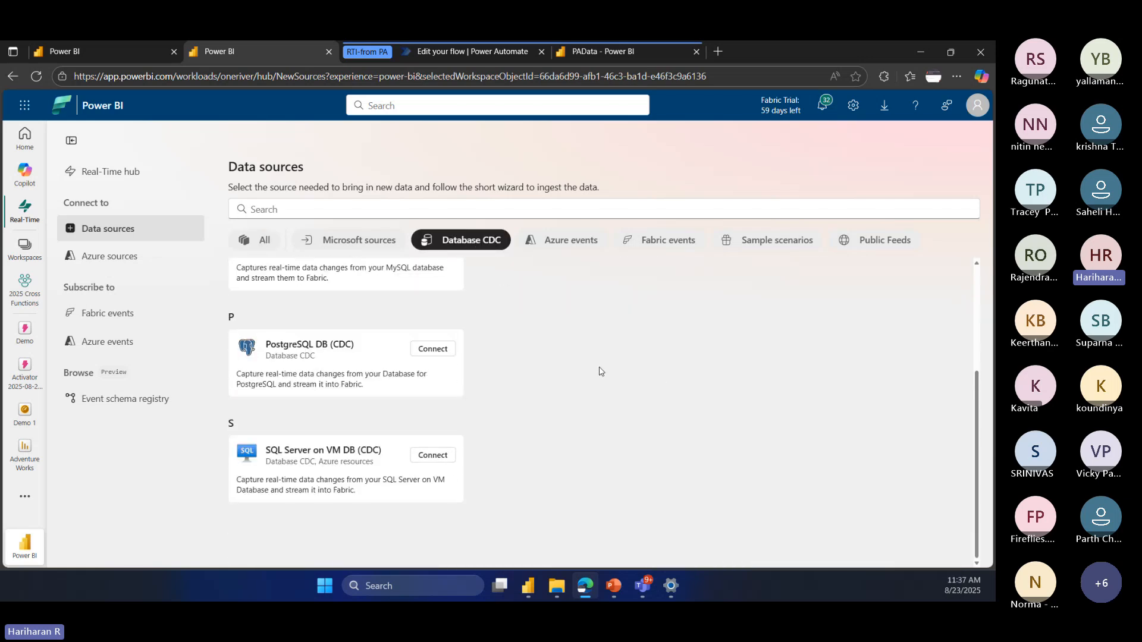
scroll(588, 403, "up", 2)
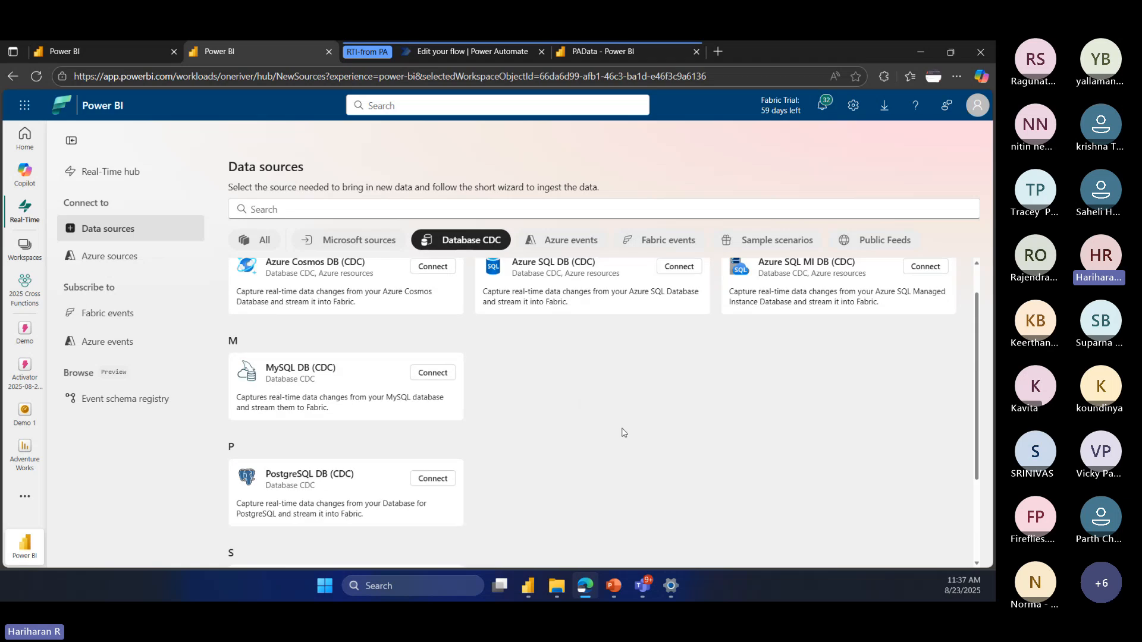
scroll(623, 432, "up", 1)
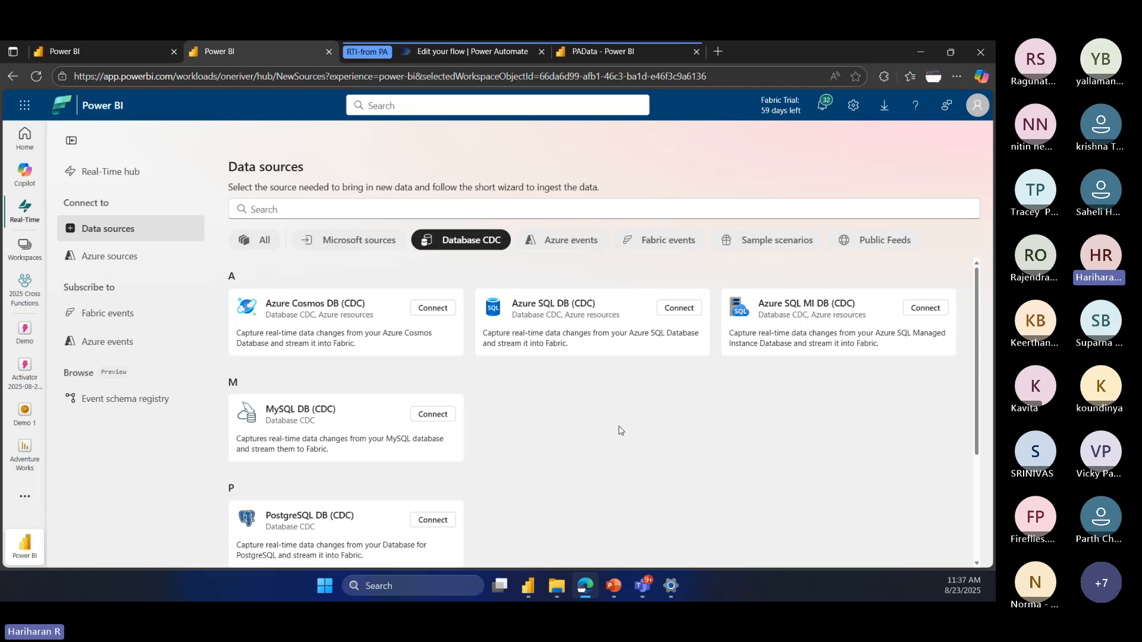
left_click(869, 238)
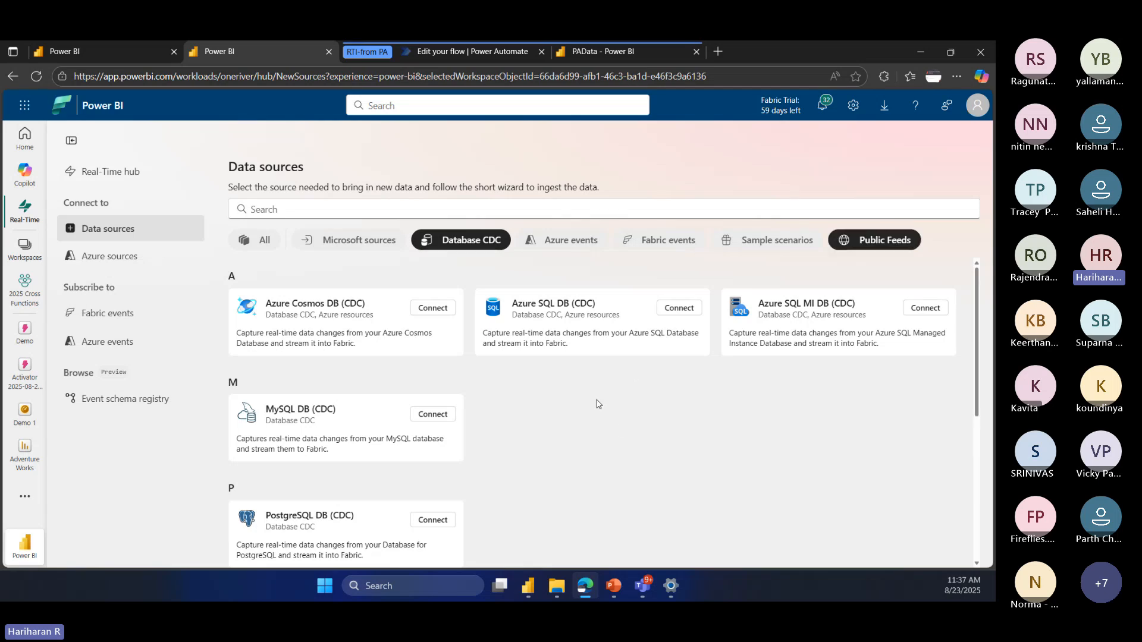
scroll(598, 403, "down", 4)
scroll(598, 403, "up", 3)
scroll(598, 404, "down", 3)
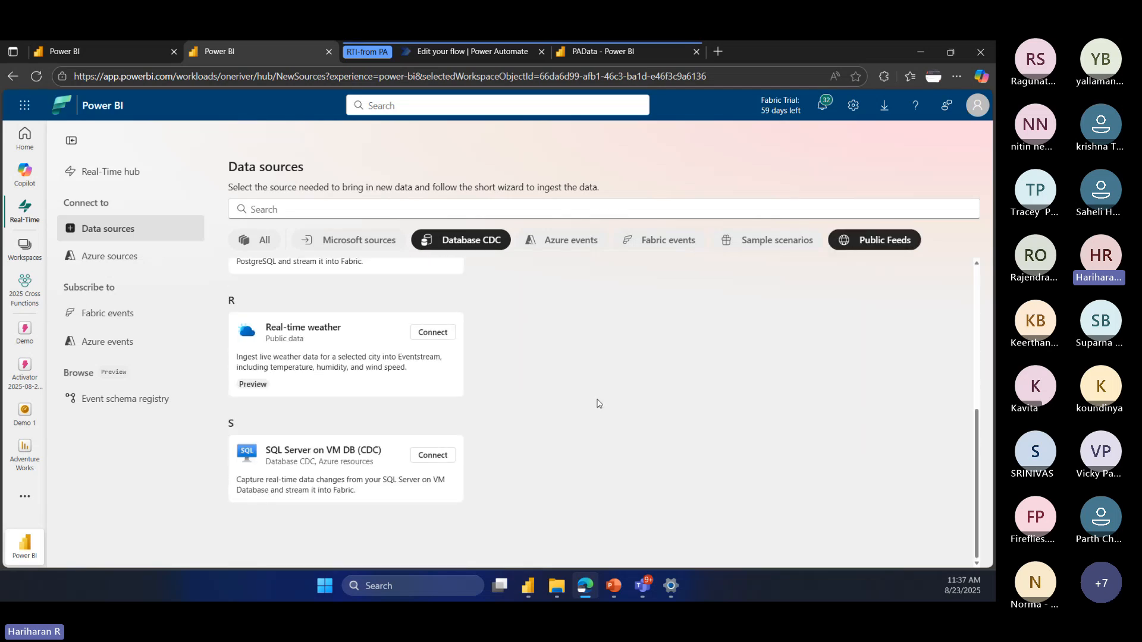
scroll(597, 403, "up", 5)
left_click(461, 240)
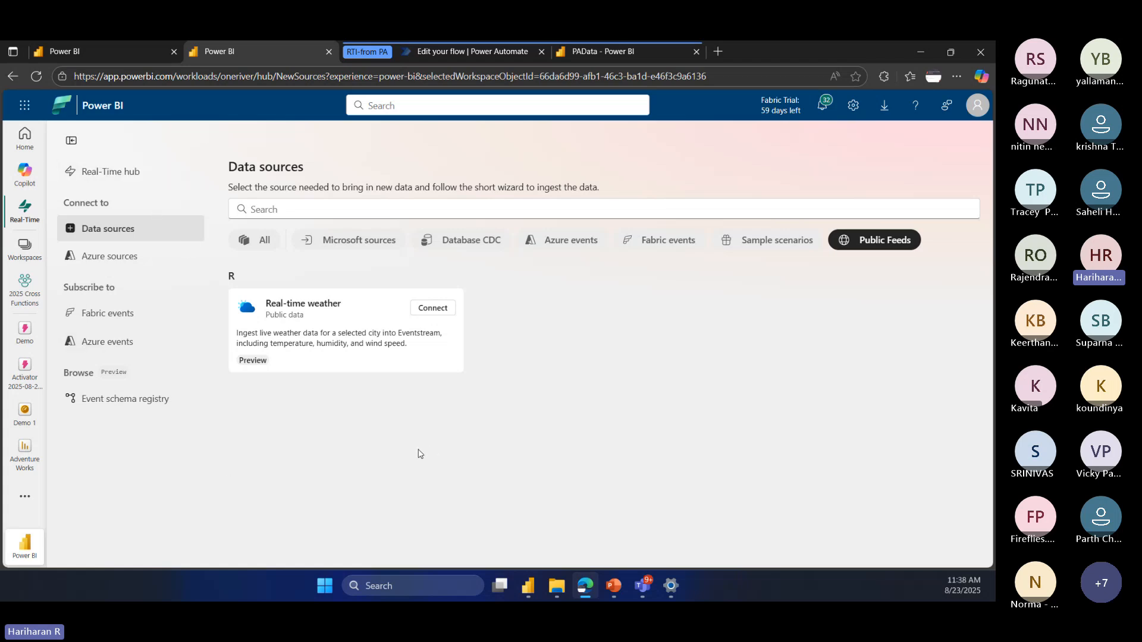
Step: Visit the Azure sources and Fabric events lists, examine the Job events profile and its schemas, and return to the Fabric events
left_click(100, 254)
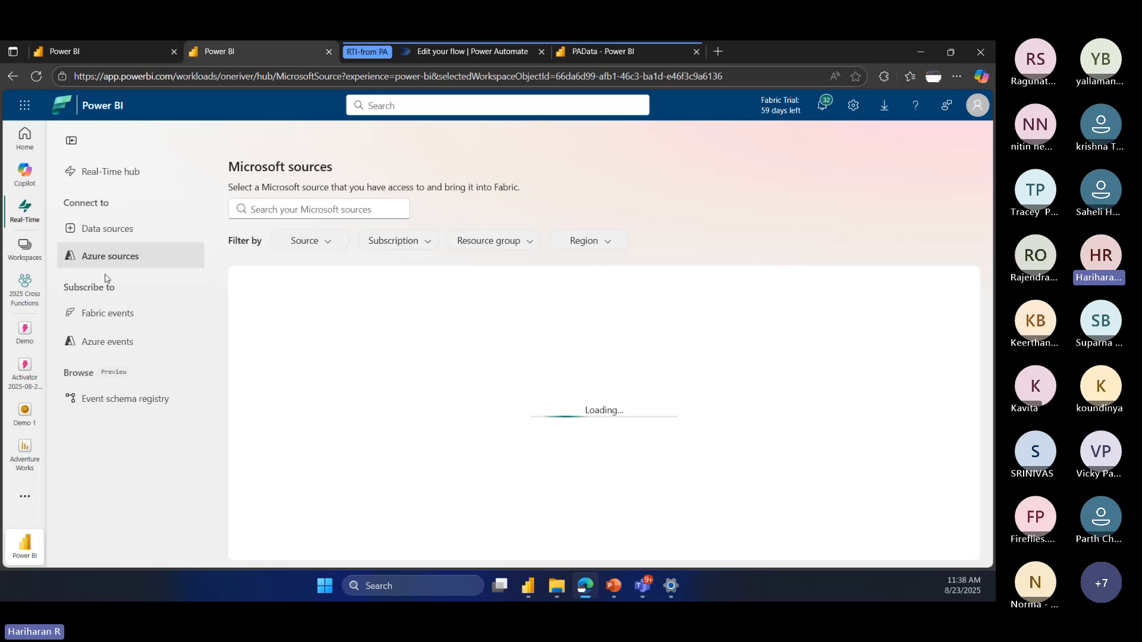
left_click(110, 321)
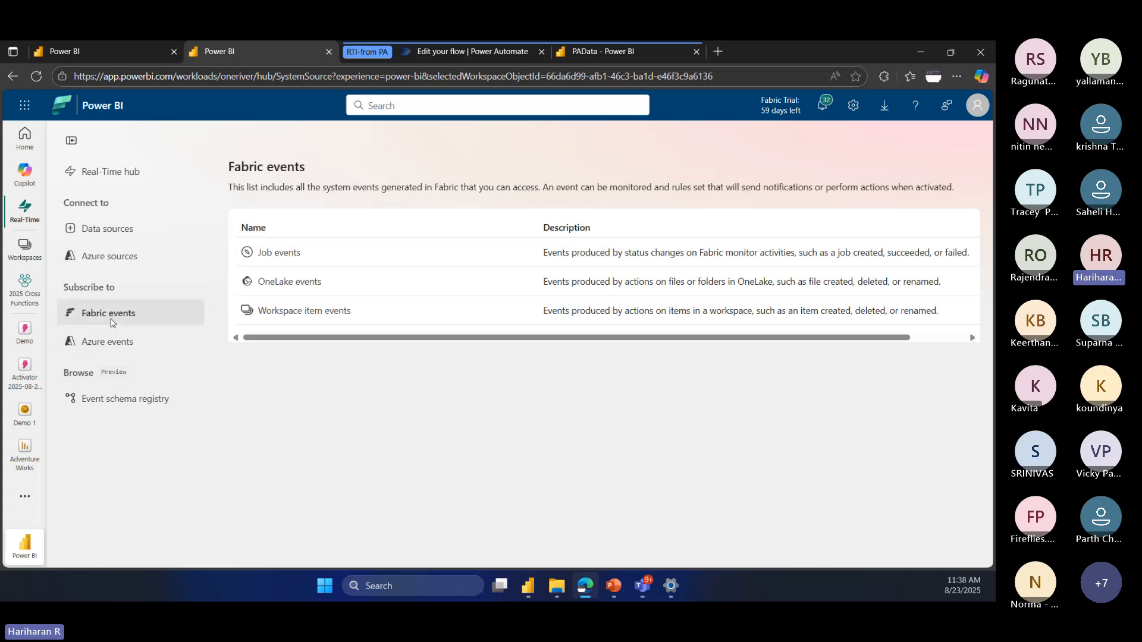
left_click(280, 253)
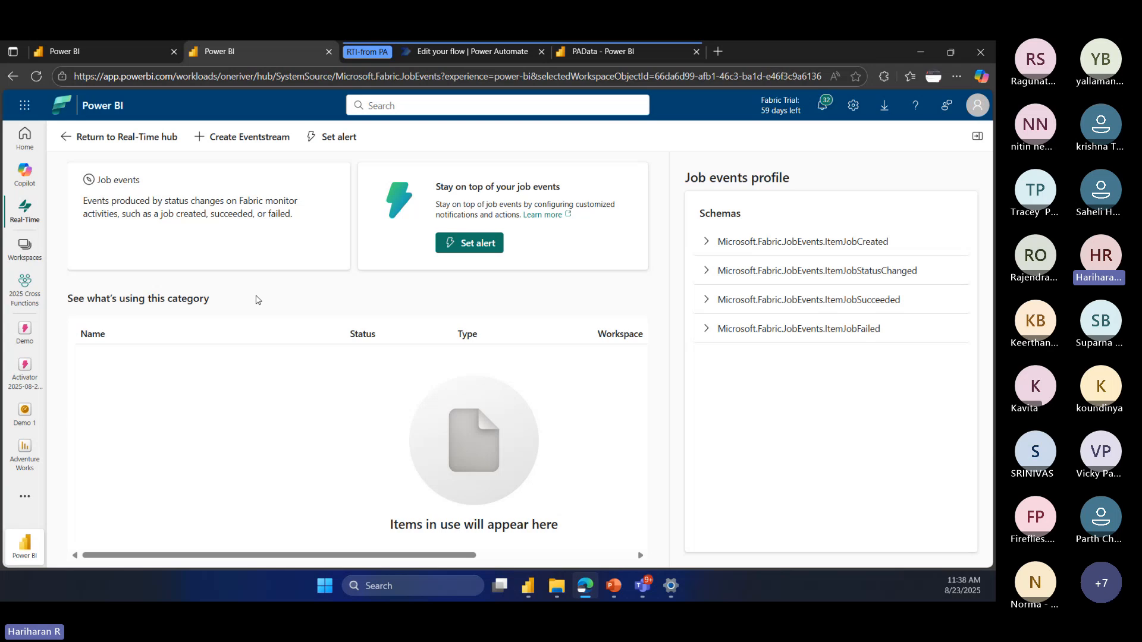
left_click(13, 77)
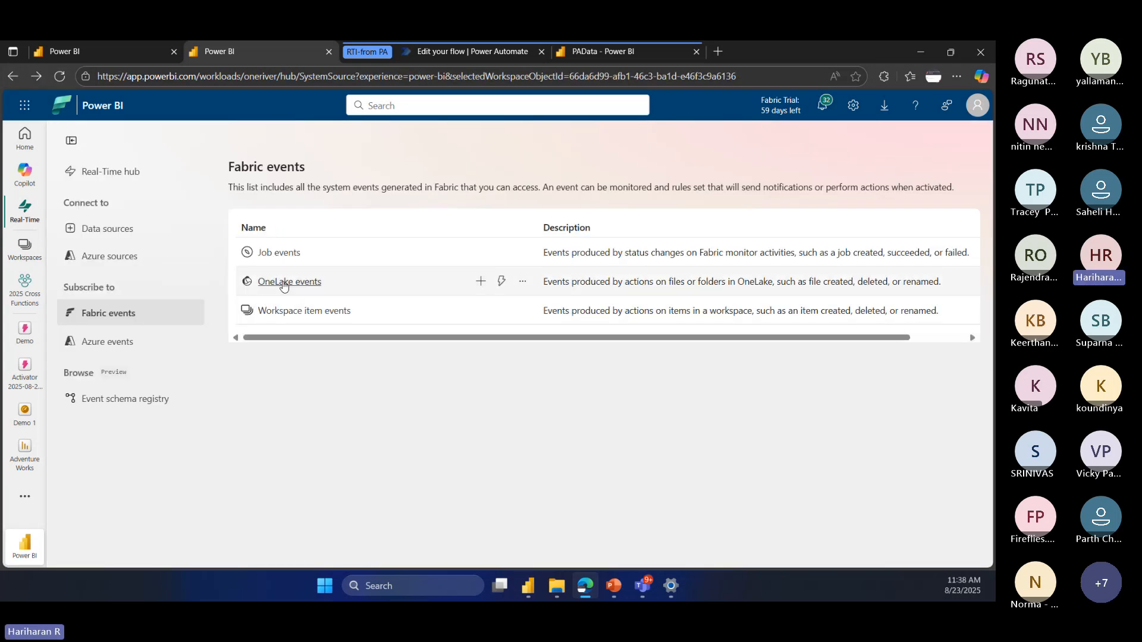
Step: Examine the schemas of the OneLake events and Workspace item events, returning to the Fabric events list
left_click(284, 283)
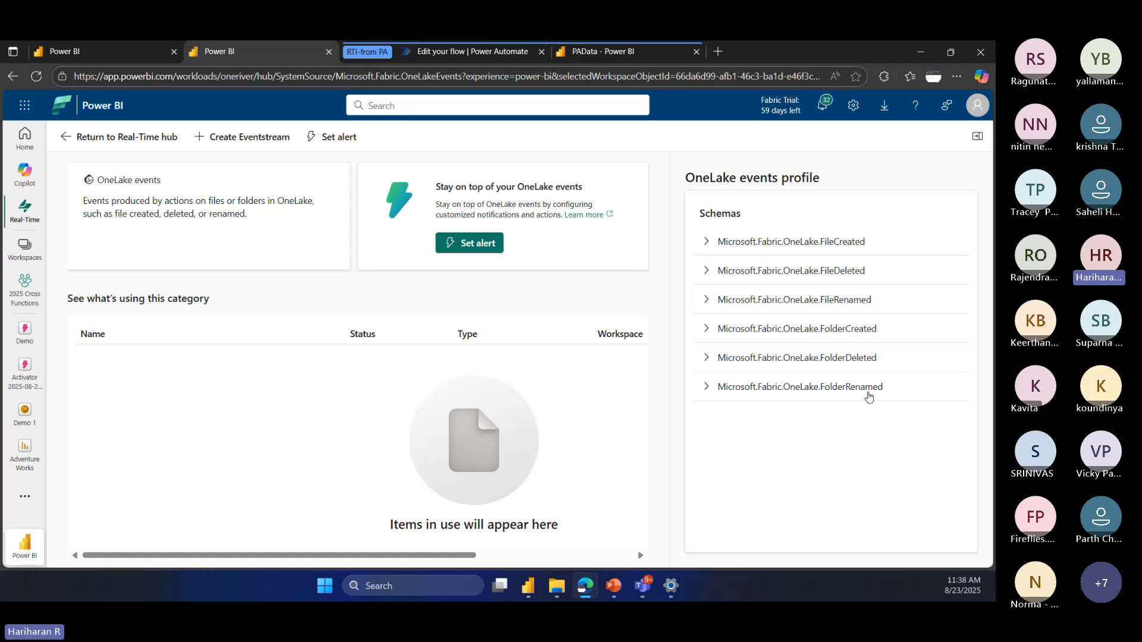
left_click(67, 136)
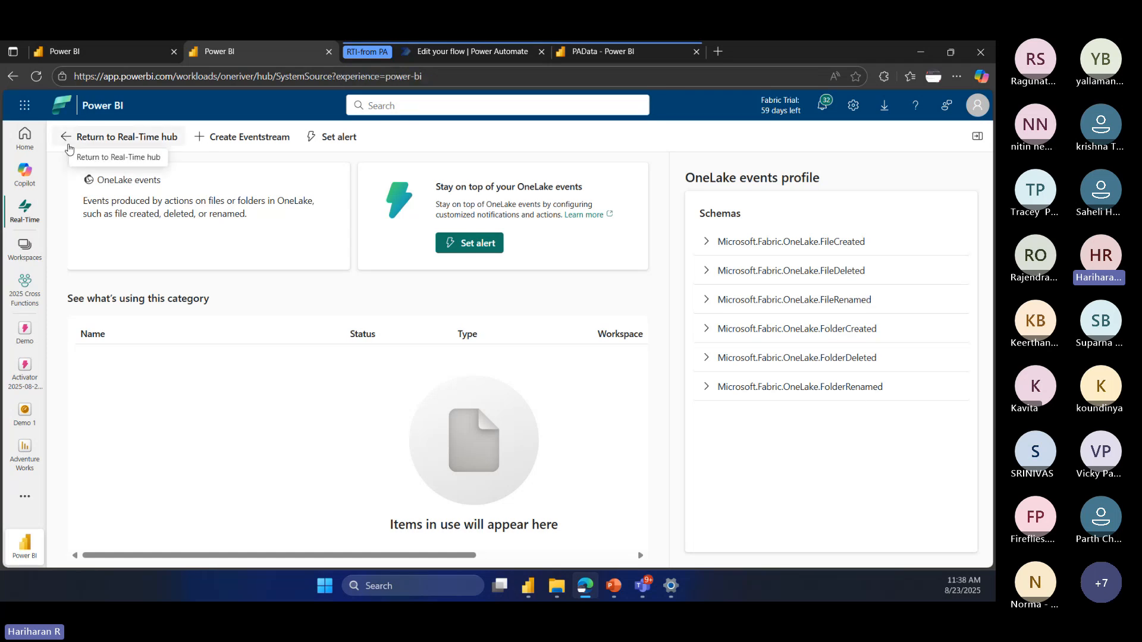
left_click(353, 320)
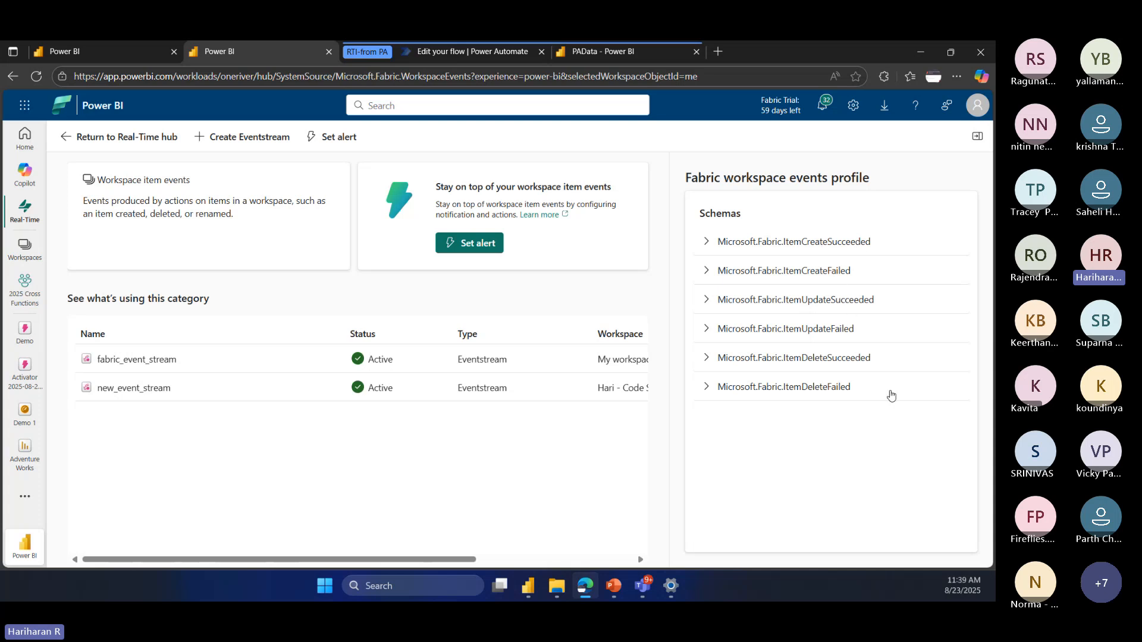
left_click(67, 137)
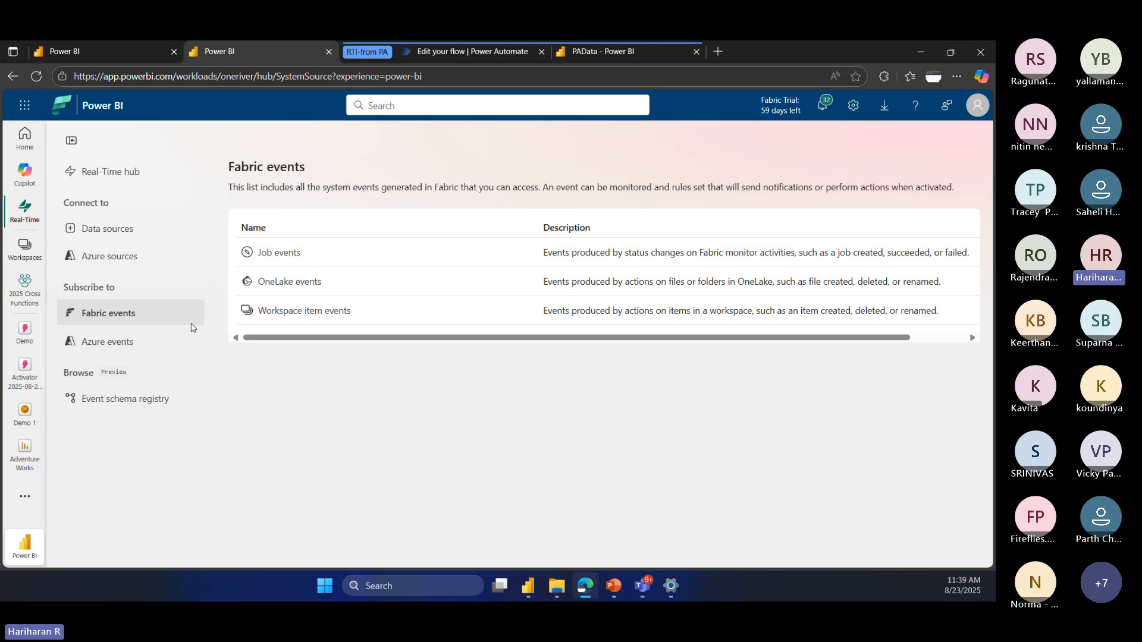
Step: Try to connect the Bicycle rentals sample data source to new_eventstream in My workspace
left_click(105, 231)
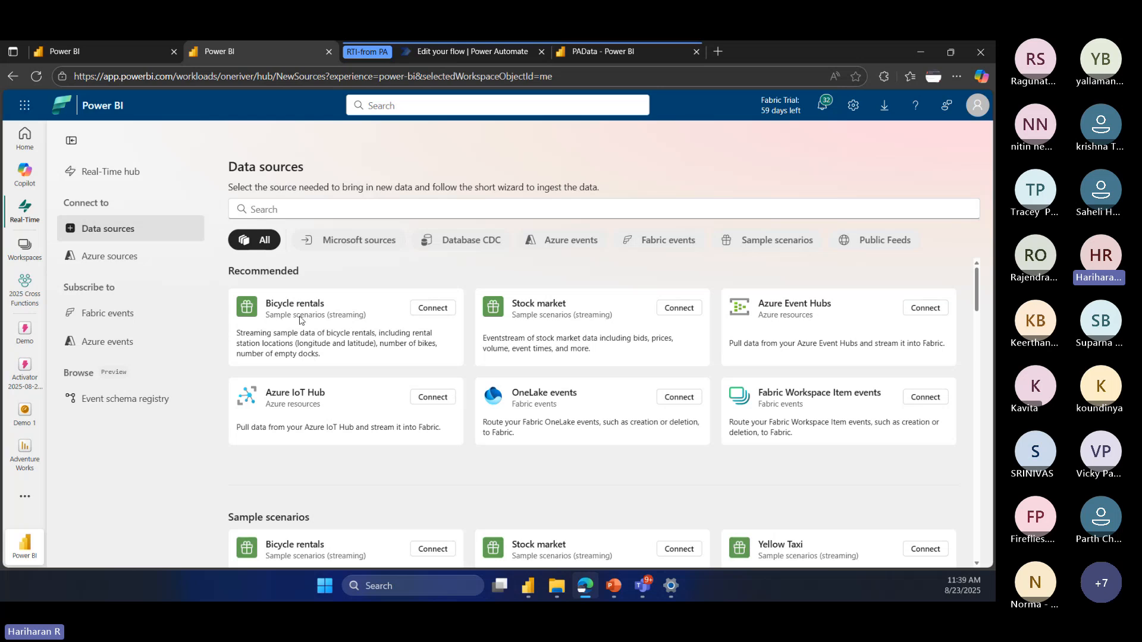
left_click(439, 310)
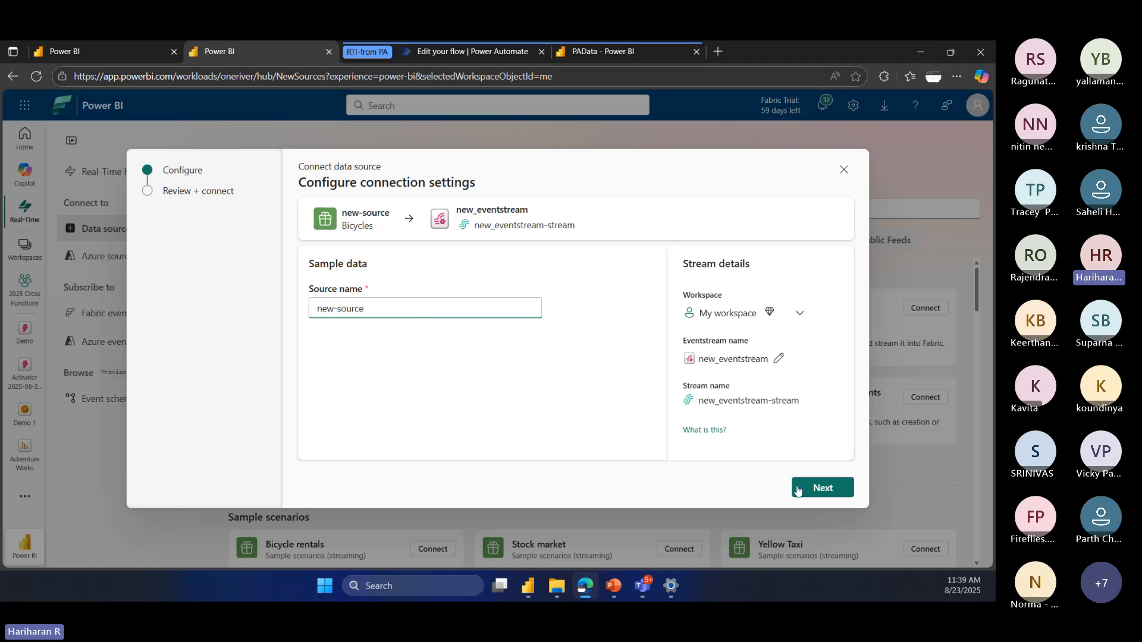
left_click(809, 487)
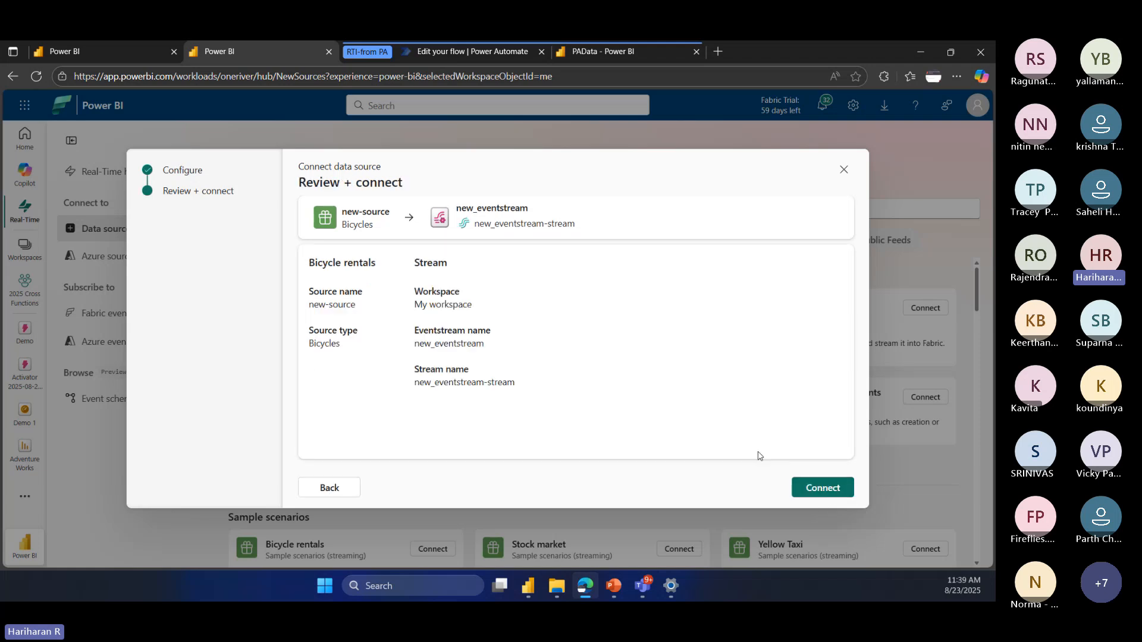
left_click(814, 488)
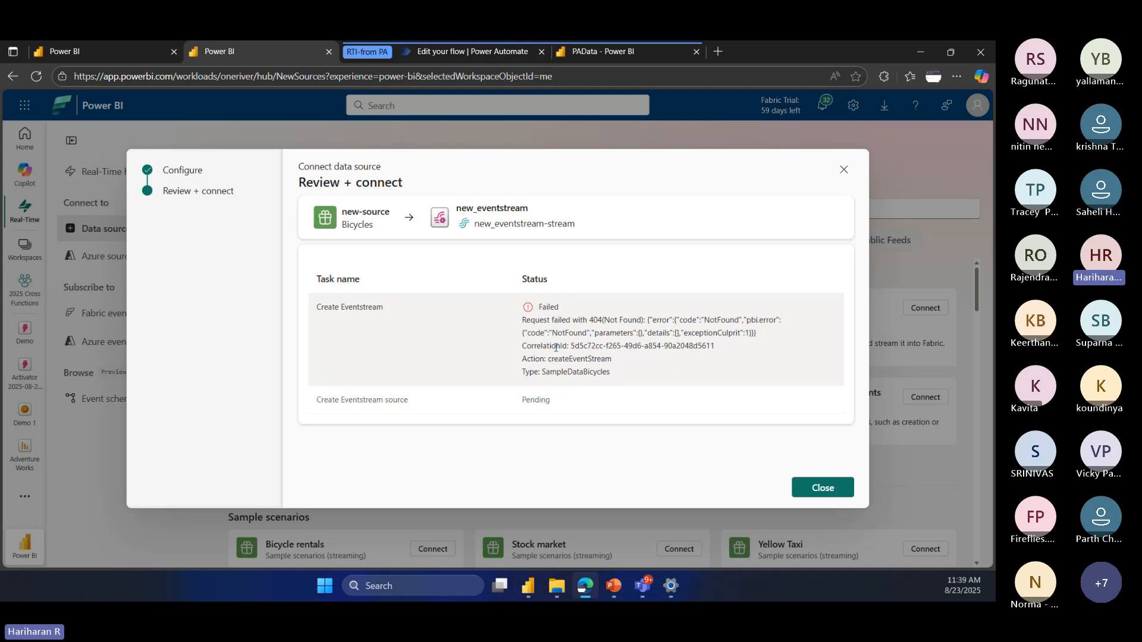
left_click(816, 490)
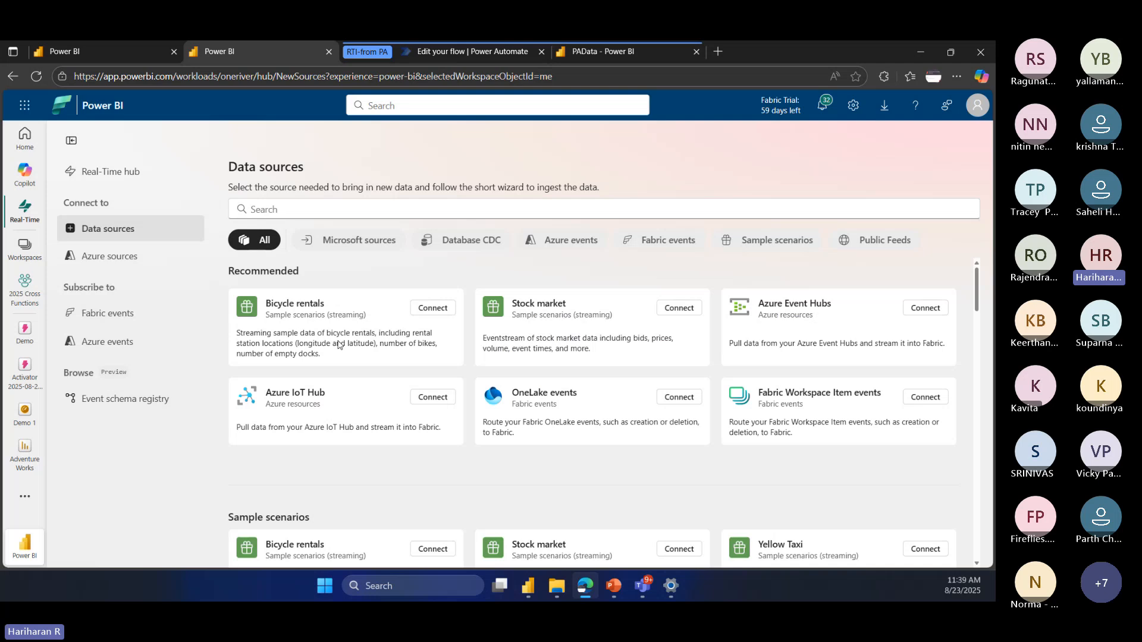
Step: Start a connection to the Yellow Taxi sample scenario and name the source YellowTexi
scroll(342, 348, "down", 2)
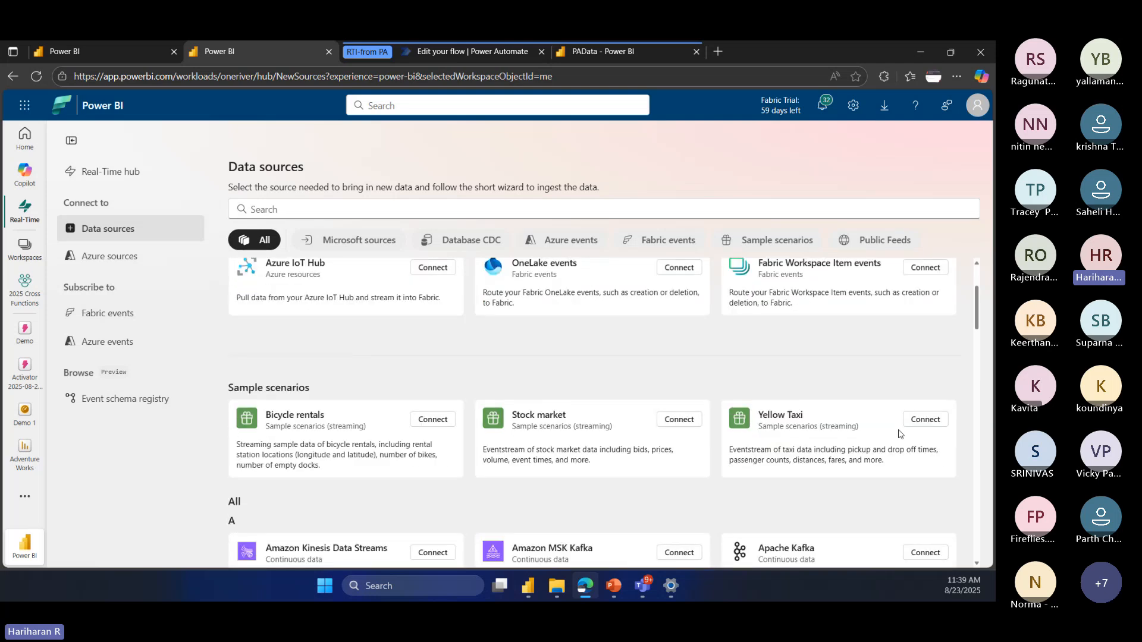
left_click(924, 418)
left_click(375, 310)
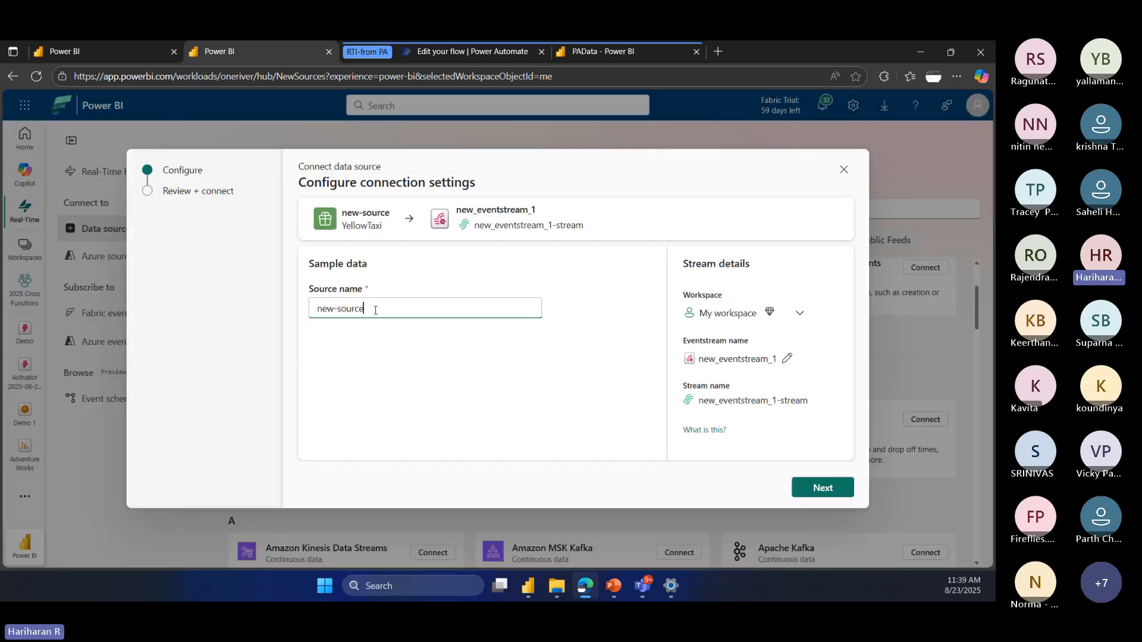
left_click_drag(376, 310, 299, 314)
type("YTe")
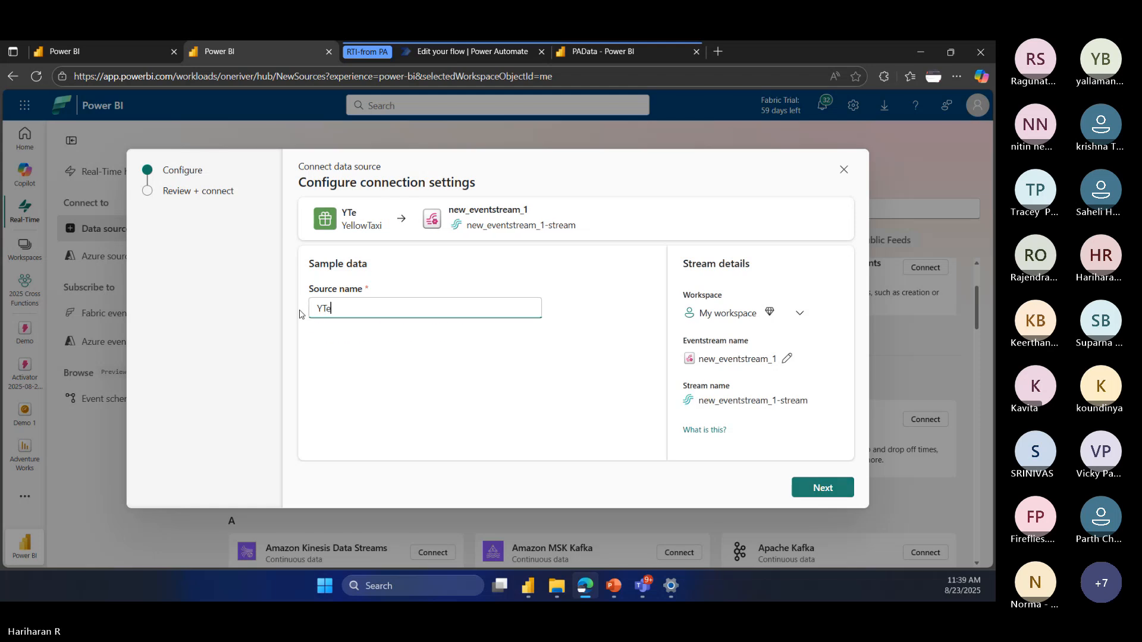
type("llow")
key("BackSpace")
key("BackSpace")
key("BackSpace")
key("BackSpace")
key("BackSpace")
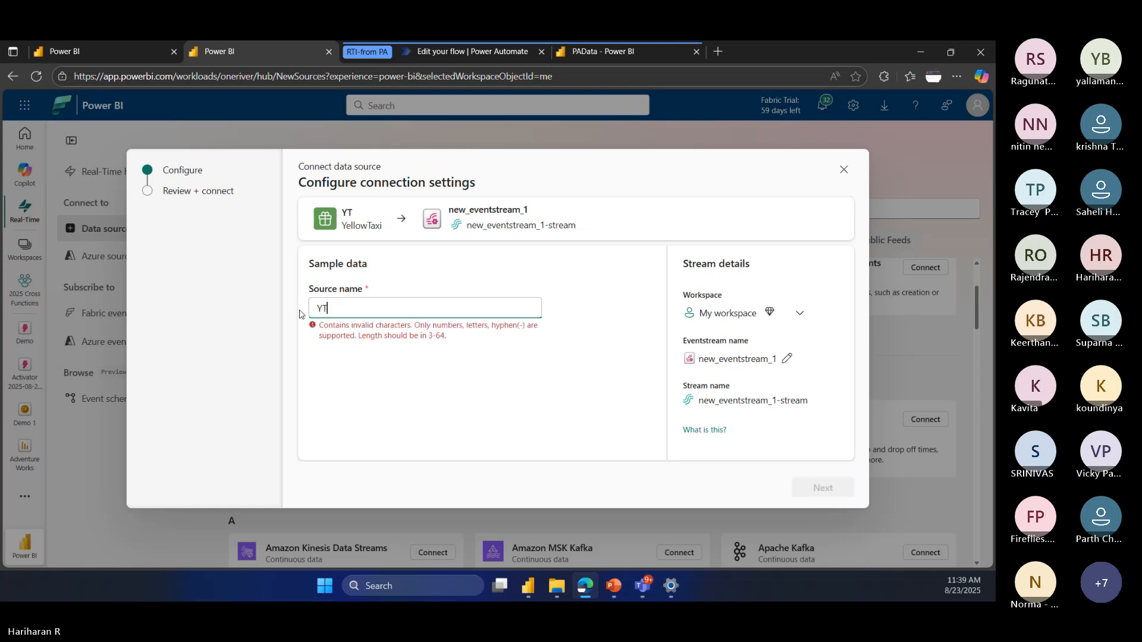
key("BackSpace")
key("BackSpace")
type("YellowTe")
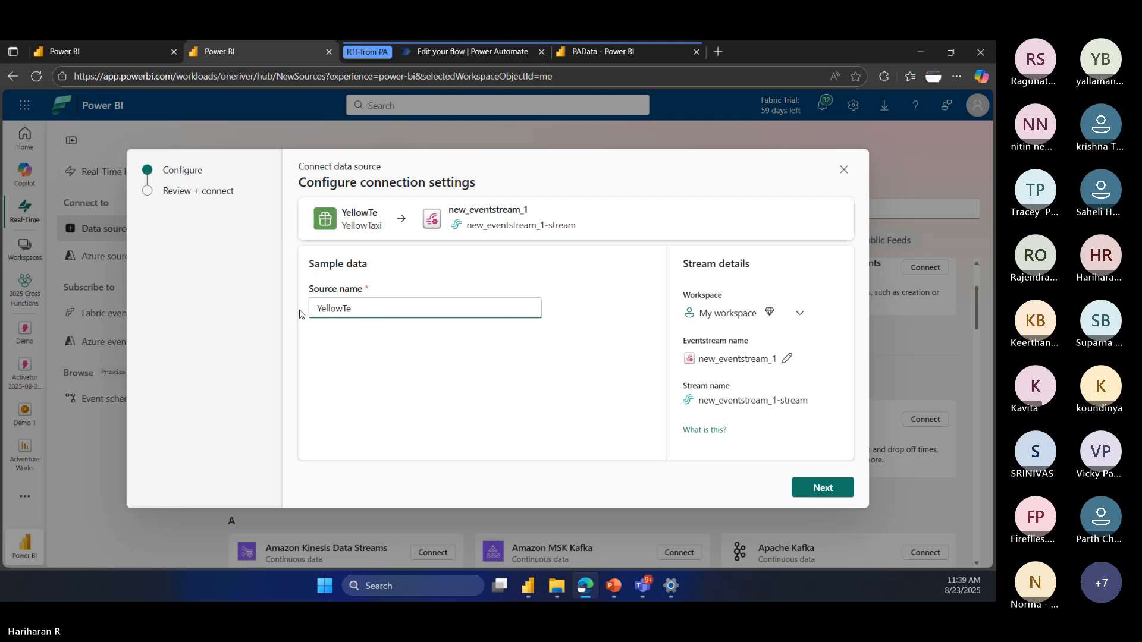
type("xi")
Step: Try to connect the YellowTexi source to new_eventstream_1, and examine the task status details before closing the wizard
left_click(813, 489)
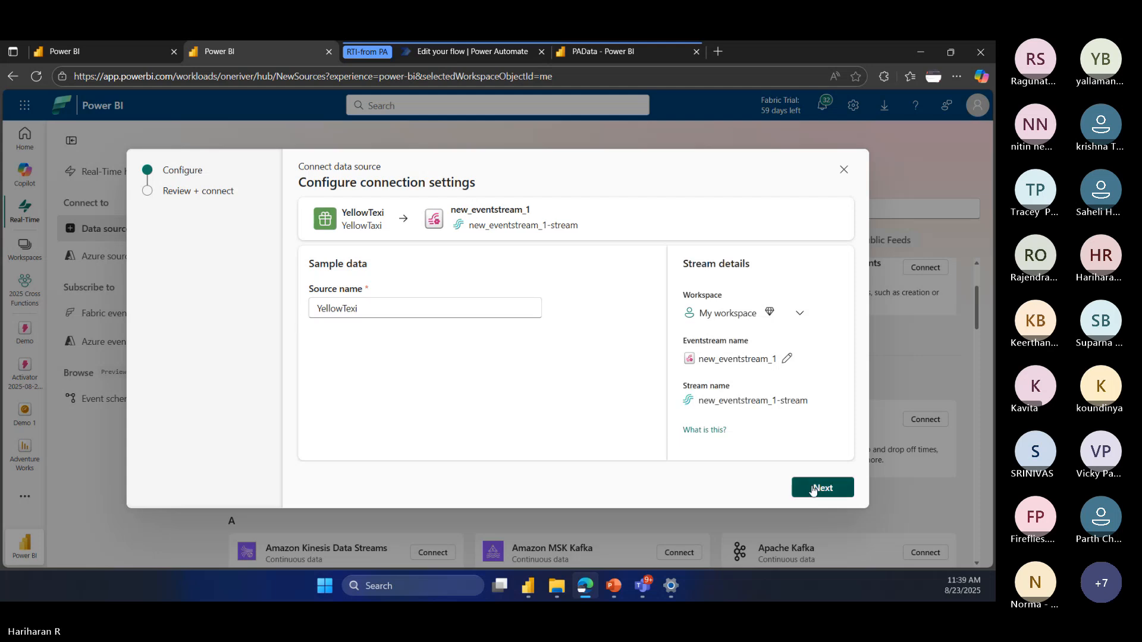
left_click(799, 484)
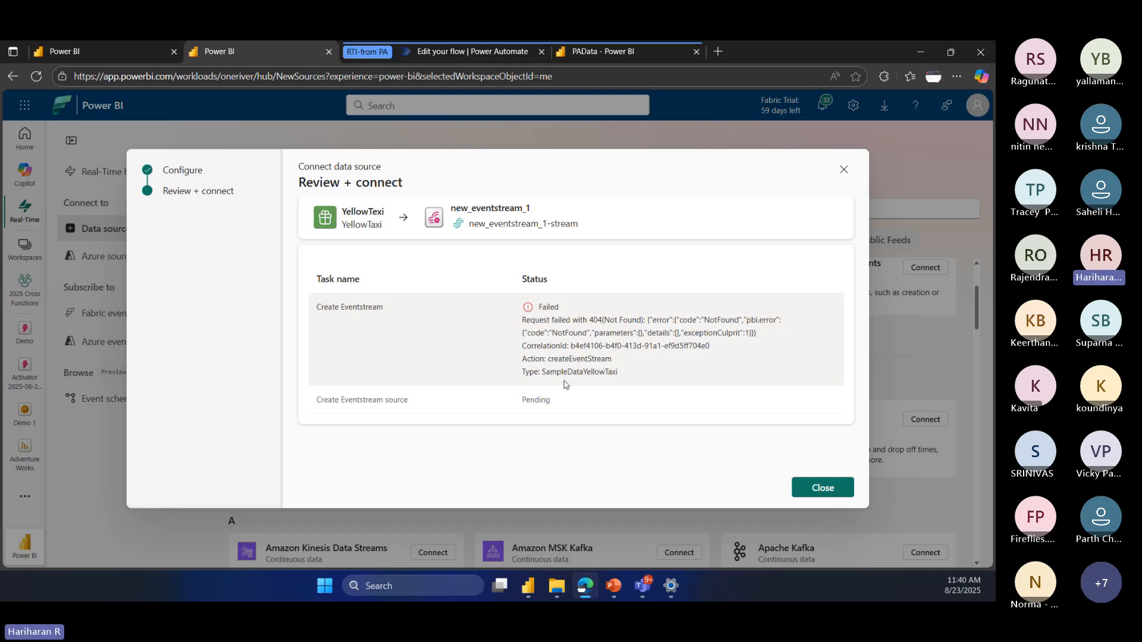
left_click_drag(546, 373, 618, 372)
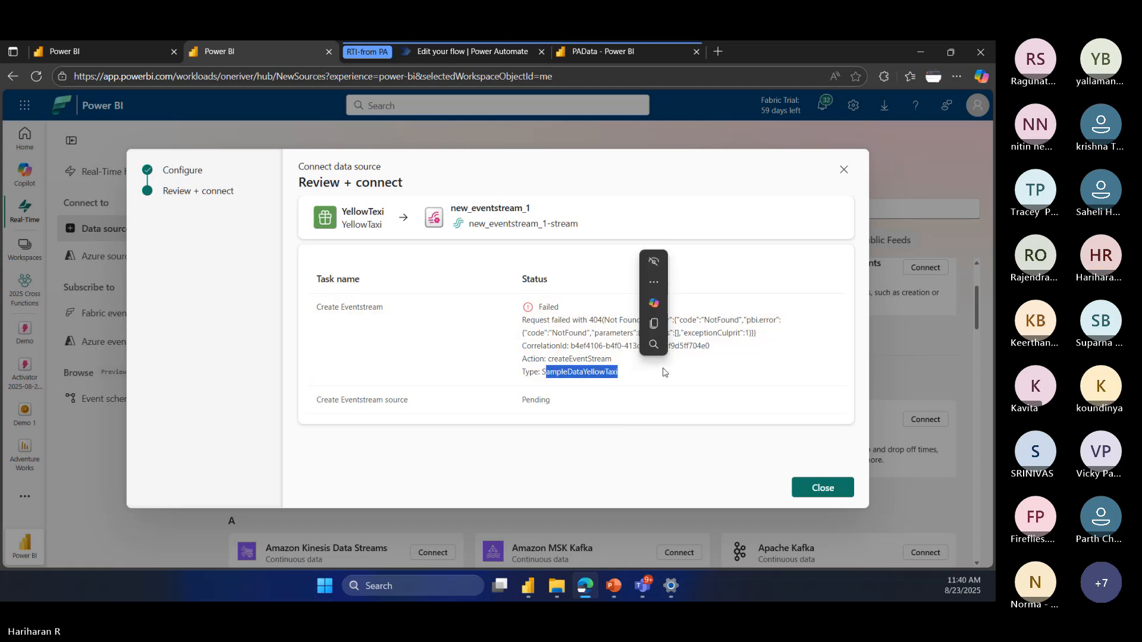
left_click(558, 401)
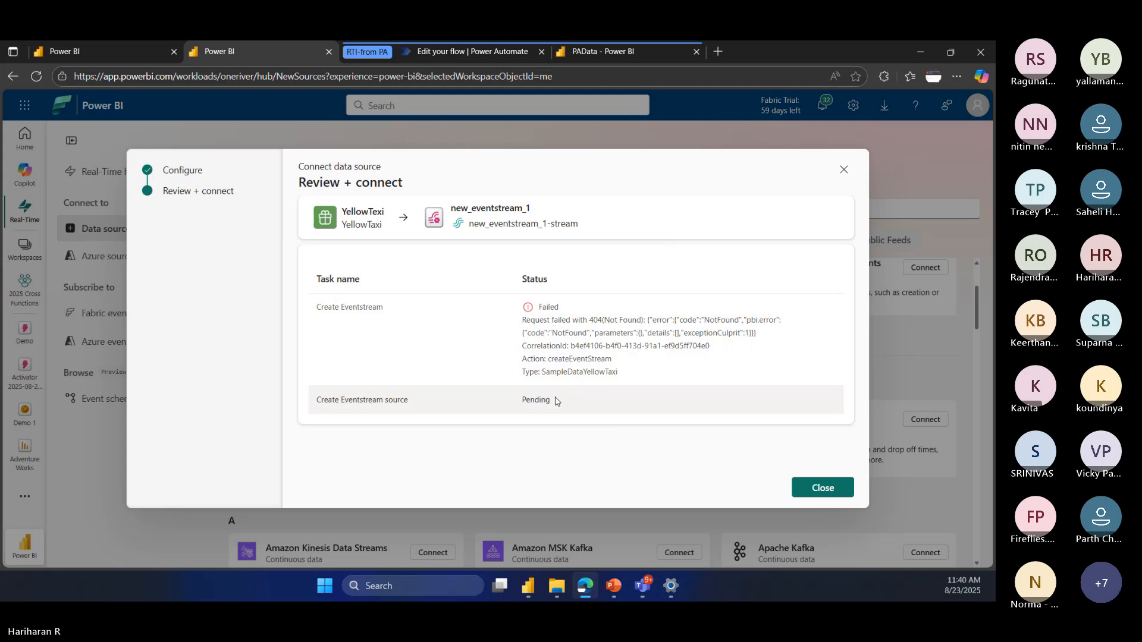
left_click(821, 489)
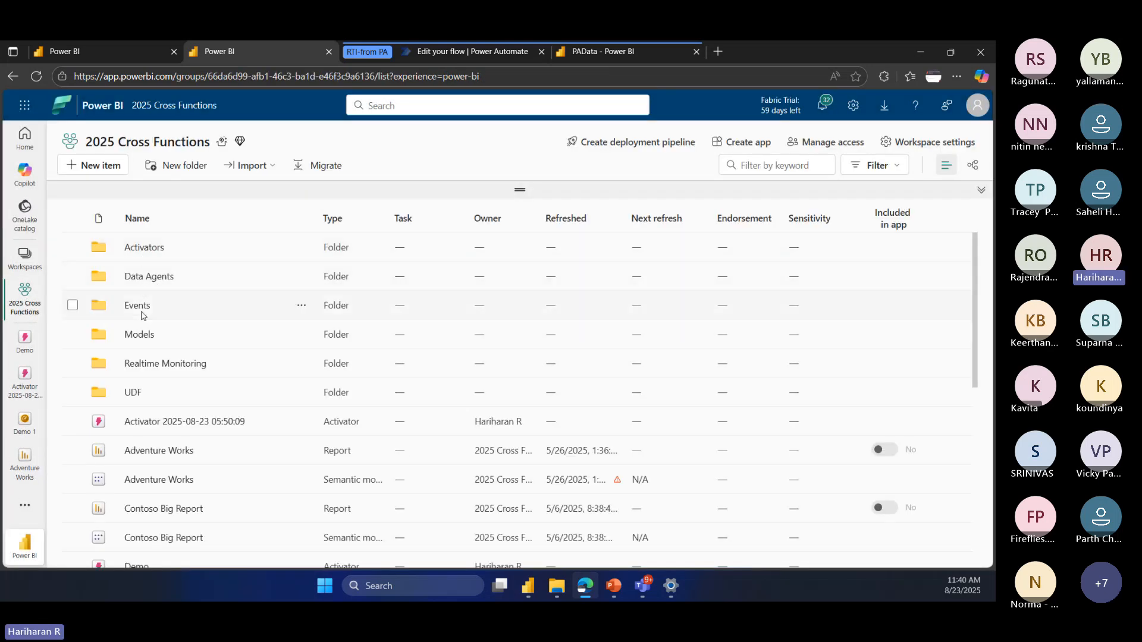
Step: Open the Yellow Taxi eventstream from the Events folder of the 2025 Cross Functions workspace
left_click(139, 306)
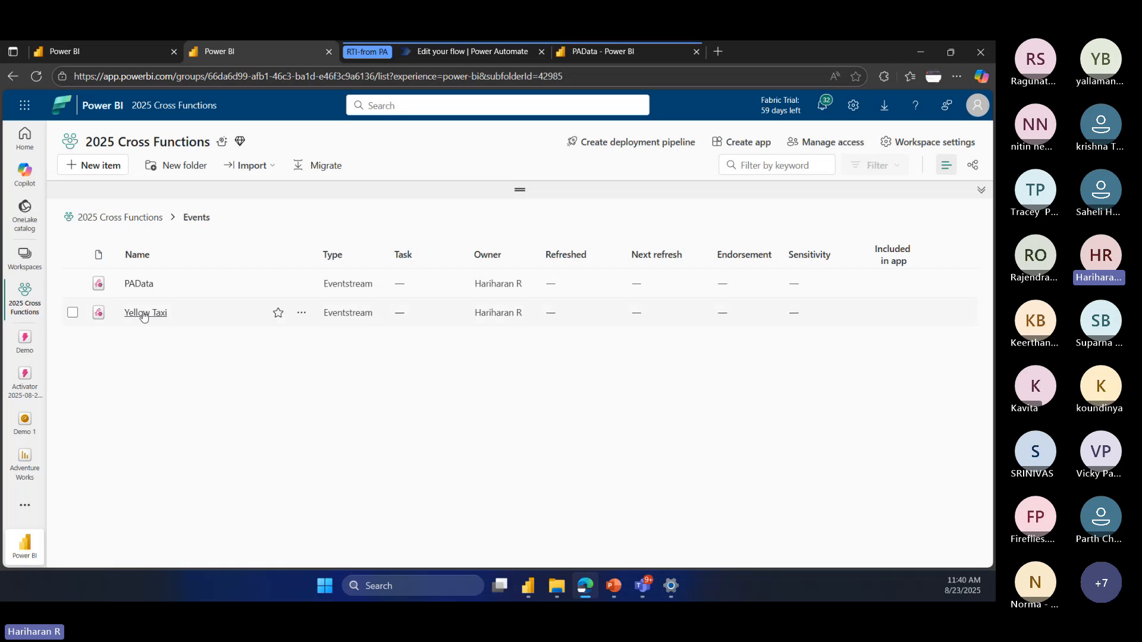
left_click(319, 314)
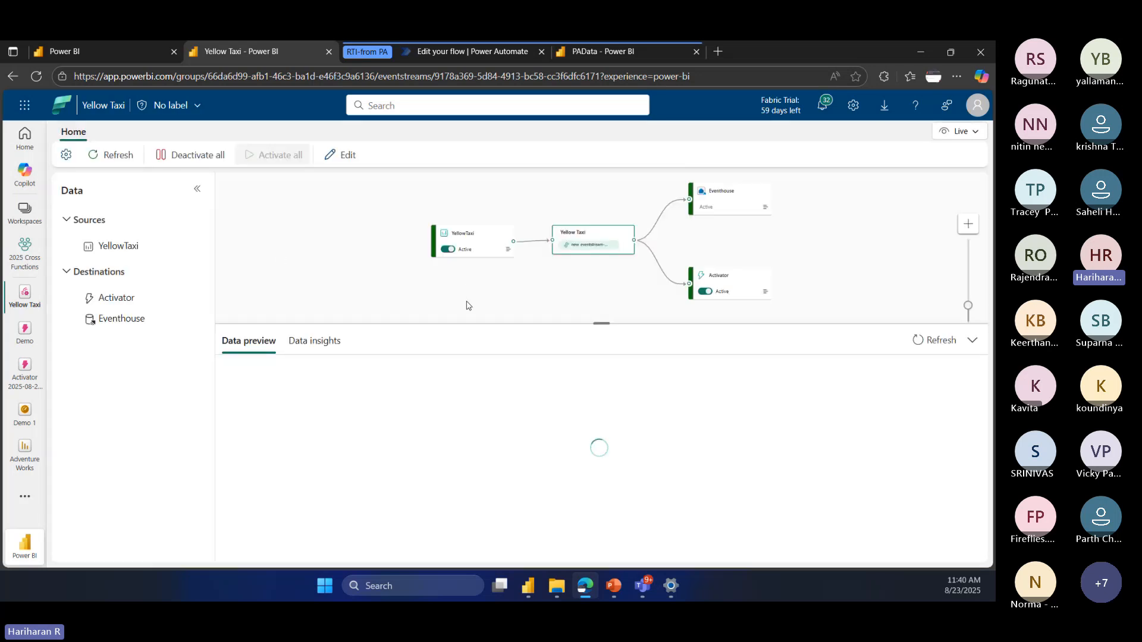
key("ctrl+plus")
key("ctrl+plus")
key("ctrl+plus")
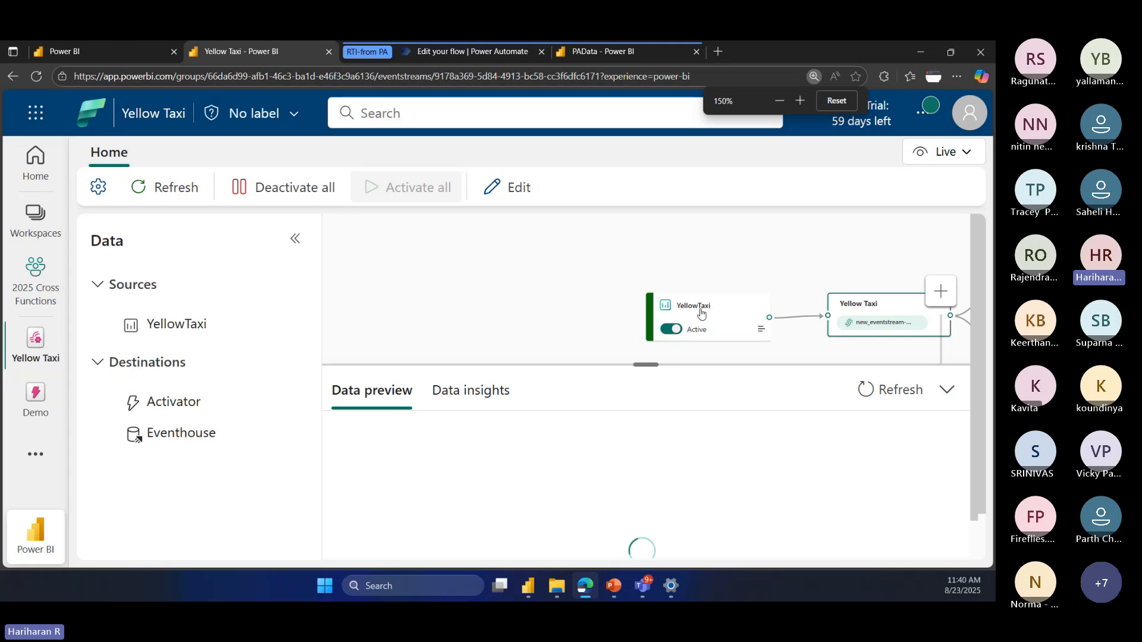
Step: Reposition the YellowTaxi source and Yellow Taxi stream nodes farther from the destinations, and examine their data previews
left_click(625, 295)
left_click_drag(626, 295, 458, 260)
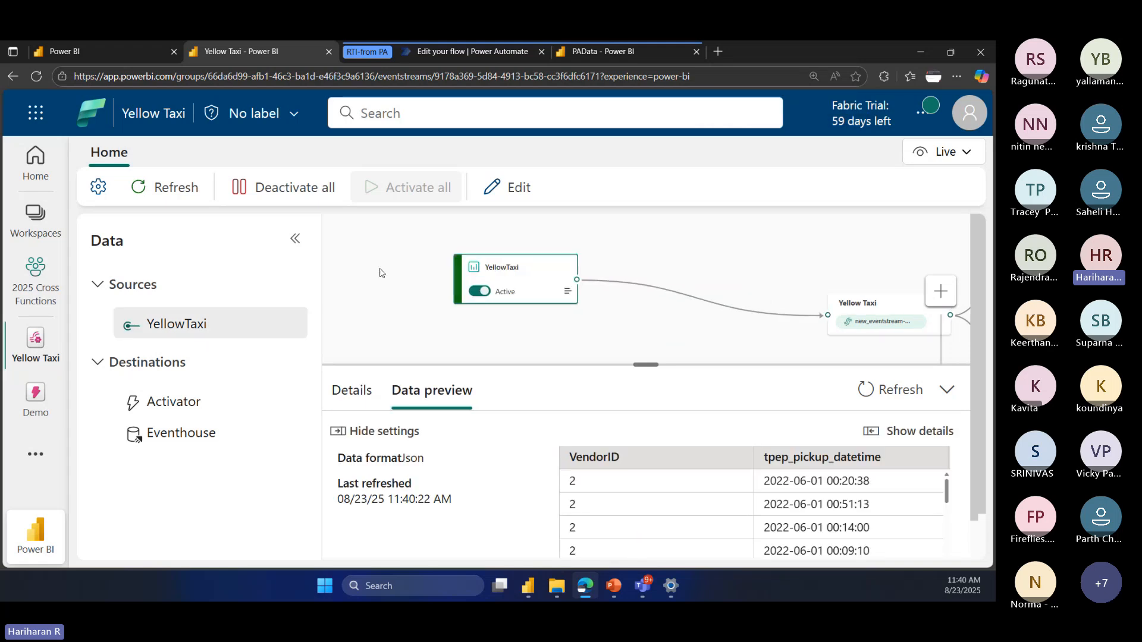
key("ctrl+minus")
key("ctrl+minus")
key("ctrl+minus")
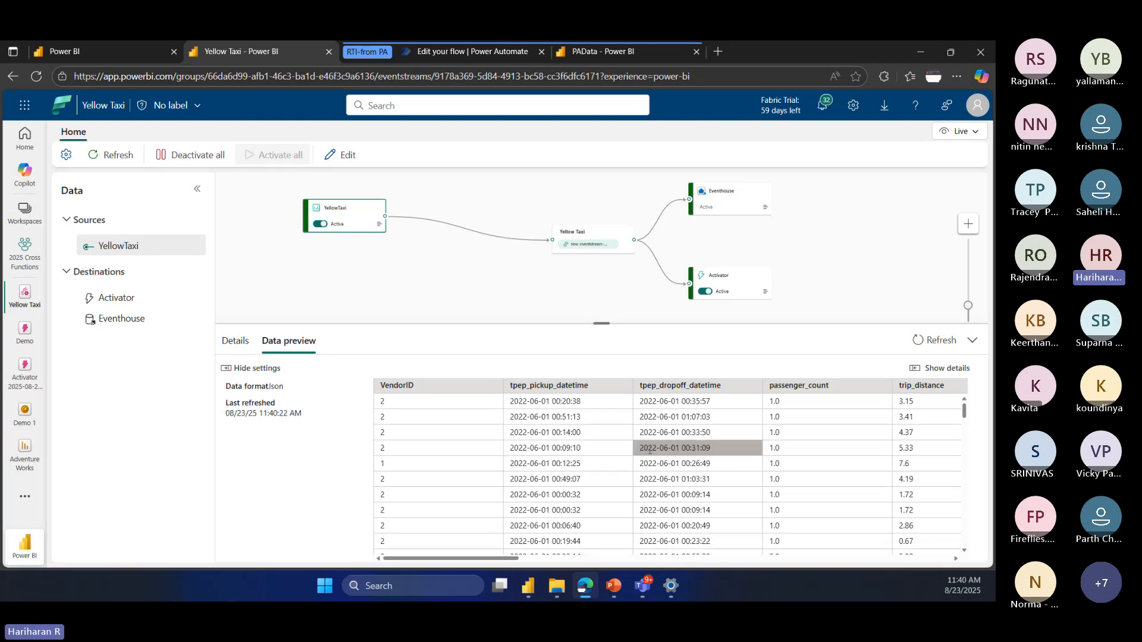
scroll(653, 449, "down", 5)
scroll(652, 447, "up", 3)
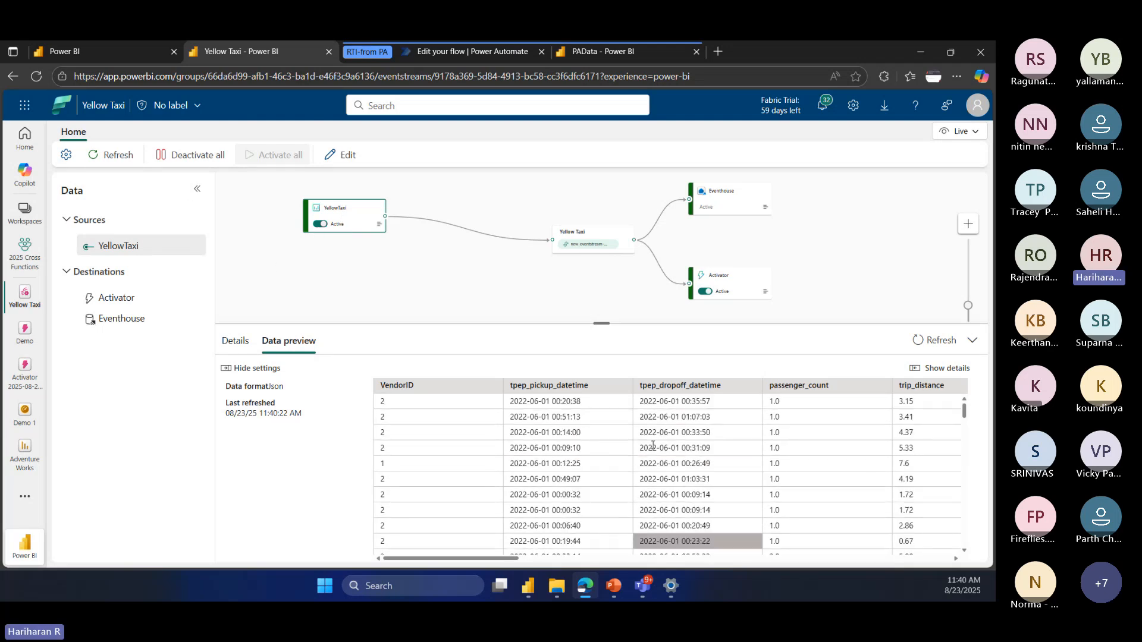
left_click_drag(580, 234, 493, 212)
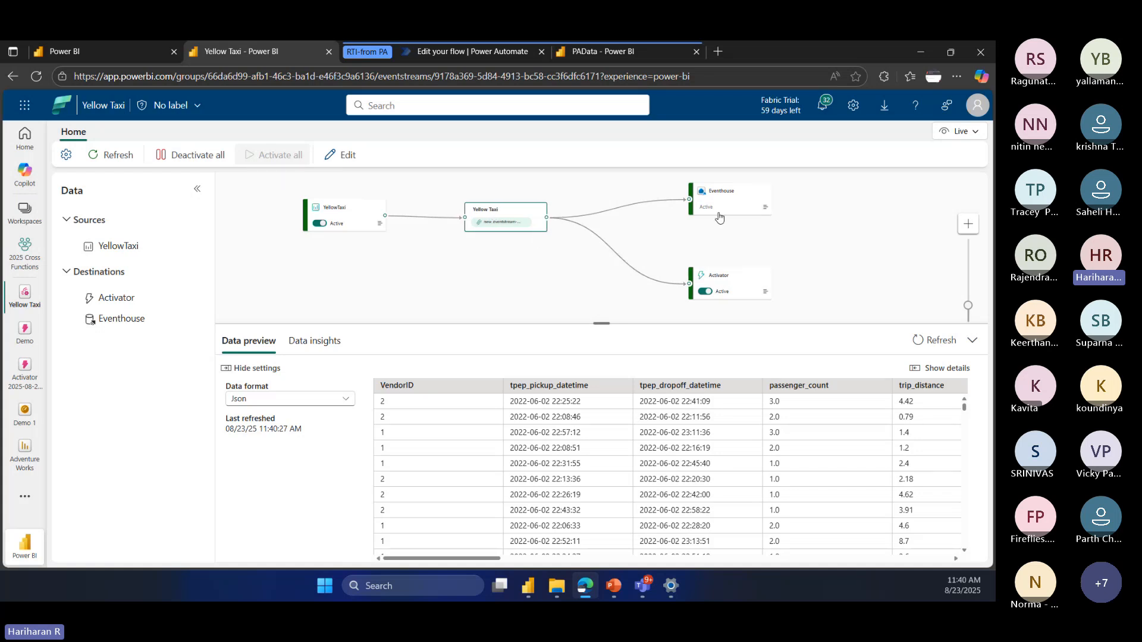
Step: Switch the Yellow Taxi eventstream to edit mode and review the available event transformations and destination types
left_click(358, 157)
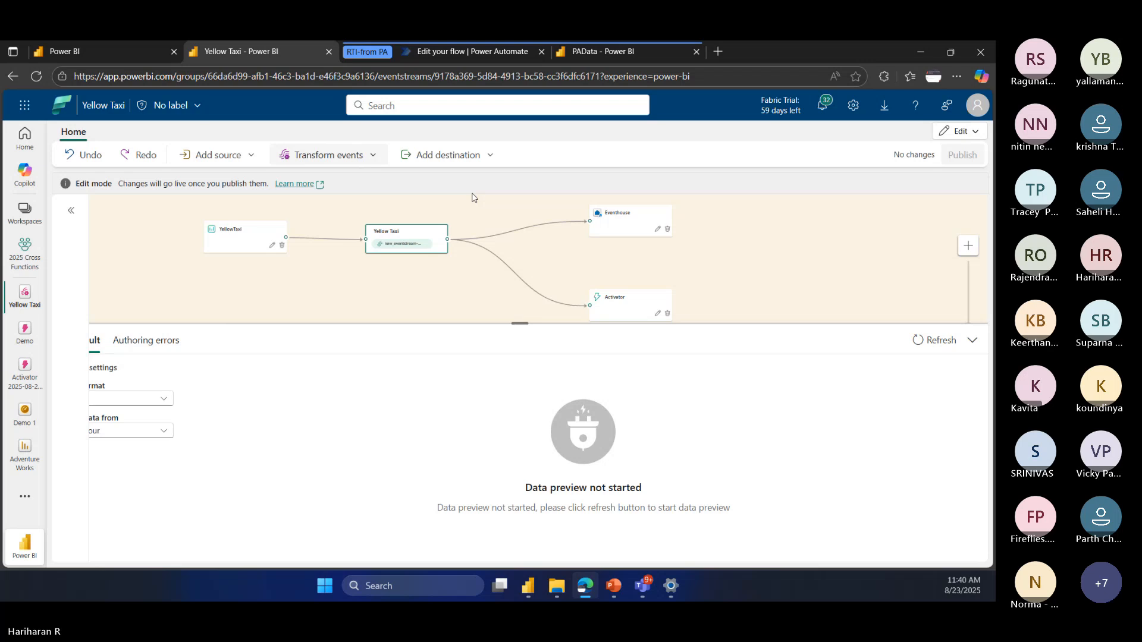
left_click(328, 155)
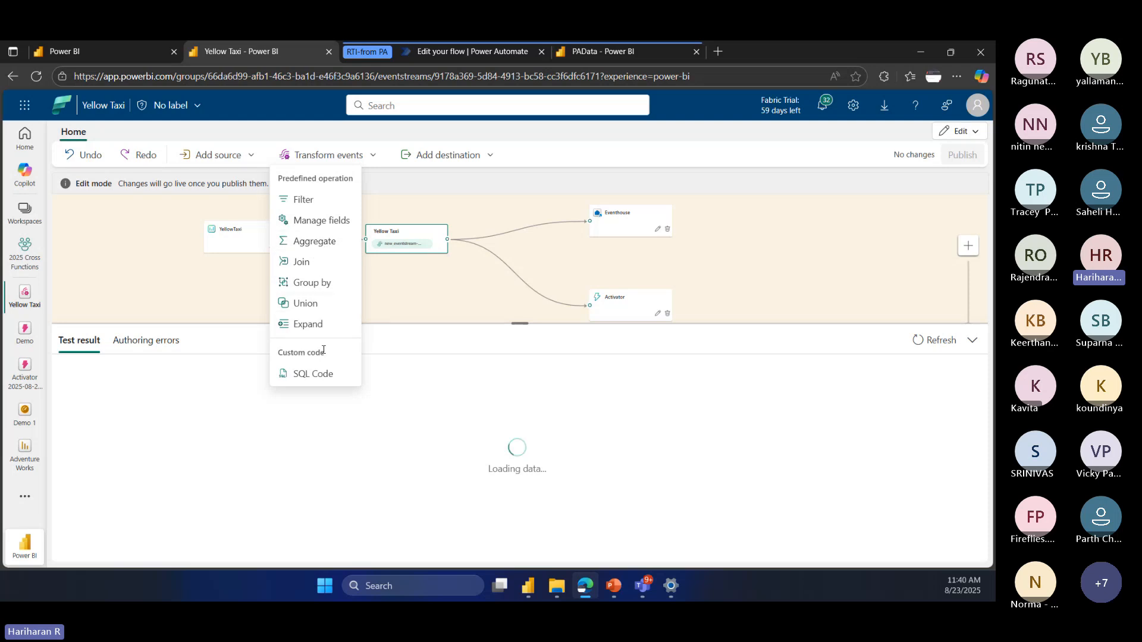
left_click(576, 157)
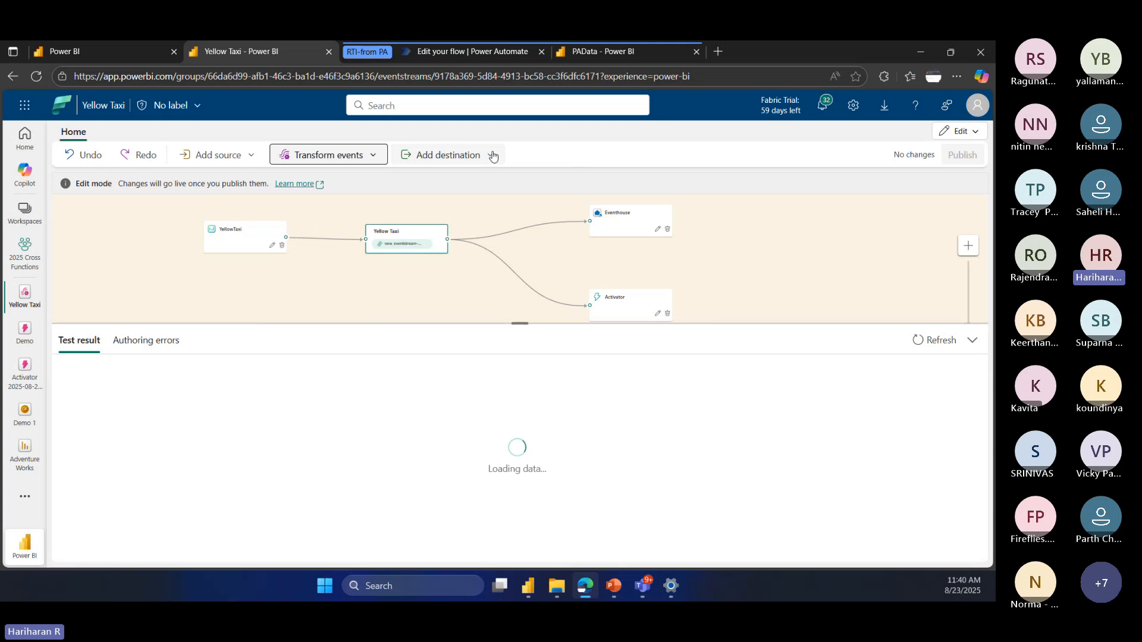
left_click(490, 156)
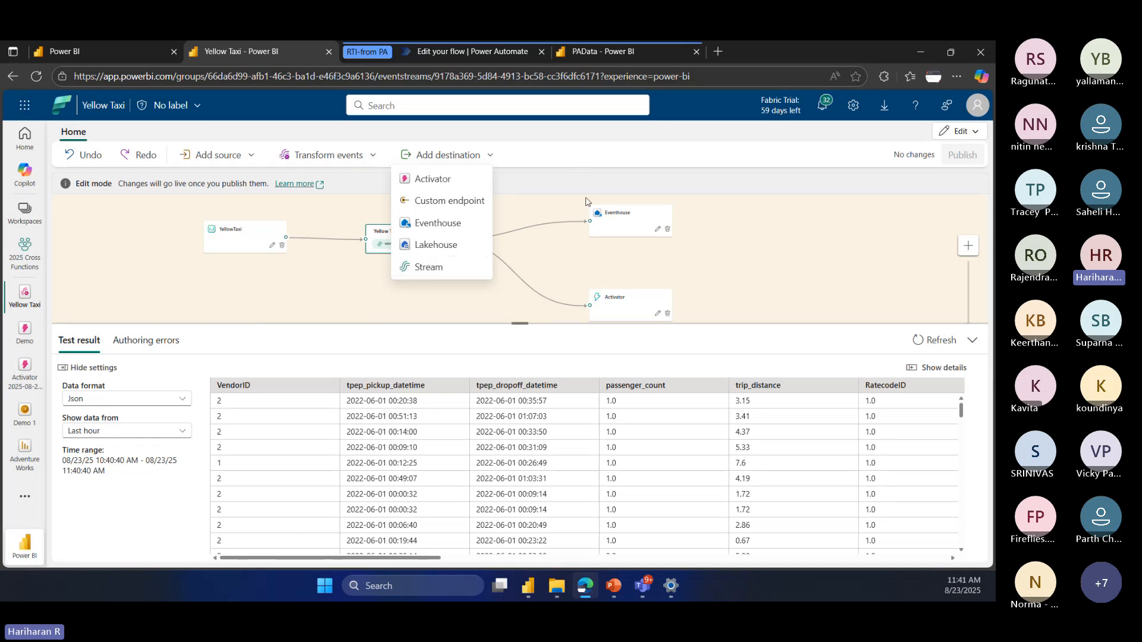
left_click(581, 158)
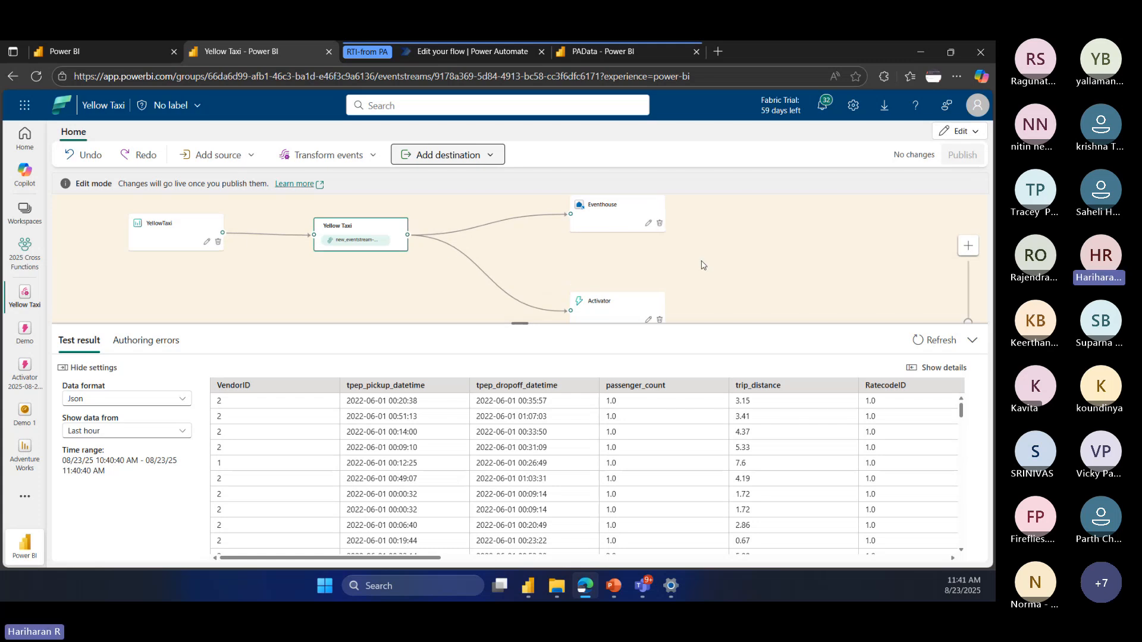
Step: Move the Eventhouse and Activator destination nodes closer to the Yellow Taxi stream
left_click(569, 217)
left_click(604, 309)
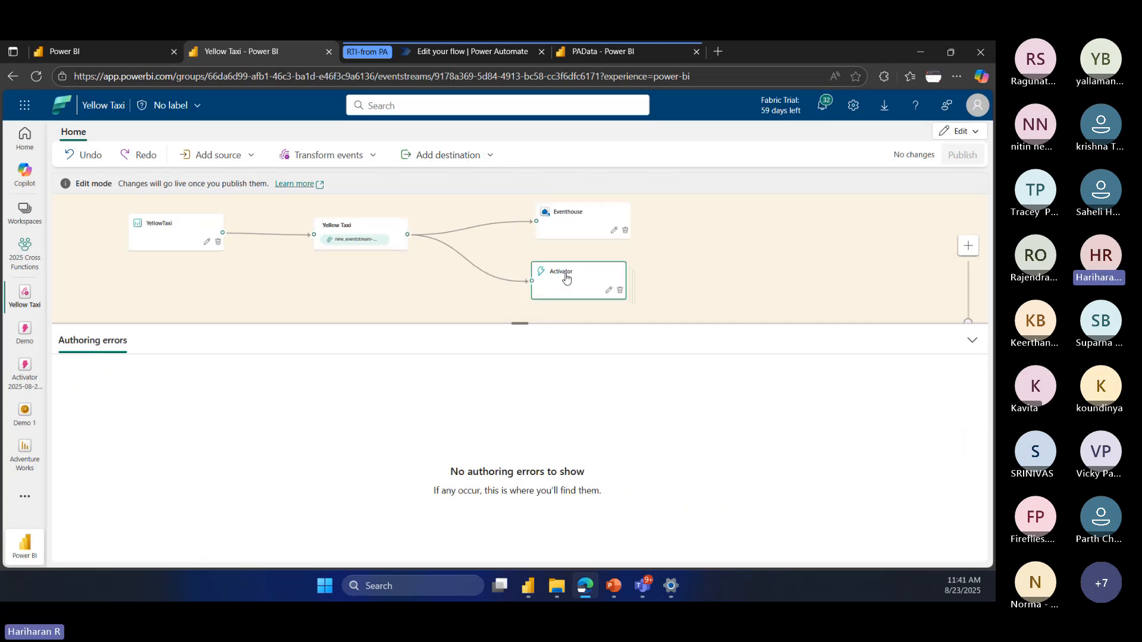
left_click(574, 220)
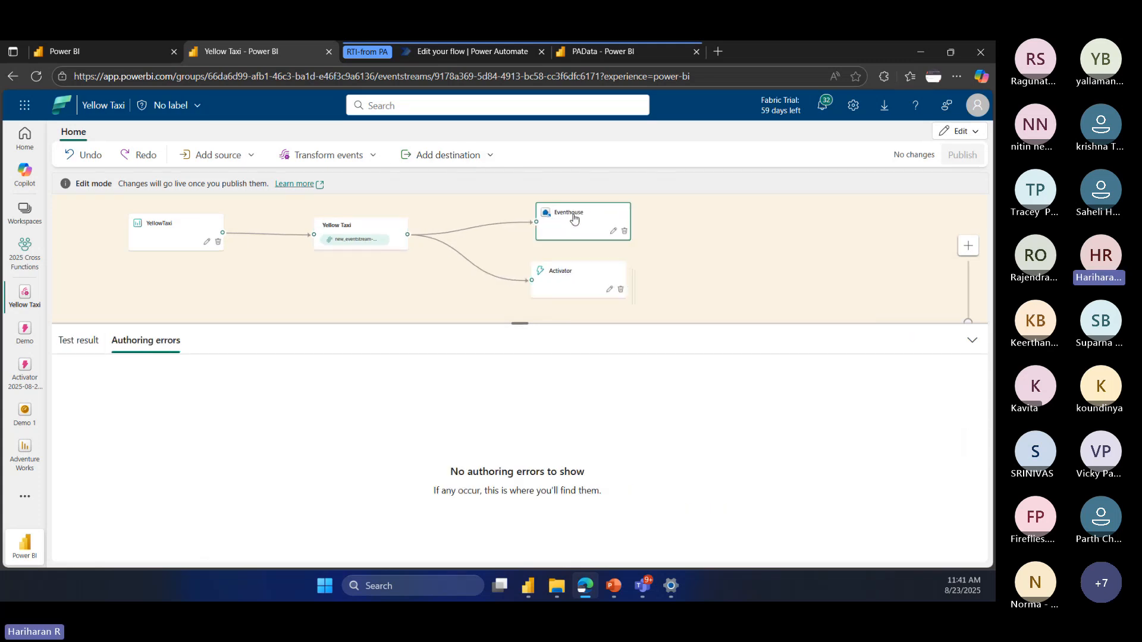
Step: Examine the settings of the Eventhouse and Activator destinations, closing each without changes
left_click(613, 231)
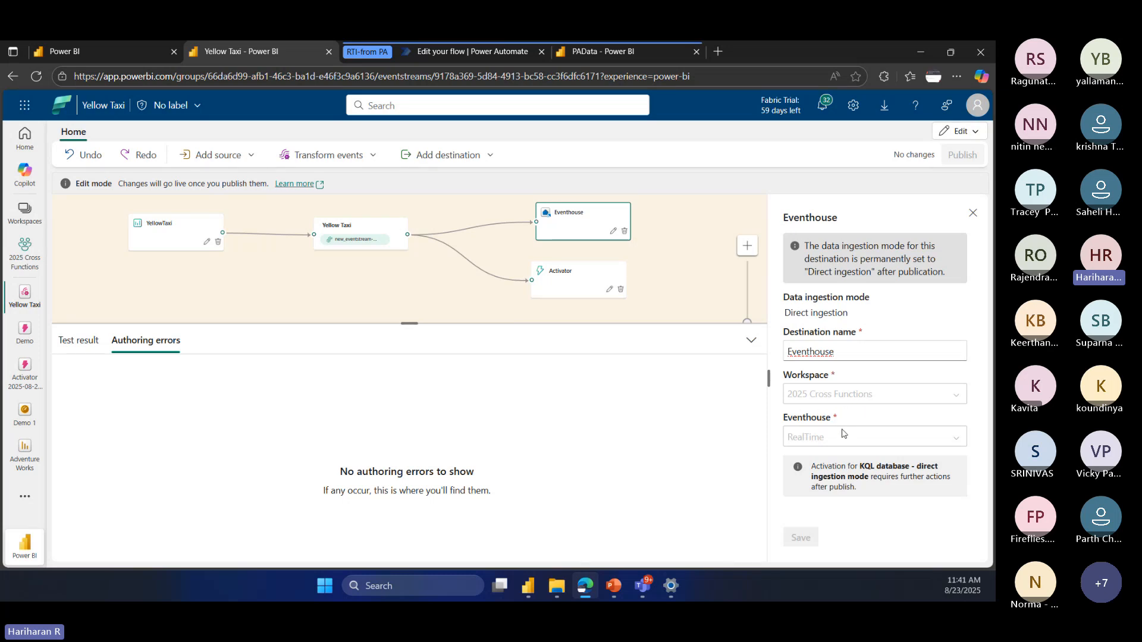
left_click(973, 213)
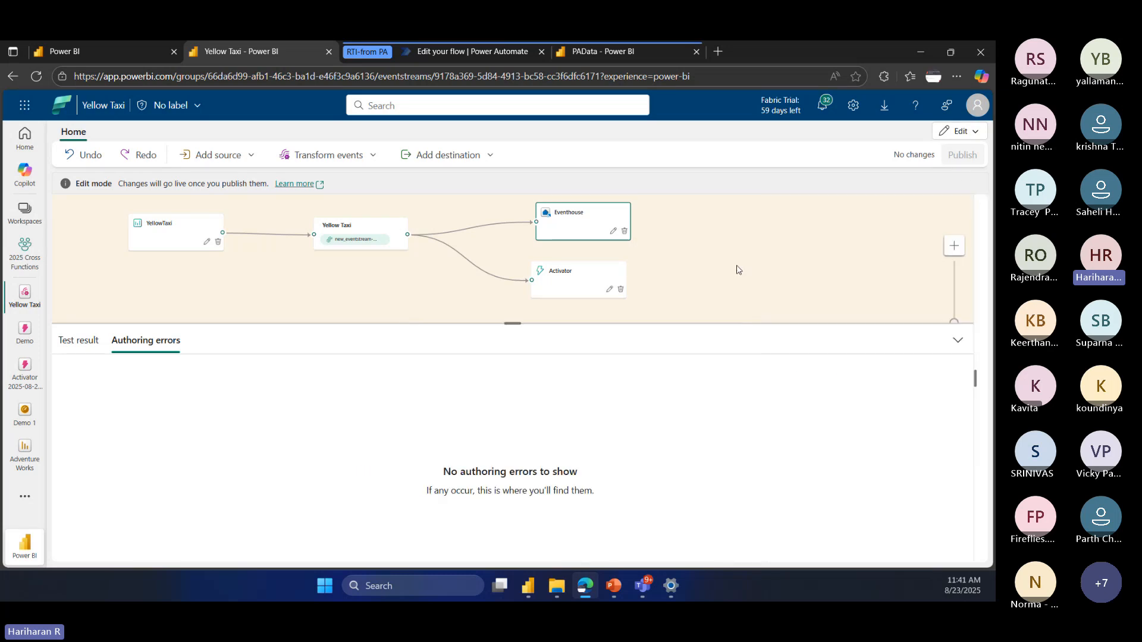
left_click(609, 289)
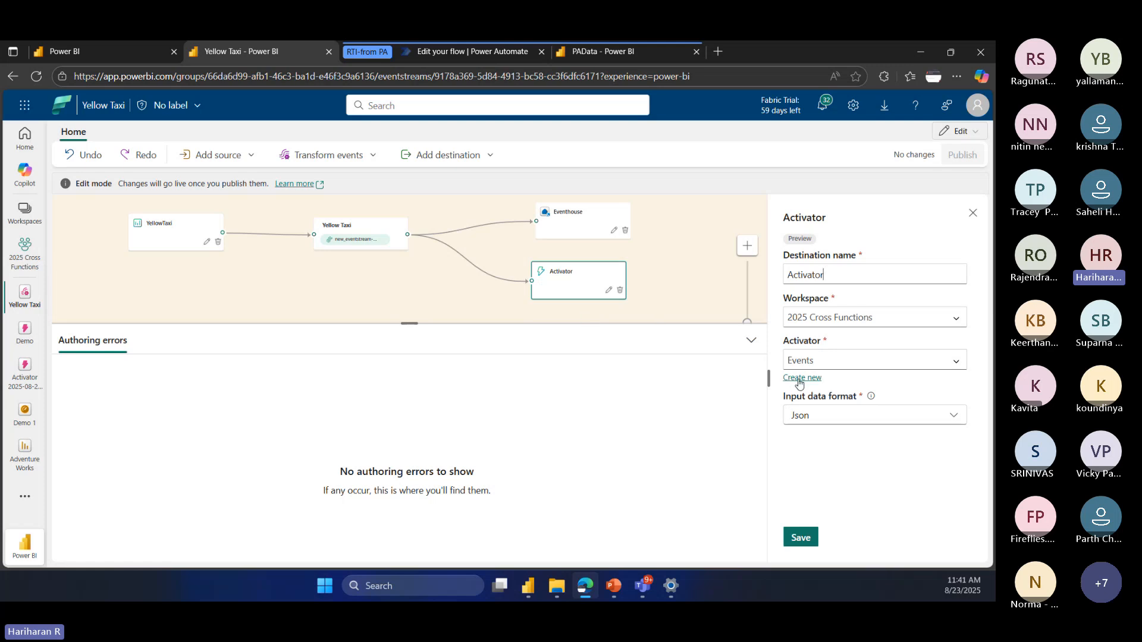
left_click(973, 212)
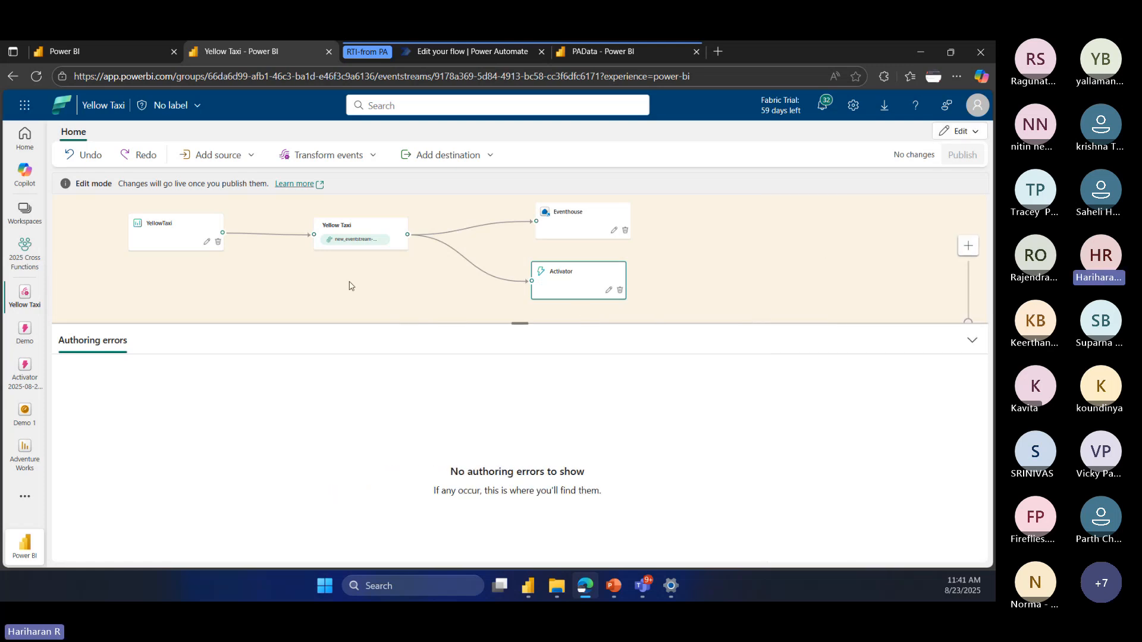
Step: Inspect the YellowTaxi source and the Yellow Taxi stream it feeds on the eventstream canvas
left_click(162, 227)
left_click(355, 229)
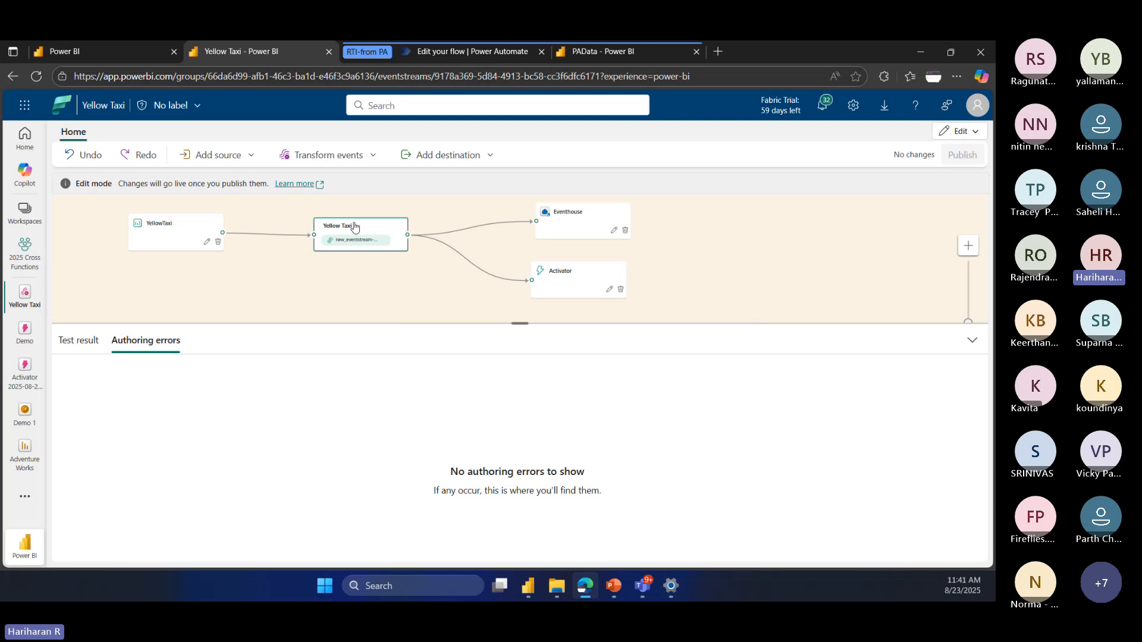
left_click(183, 226)
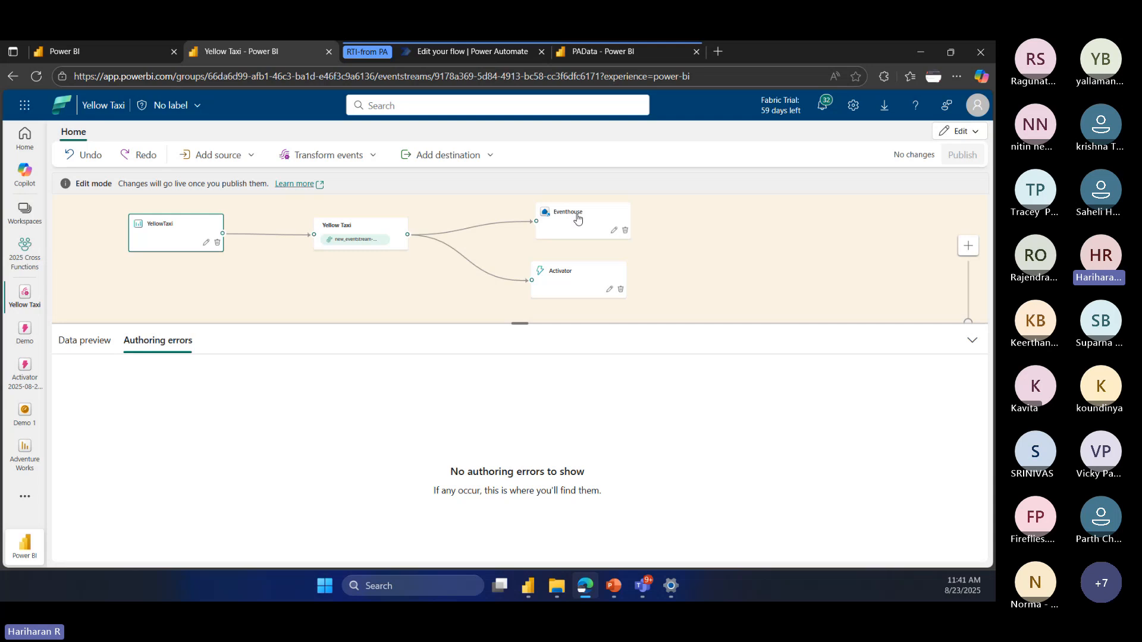
Step: Check which source types can be added to the Yellow Taxi eventstream, and return to the 2025 Cross Functions workspace
left_click(247, 161)
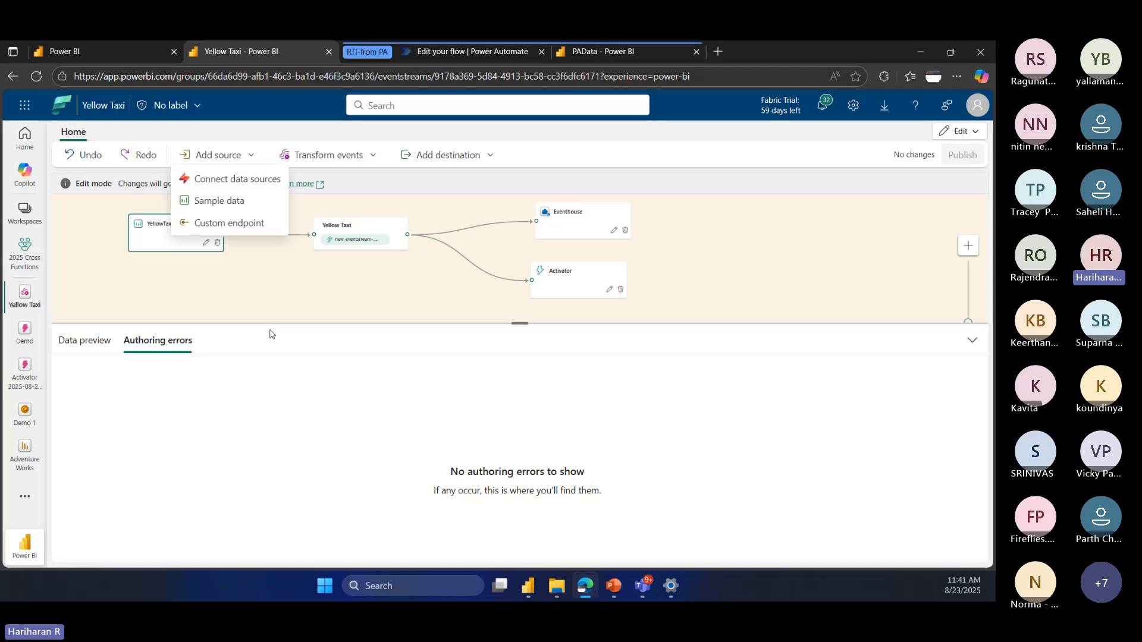
key("Escape")
left_click(24, 254)
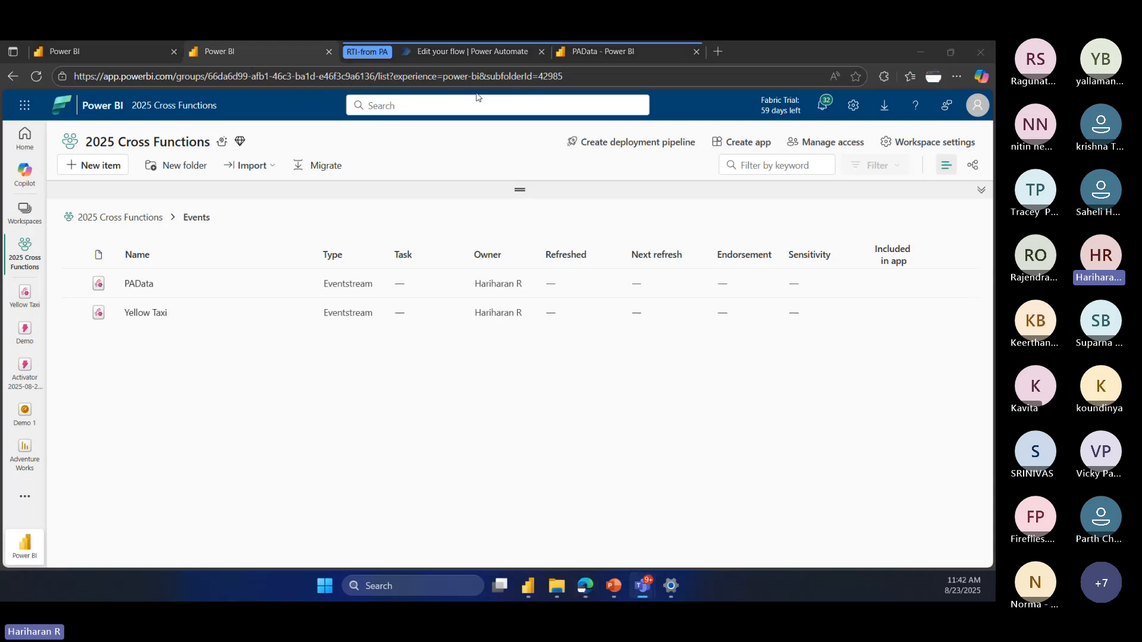
Step: Switch to the Power Automate flow, search "power" to review the Power BI actions for a new step, and discard that step
left_click(462, 50)
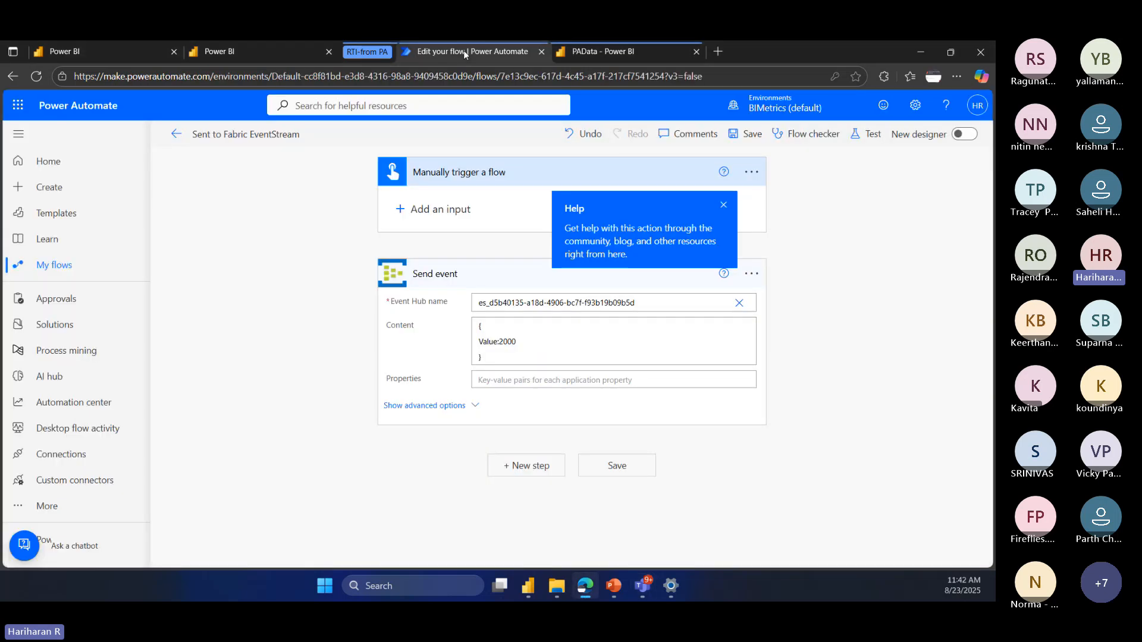
left_click(722, 206)
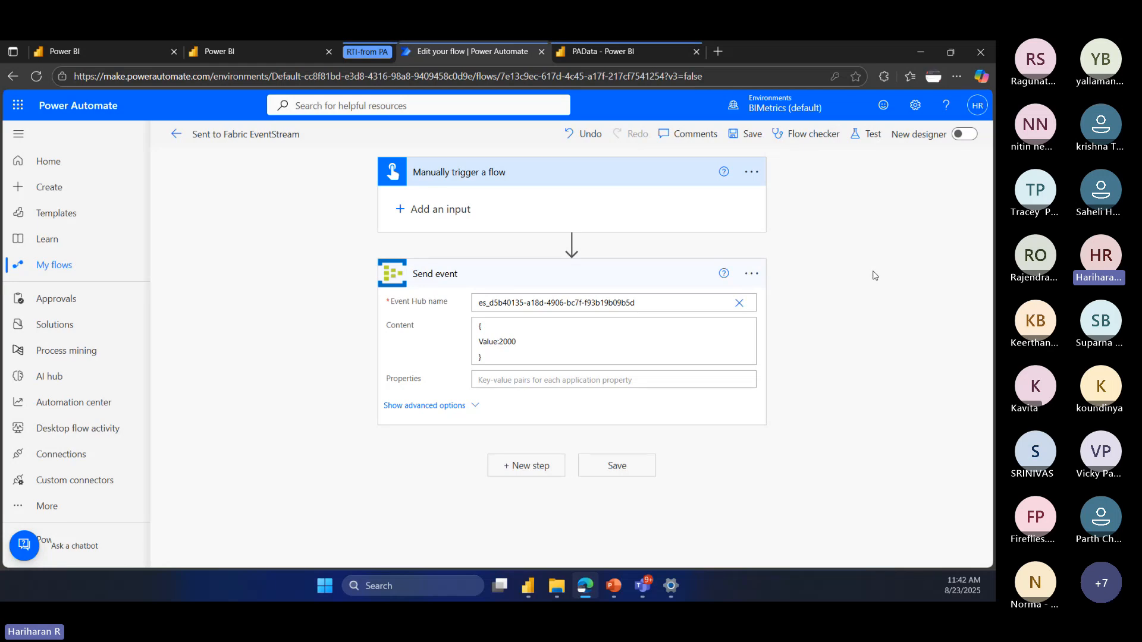
left_click(537, 471)
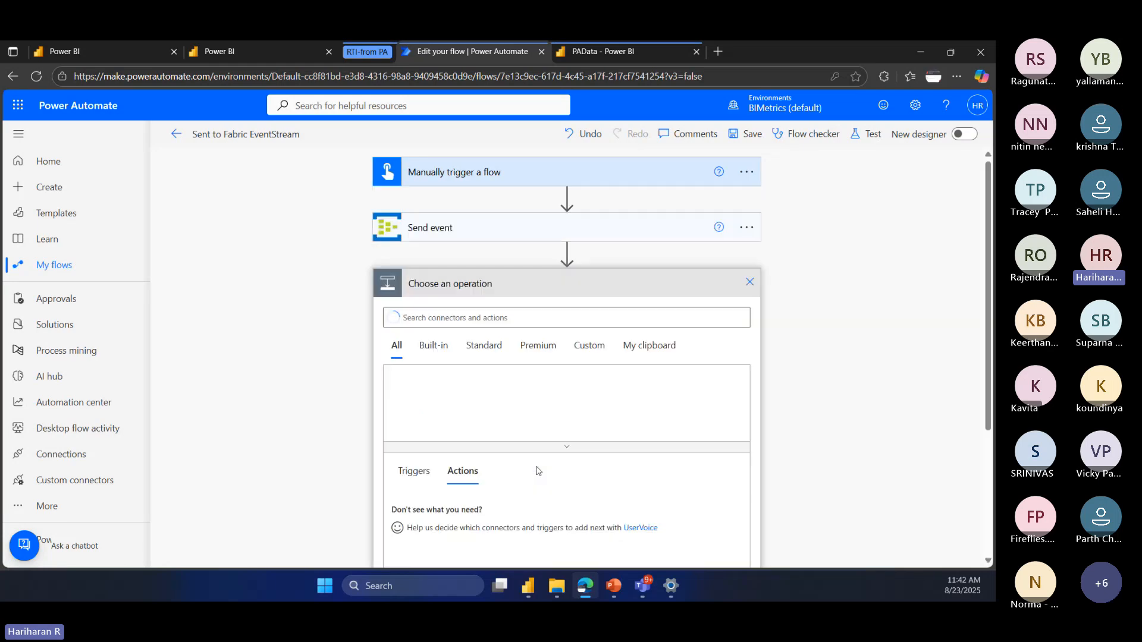
left_click(464, 319)
type("even")
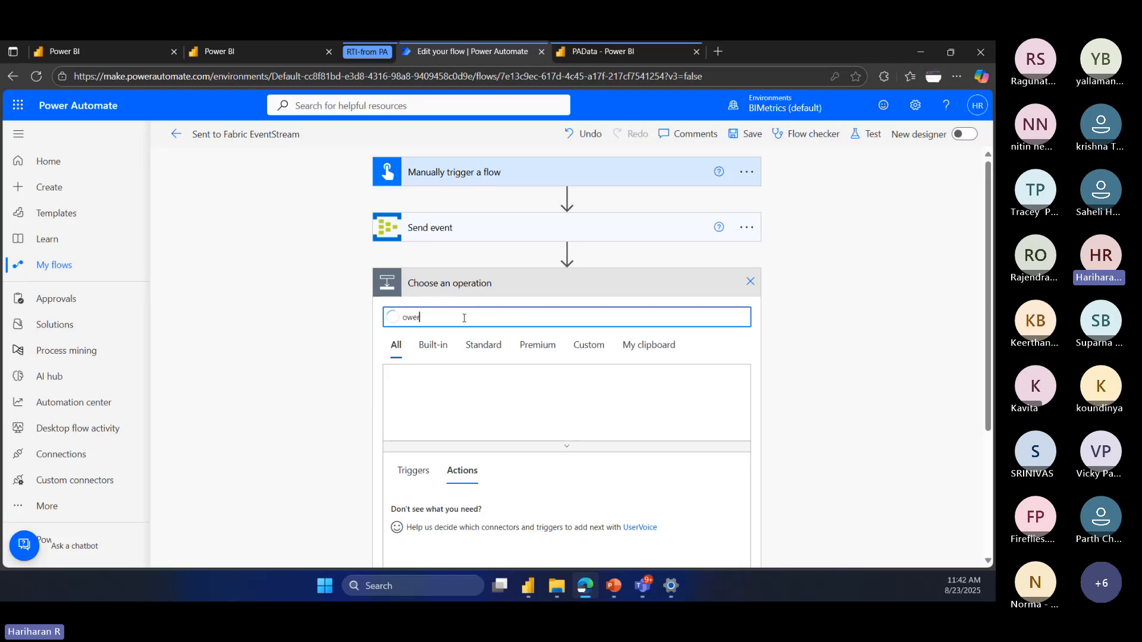
key("BackSpace")
key("BackSpace")
key("BackSpace")
key("BackSpace")
type("power")
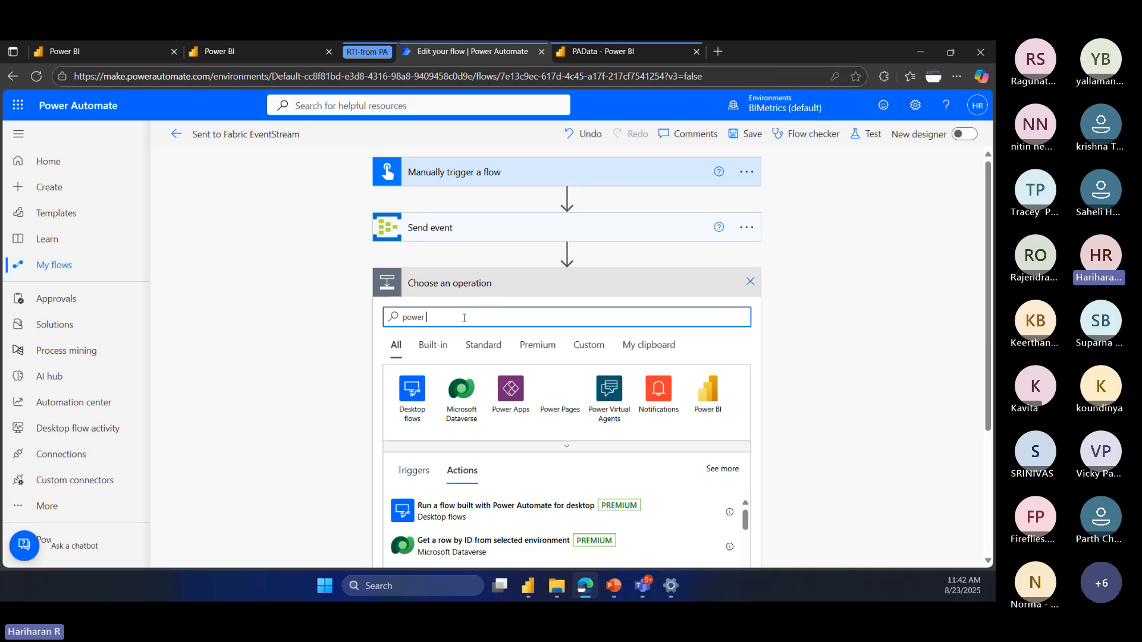
left_click(708, 391)
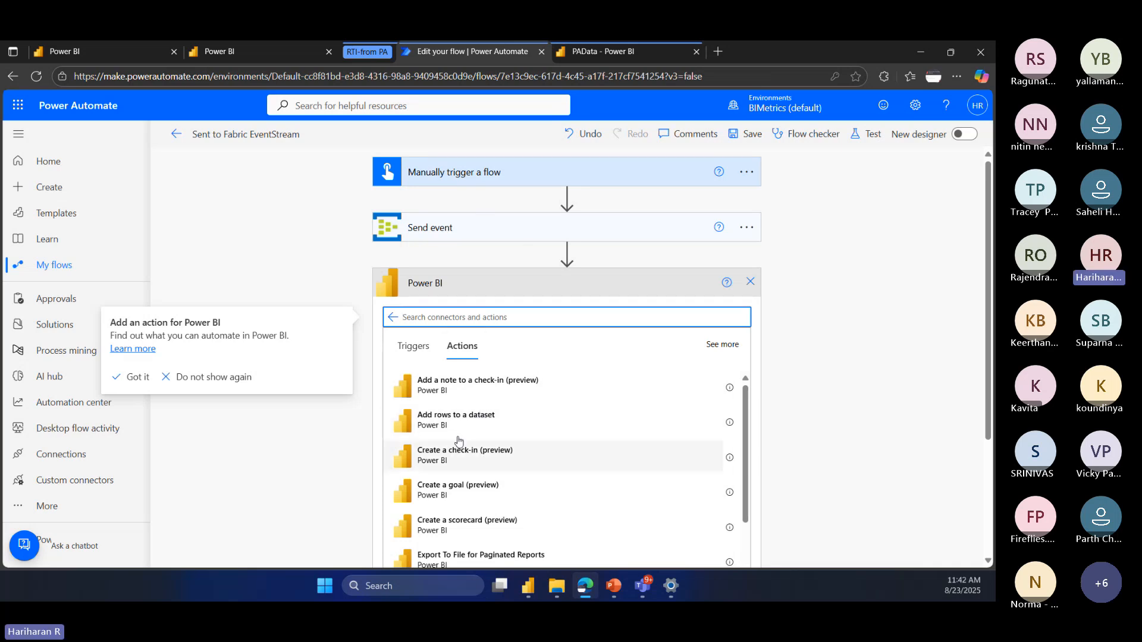
left_click(751, 283)
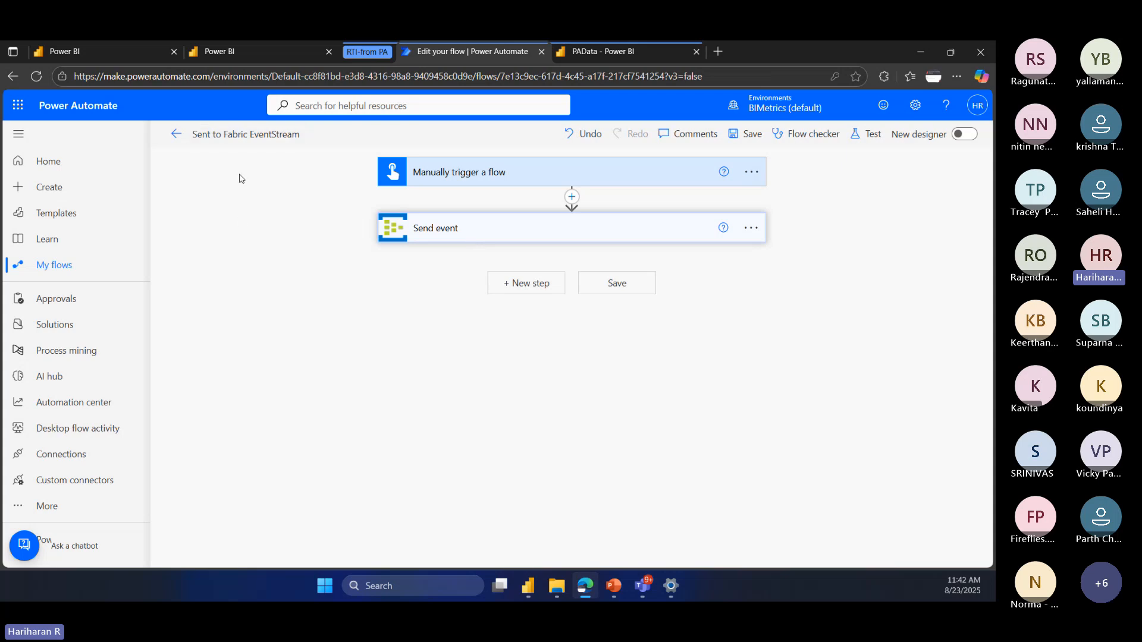
Step: Return to the Power BI workspace and create a new eventstream named PADemo1 in the Events folder
left_click(240, 50)
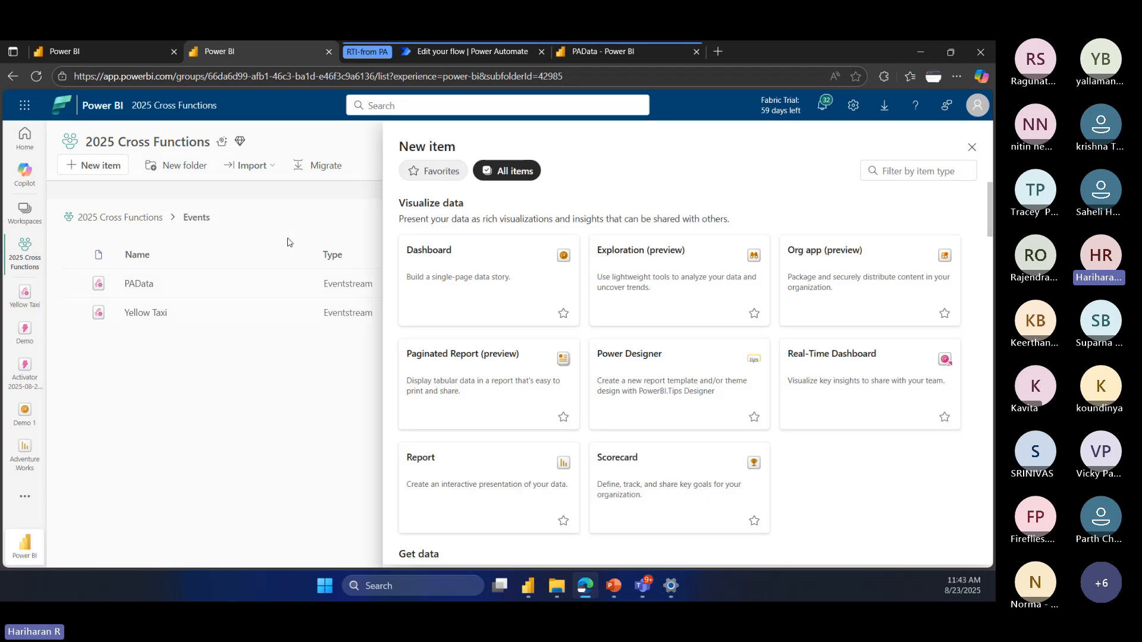
left_click(921, 170)
type("eve")
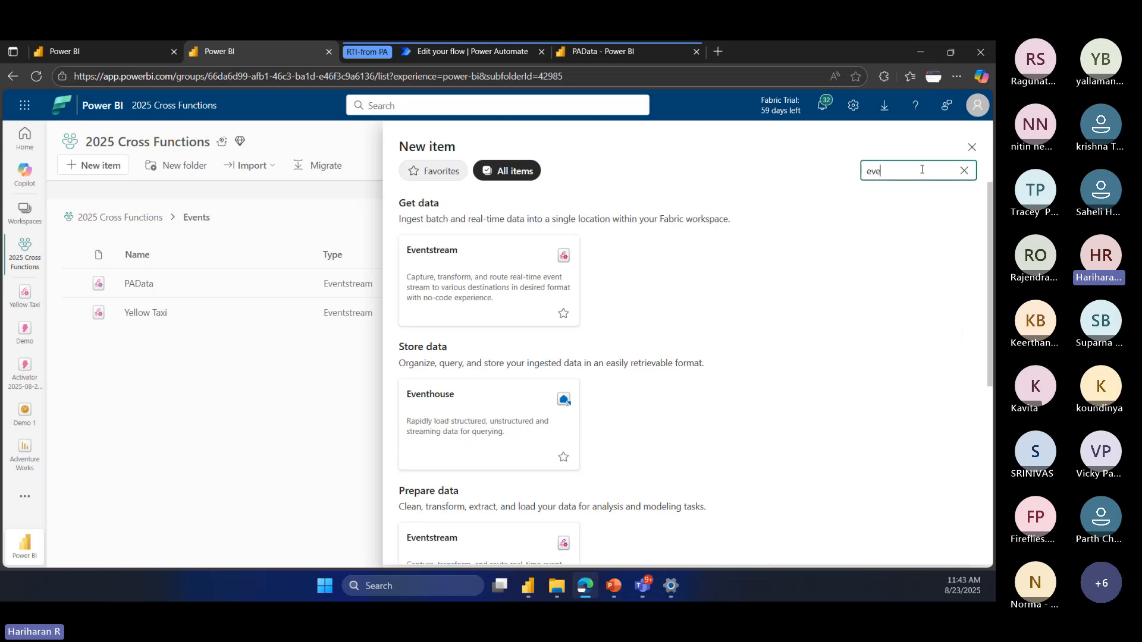
left_click(448, 280)
left_click(456, 345)
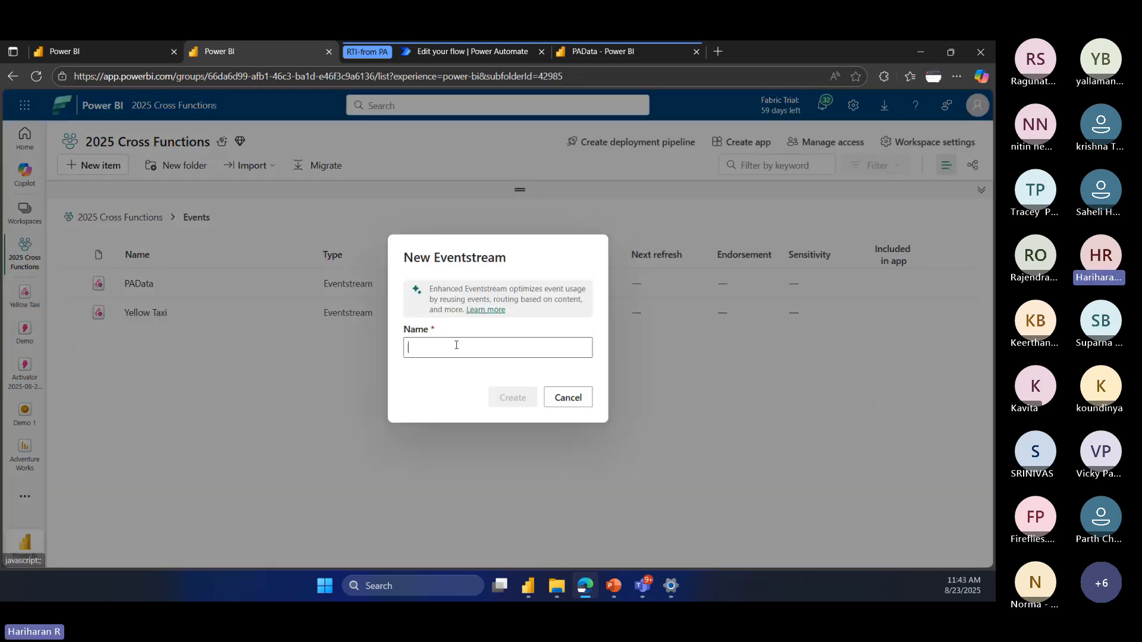
type("PADe")
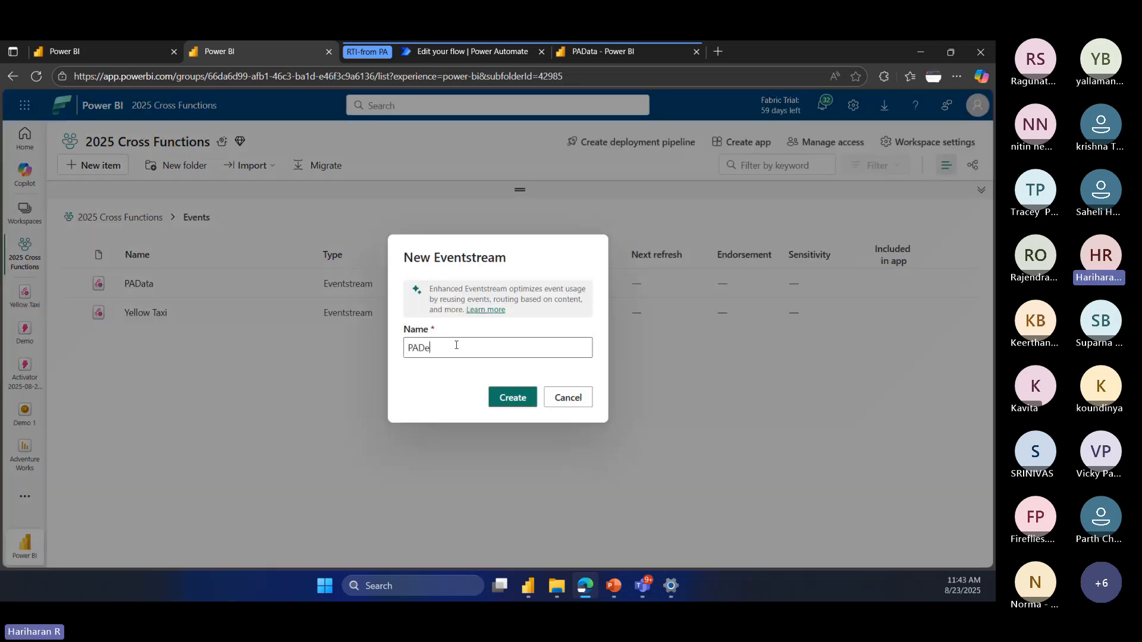
type("mo1")
left_click(511, 398)
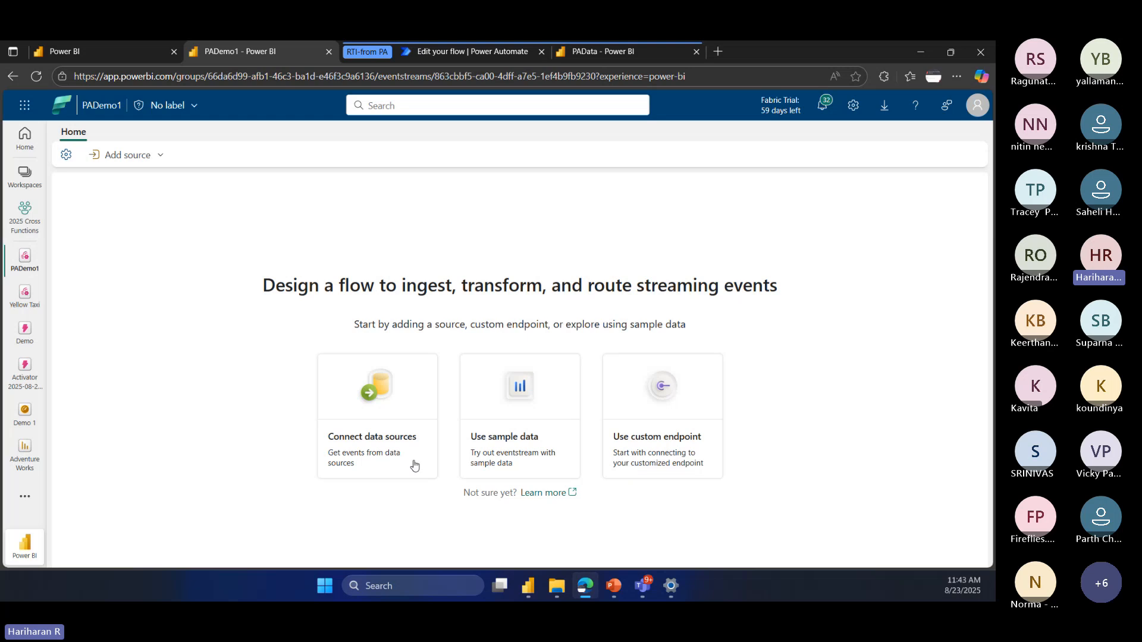
Step: Browse the full catalogue of data sources that can be connected to the eventstream, and close it without connecting any
left_click(375, 450)
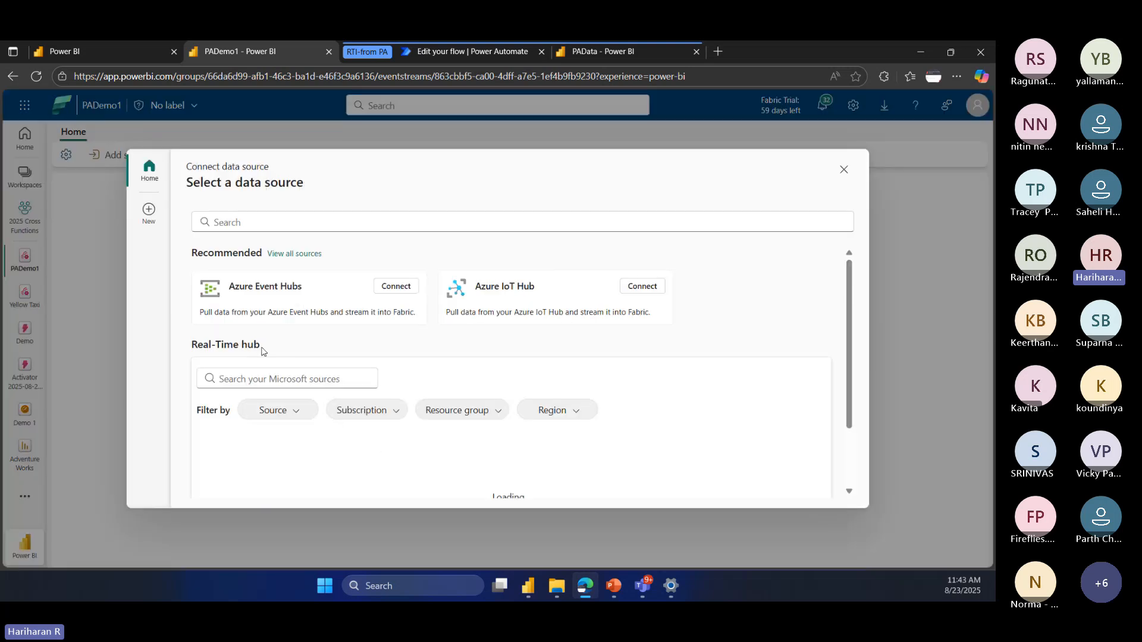
scroll(333, 365, "down", 2)
scroll(433, 358, "up", 2)
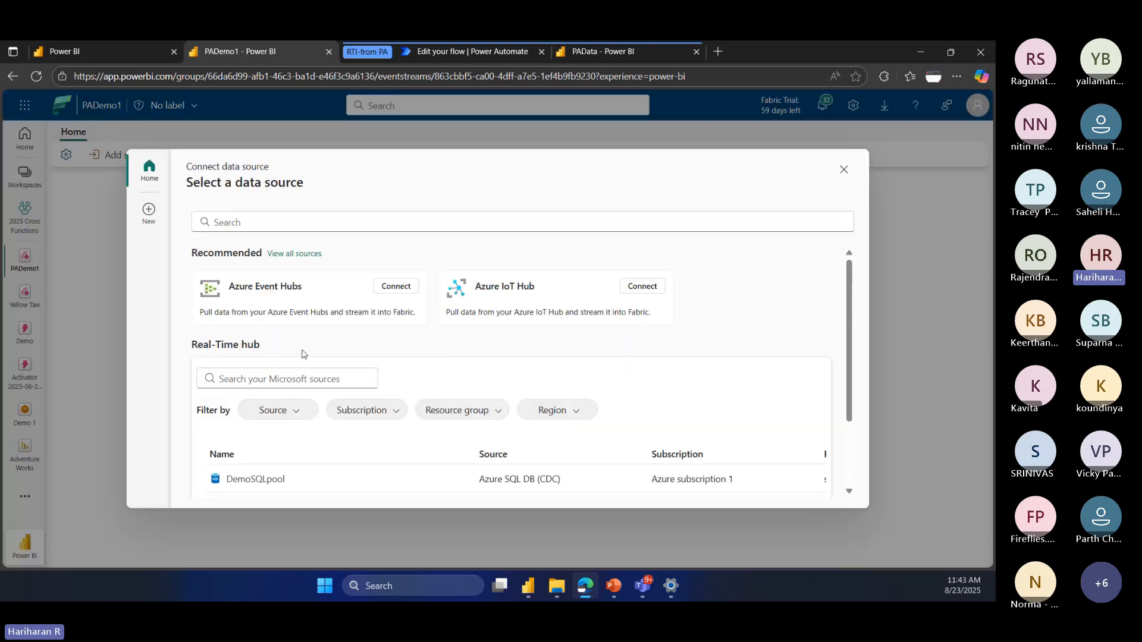
left_click(297, 253)
scroll(387, 359, "down", 5)
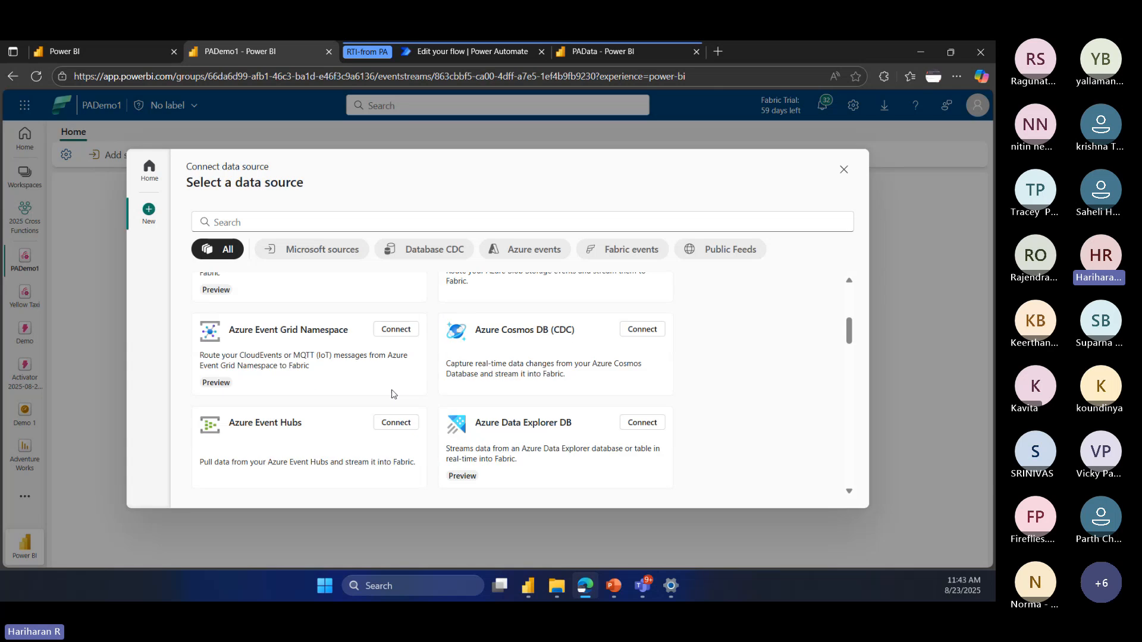
scroll(392, 394, "up", 5)
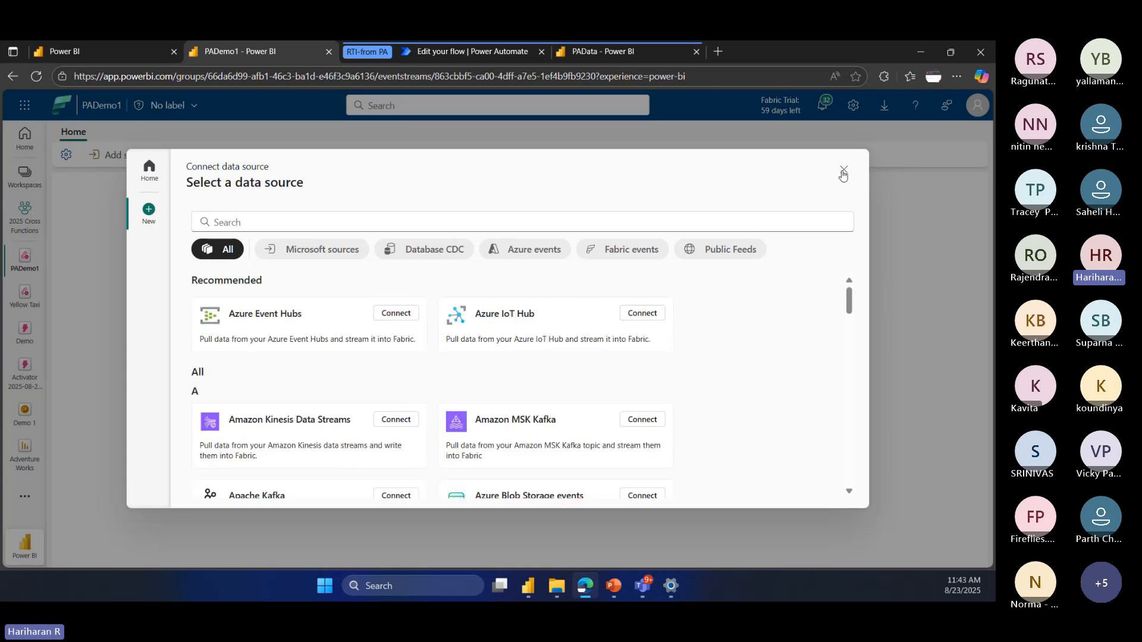
scroll(504, 383, "down", 10)
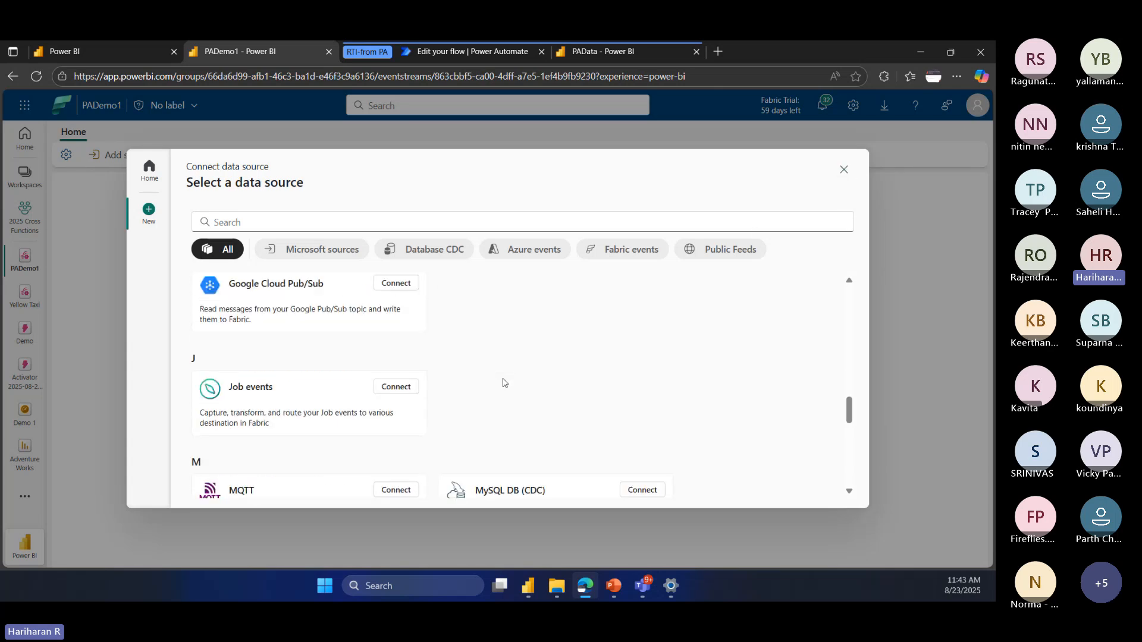
scroll(505, 382, "down", 5)
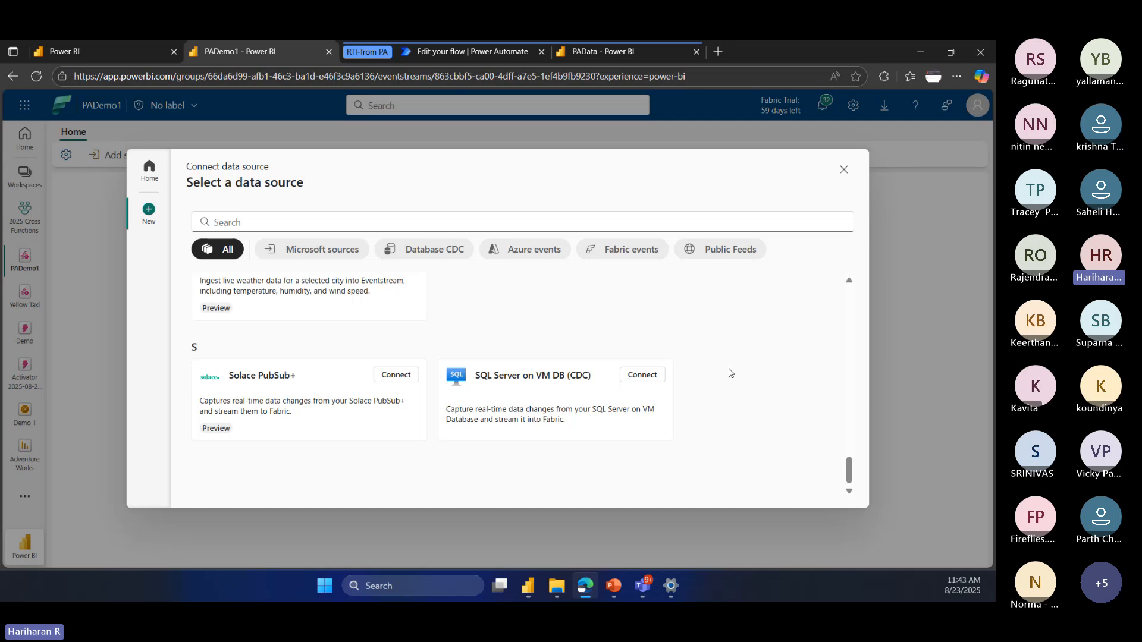
scroll(815, 333, "up", 10)
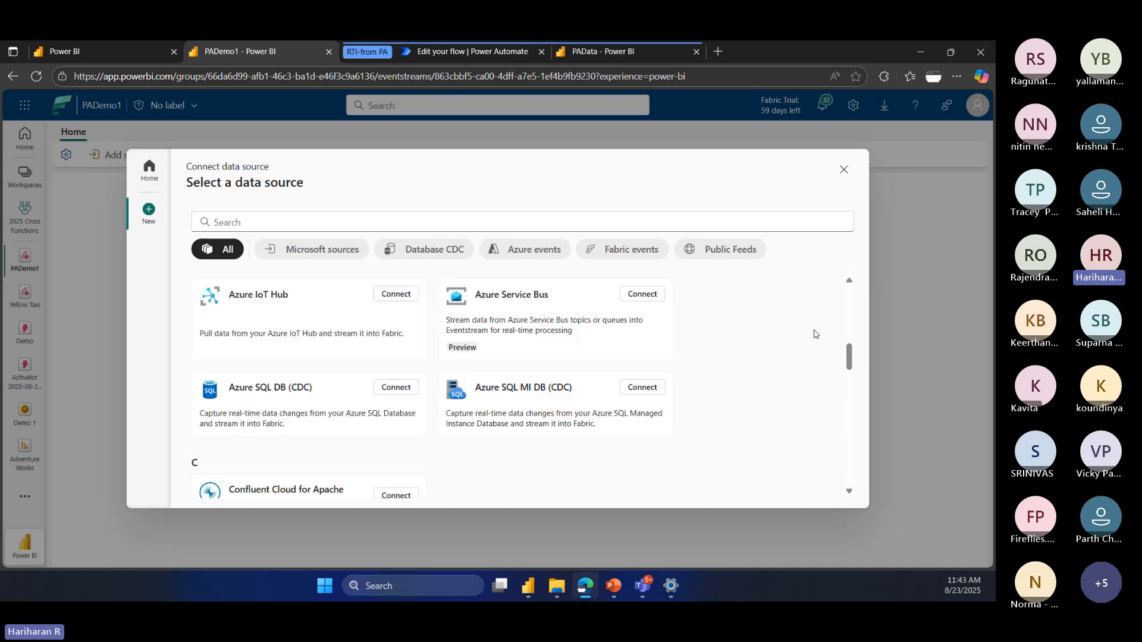
scroll(788, 379, "up", 3)
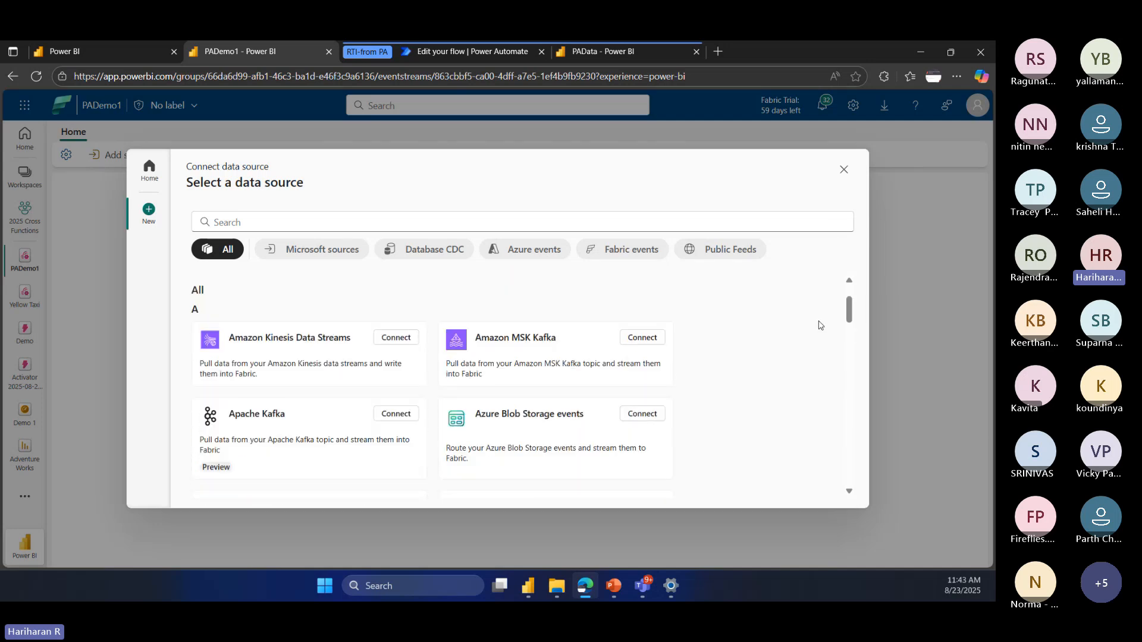
left_click(843, 172)
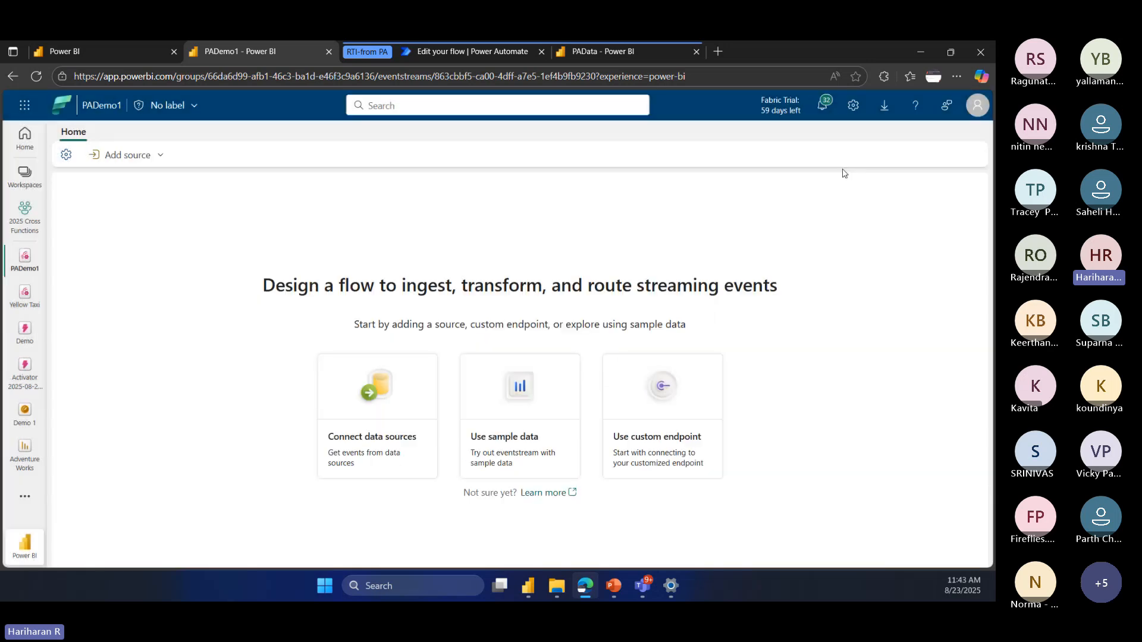
Step: Add a custom endpoint source with the default name and schema association inactive, and publish the PADemo1 eventstream
left_click(672, 451)
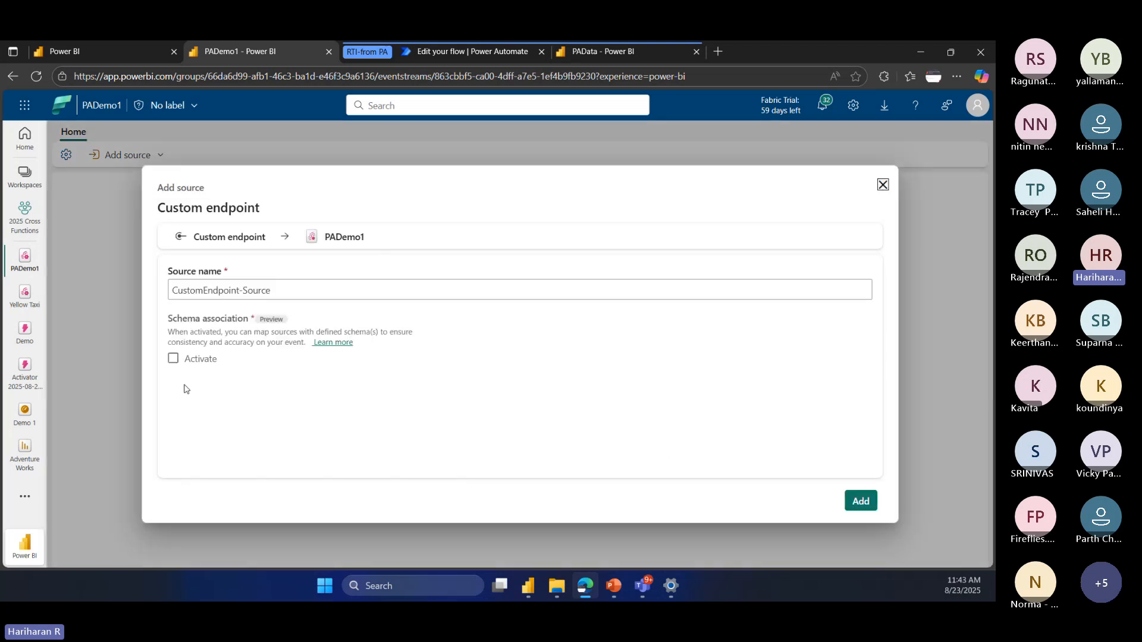
left_click(266, 299)
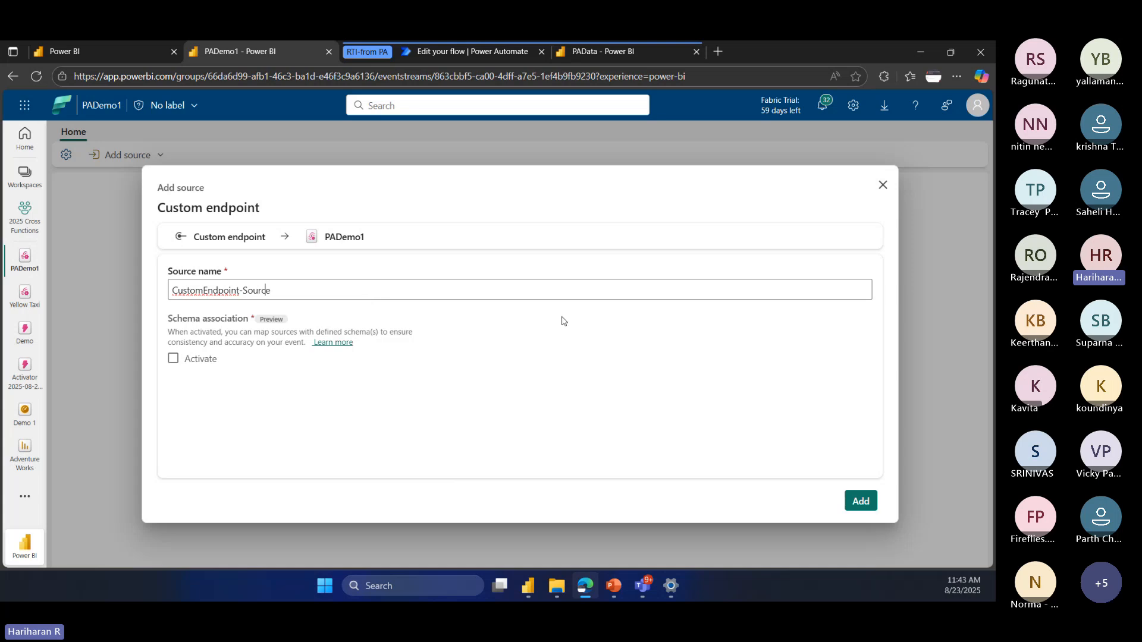
left_click(854, 506)
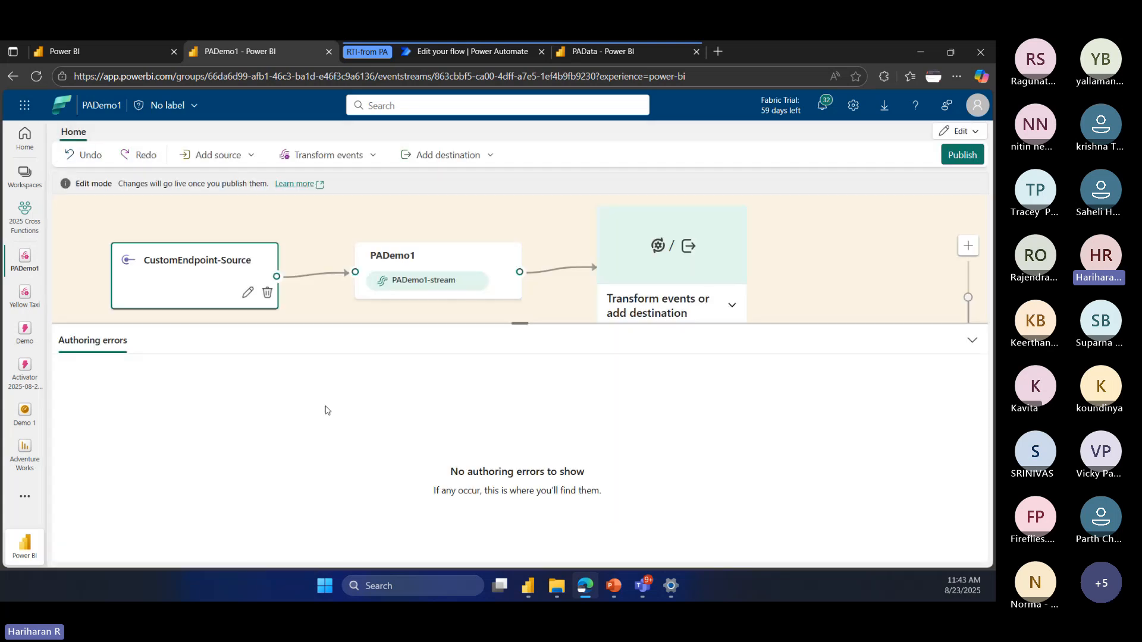
left_click(957, 157)
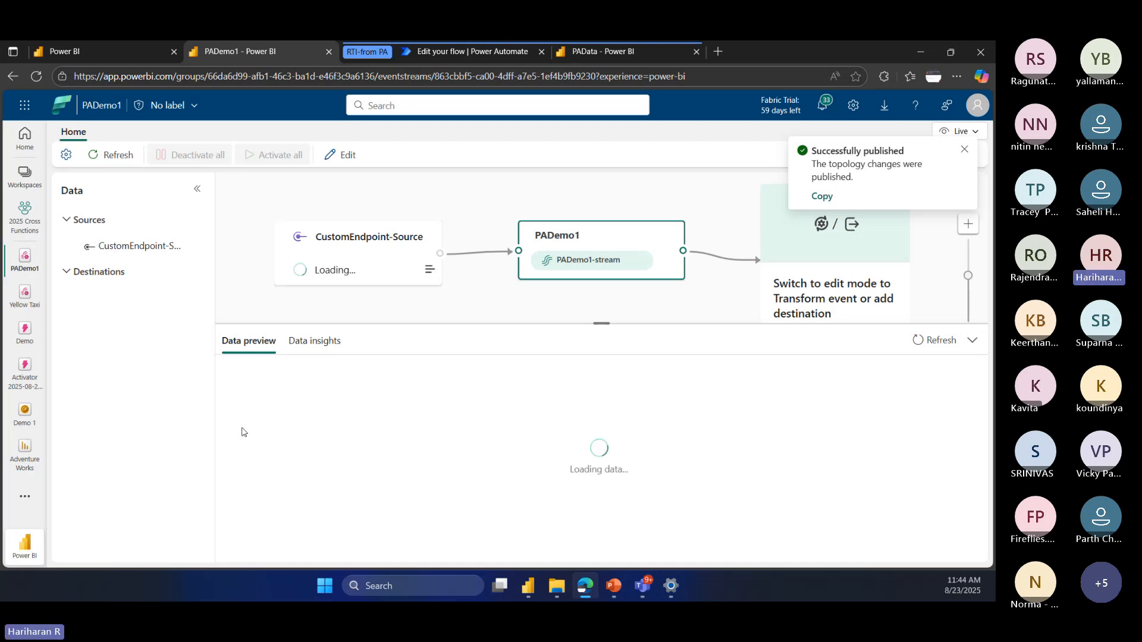
left_click(963, 149)
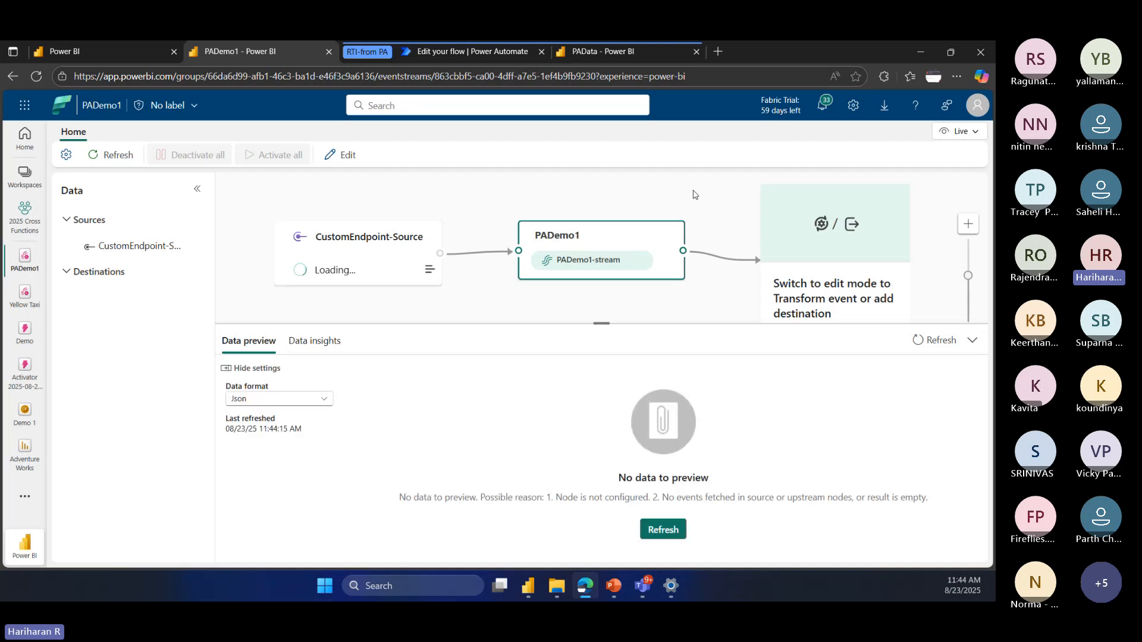
Step: Inspect the custom endpoint source's Entra ID and SAS key authentication details for Event Hub, and its AMQP protocol details
left_click(349, 240)
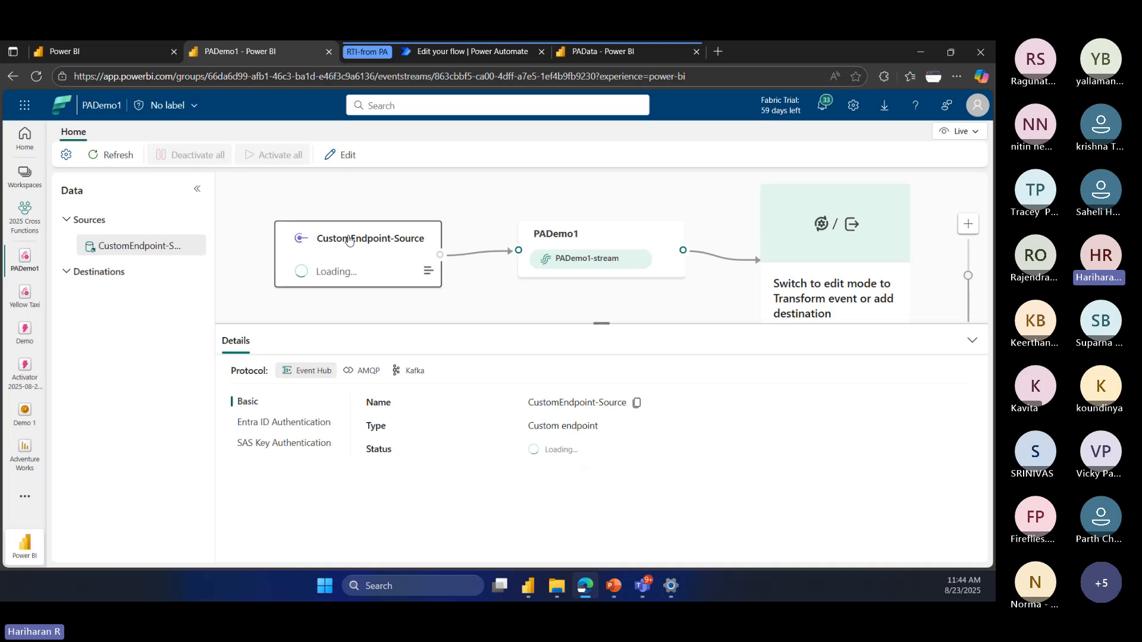
left_click(269, 426)
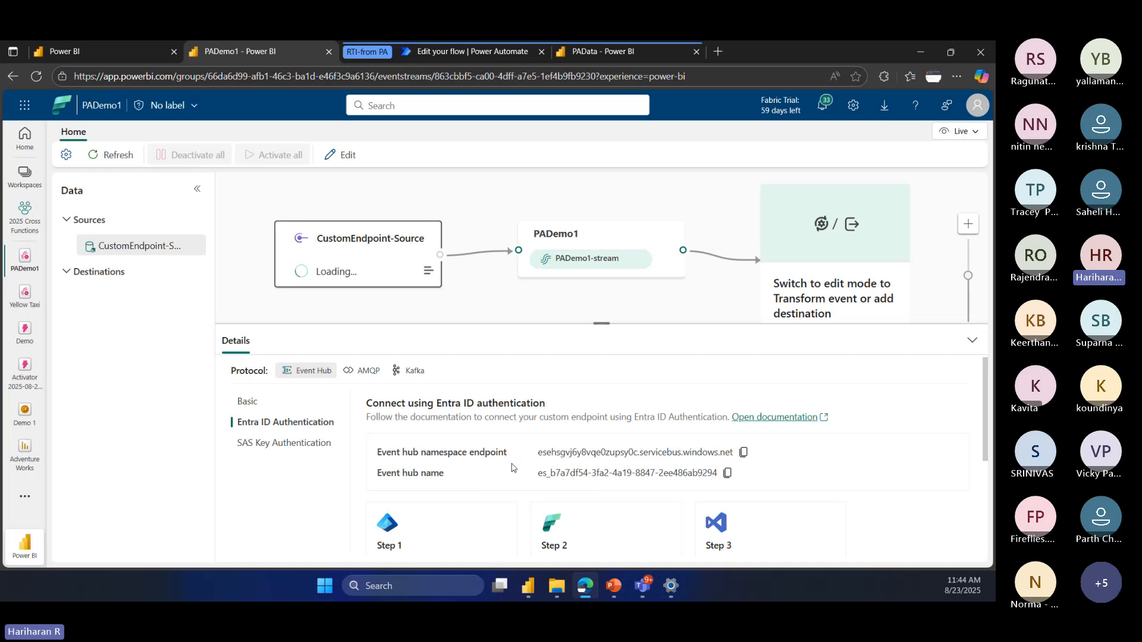
left_click(285, 443)
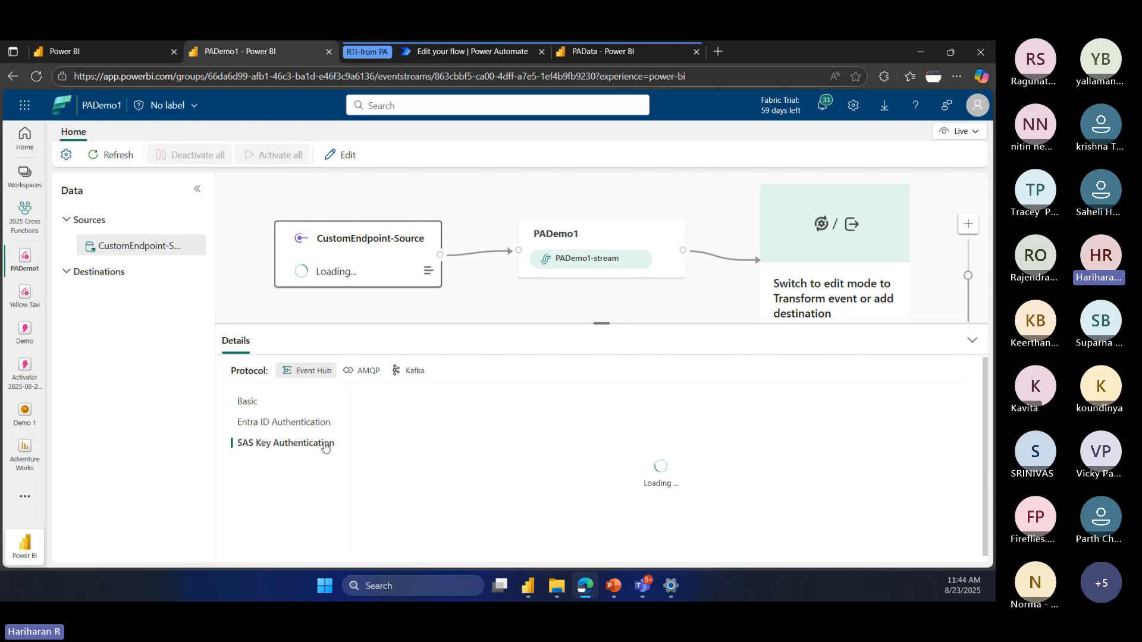
left_click(294, 423)
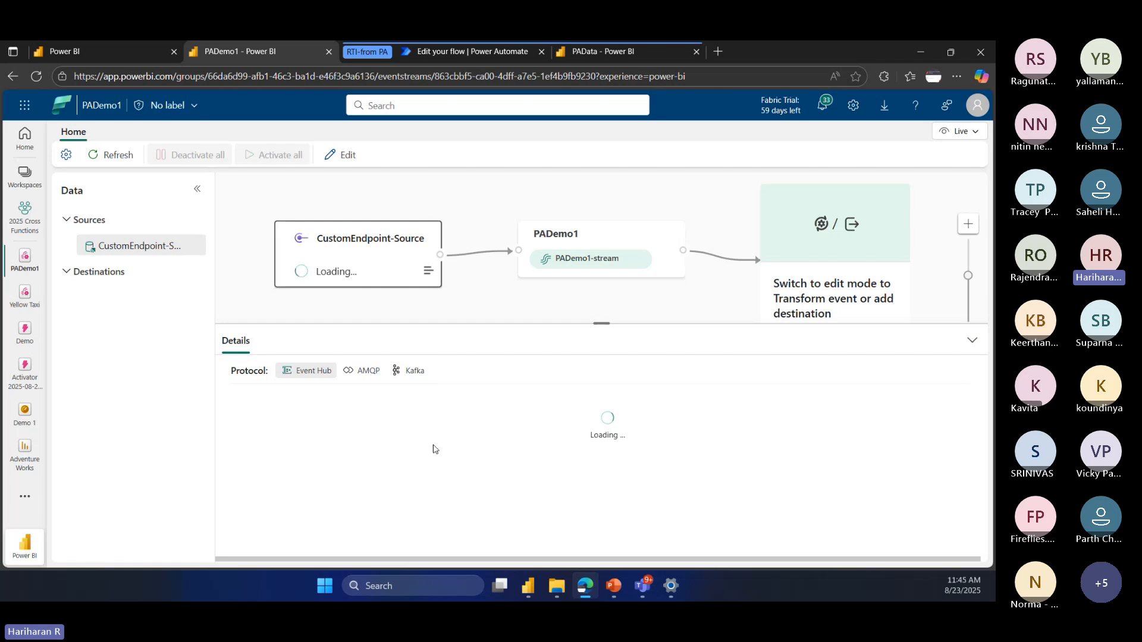
left_click(361, 371)
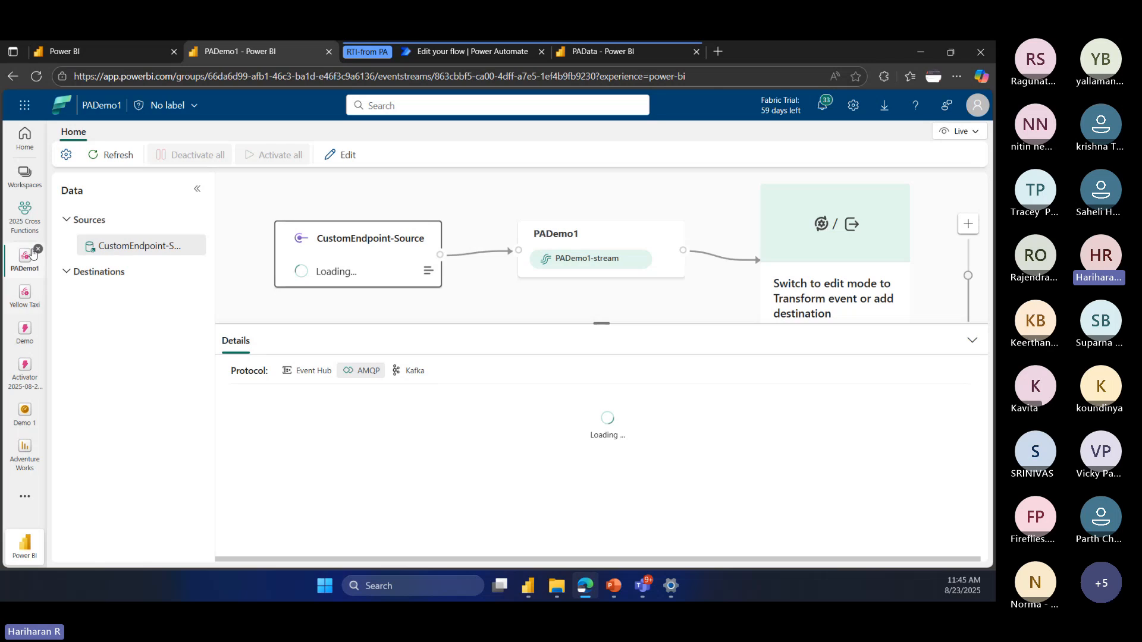
Step: Return to the 2025 Cross Functions workspace and open the existing PAData eventstream
left_click(22, 223)
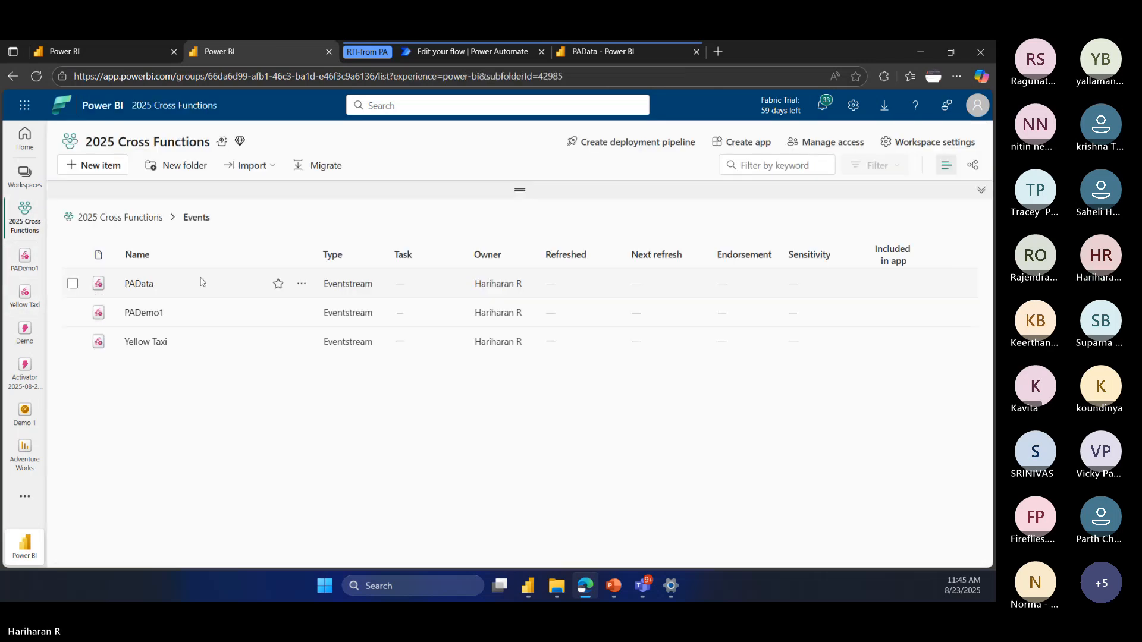
left_click(132, 284)
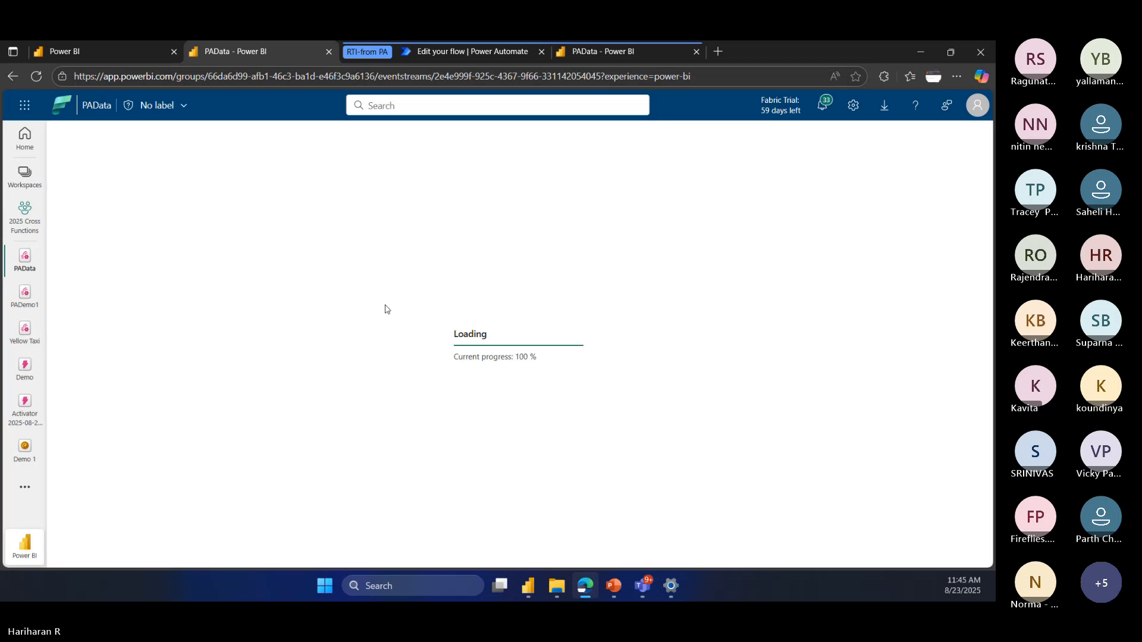
Step: Inspect the Entra ID and SAS key authentication details of the PAData eventstream's custom endpoint source for the Event Hub protocol
left_click(359, 246)
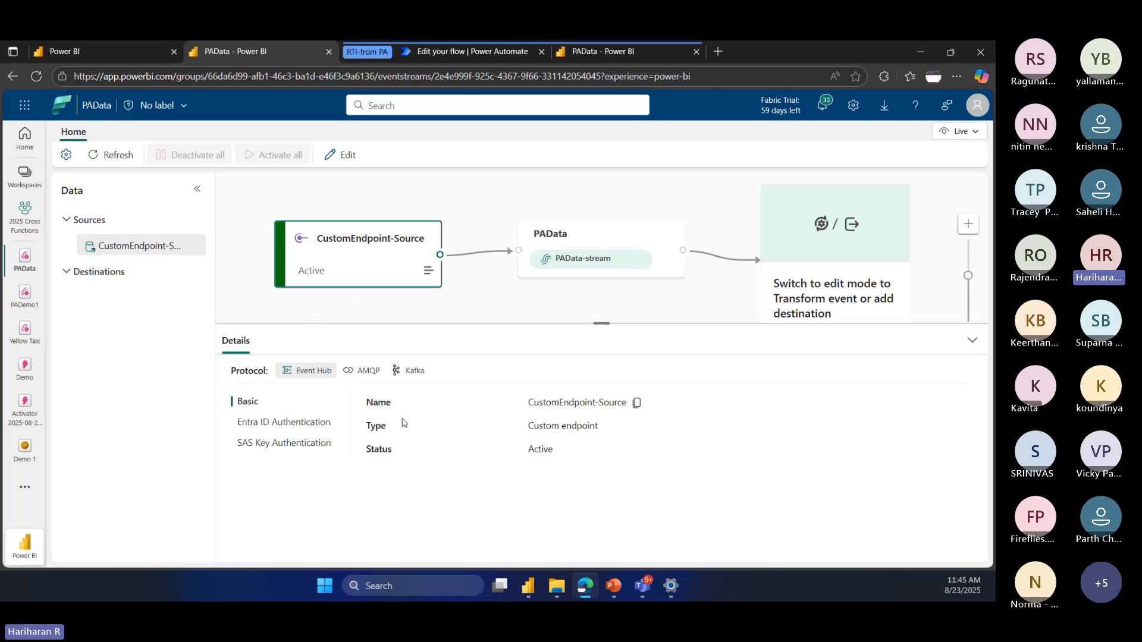
left_click(266, 424)
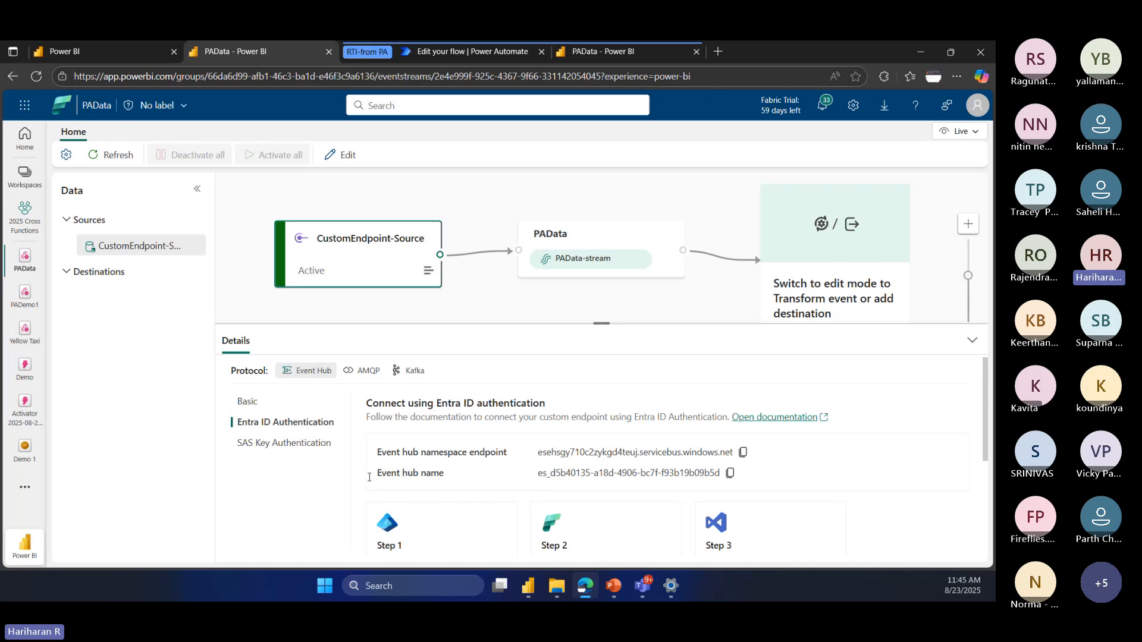
left_click(262, 446)
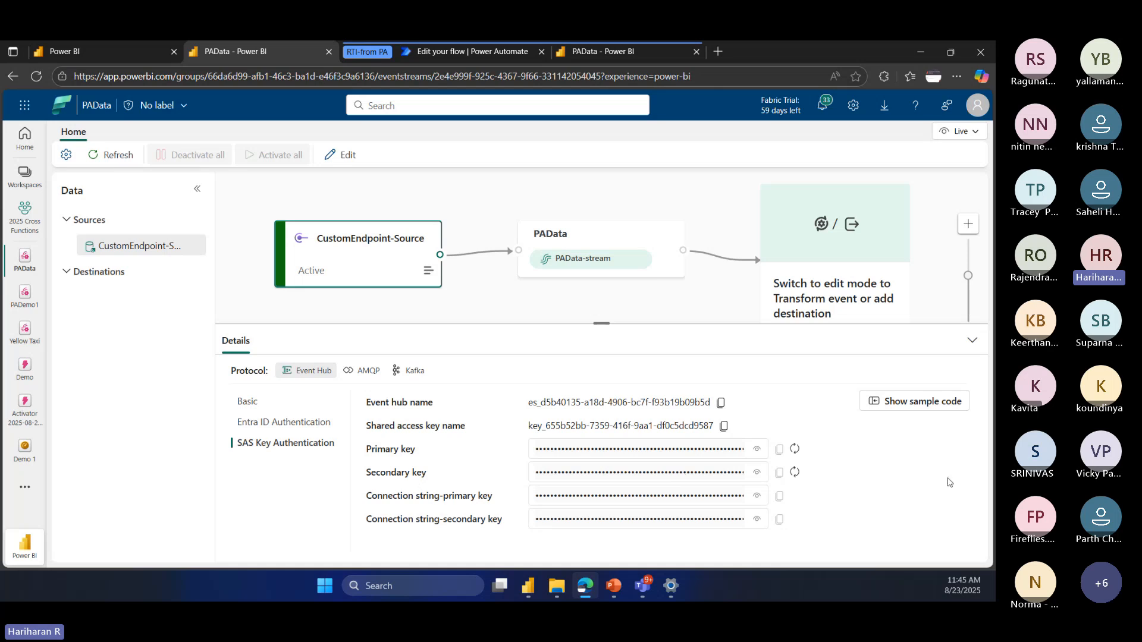
Step: Switch to the Sent to Fabric EventStream flow in Power Automate and expand its Send event action
left_click(502, 51)
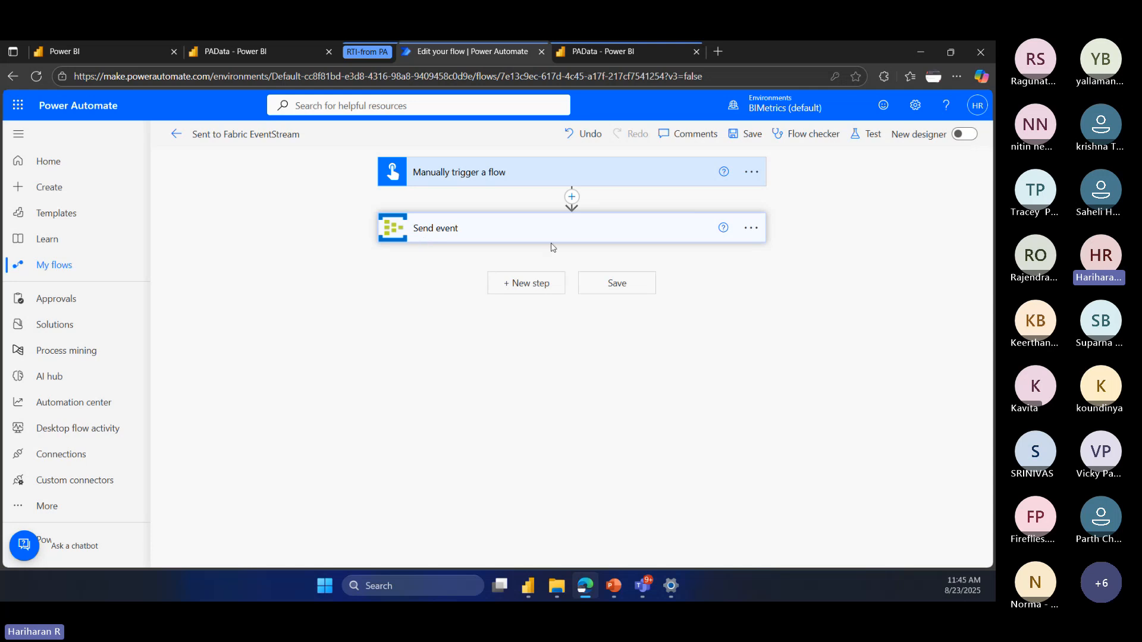
left_click(620, 231)
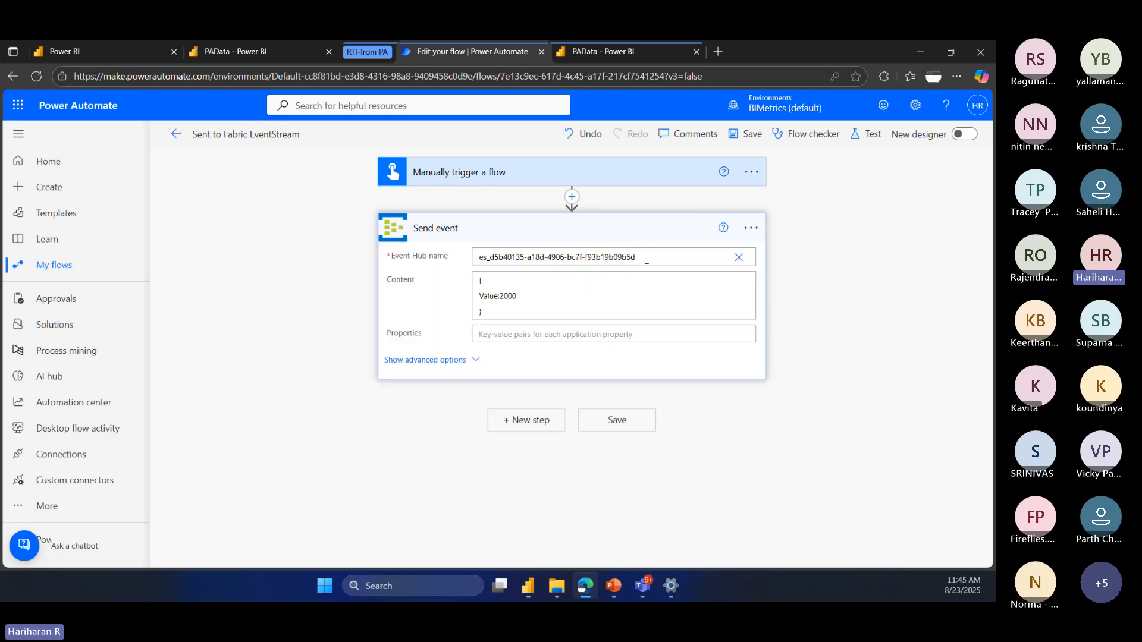
Step: Start adding an Event Hubs connection with Access Key authentication, enter its connection string, cancel without creating it, and recheck the action's existing connections
left_click(750, 229)
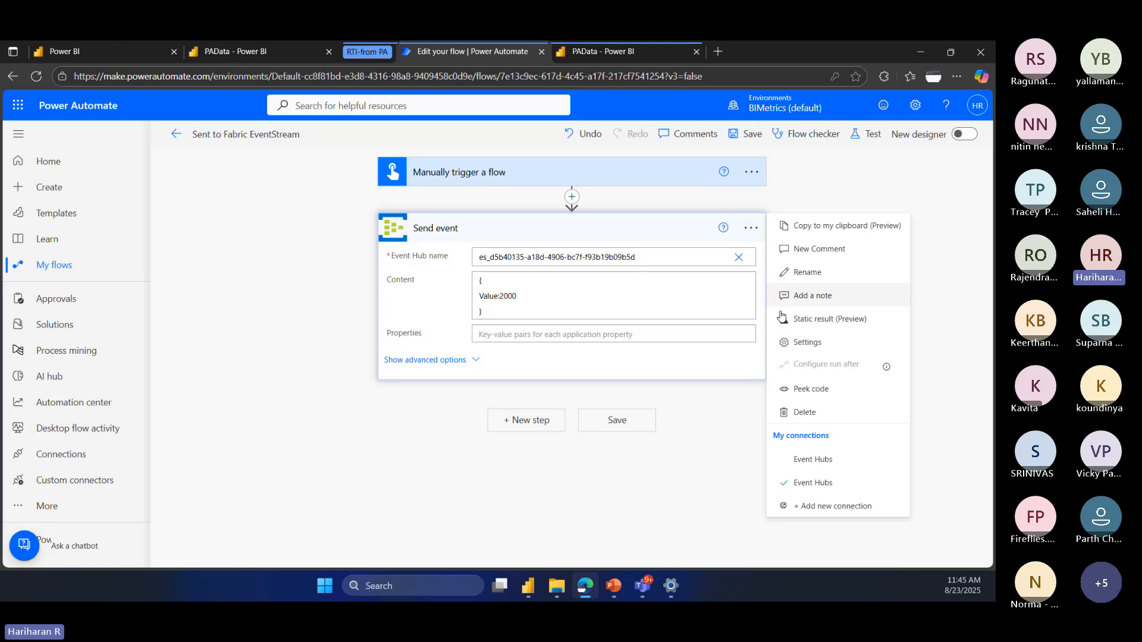
left_click(832, 507)
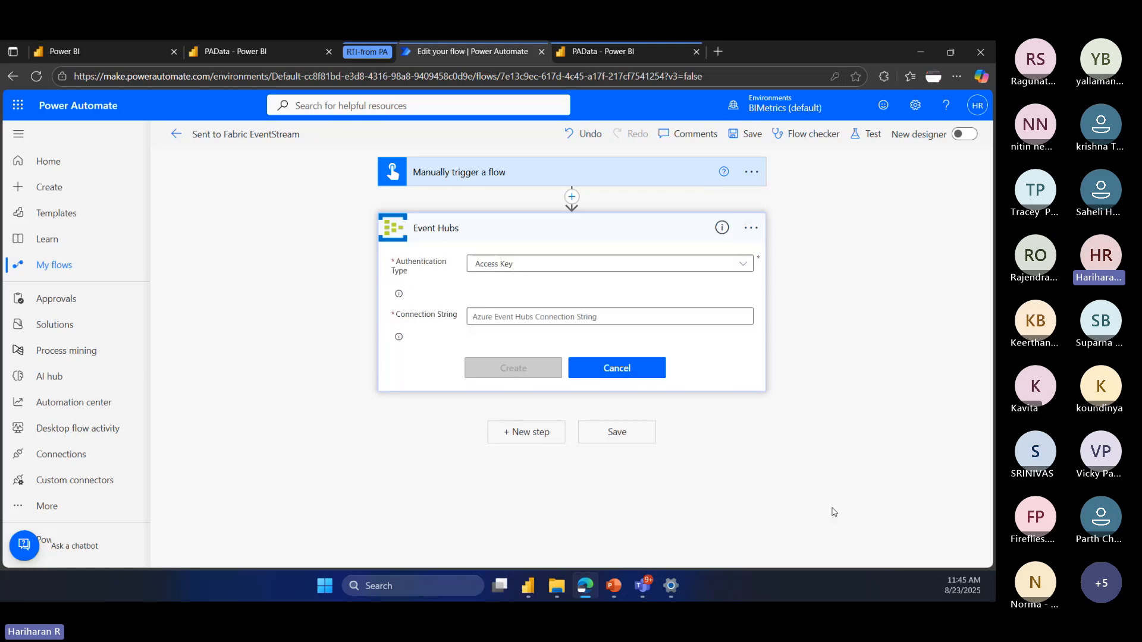
left_click(513, 267)
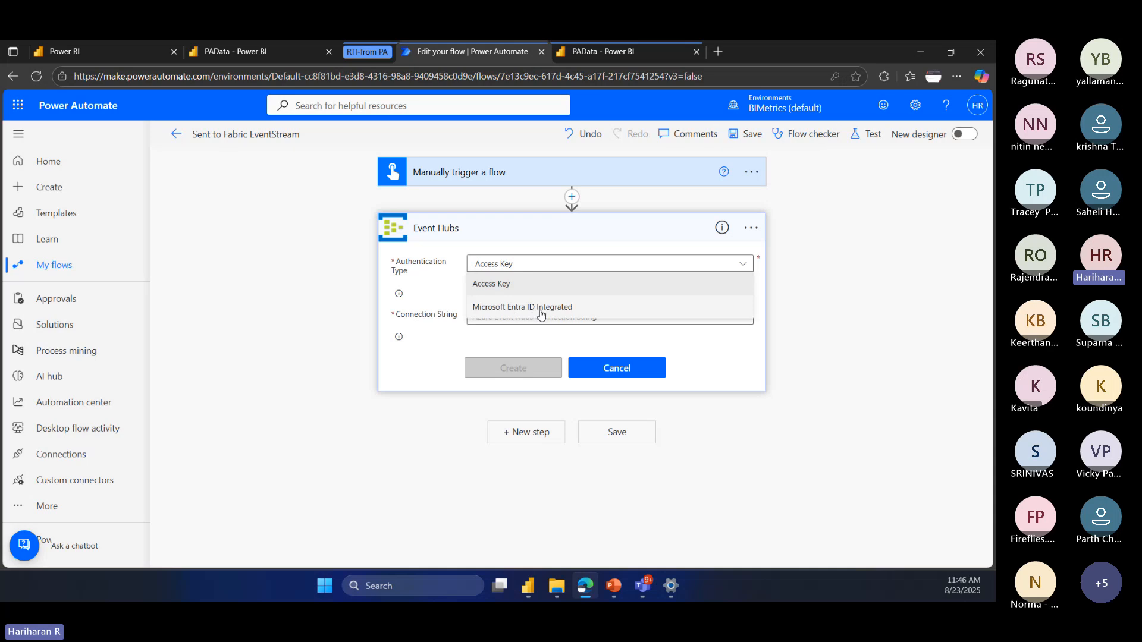
left_click(451, 285)
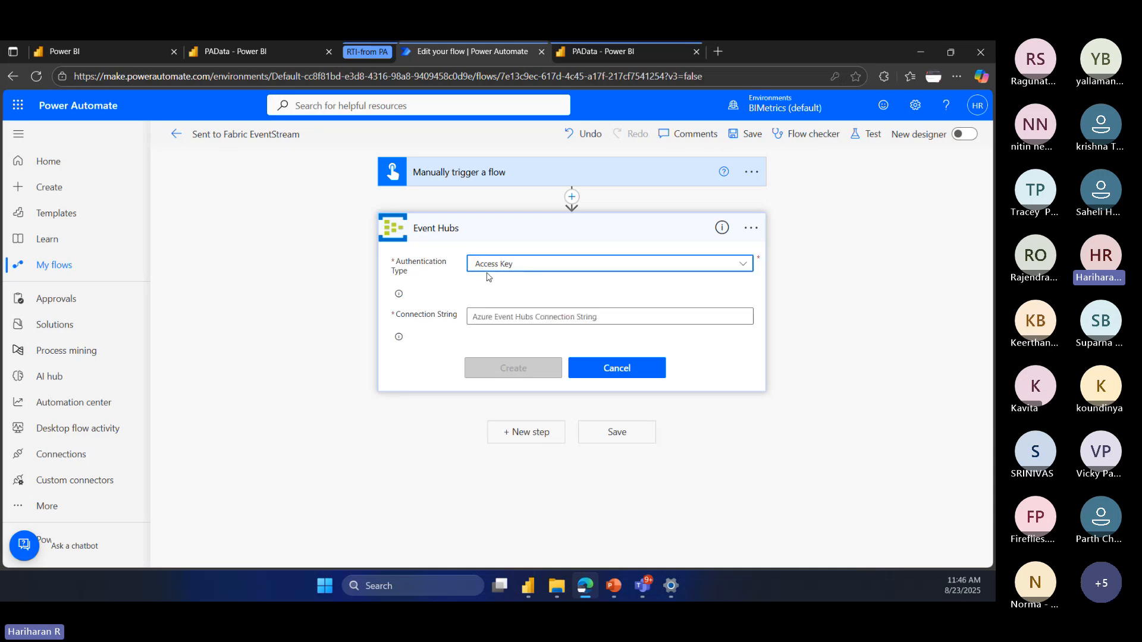
left_click(500, 316)
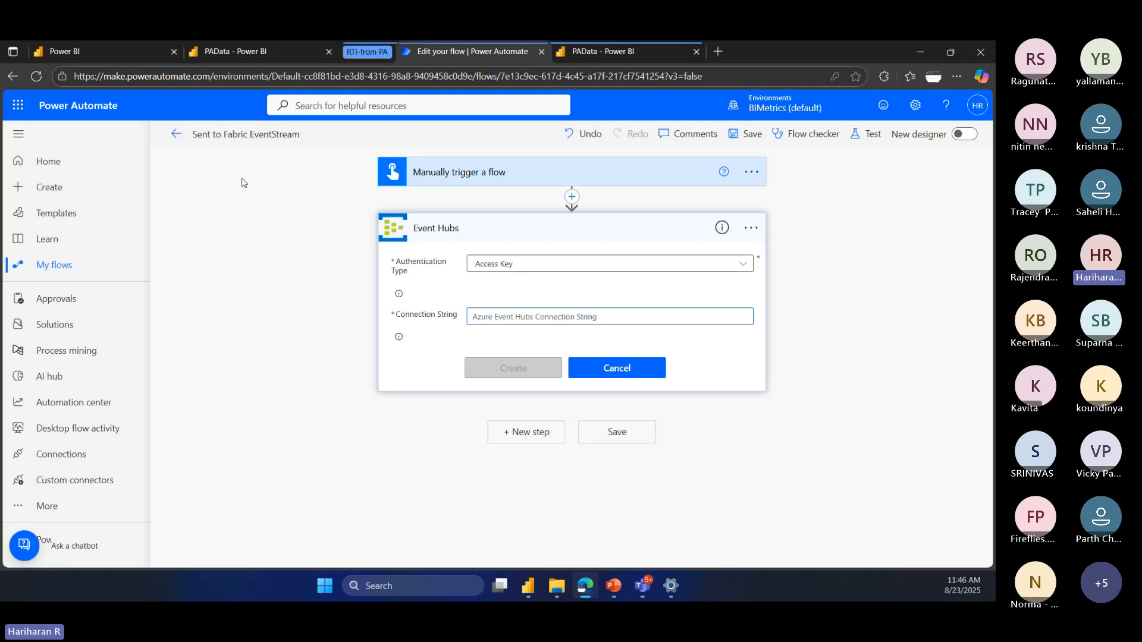
left_click(241, 53)
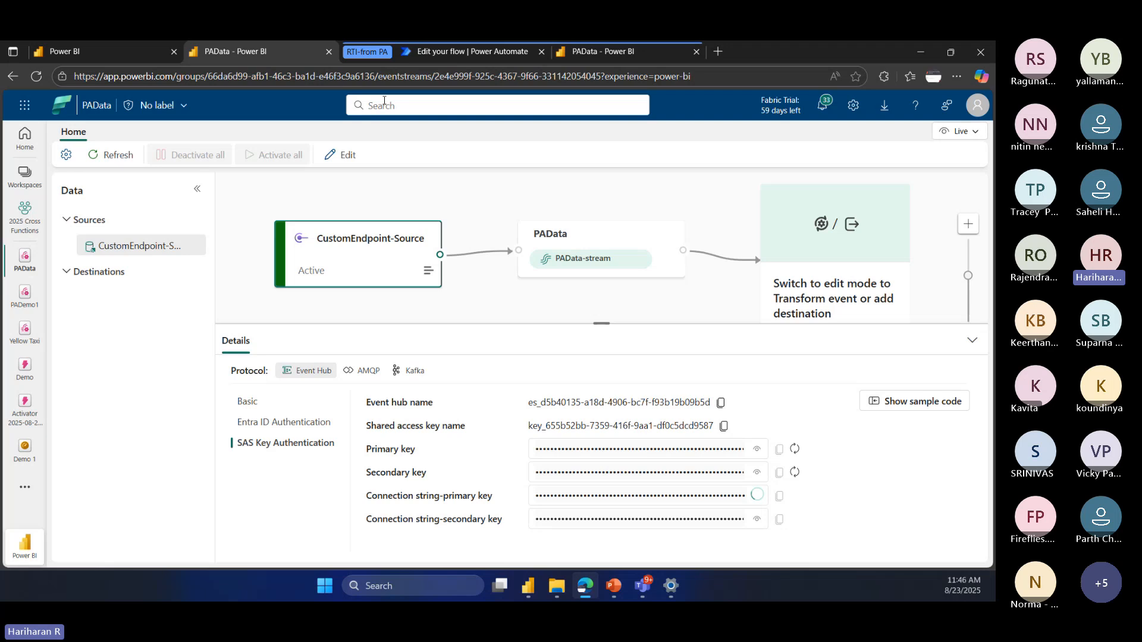
left_click(458, 53)
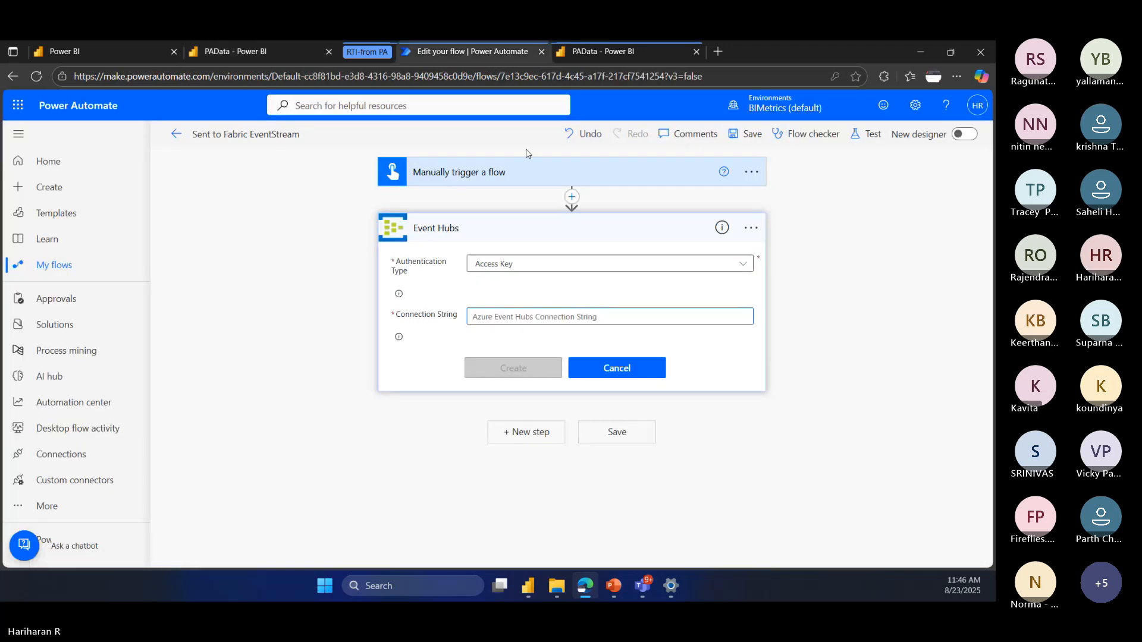
left_click(530, 312)
key("ctrl+v")
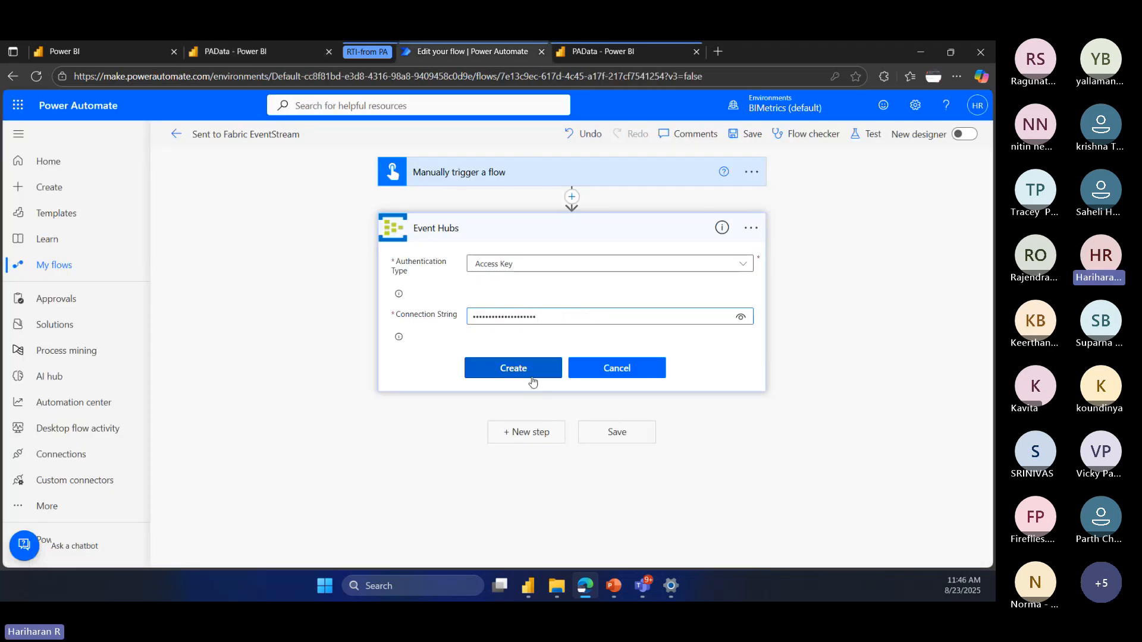
left_click(624, 370)
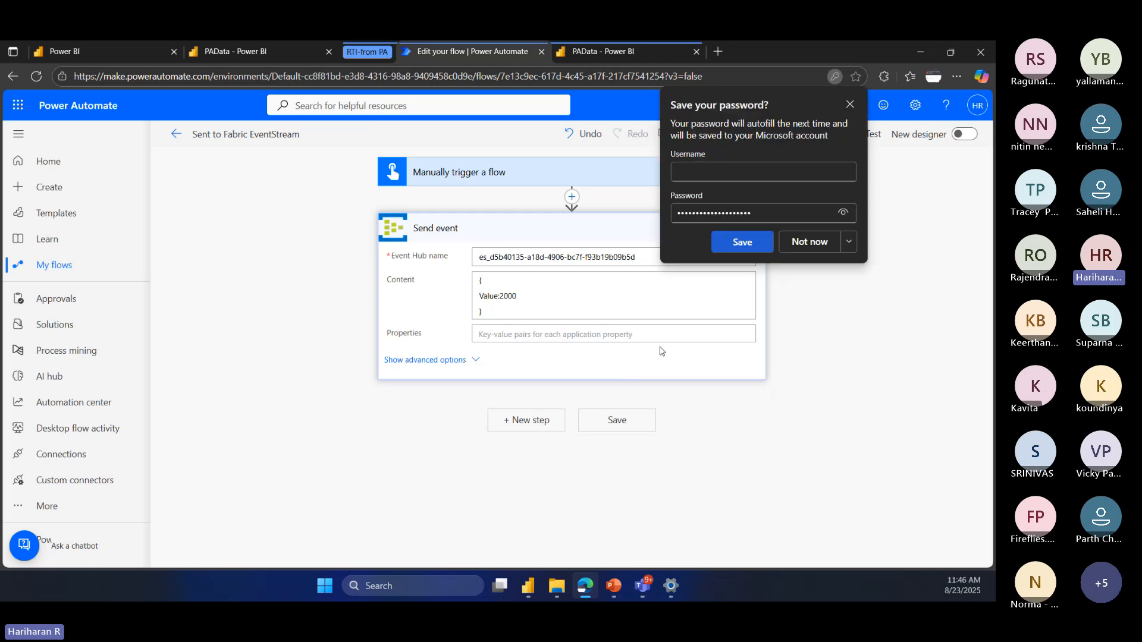
left_click(817, 243)
left_click(750, 238)
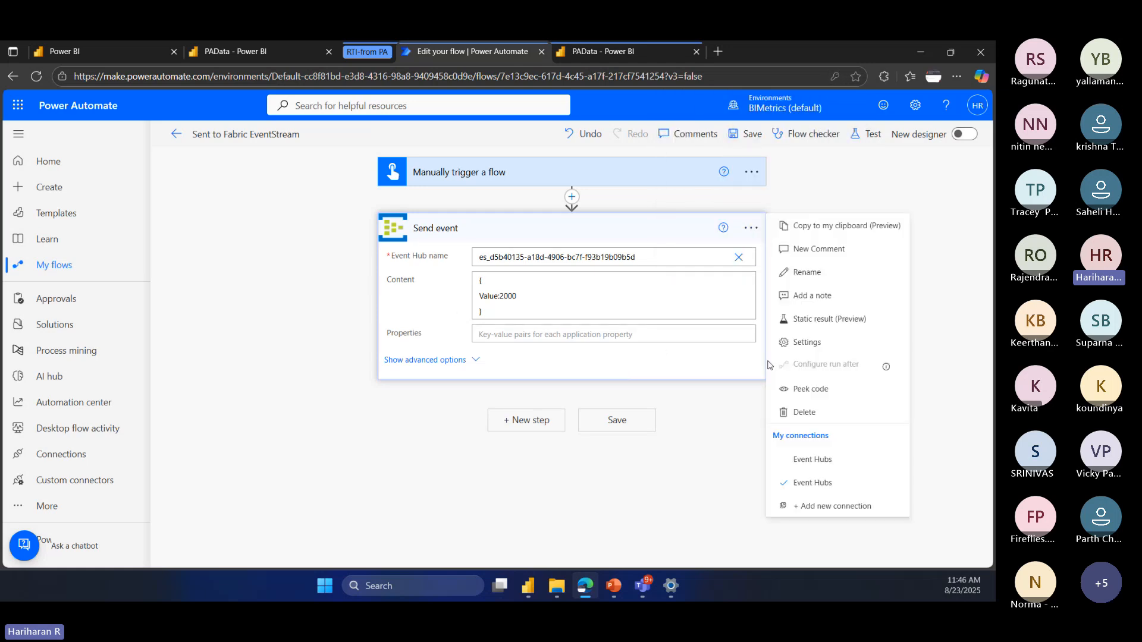
left_click(719, 432)
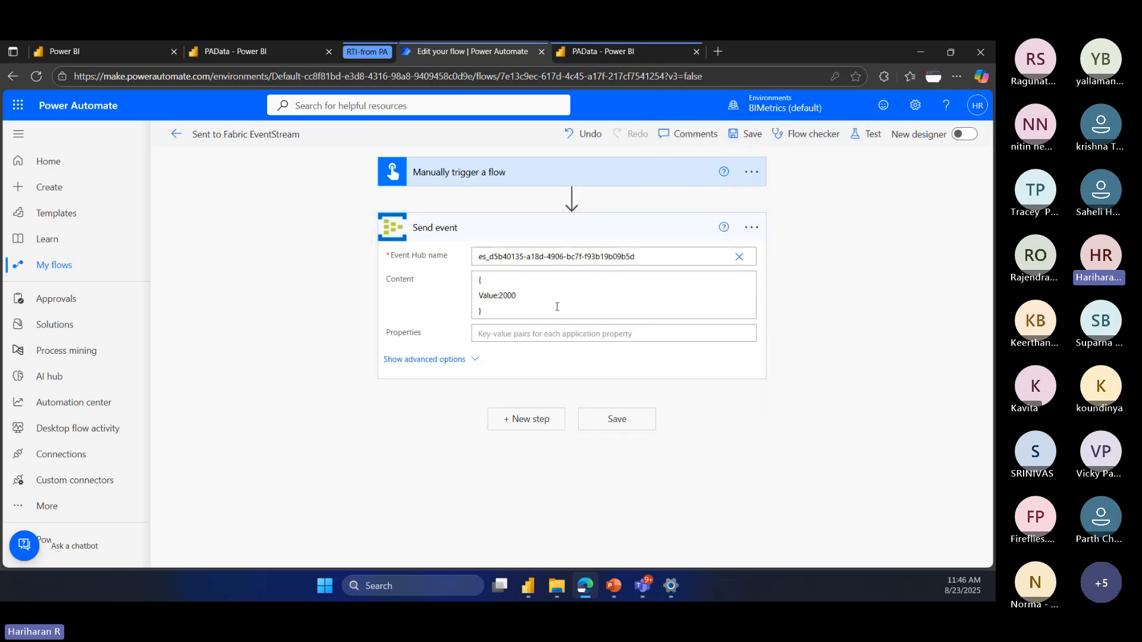
Step: Set the Value in the Send event action's content to 3000
left_click(479, 306)
key("ctrl+a")
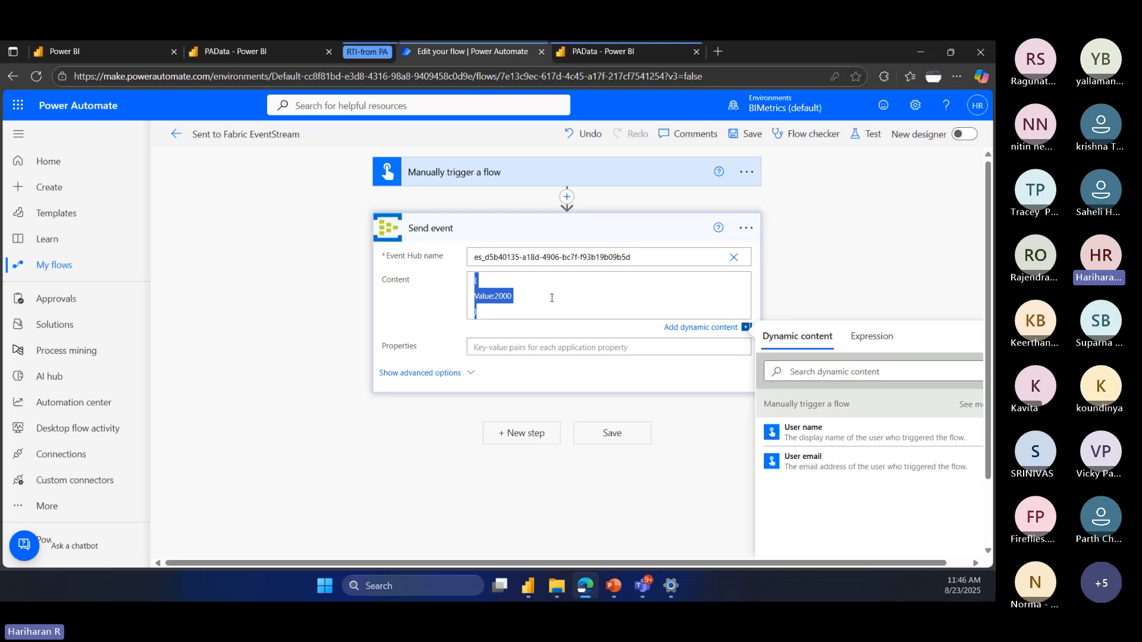
left_click(493, 296)
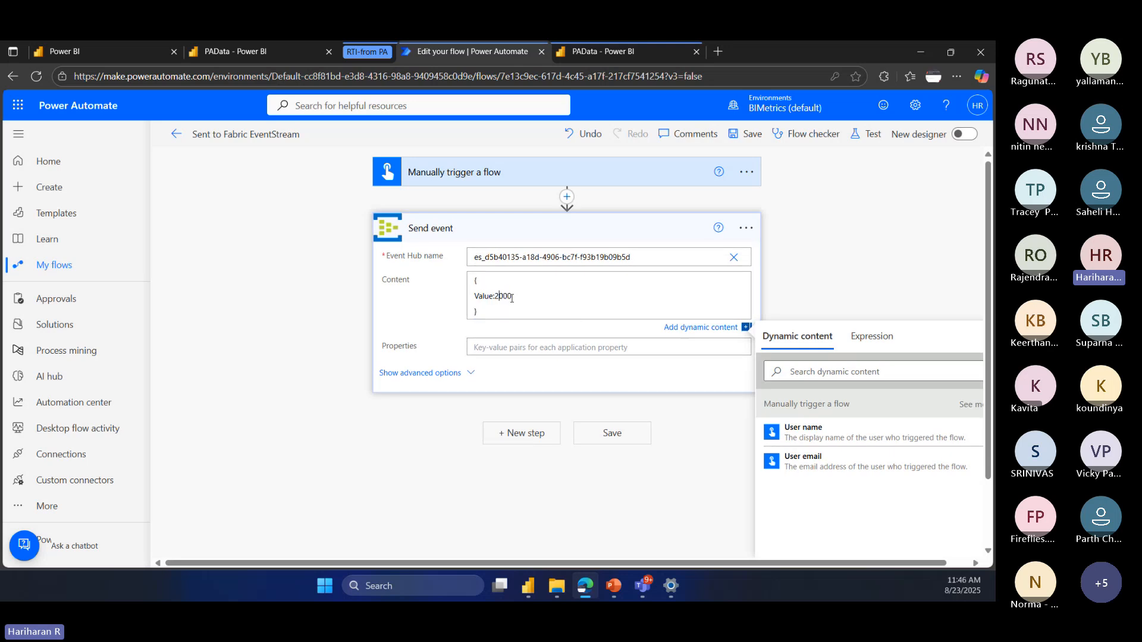
key("Delete")
left_click(845, 276)
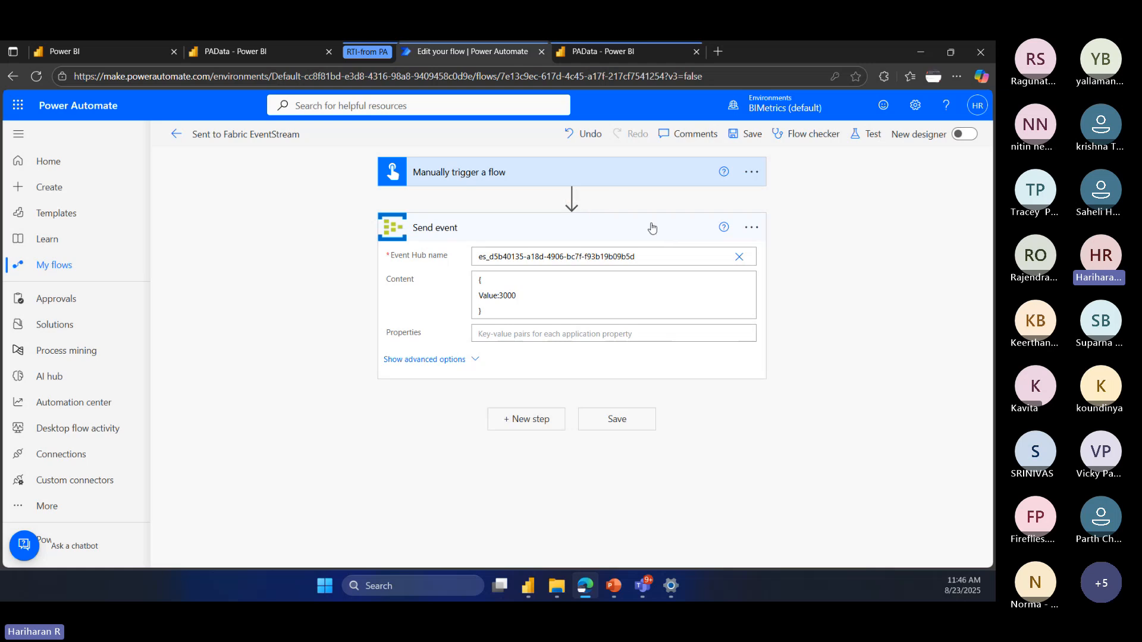
left_click_drag(492, 311, 472, 277)
left_click(844, 273)
Step: Set up a manual test of the flow, check the PAData stream's data preview in the eventstream, and save and run the flow
left_click(865, 143)
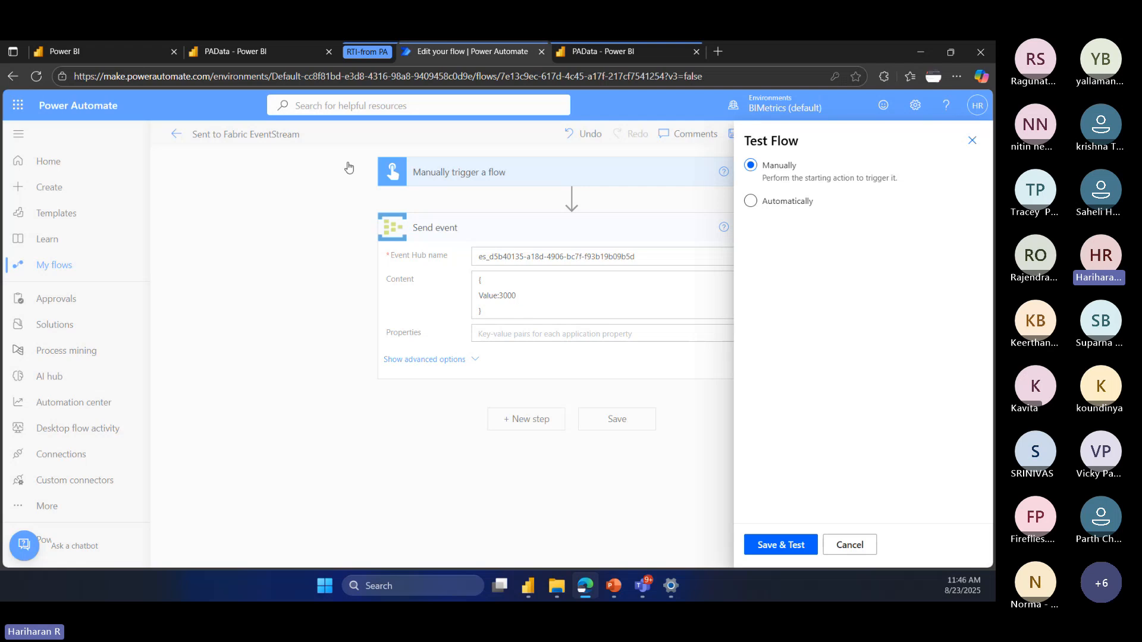
left_click(271, 52)
left_click(569, 236)
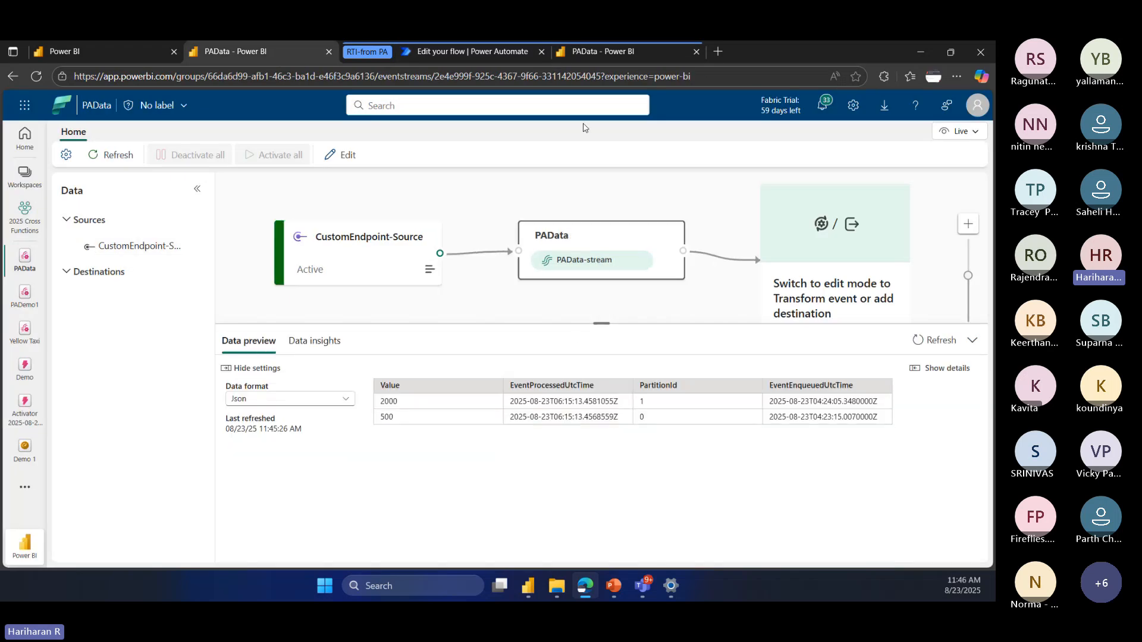
left_click(483, 51)
left_click(773, 546)
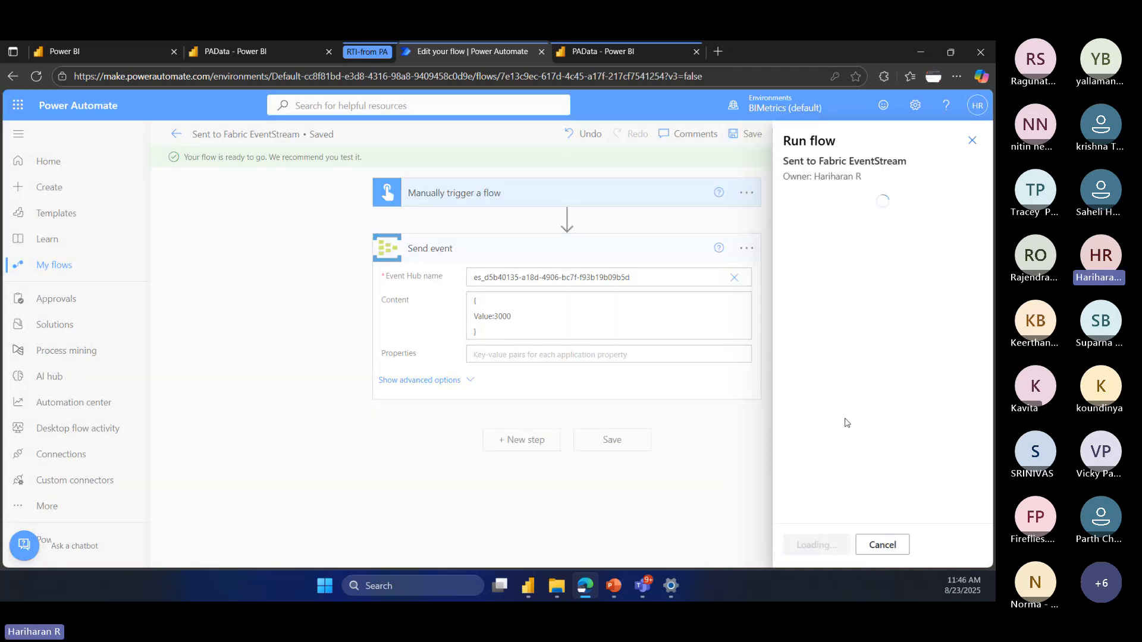
left_click(818, 551)
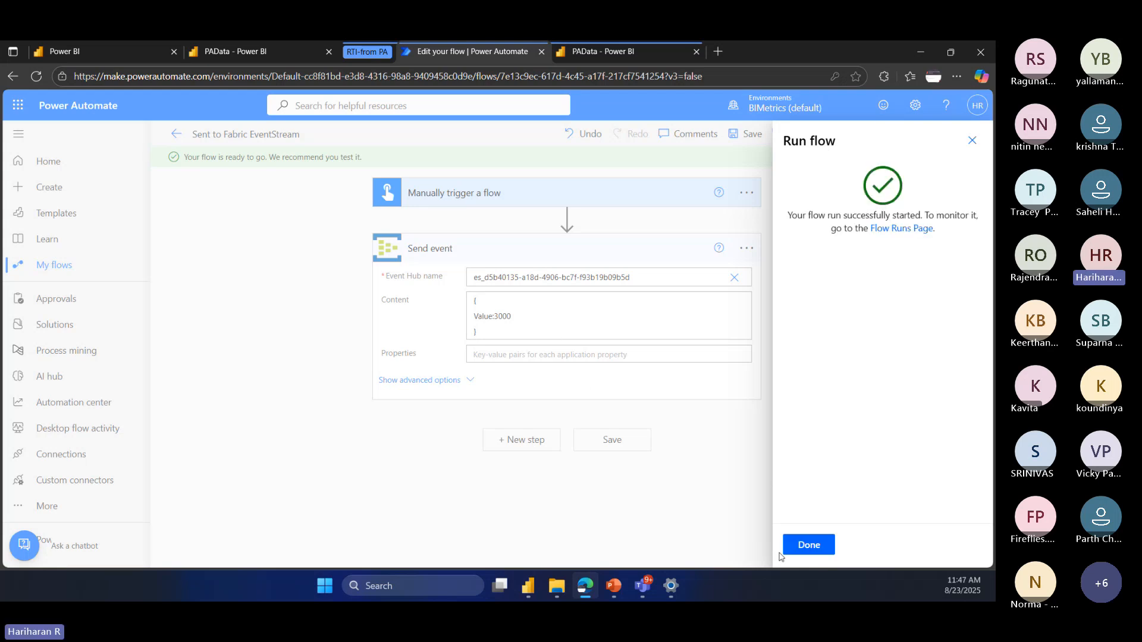
left_click(810, 544)
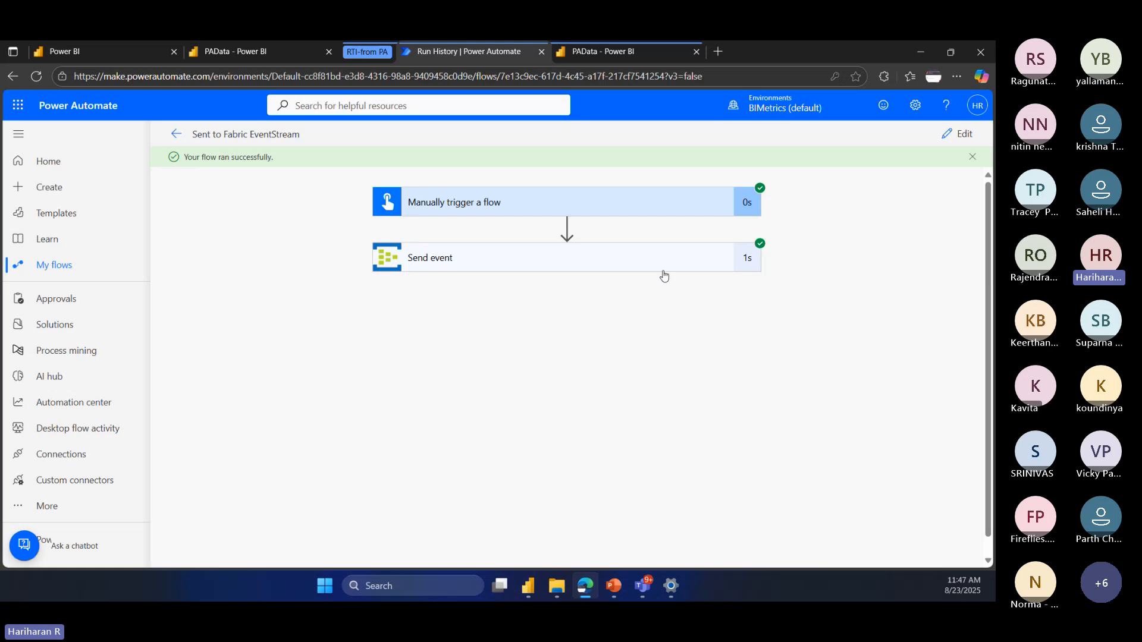
Step: Return to the PAData eventstream, refresh its data preview, and examine the newest event's value and enqueued time
left_click(263, 52)
left_click(922, 339)
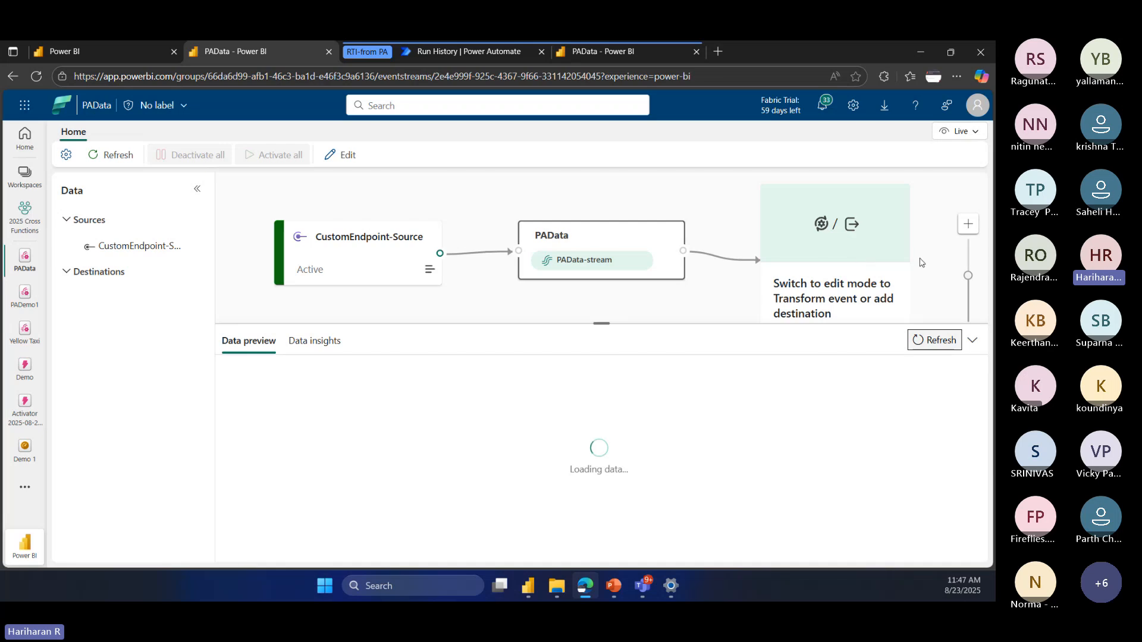
left_click_drag(601, 322, 603, 359)
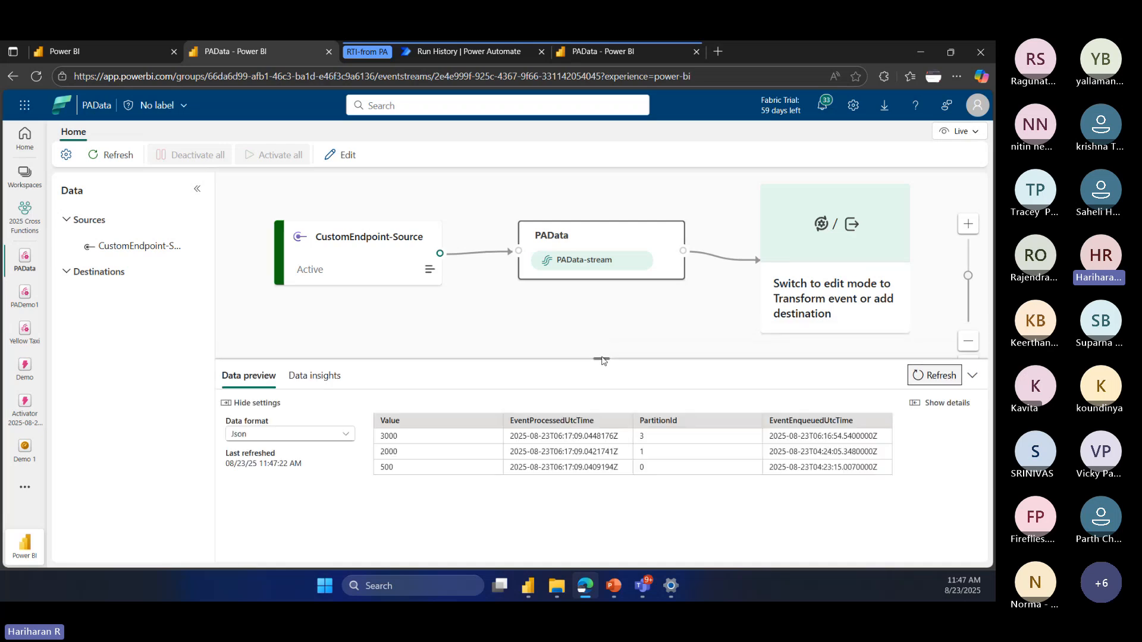
left_click_drag(389, 437, 724, 426)
left_click(843, 439)
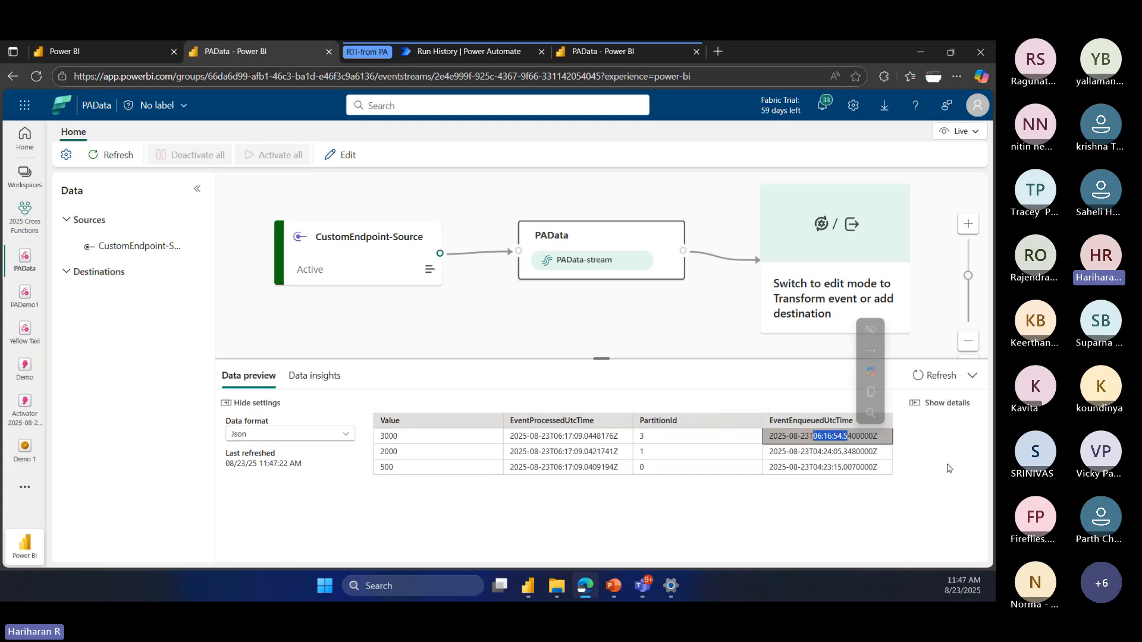
Step: Put the PAData eventstream in edit mode and review the available transformations and destinations without adding any
left_click(832, 252)
left_click(732, 322)
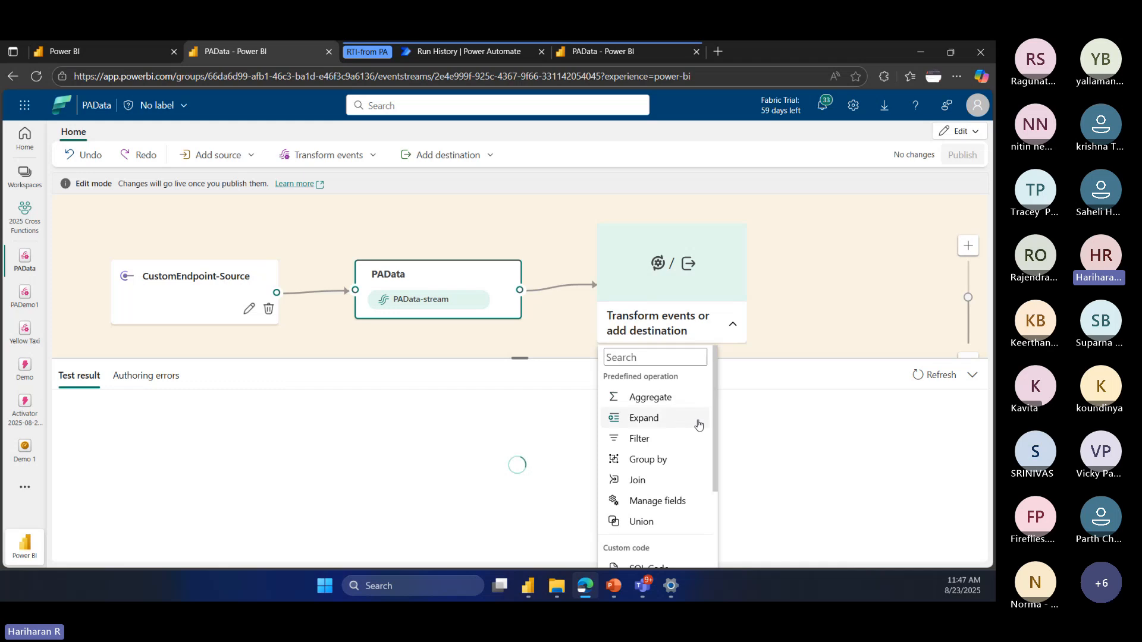
scroll(696, 440, "down", 2)
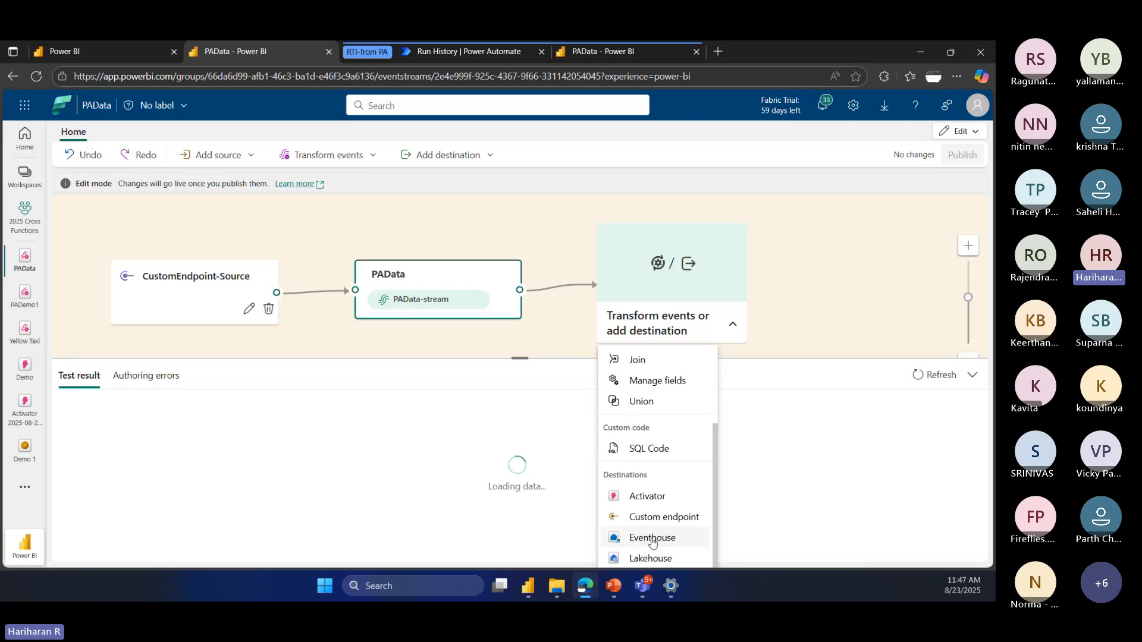
left_click(835, 466)
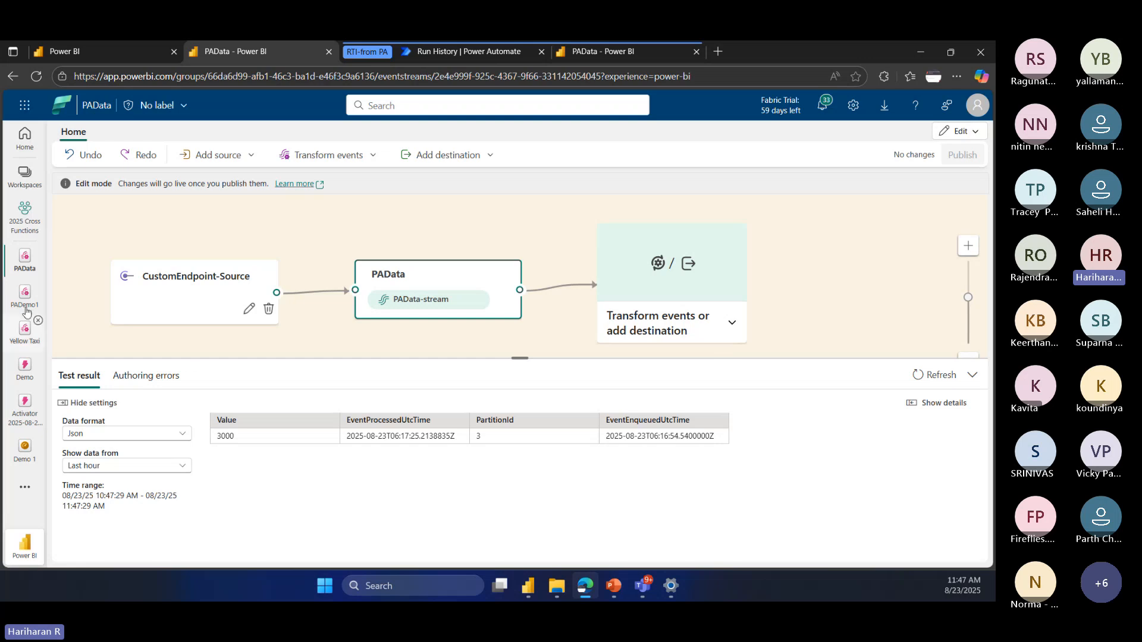
Step: Return to the 2025 Cross Functions workspace, open the RealTime eventhouse, and open its RealTime KQL database
left_click(27, 224)
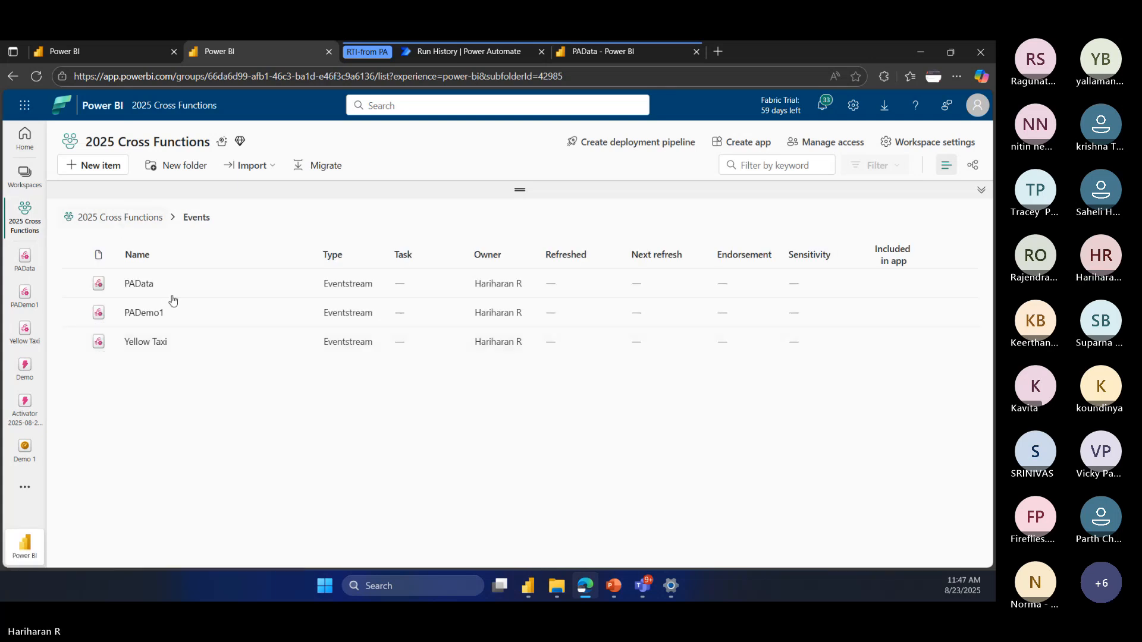
scroll(220, 365, "down", 4)
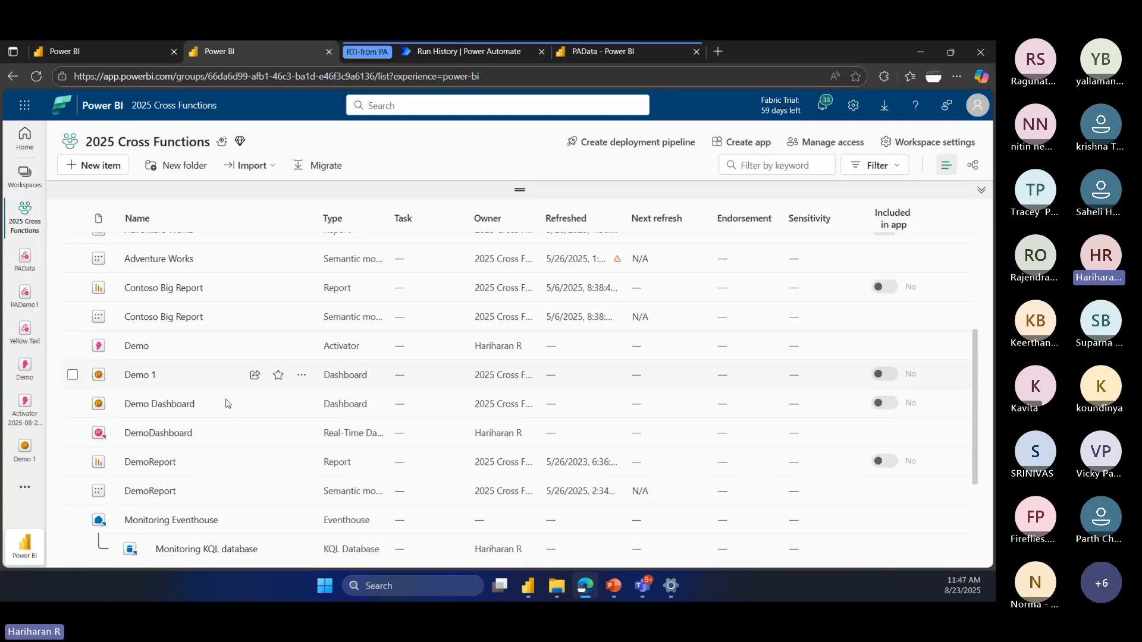
scroll(226, 404, "down", 3)
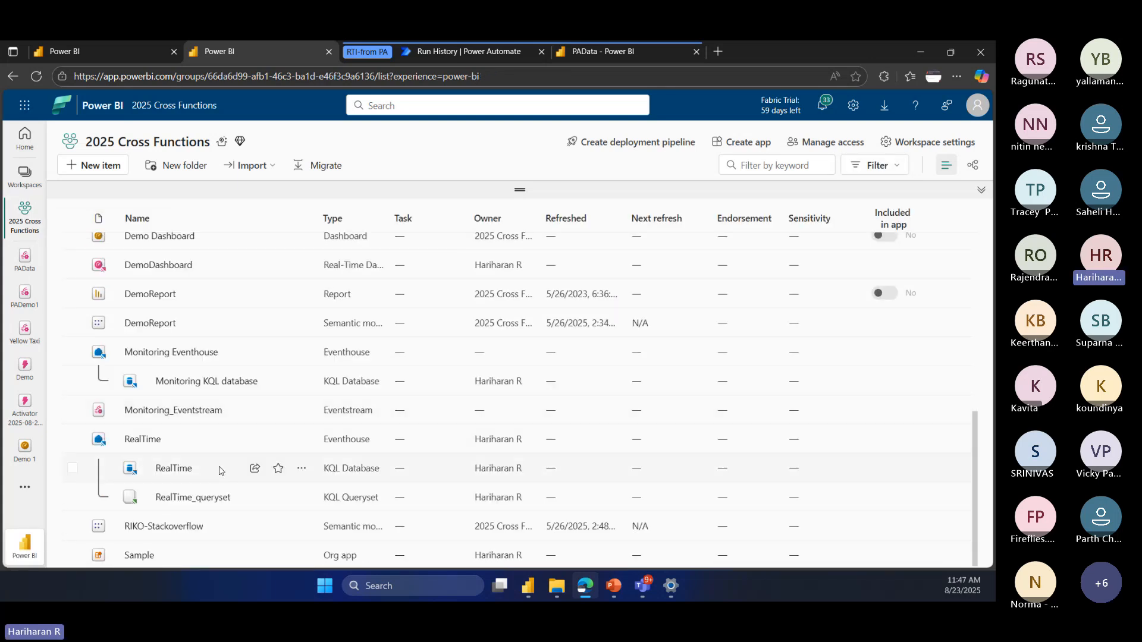
left_click(137, 445)
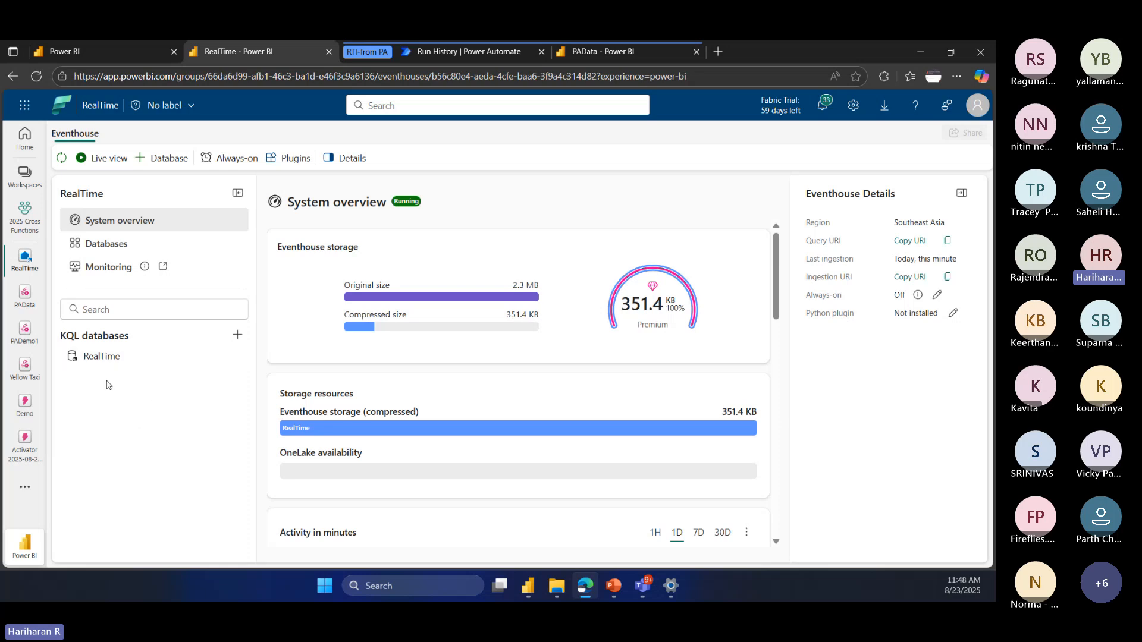
left_click(103, 357)
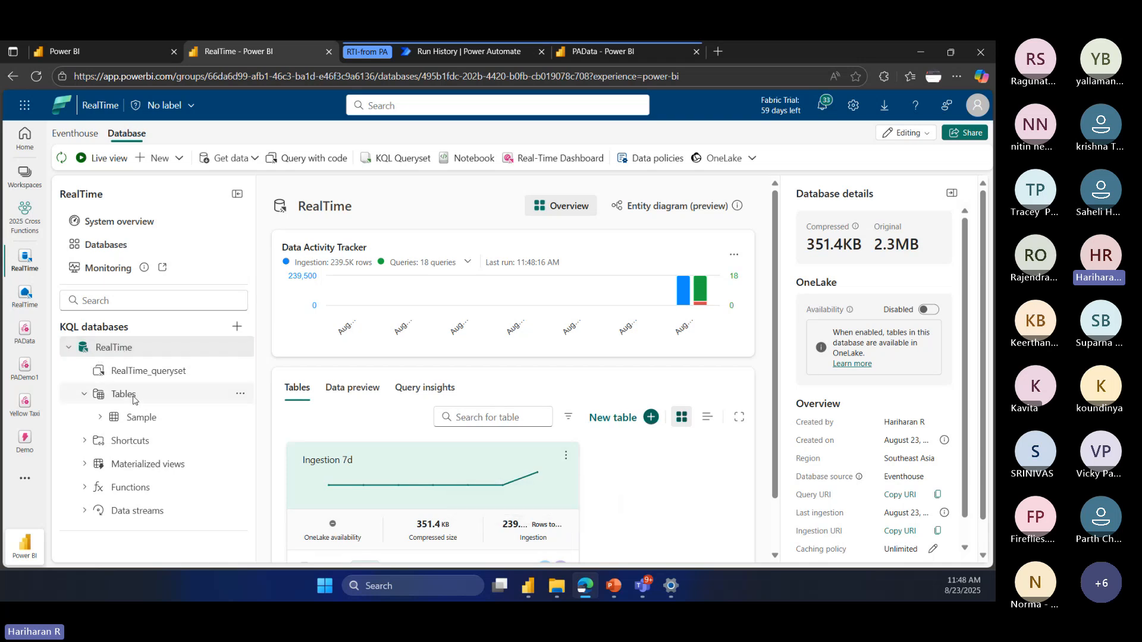
Step: Create a Real-Time Dashboard named RTI Demo Dashboard from the Sample table and enlarge its Sample Table Preview tile
left_click(148, 420)
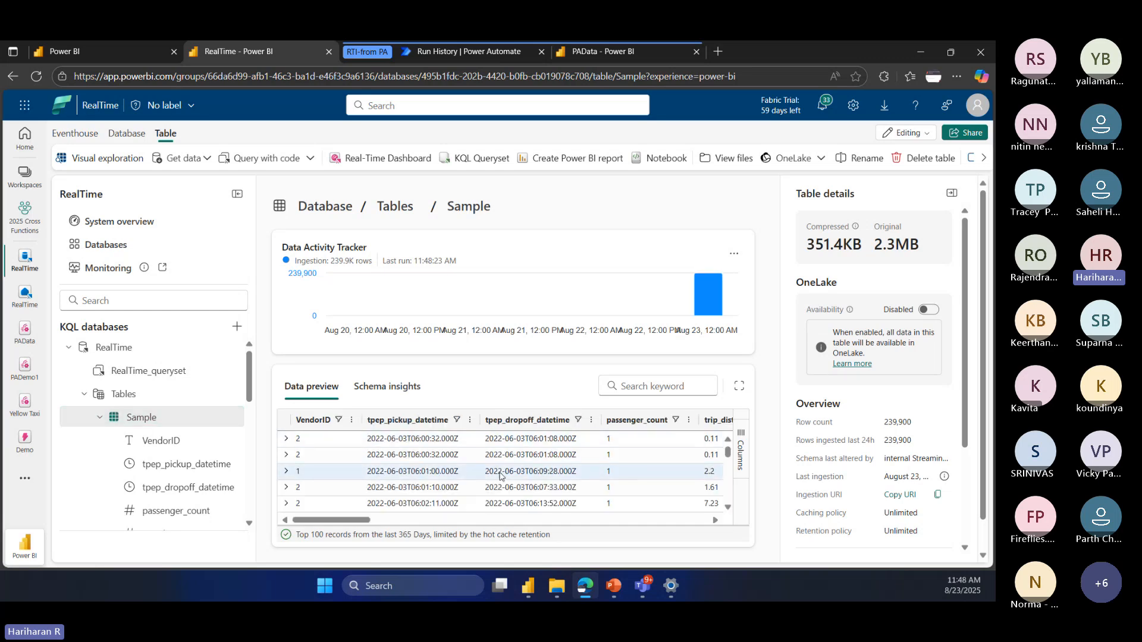
left_click_drag(357, 520, 342, 547)
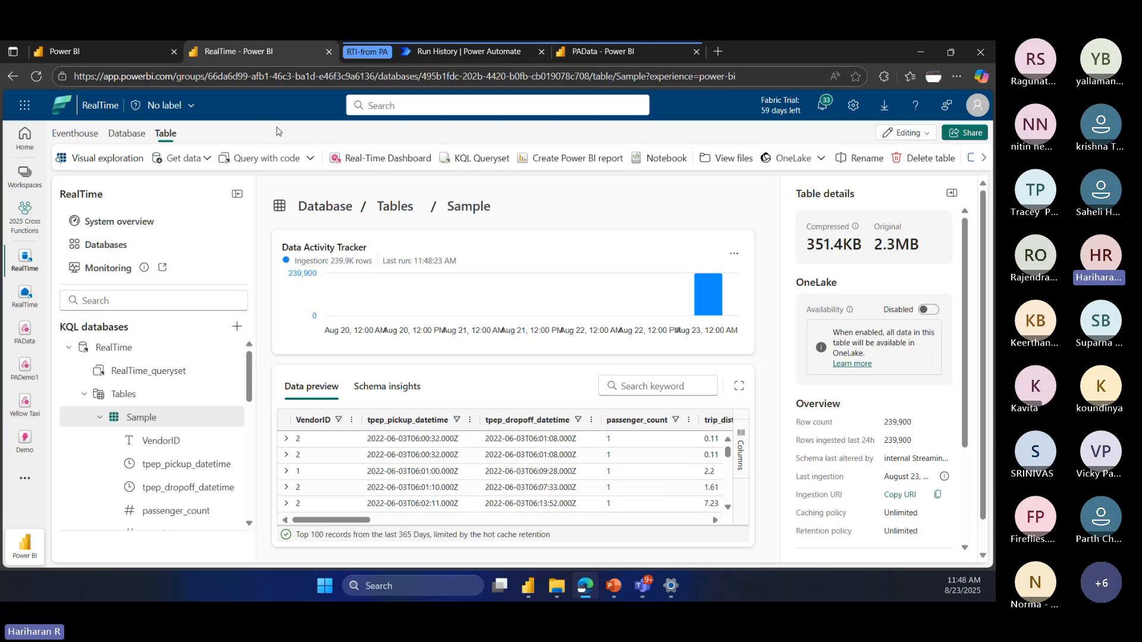
left_click(384, 162)
left_click(405, 357)
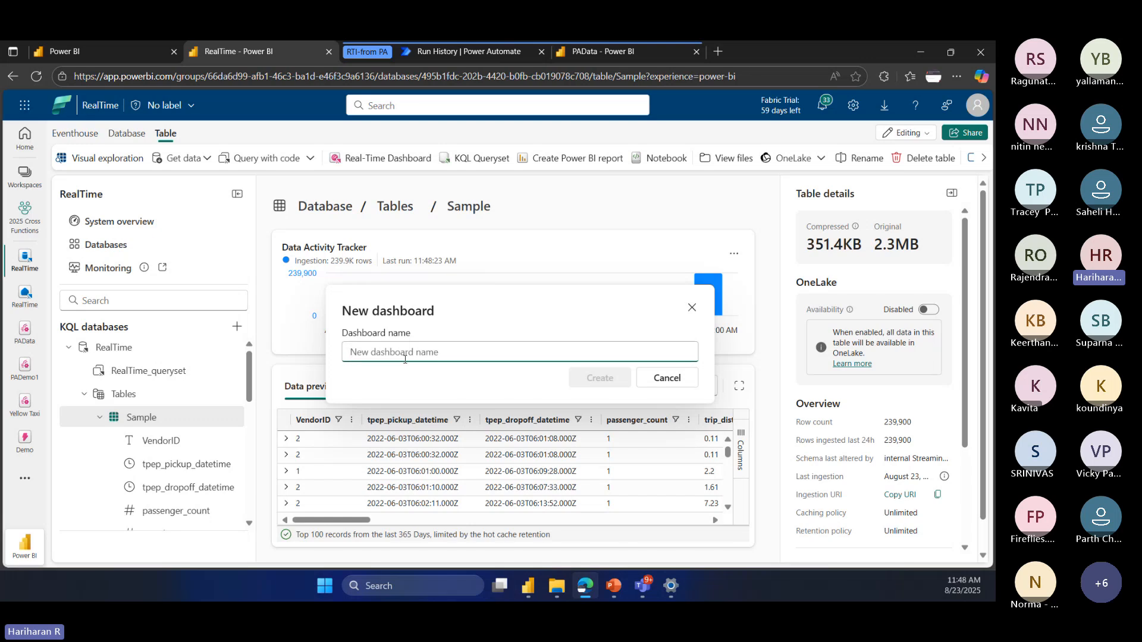
type("RTI Demo ")
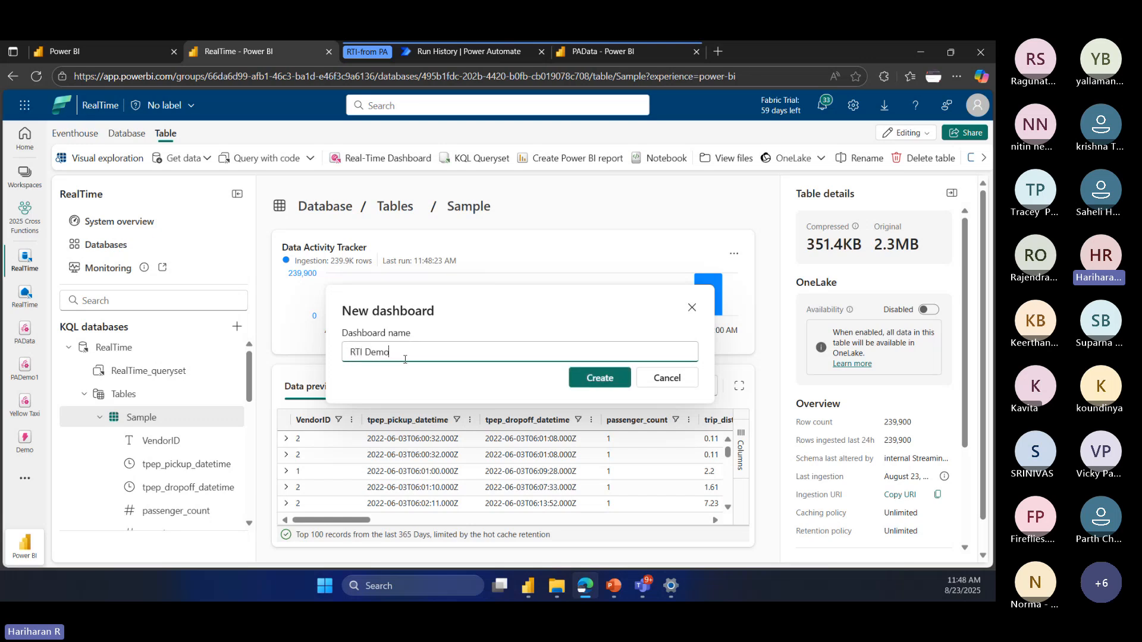
type("Da")
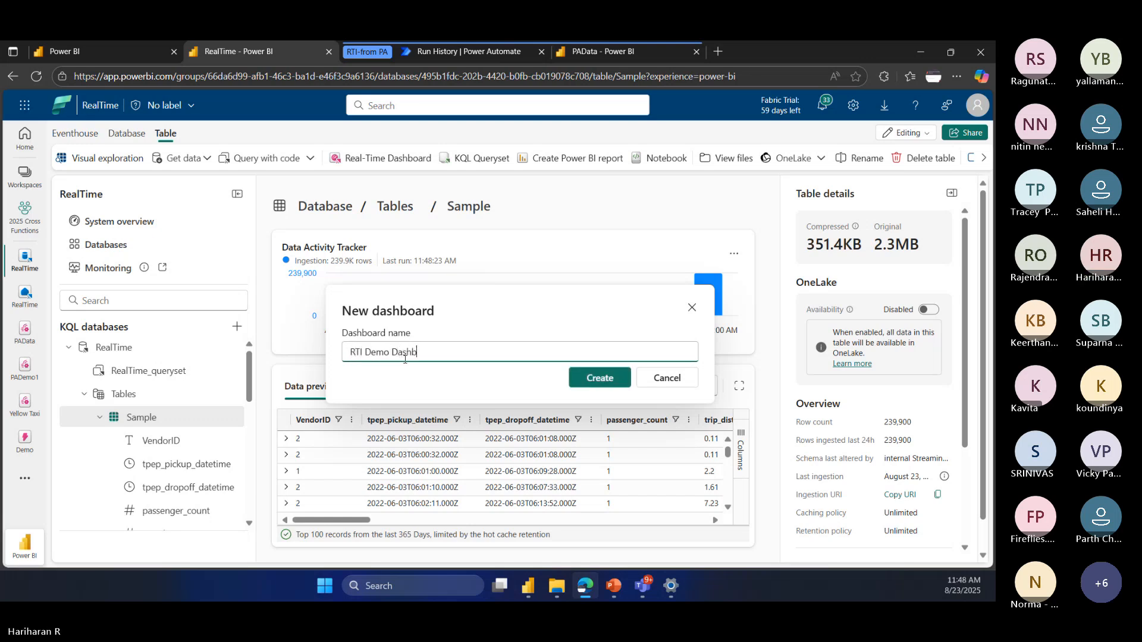
type("shboard")
left_click(599, 376)
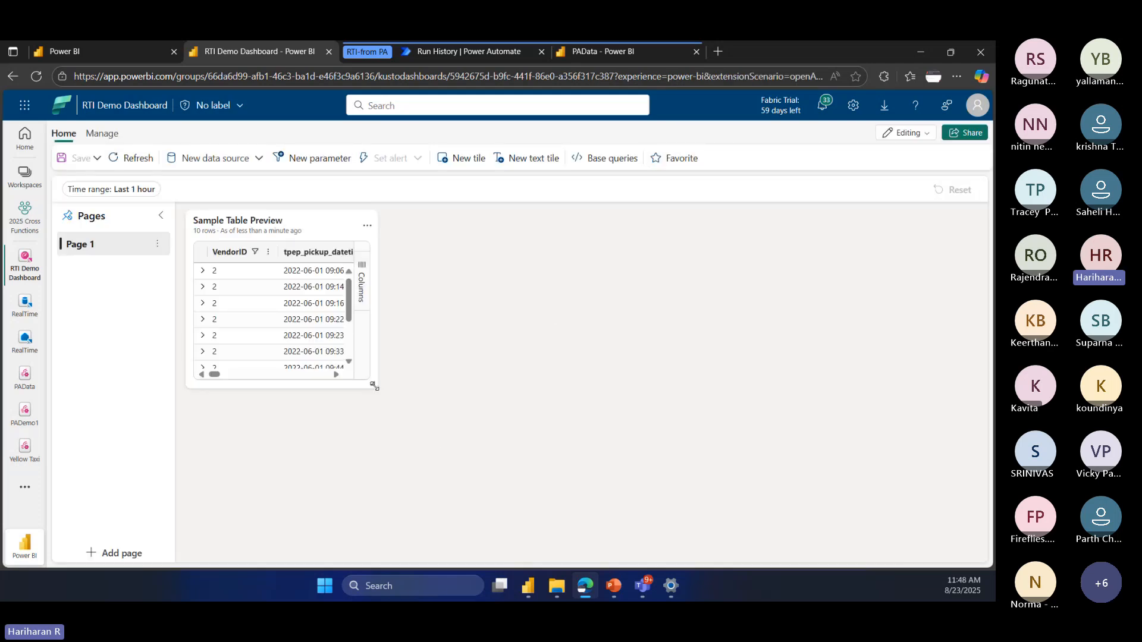
left_click_drag(373, 386, 657, 452)
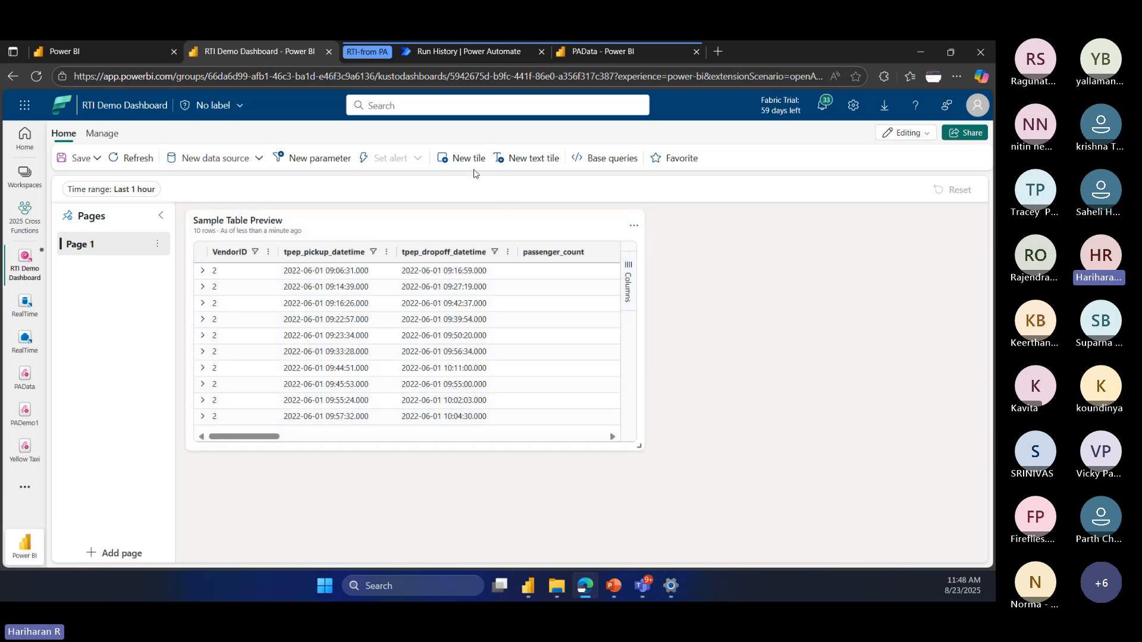
mouse_move(445, 233)
mouse_move(394, 216)
left_click(472, 158)
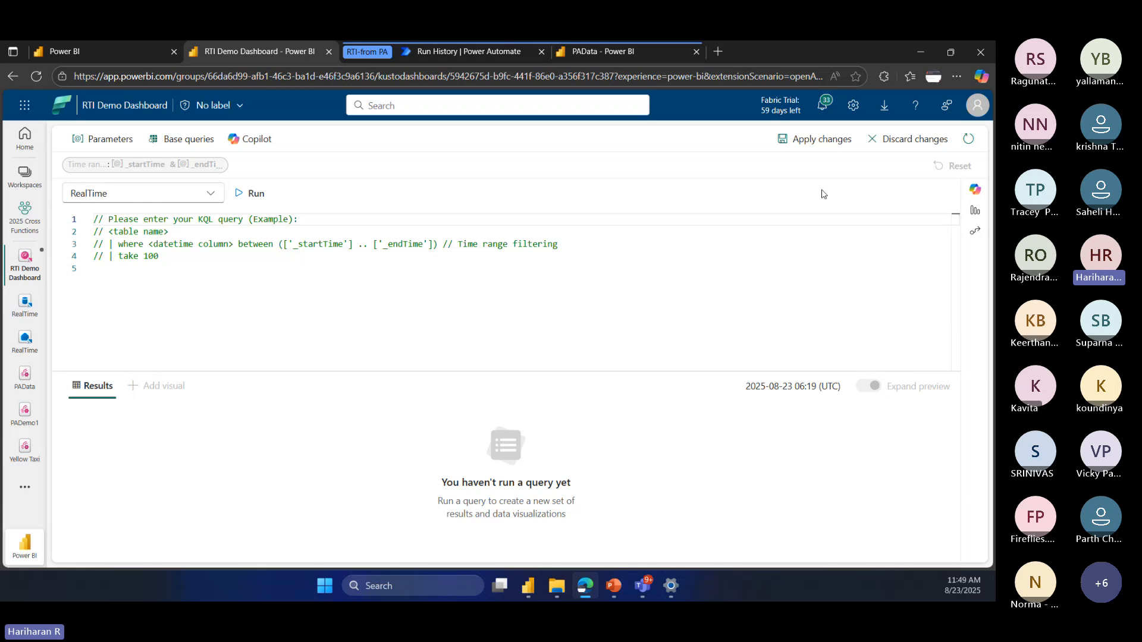
left_click(179, 141)
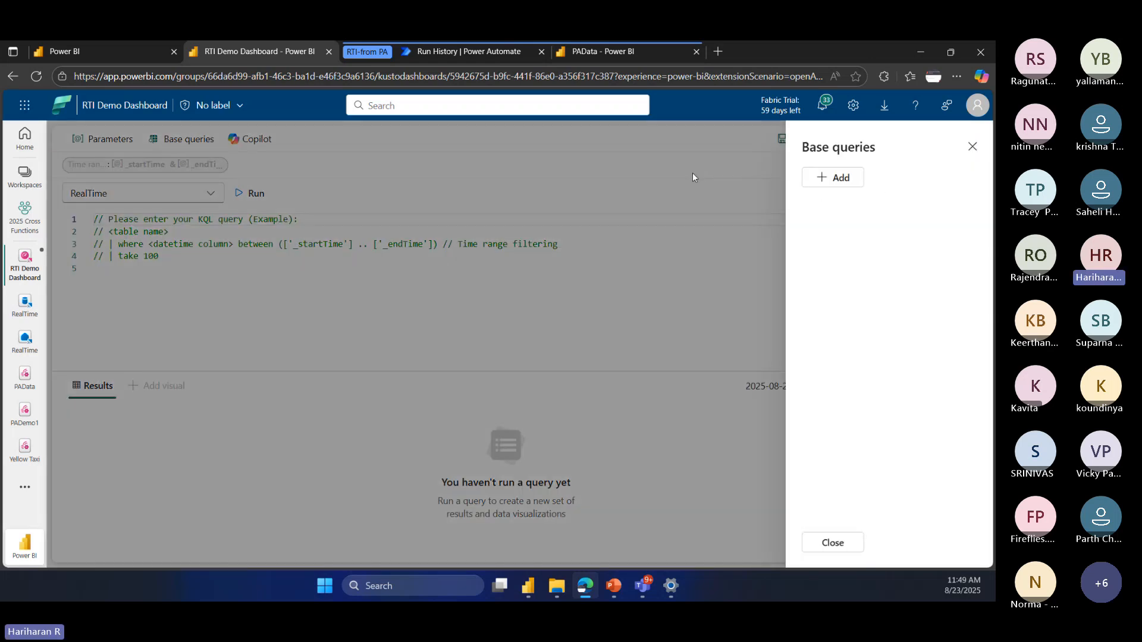
left_click(972, 145)
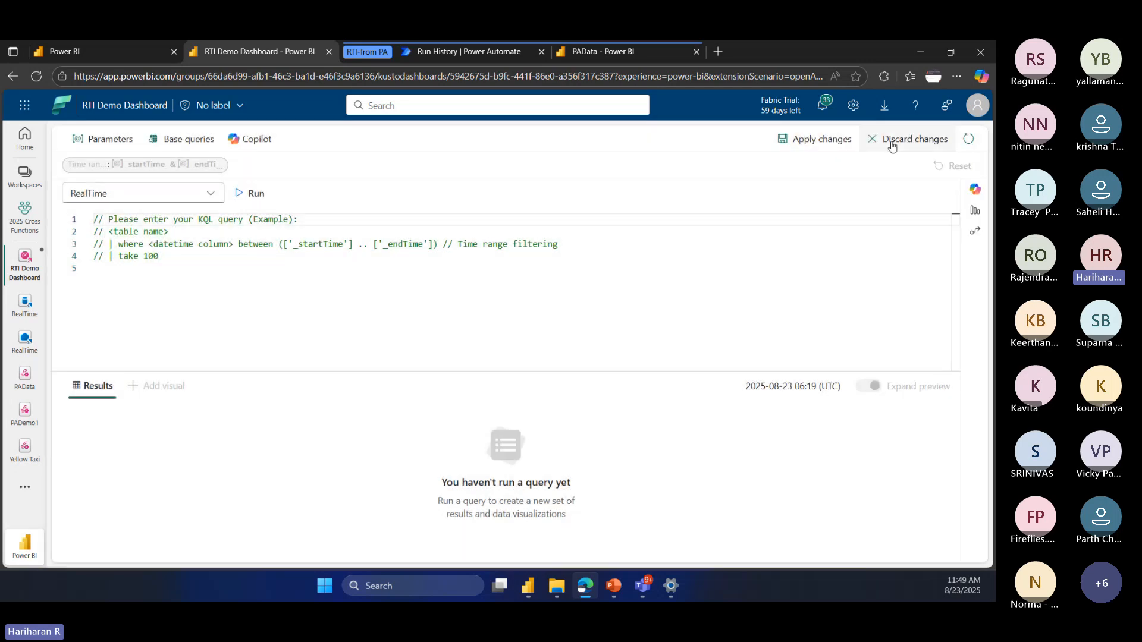
left_click(896, 145)
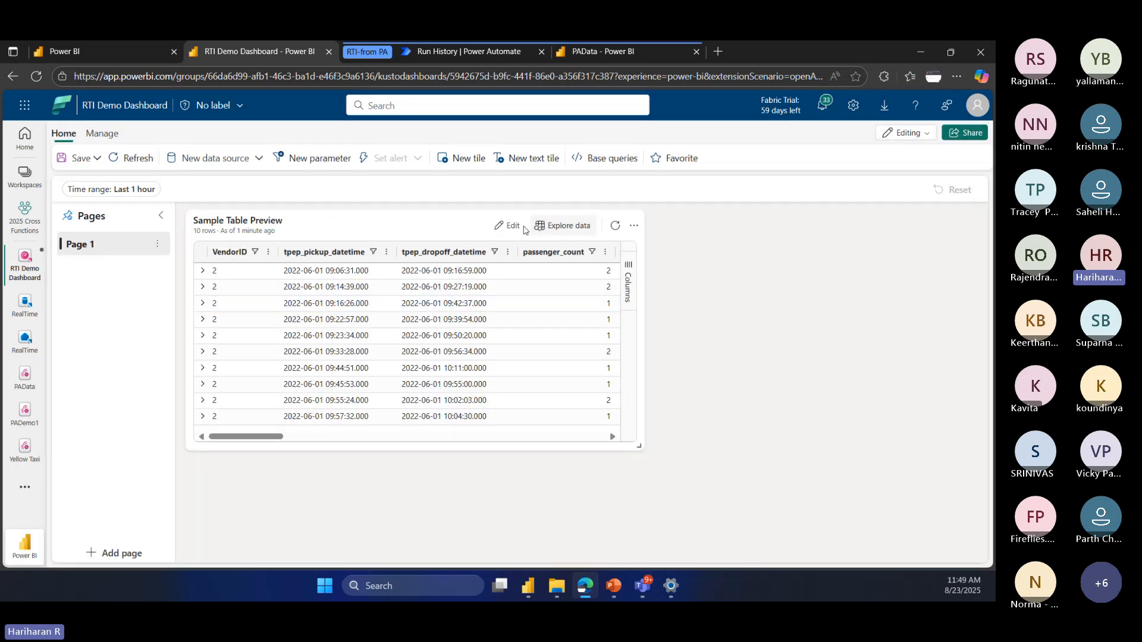
Step: Copy the Sample Table Preview tile's query and use it to replace the placeholder query of a new tile
left_click(510, 226)
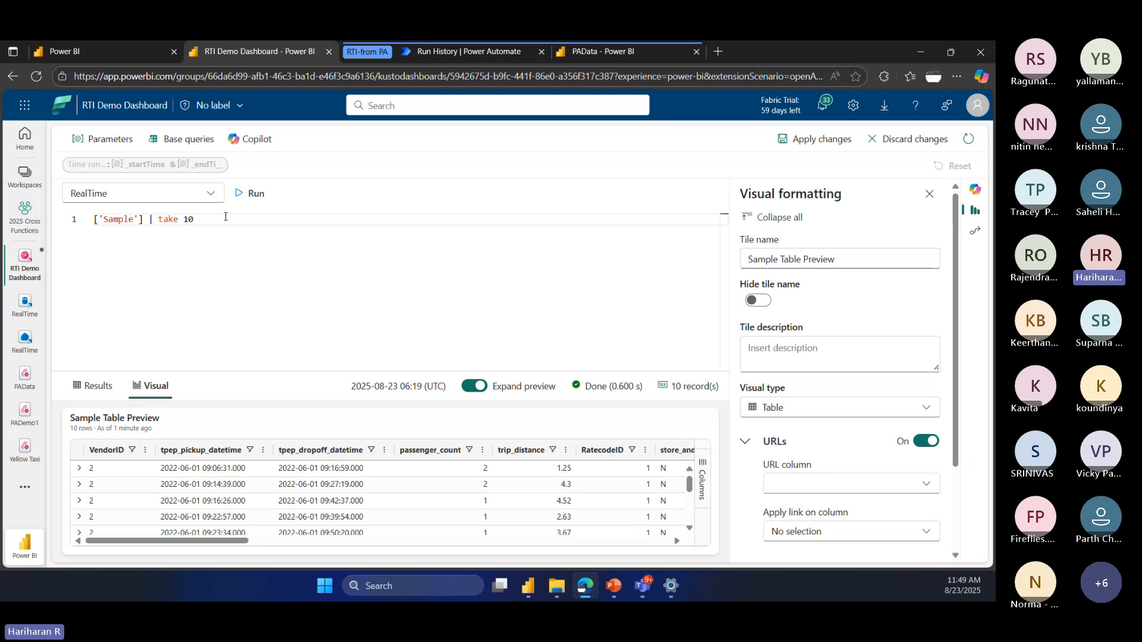
left_click_drag(224, 218, 64, 228)
key("ctrl+c")
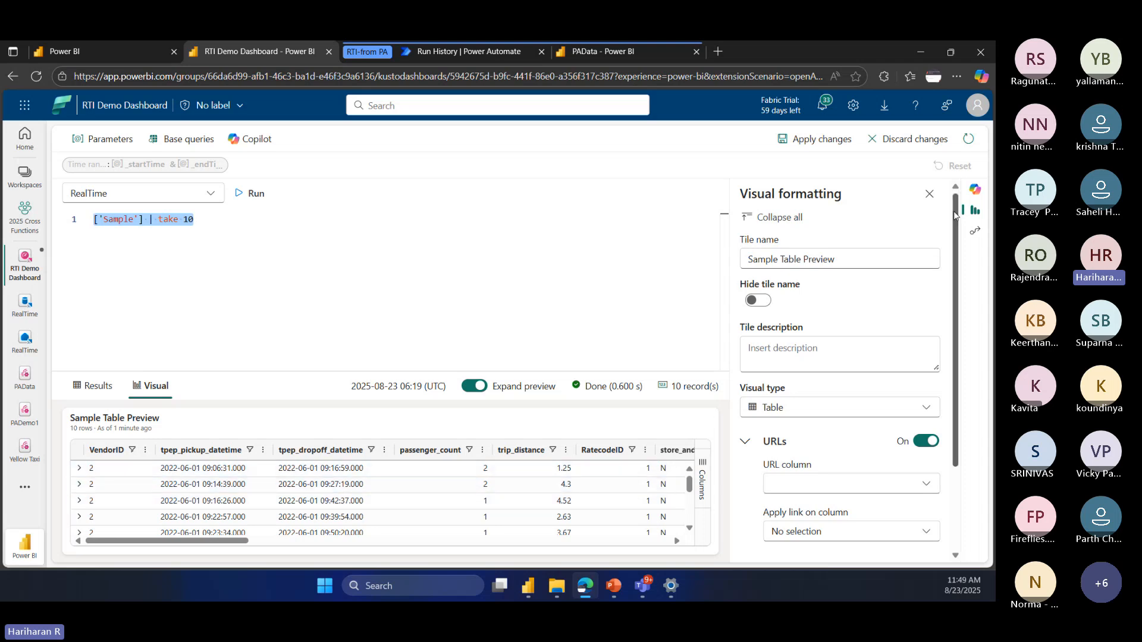
left_click(913, 141)
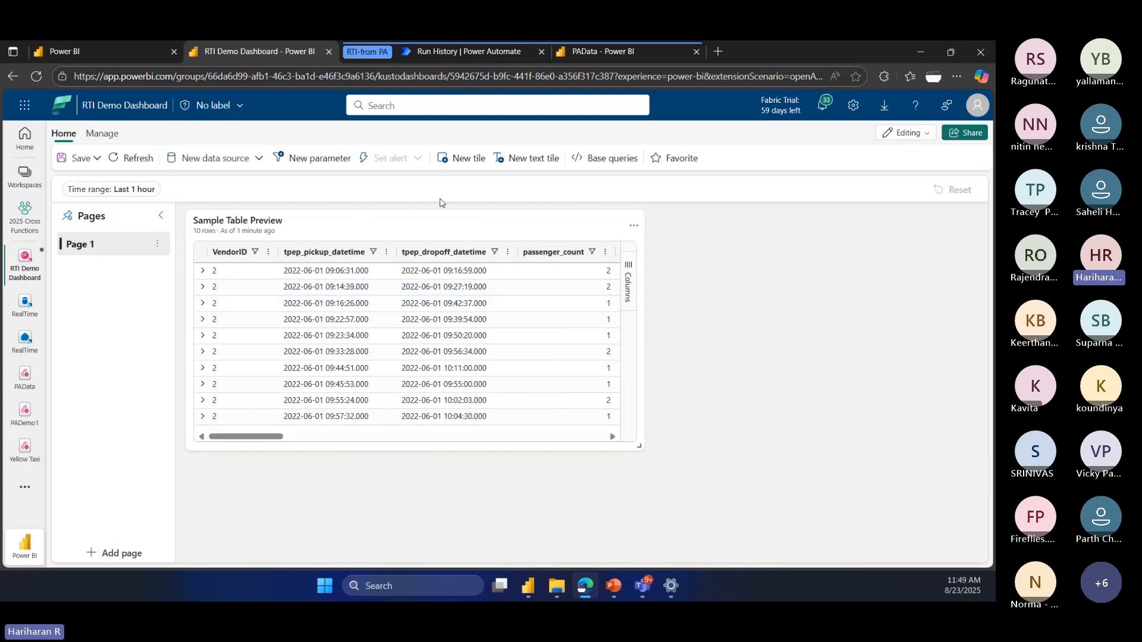
left_click(468, 160)
left_click(271, 257)
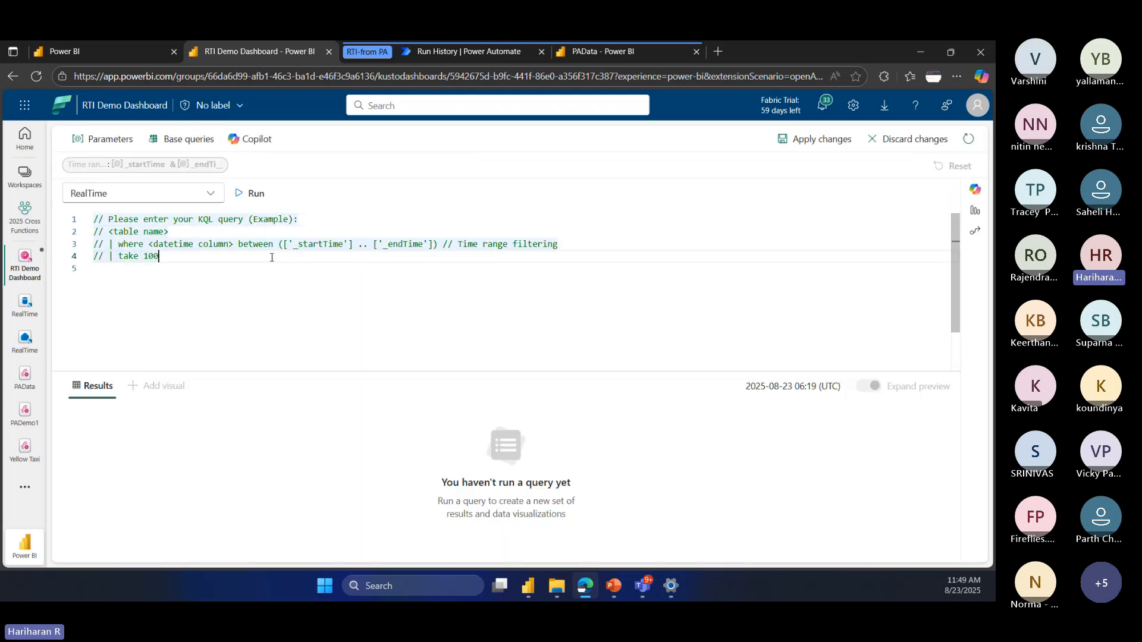
key("ctrl+a")
key("ctrl+v")
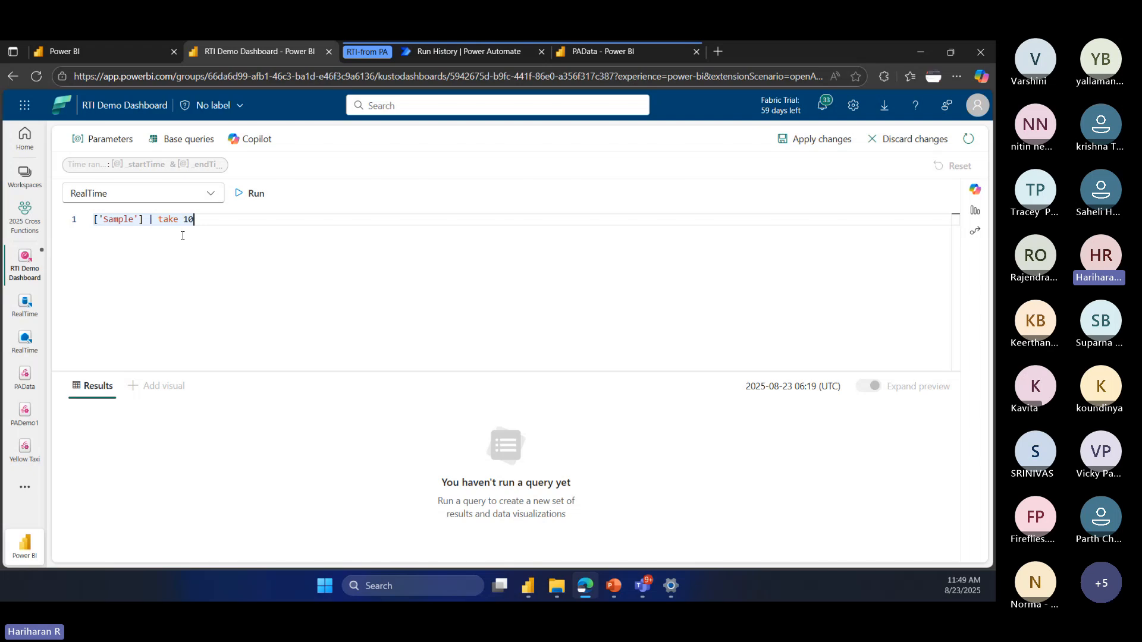
Step: Replace the take 10 clause in the new tile's query with a project operator that returns fare_amount
left_click_drag(157, 219, 302, 223)
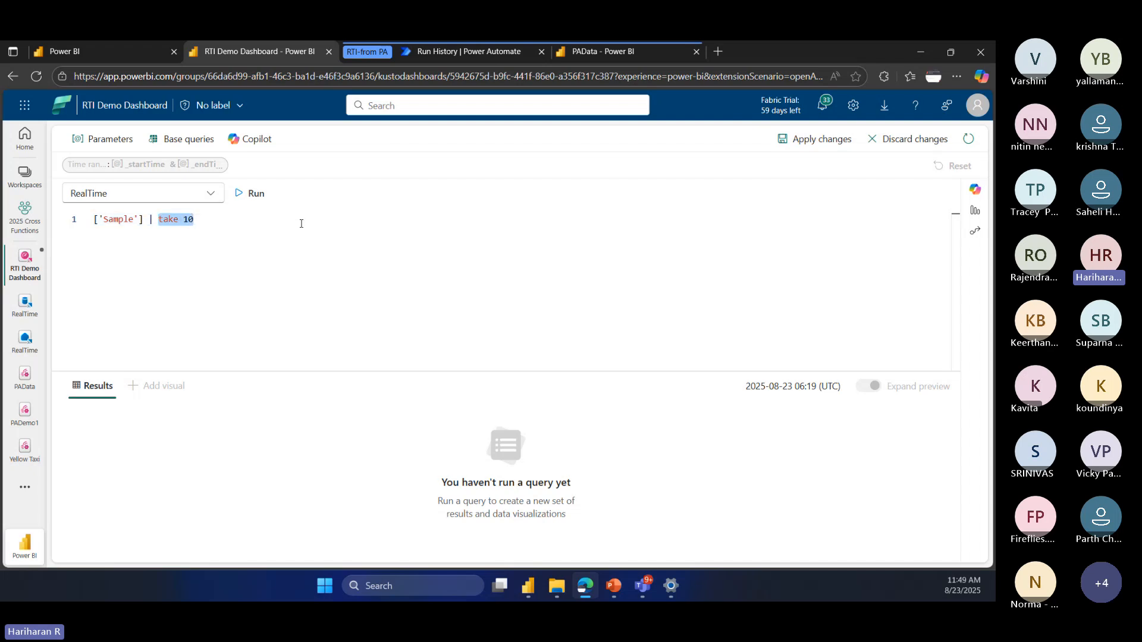
type("pro")
key("BackSpace")
key("BackSpace")
key("BackSpace")
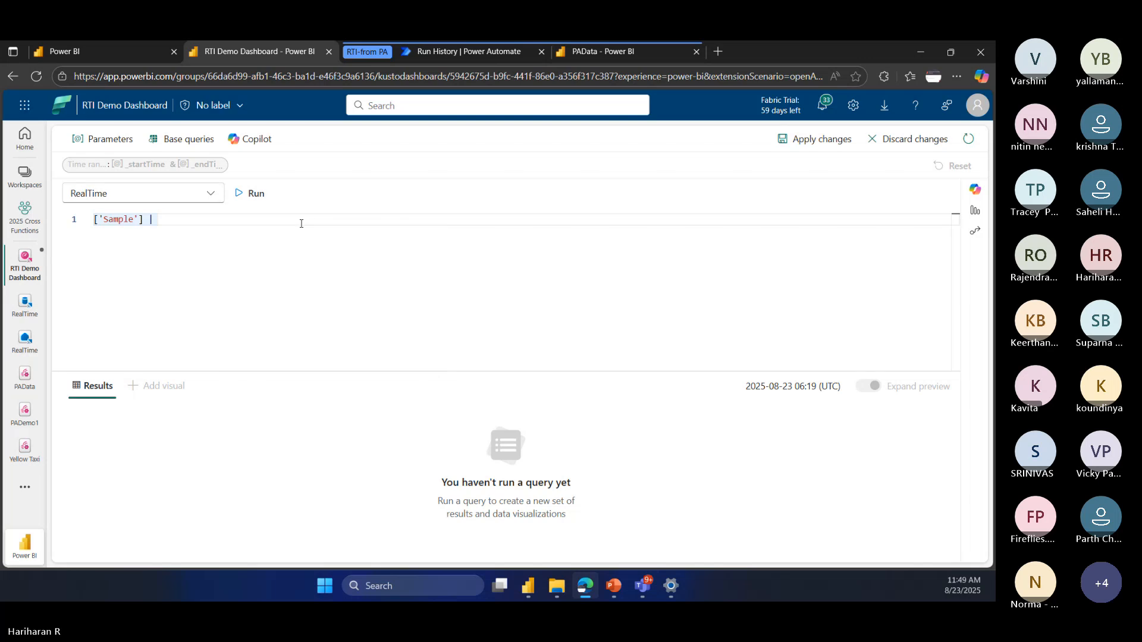
type("pro")
key("Tab")
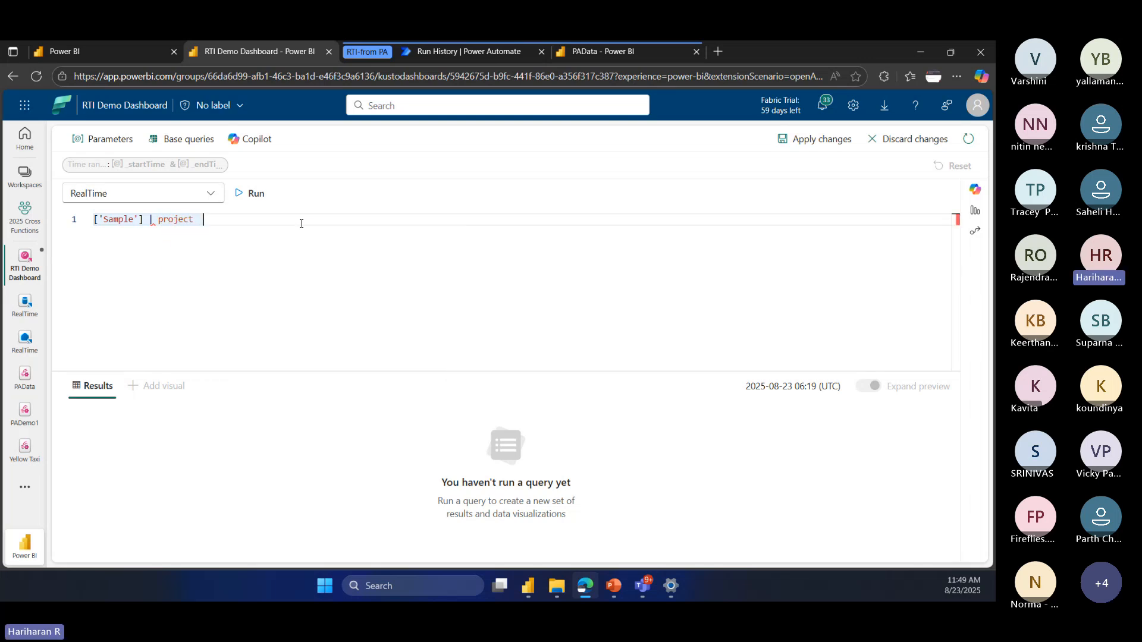
key("Down")
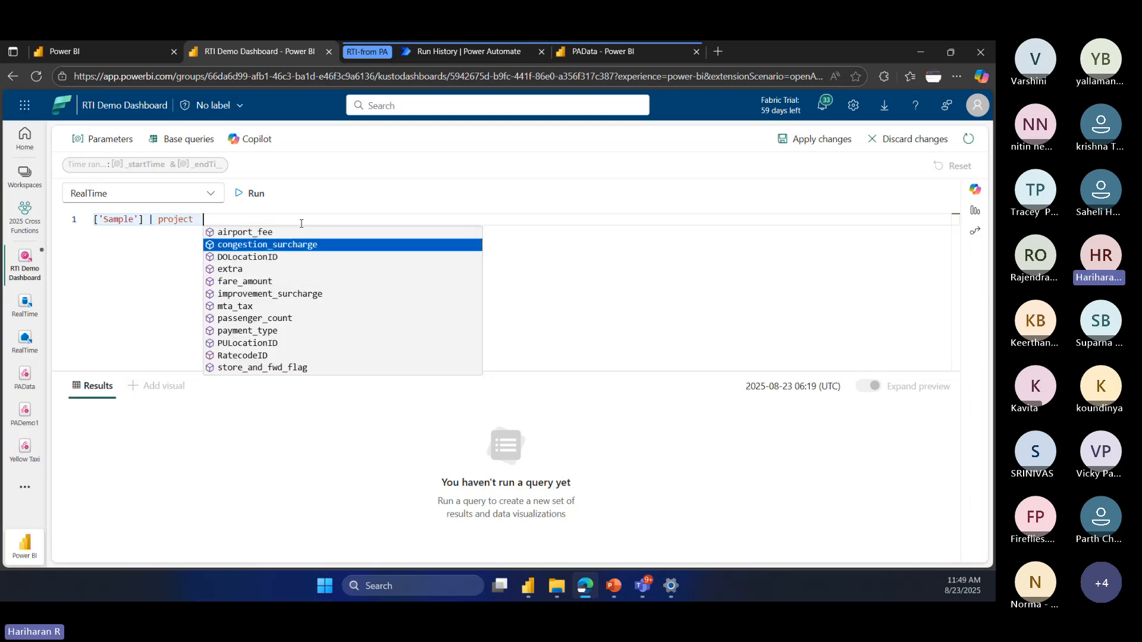
key("Down")
key("Up")
key("Up")
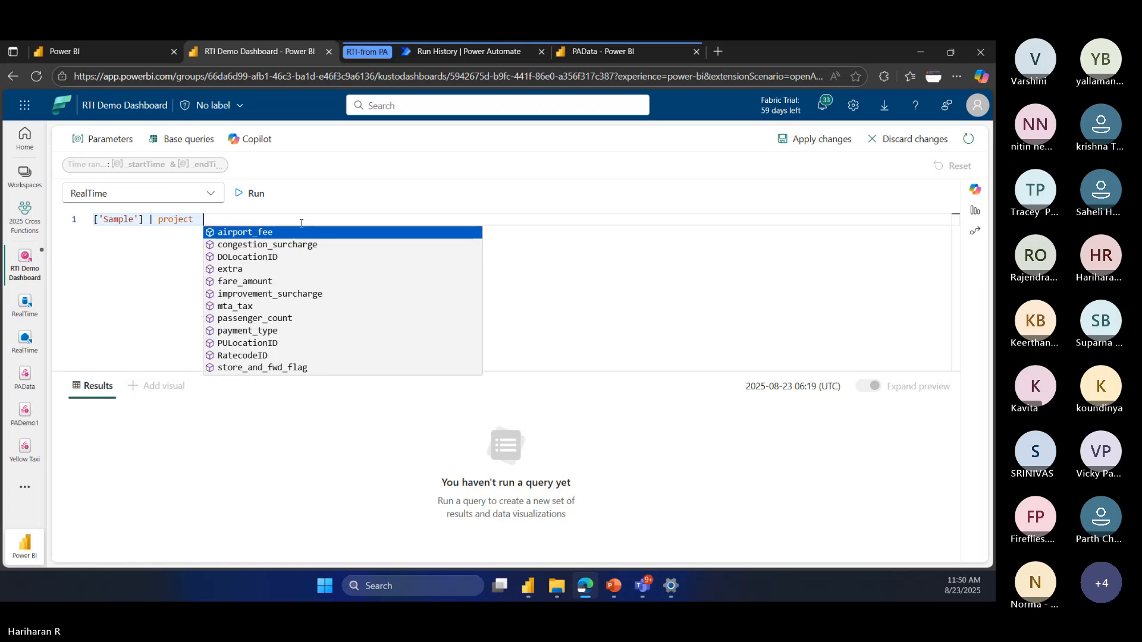
key("Down")
key("Down")
key("Down")
key("Down")
key("Tab")
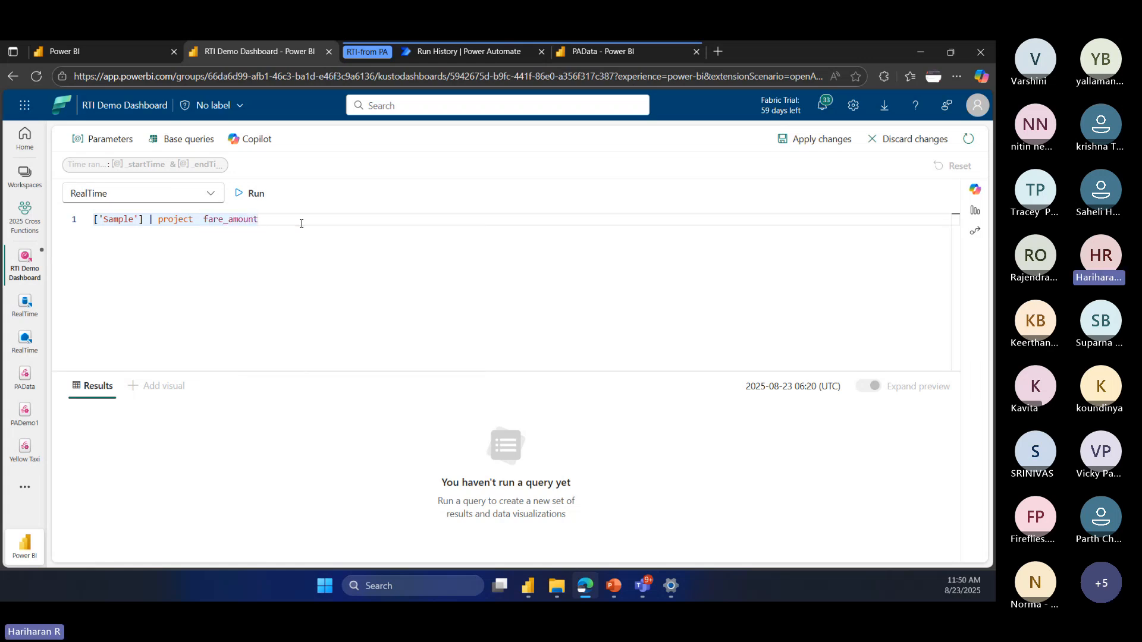
Step: Add RatecodeID to the projected columns, then run the query and apply the new tile to the dashboard
type(",")
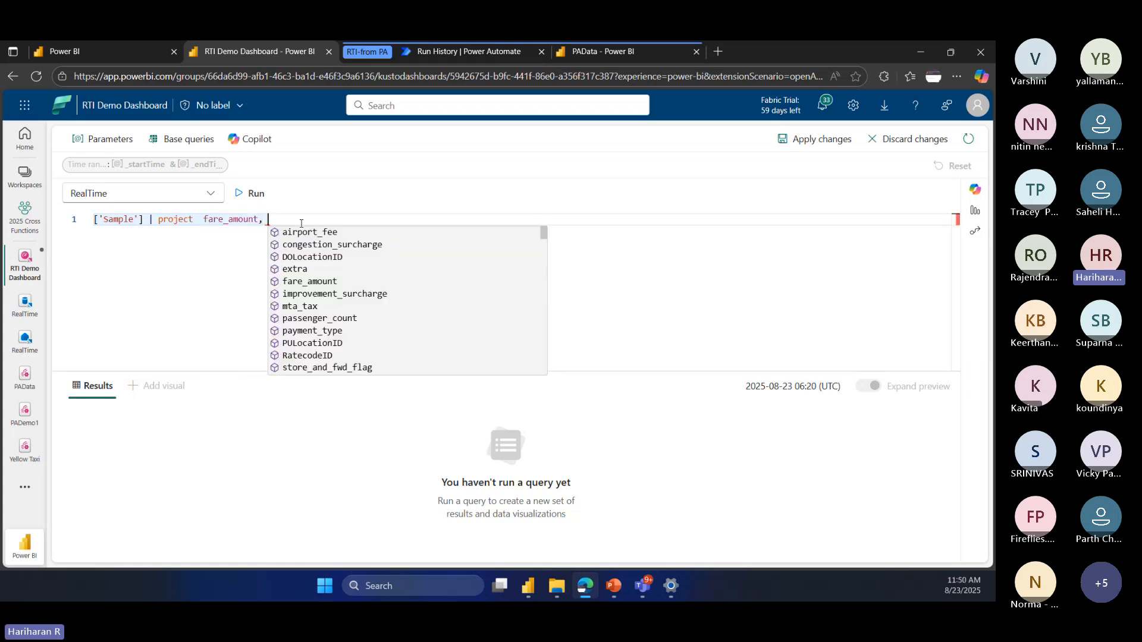
key("Down")
key("Down")
key("Down")
key("Down")
key("Down")
key("Down")
key("Down")
key("Down")
key("Down")
key("Down")
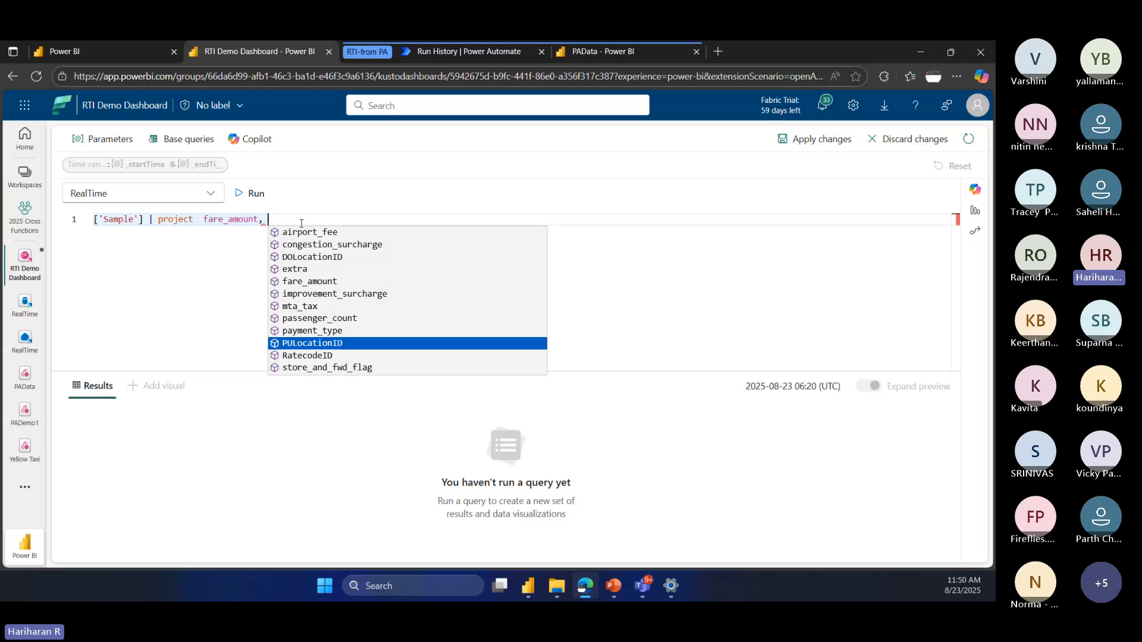
key("Tab")
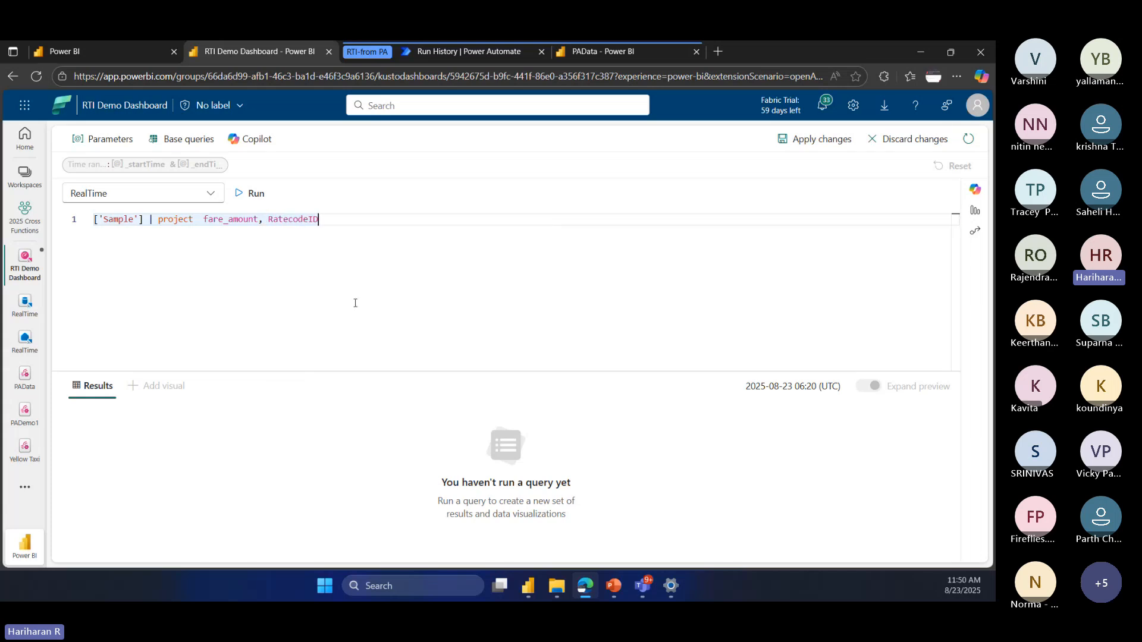
left_click(253, 193)
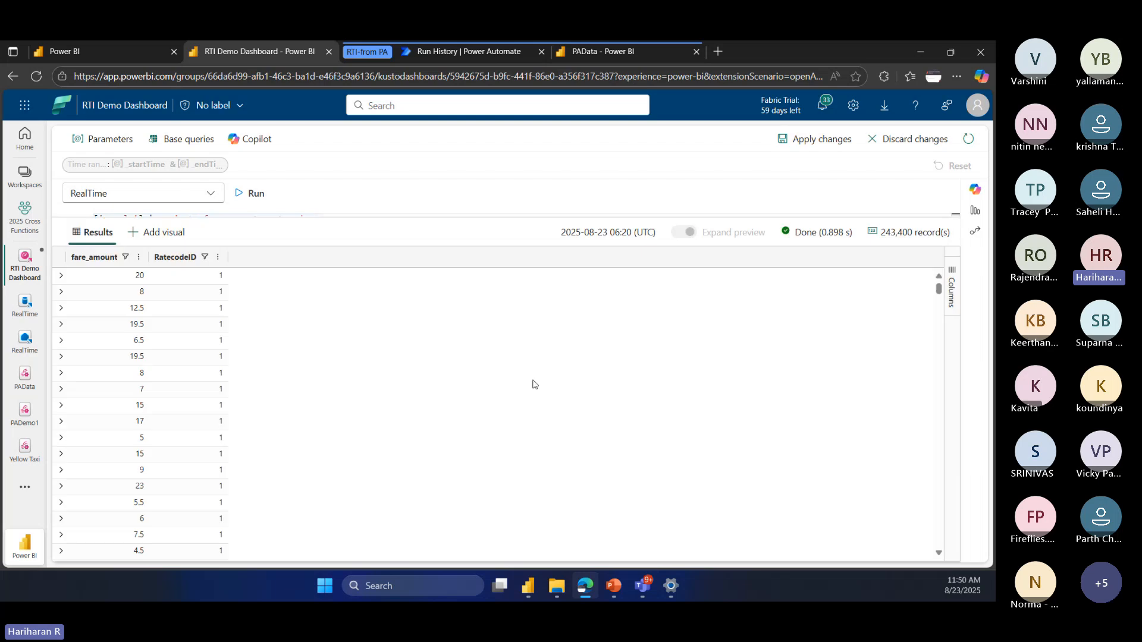
left_click(814, 139)
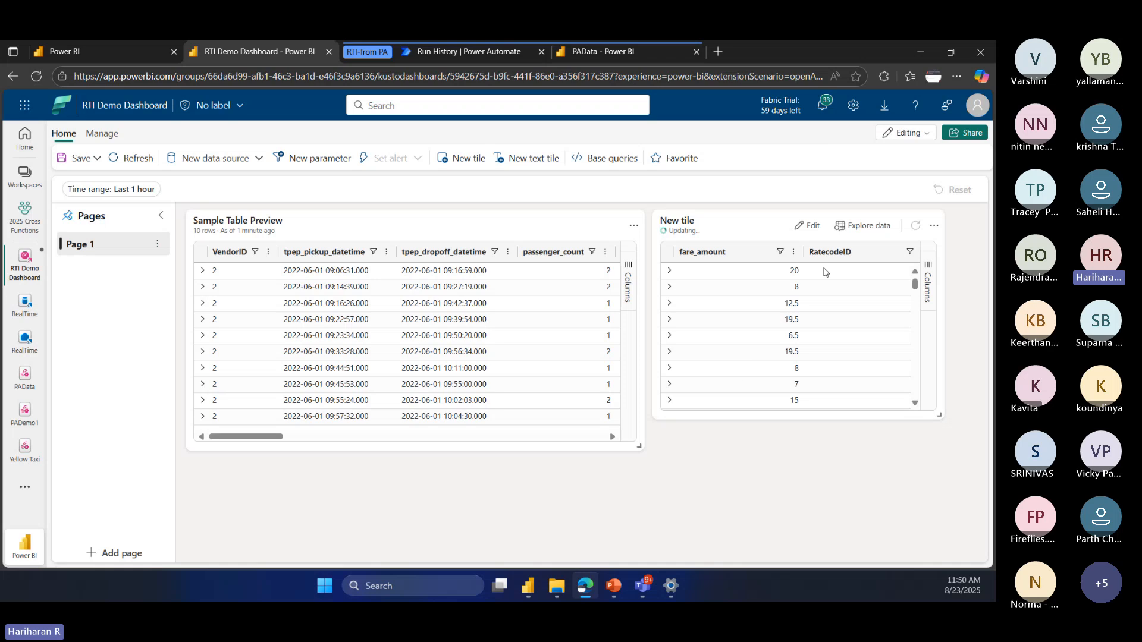
Step: Review the new tile's visual types and formatting options without keeping changes, and view the dashboard's management options
left_click(812, 226)
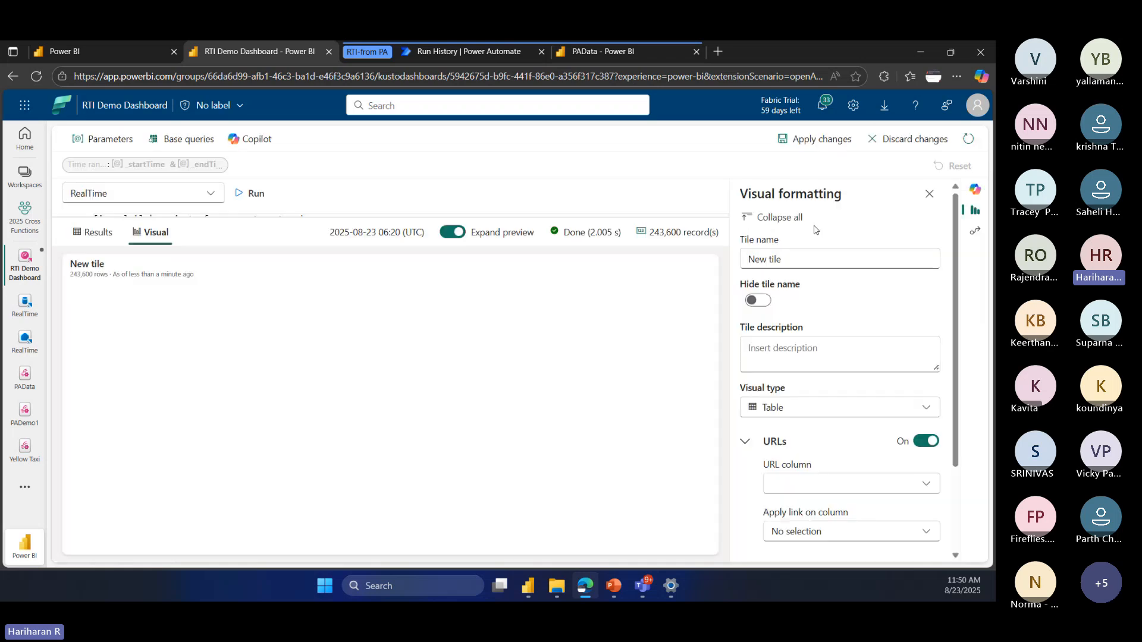
scroll(803, 459, "down", 1)
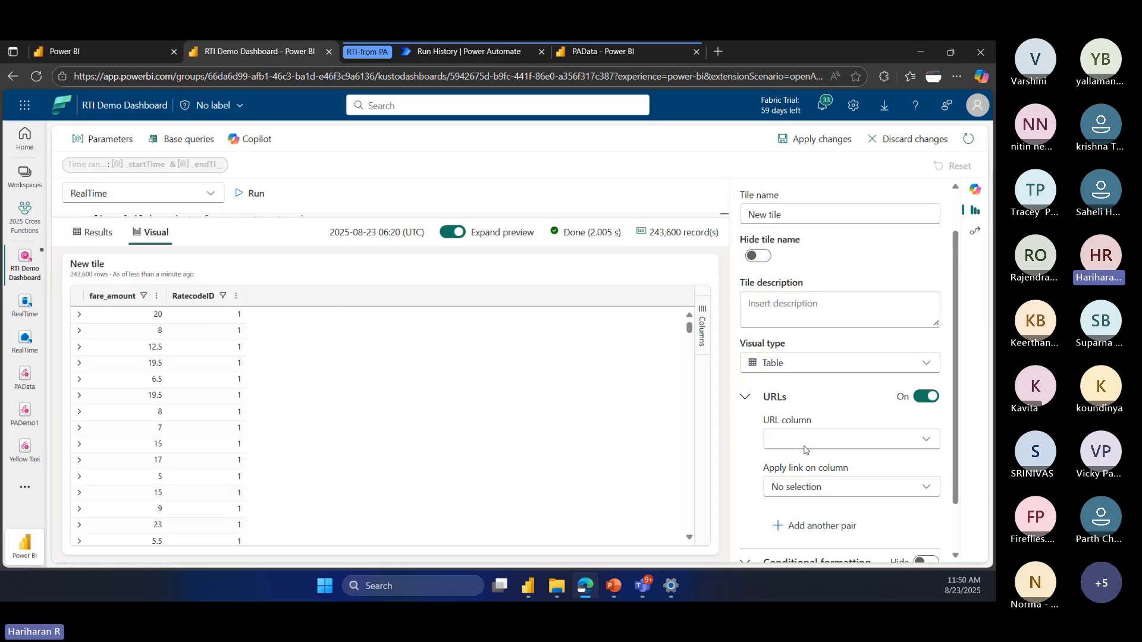
left_click(832, 343)
scroll(815, 462, "down", 3)
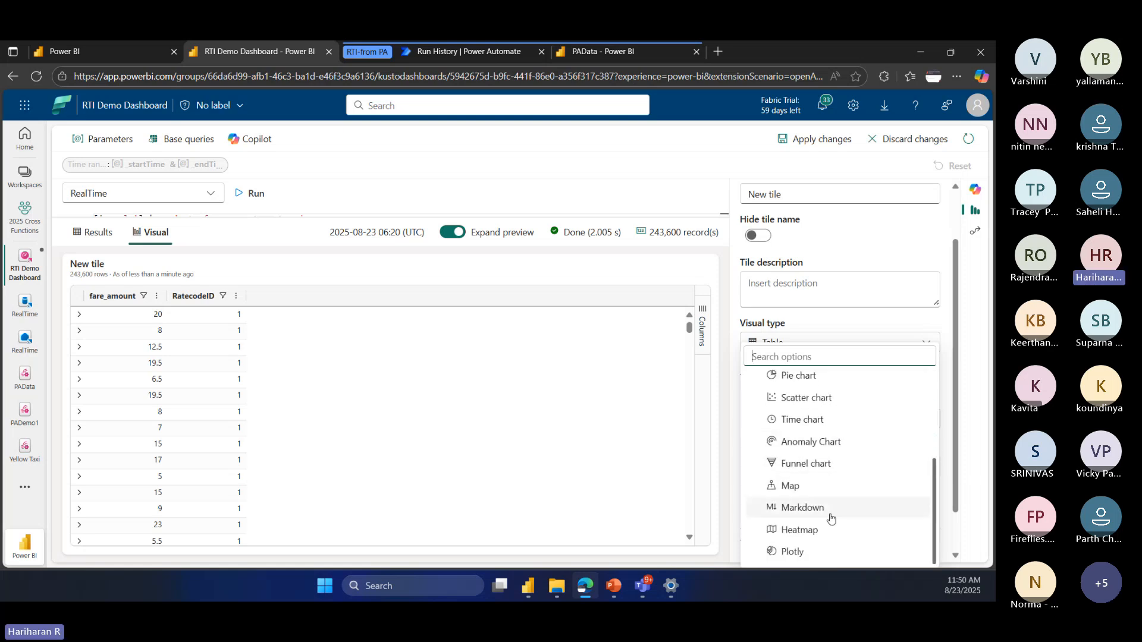
scroll(833, 476, "up", 3)
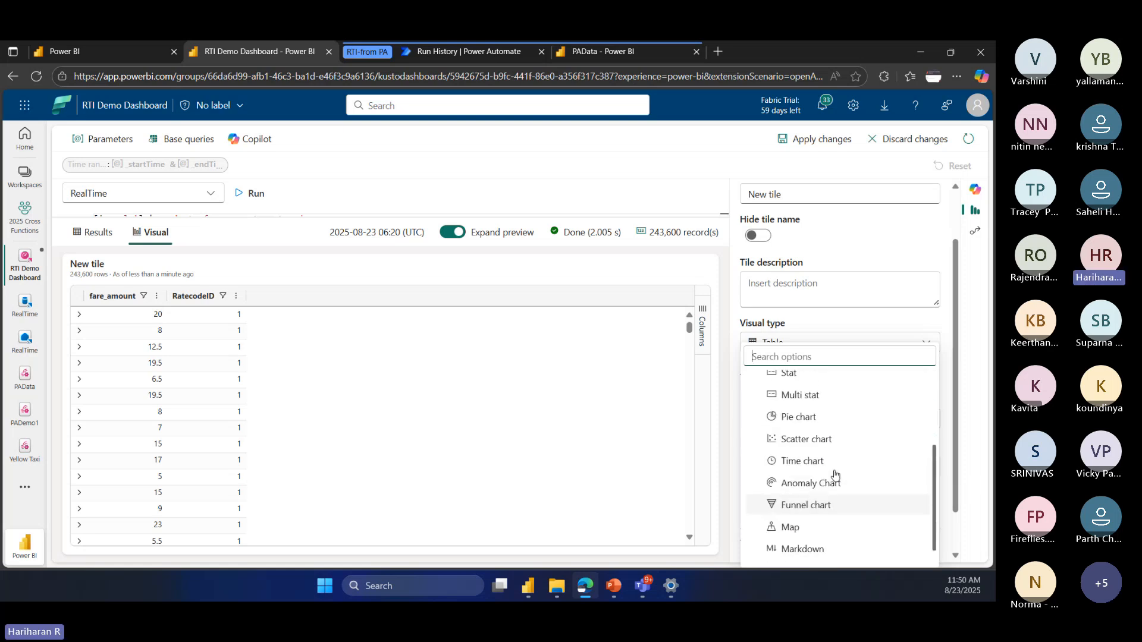
left_click(906, 323)
scroll(797, 377, "down", 1)
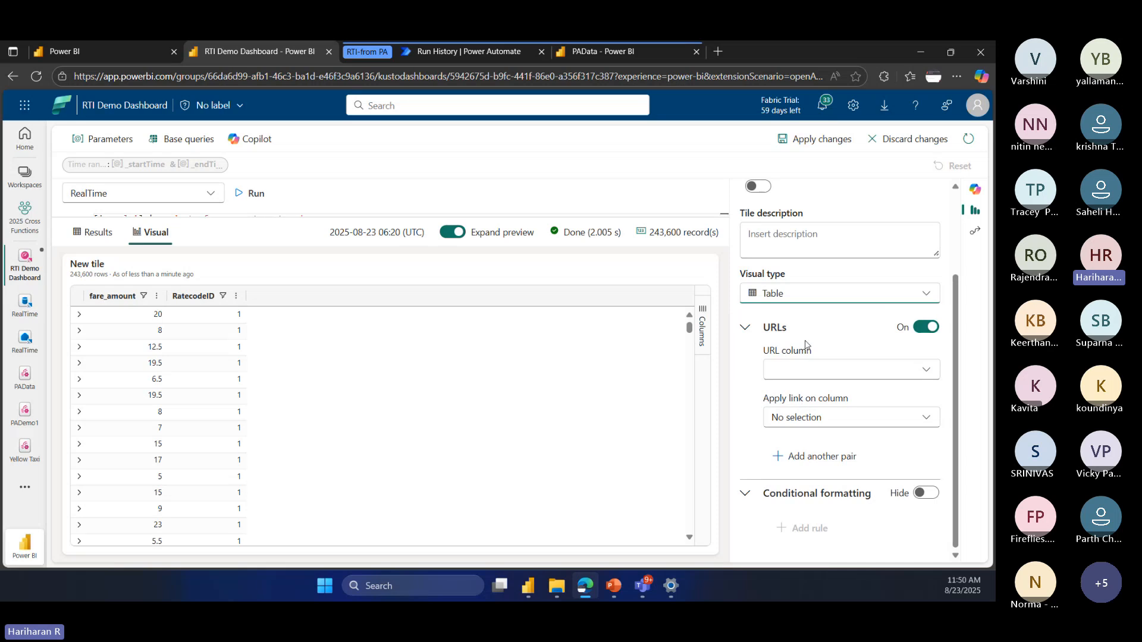
scroll(805, 345, "up", 3)
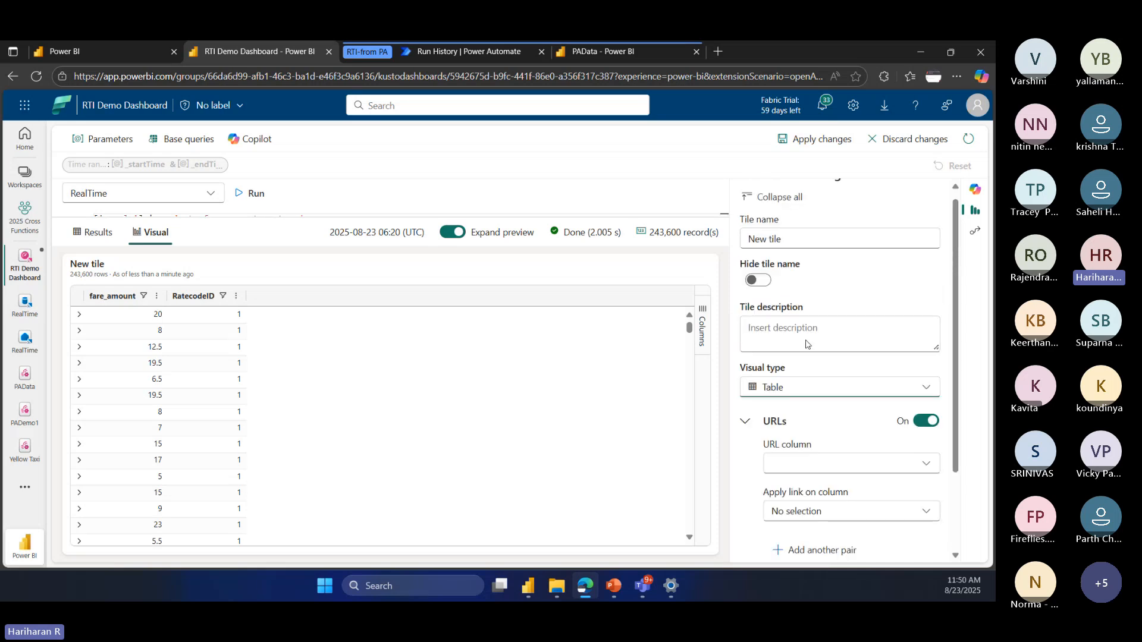
left_click(896, 141)
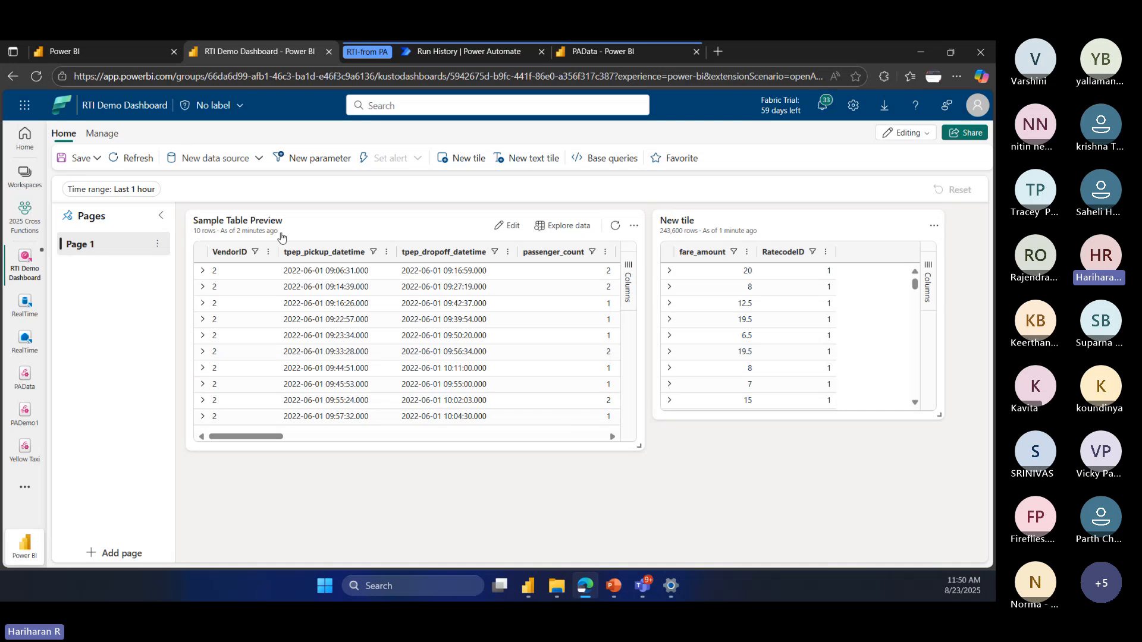
left_click(101, 135)
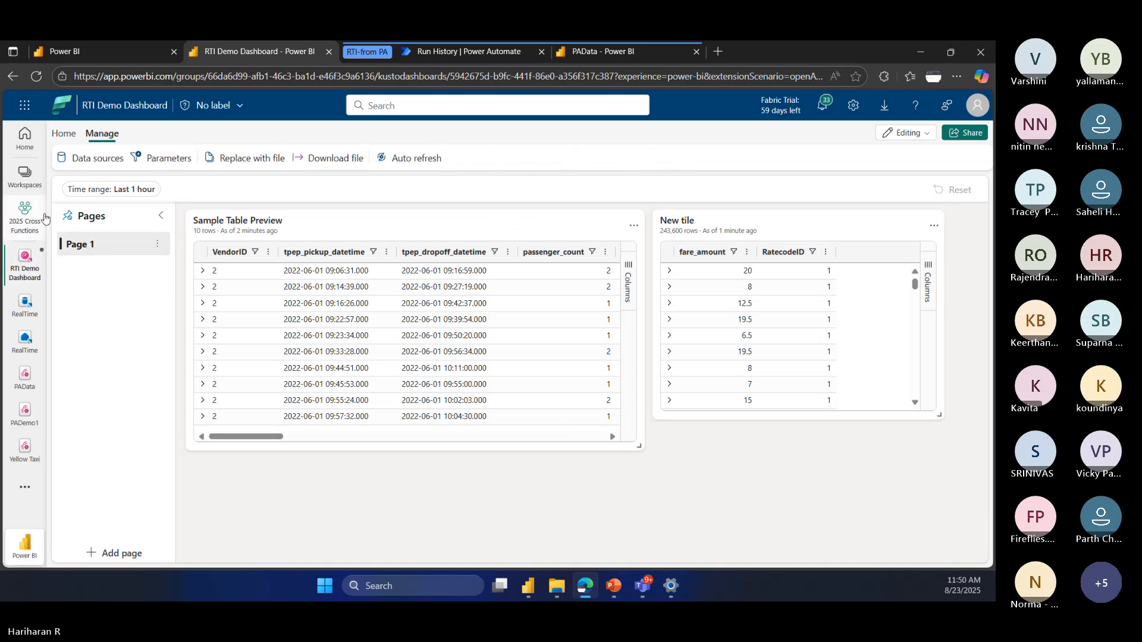
Step: Leave the dashboard discarding its unsaved changes, and open the KQL database of the RealTime eventhouse in the 2025 Cross Functions workspace
left_click(25, 220)
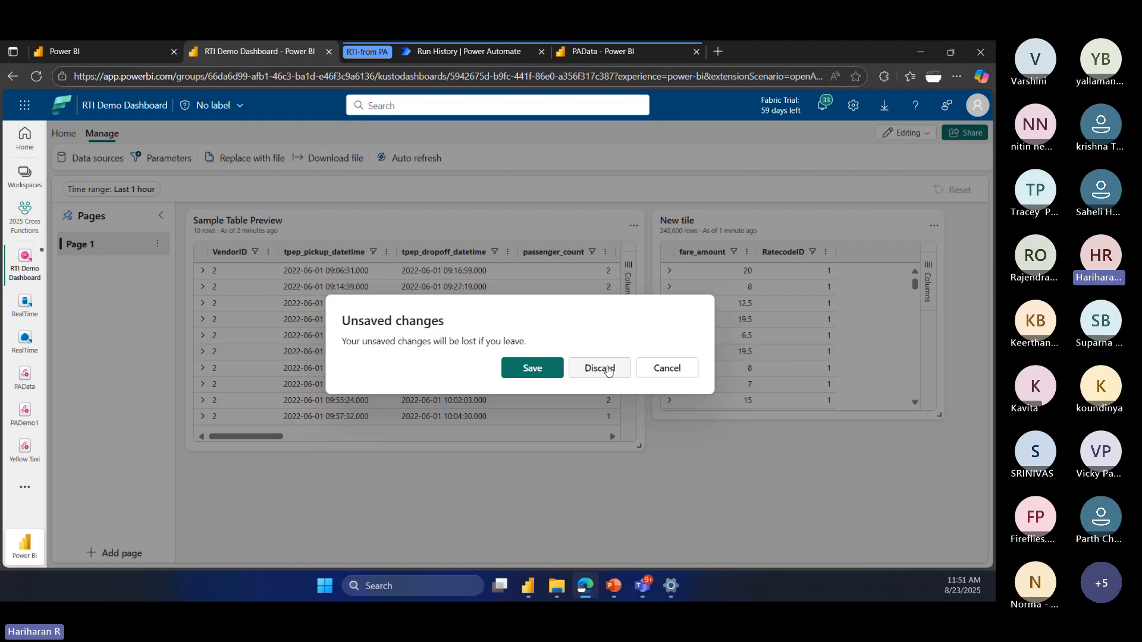
left_click(612, 375)
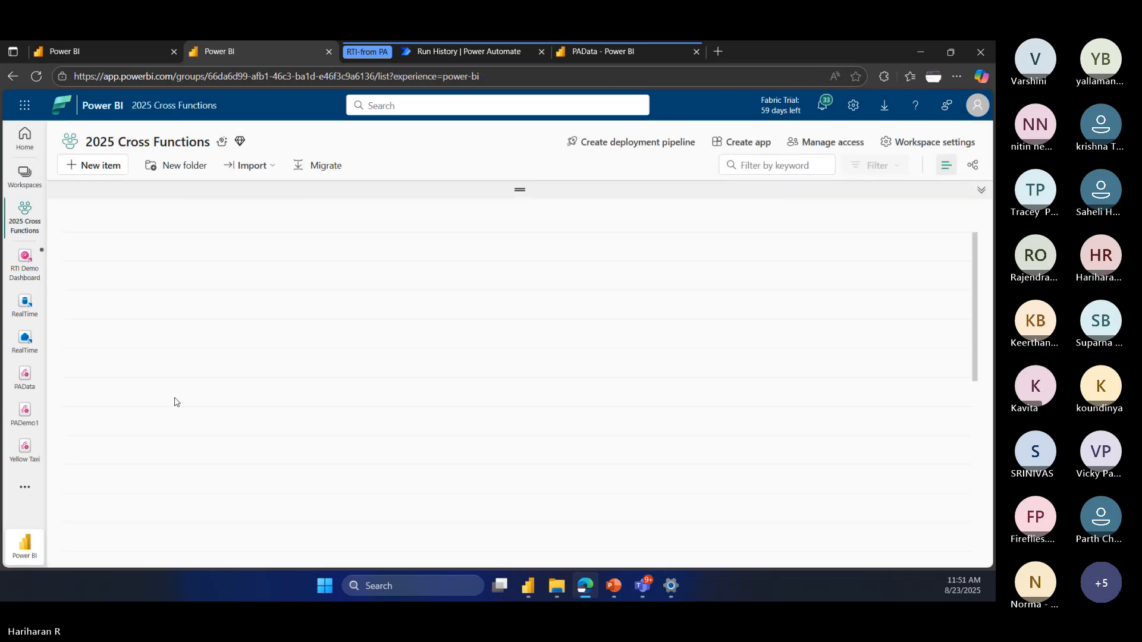
scroll(167, 432, "down", 10)
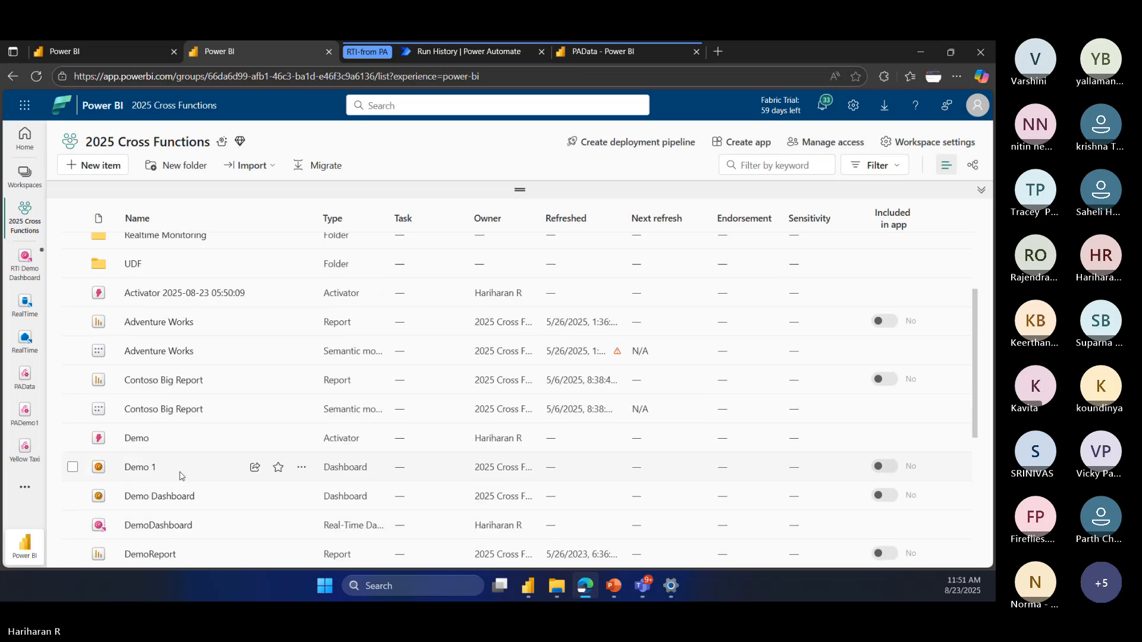
left_click(143, 404)
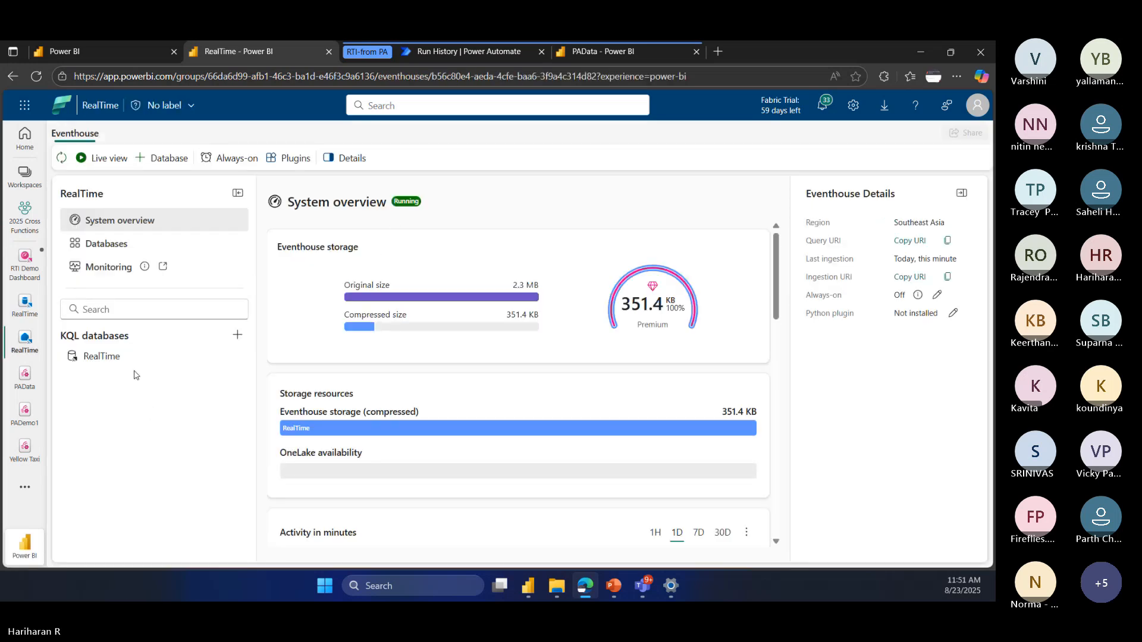
left_click(143, 357)
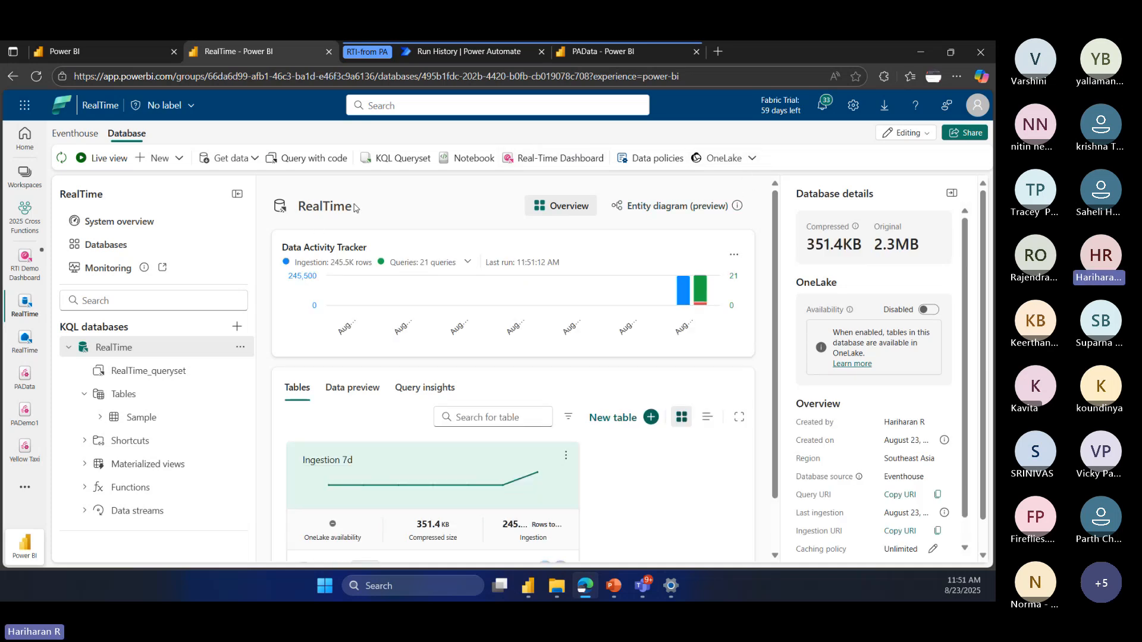
scroll(689, 410, "down", 1)
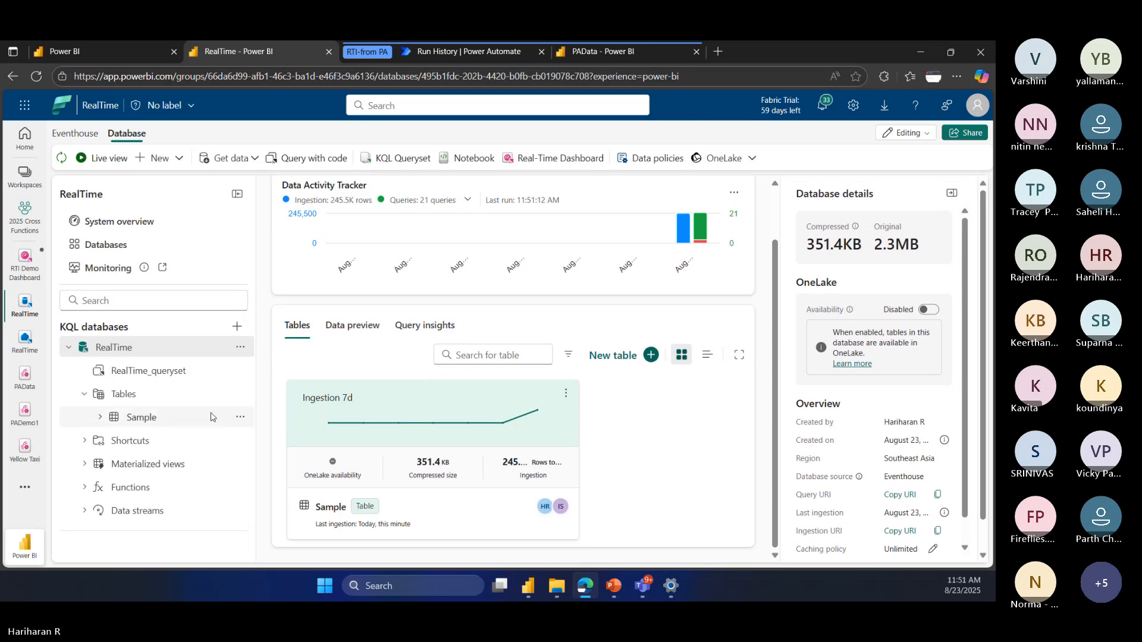
Step: Open the Sample table and expand its data preview to examine the ingested records
left_click(159, 419)
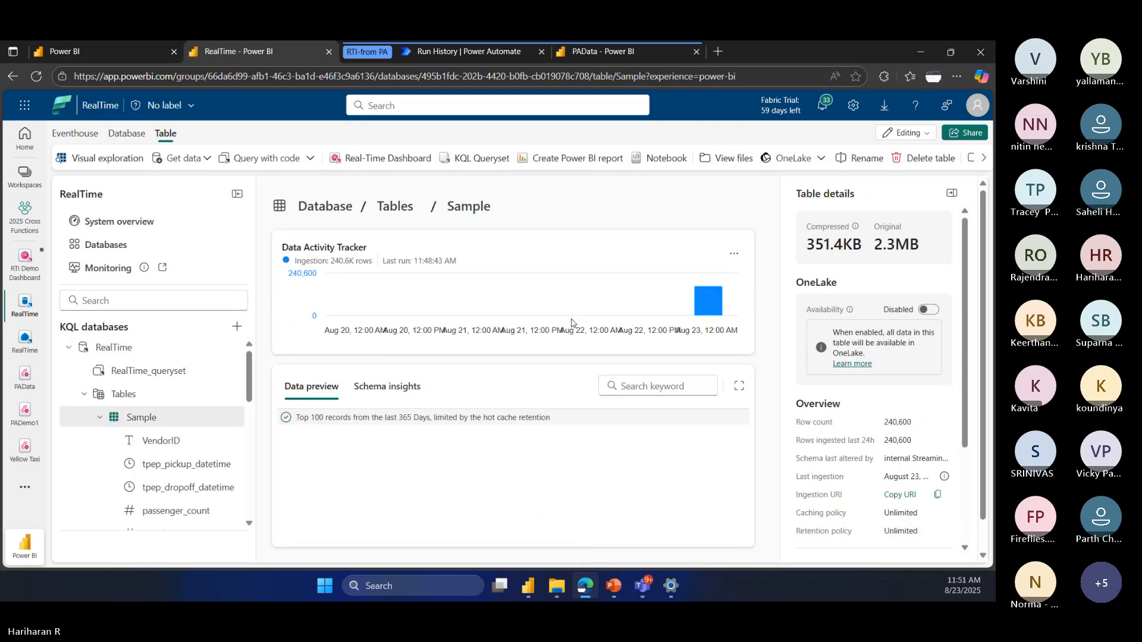
left_click(981, 160)
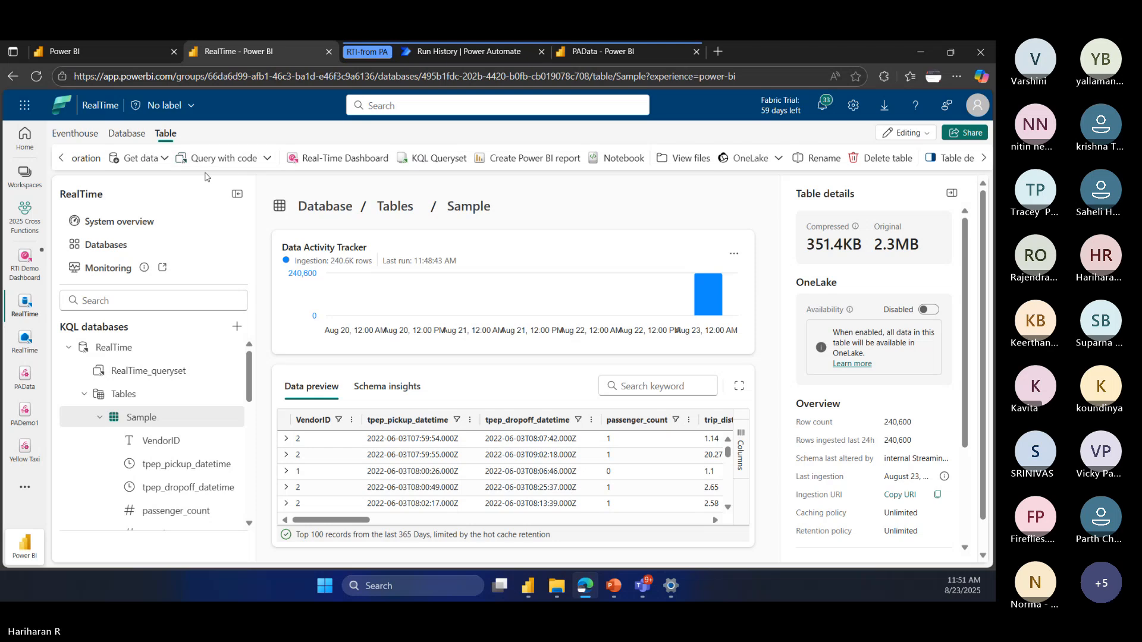
left_click(62, 160)
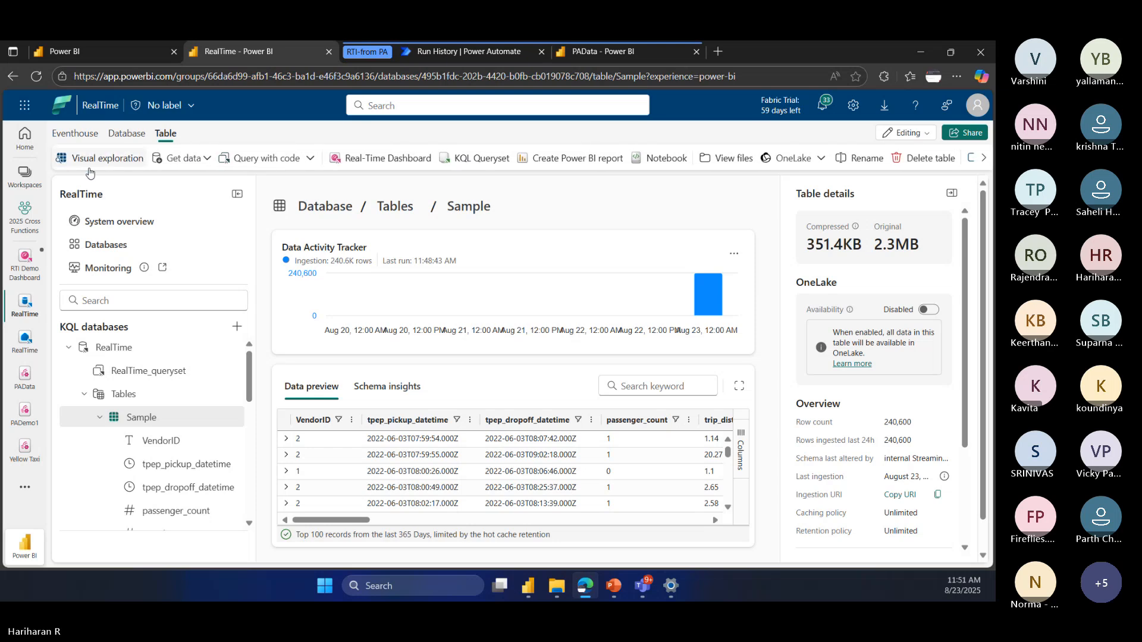
scroll(628, 368, "down", 1)
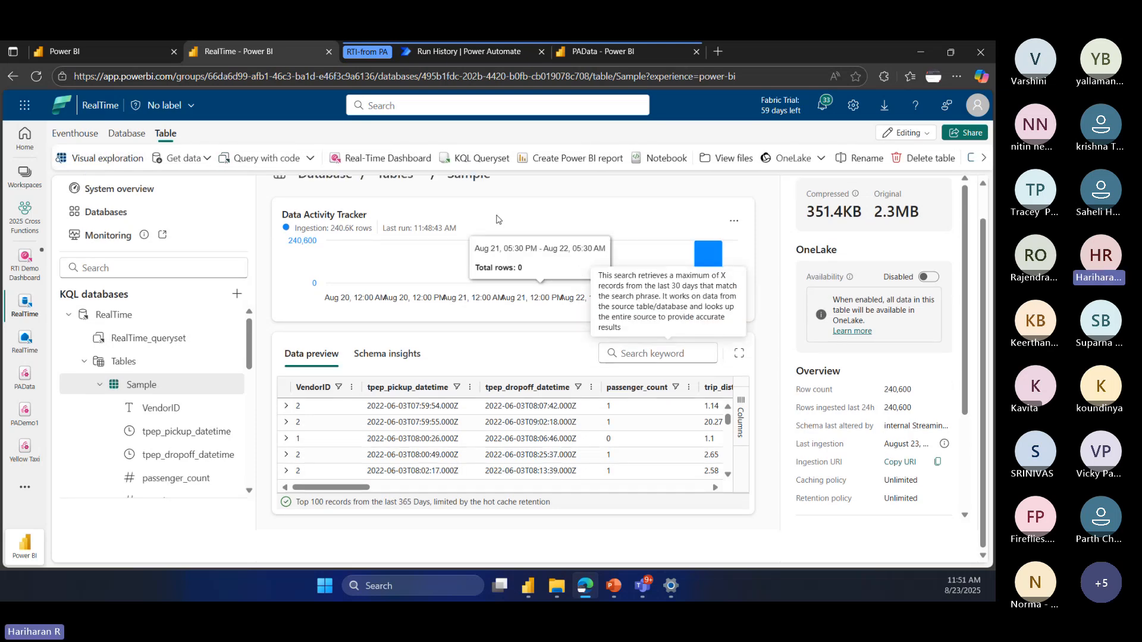
scroll(476, 291, "up", 1)
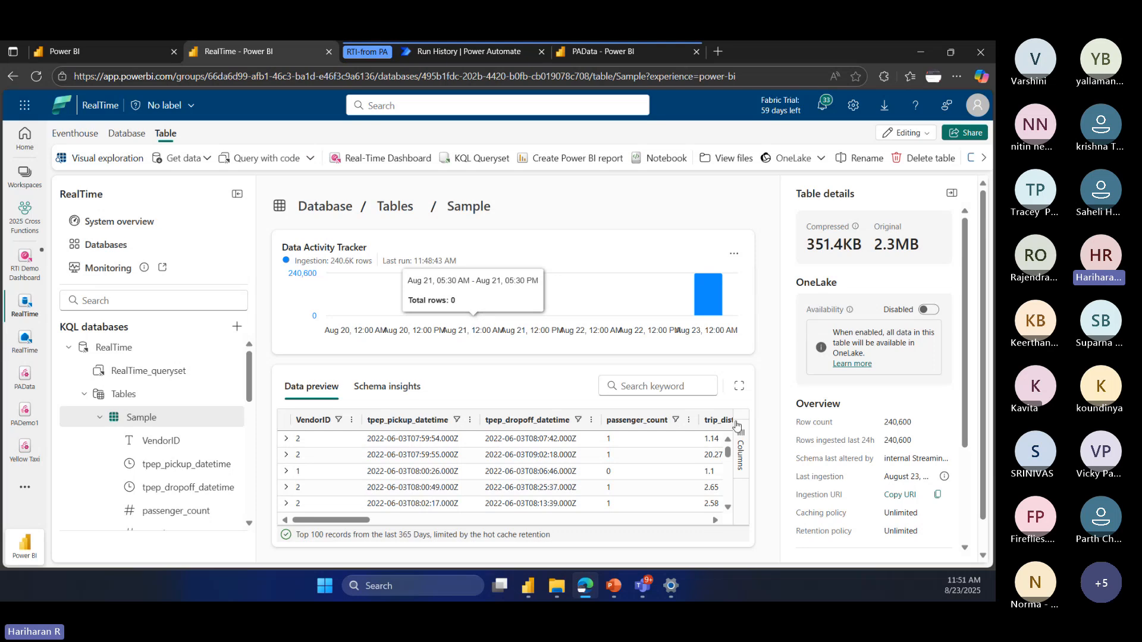
left_click(738, 386)
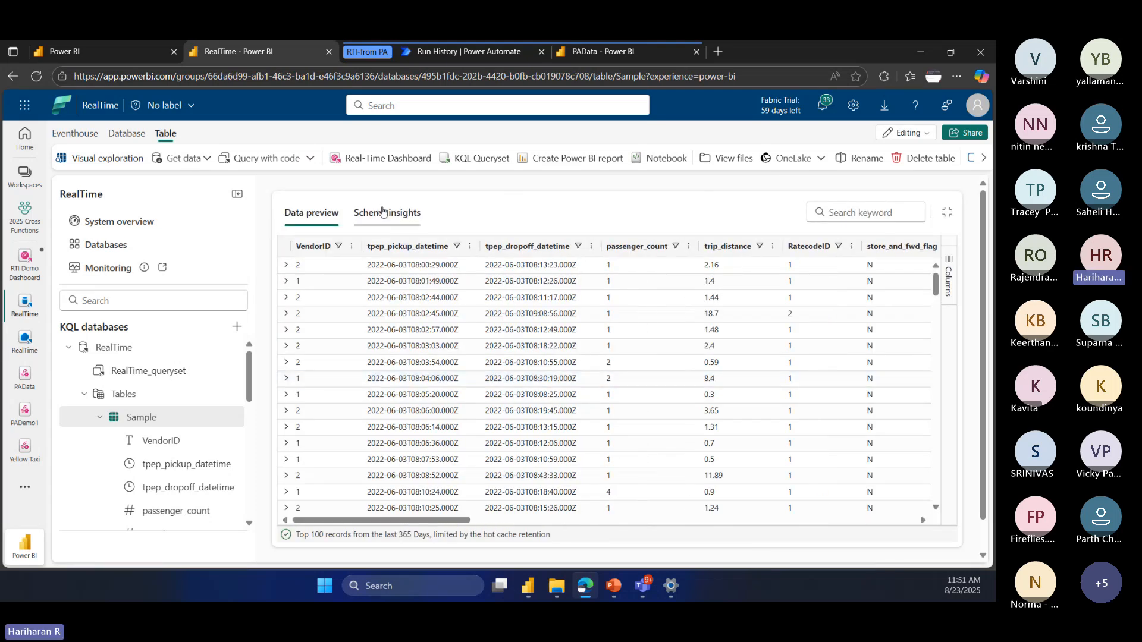
Step: Review the RealTime database's data source and new object options, along with the eventhouse-level commands
left_click(127, 133)
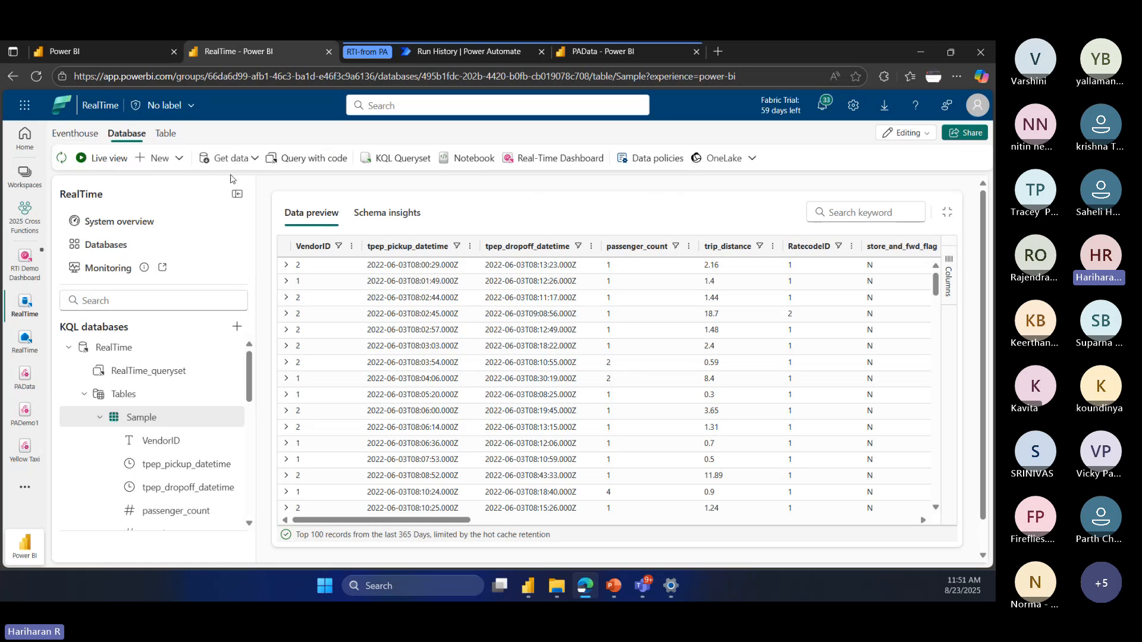
left_click(252, 163)
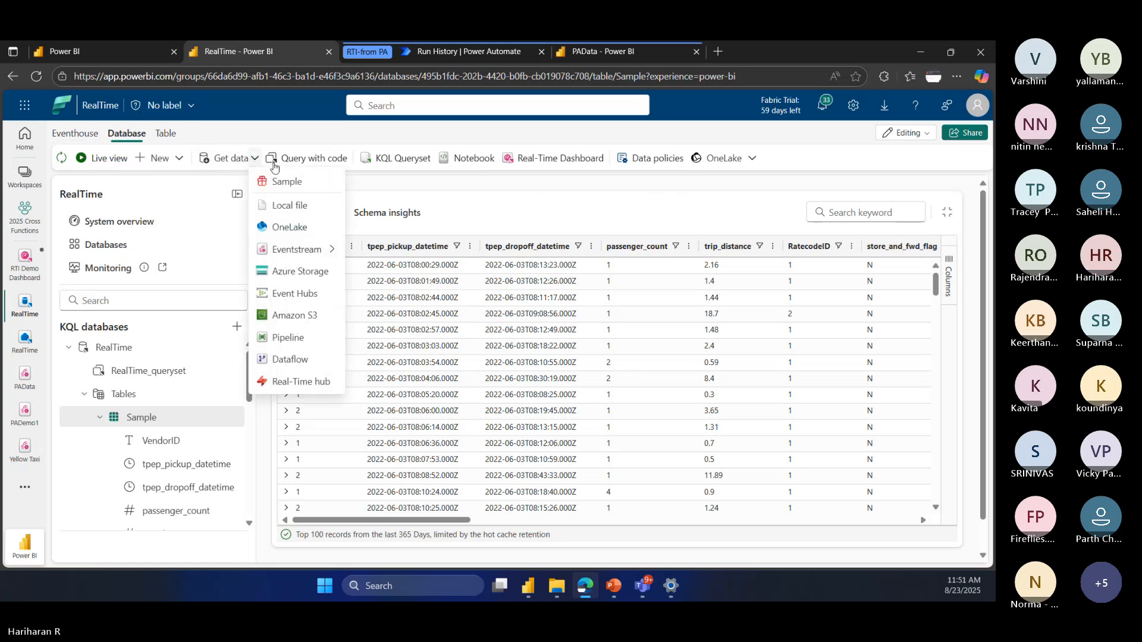
left_click(382, 188)
left_click(179, 156)
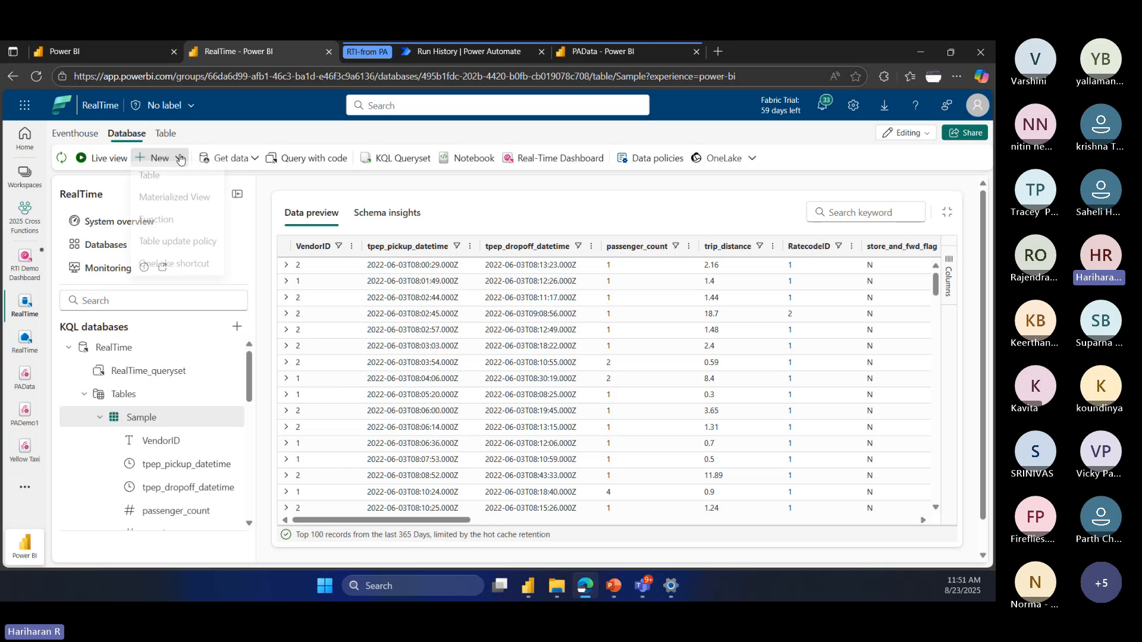
left_click(74, 134)
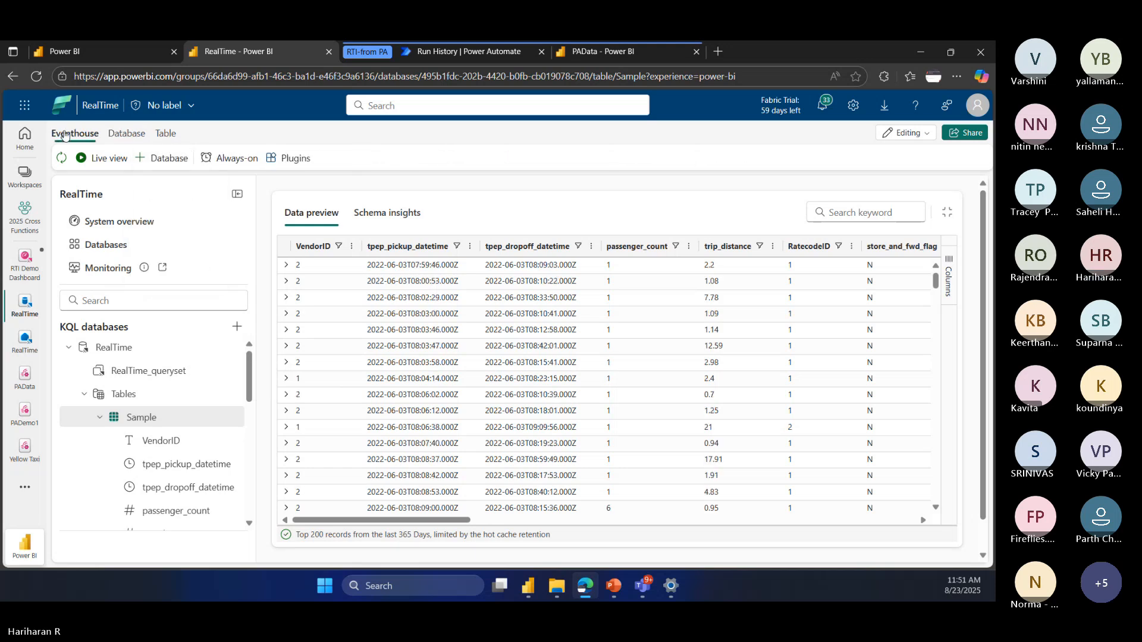
left_click(118, 134)
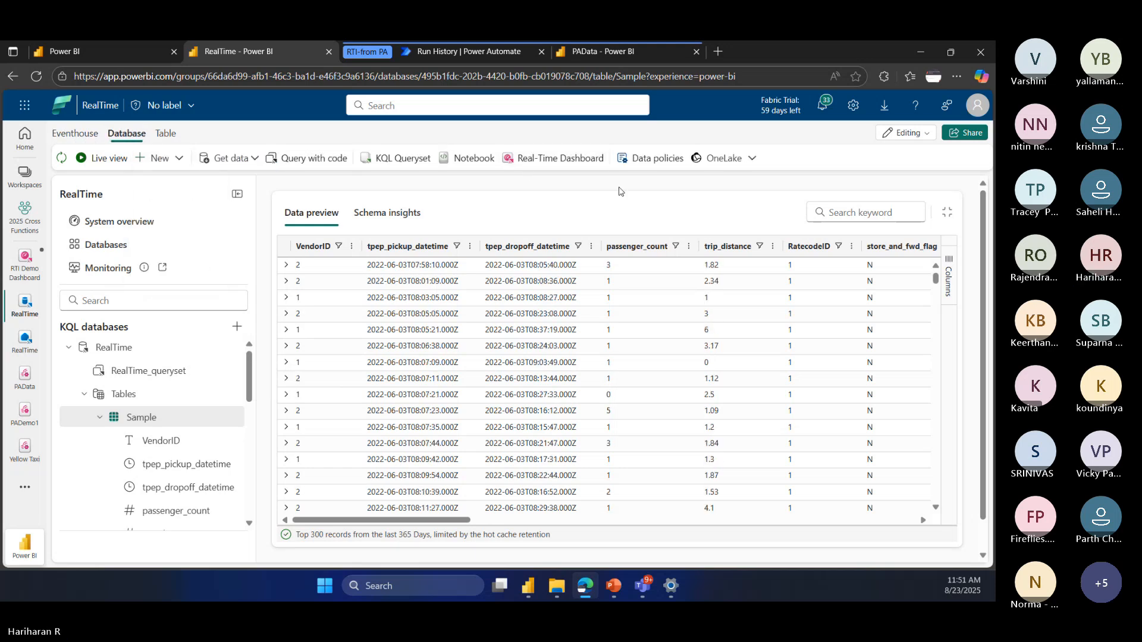
Step: Enable OneLake availability for the RealTime database, applying it to existing tables
left_click(751, 158)
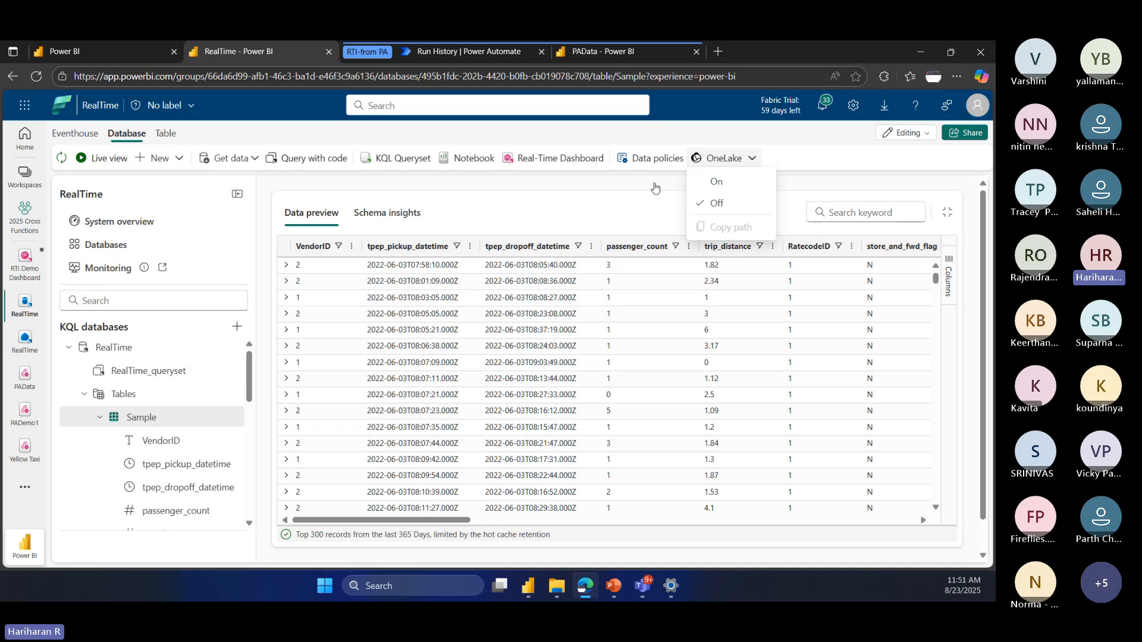
left_click(641, 189)
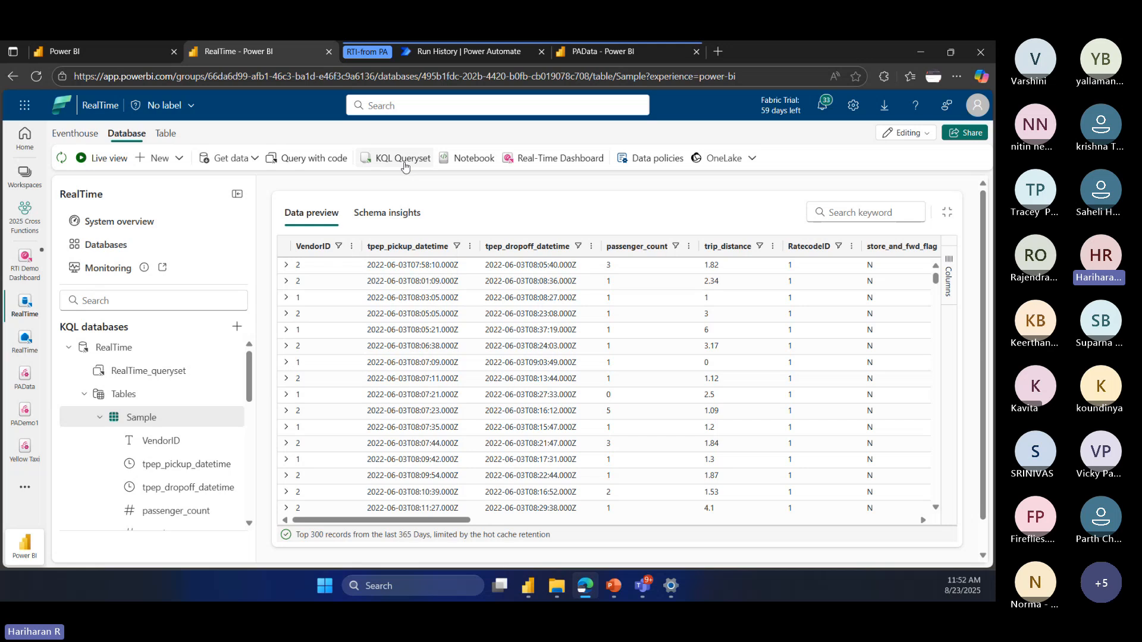
left_click(750, 157)
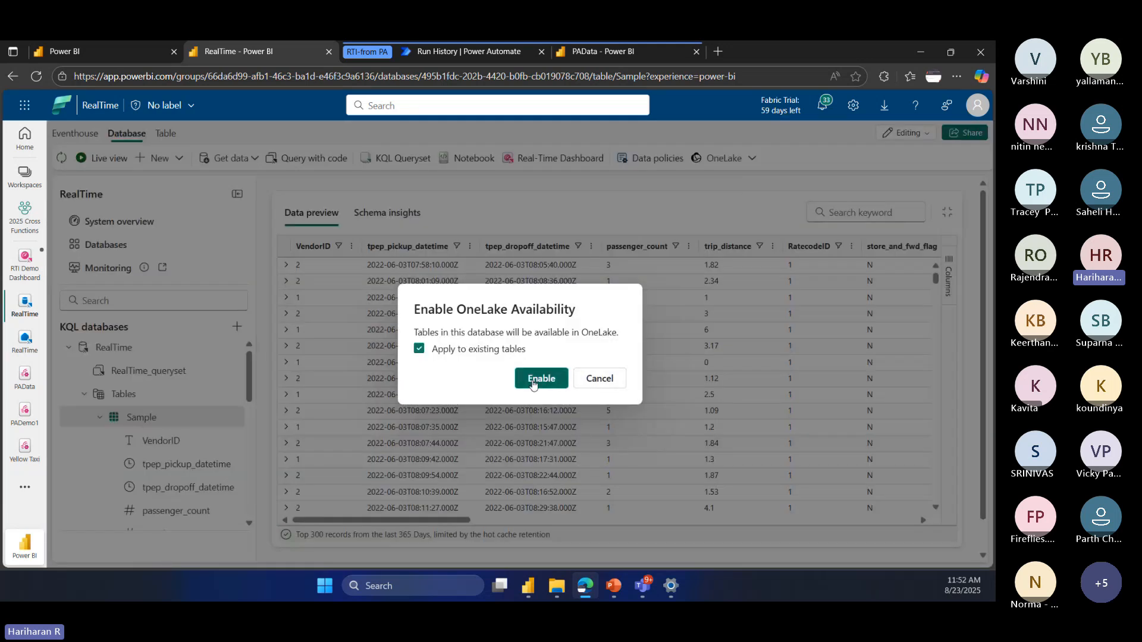
left_click(533, 384)
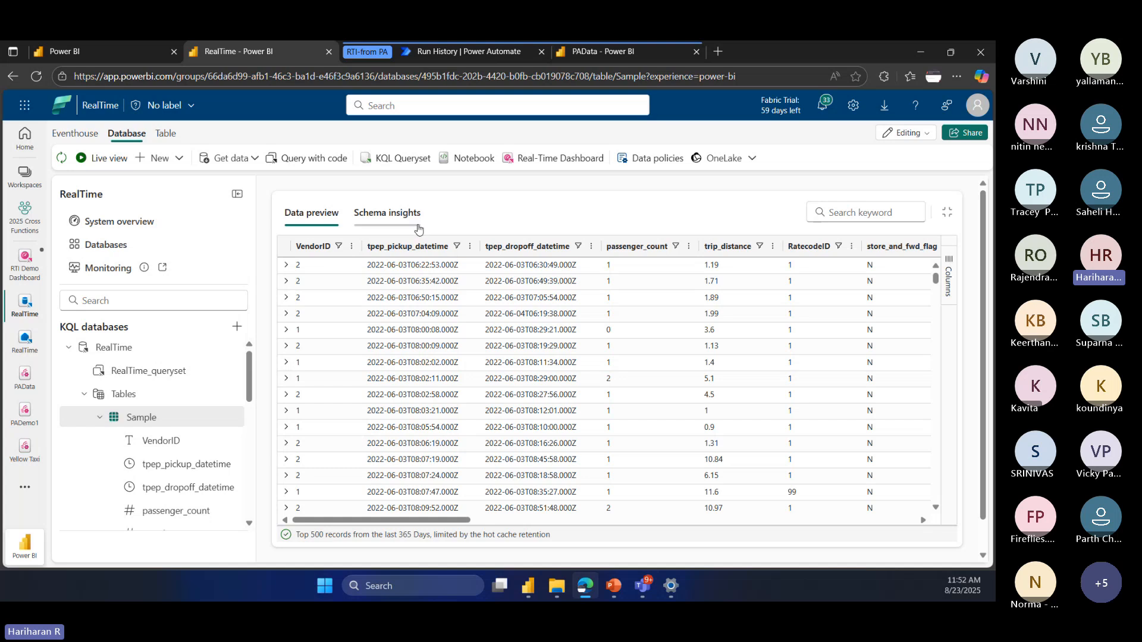
Step: Open the settings of the 2025 Cross Functions workspace and examine the Azure Log Analytics option among its Azure connections
left_click(25, 224)
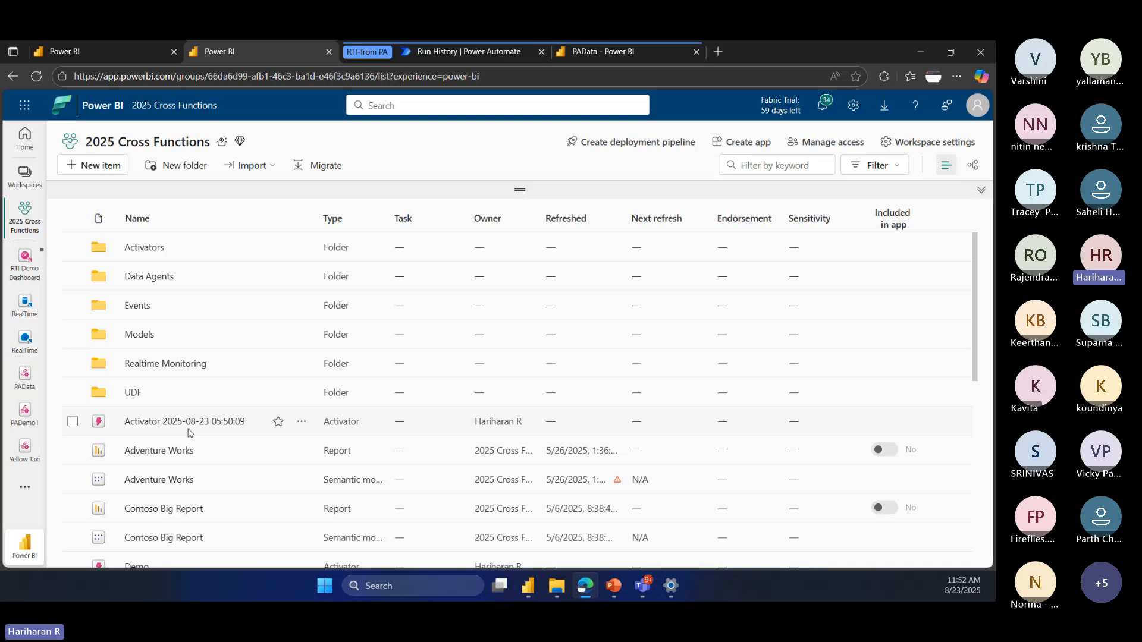
left_click(917, 145)
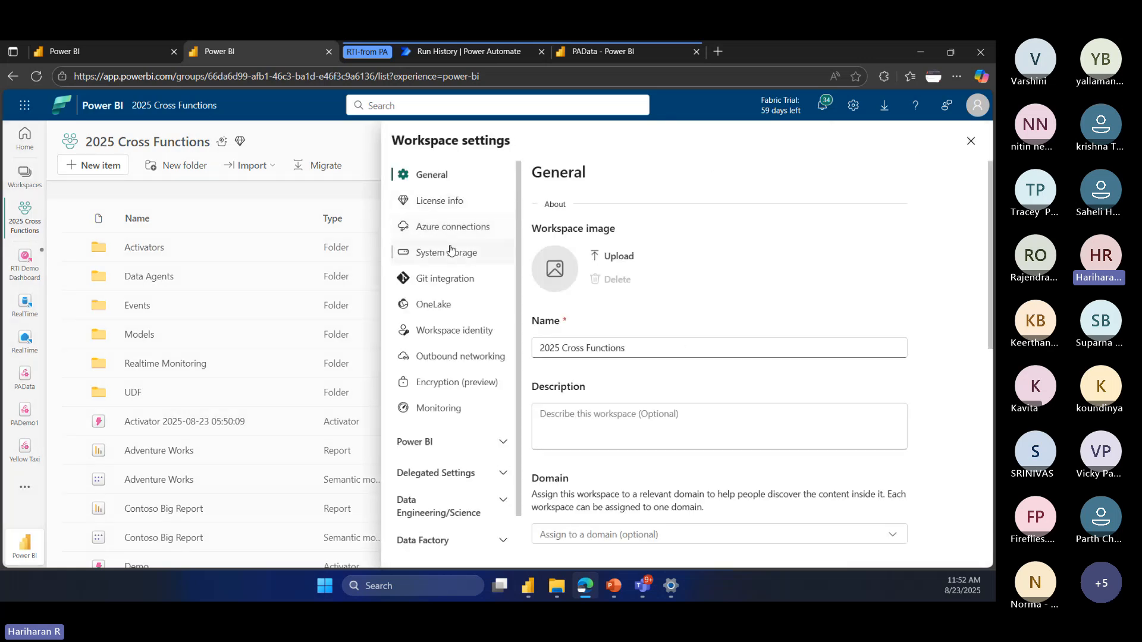
left_click(447, 227)
scroll(595, 429, "down", 1)
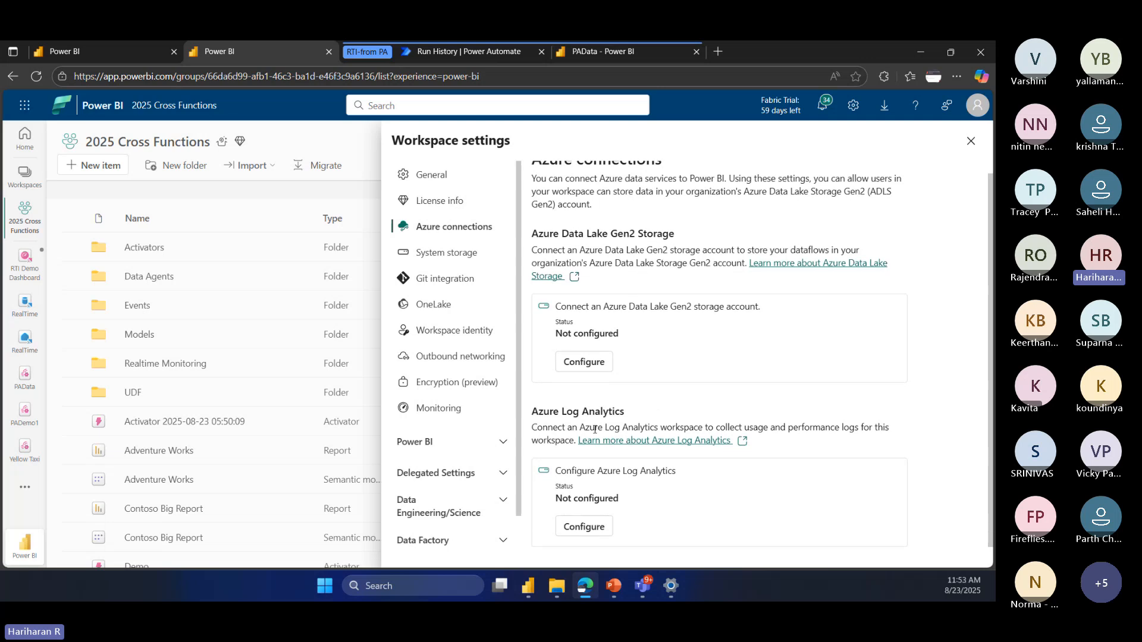
left_click_drag(644, 418, 533, 418)
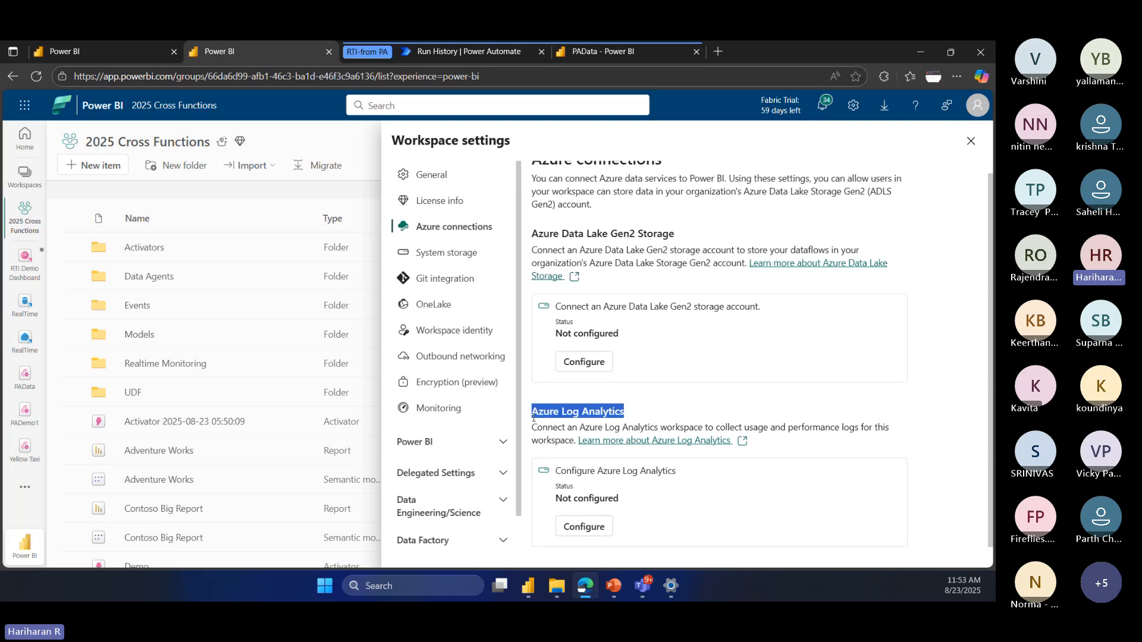
left_click(922, 454)
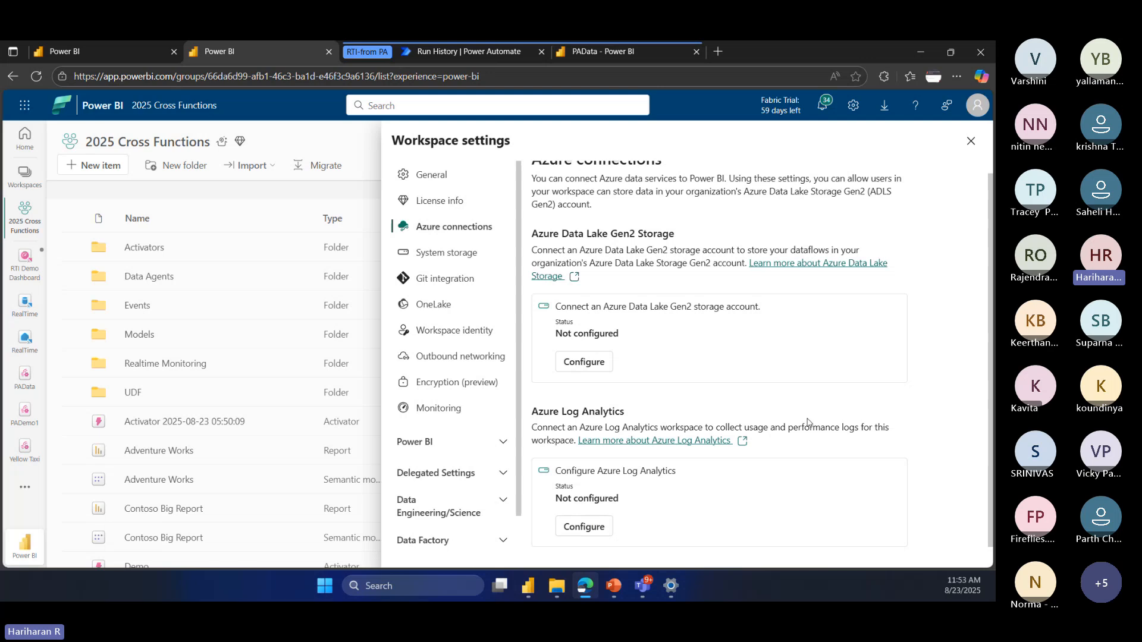
Step: Review the workspace's Monitoring settings, including the monitoring Eventhouse, and close the workspace settings
left_click(467, 410)
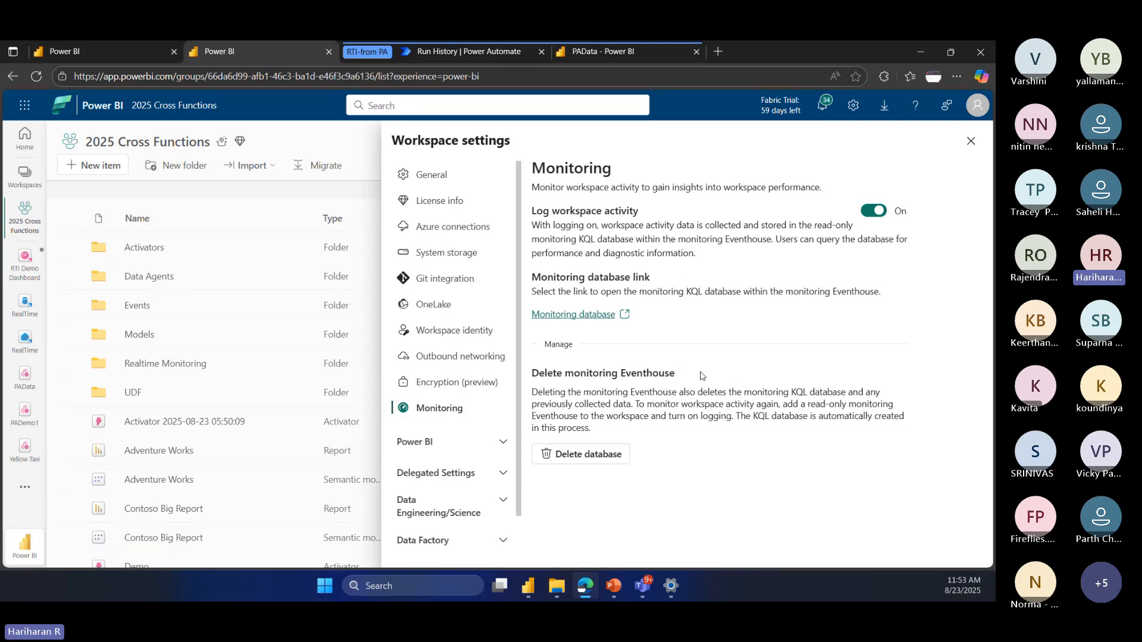
left_click_drag(702, 376, 616, 373)
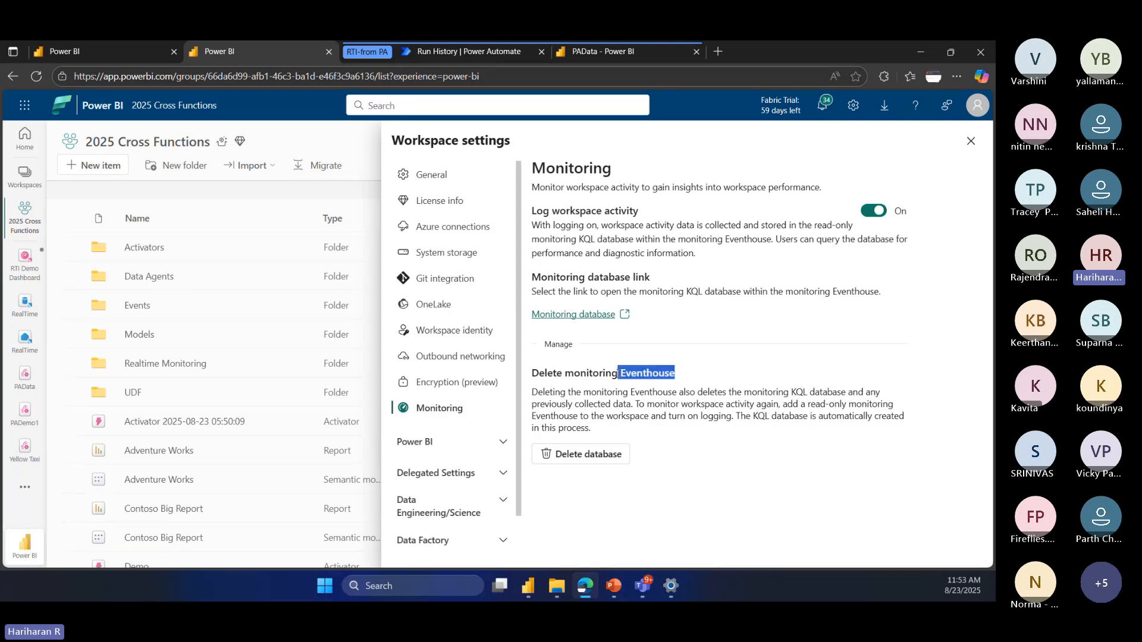
left_click(971, 141)
Step: Close the open PADemo1 and Yellow Taxi items to free room, and open the Monitoring Eventhouse from the workspace
scroll(206, 386, "down", 5)
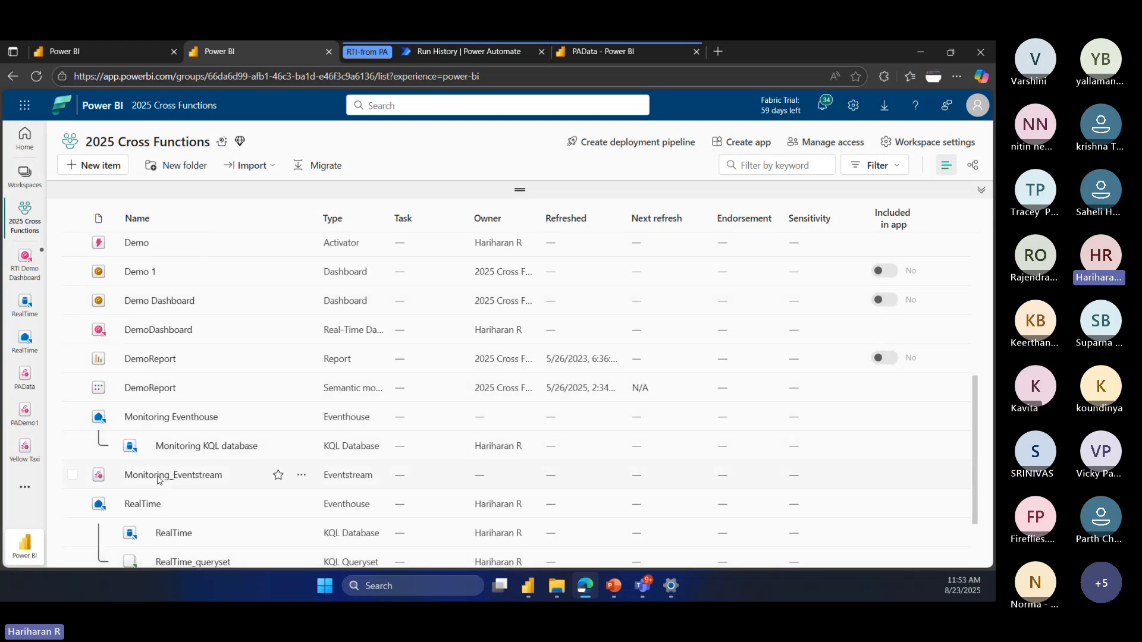
left_click(147, 418)
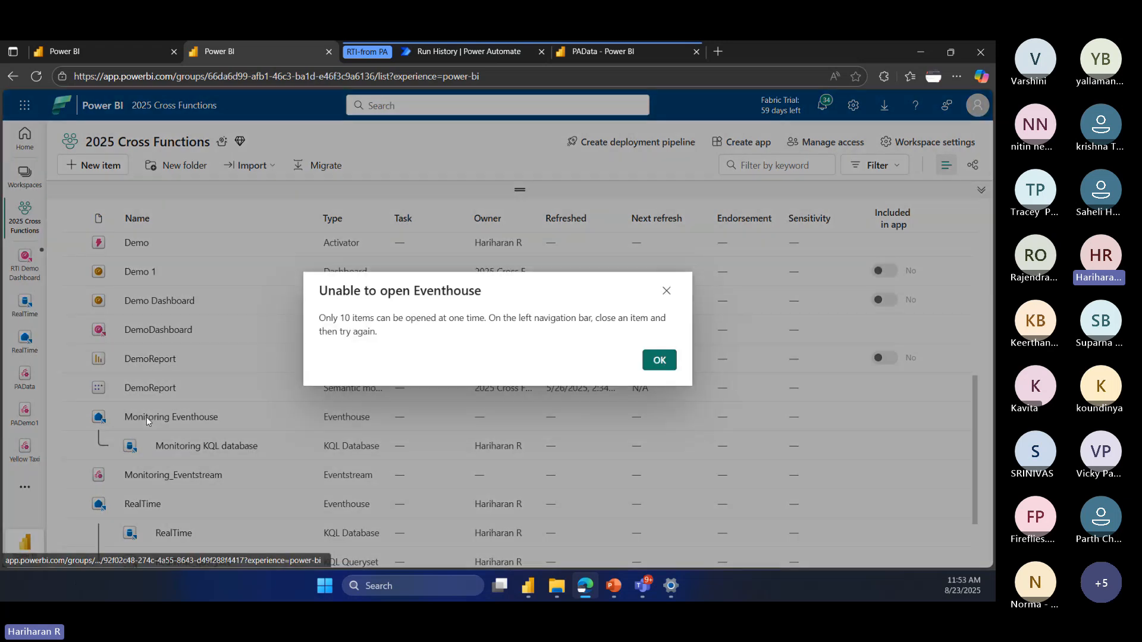
left_click(657, 360)
left_click(37, 438)
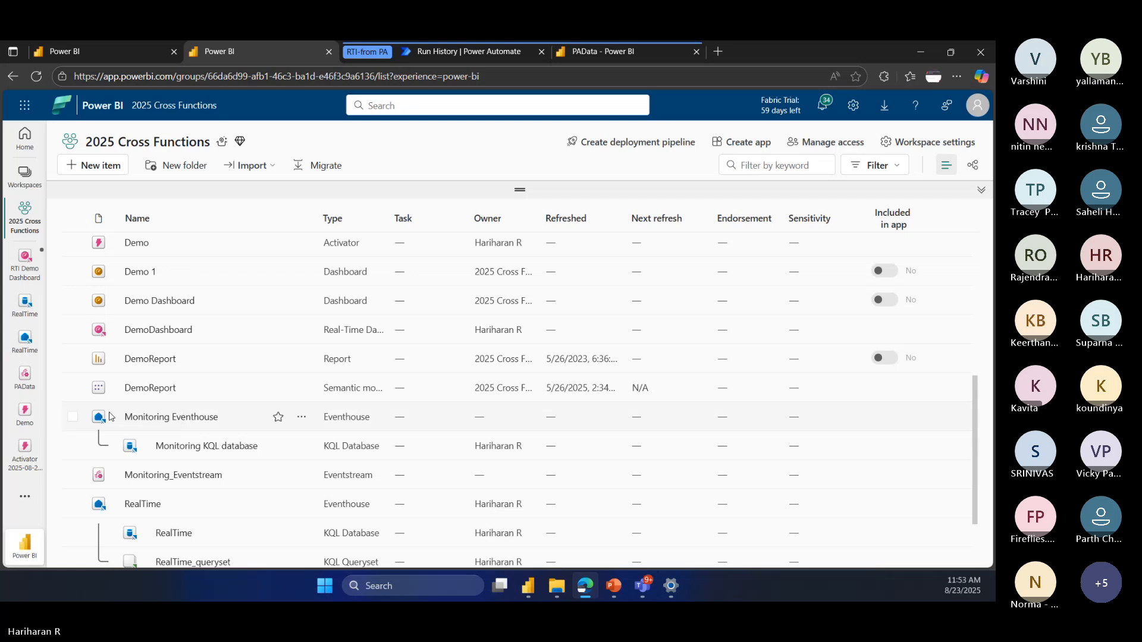
left_click(181, 418)
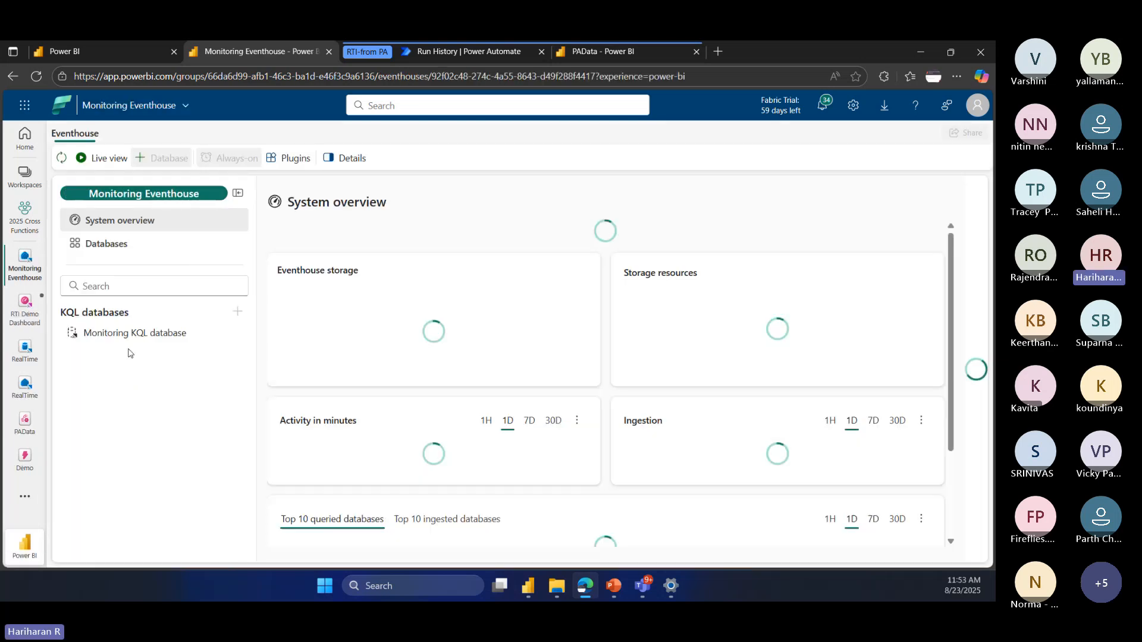
Step: Open the Monitoring KQL database, look through its tables, and open the SemanticModelLogs table
left_click(159, 334)
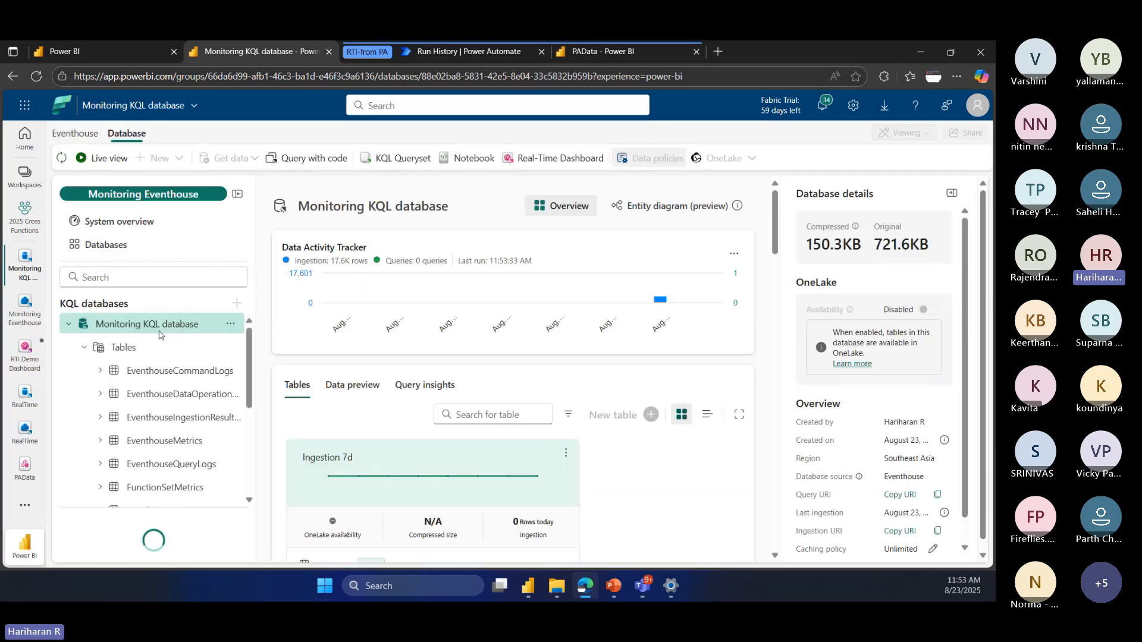
scroll(162, 392, "down", 3)
scroll(207, 392, "up", 2)
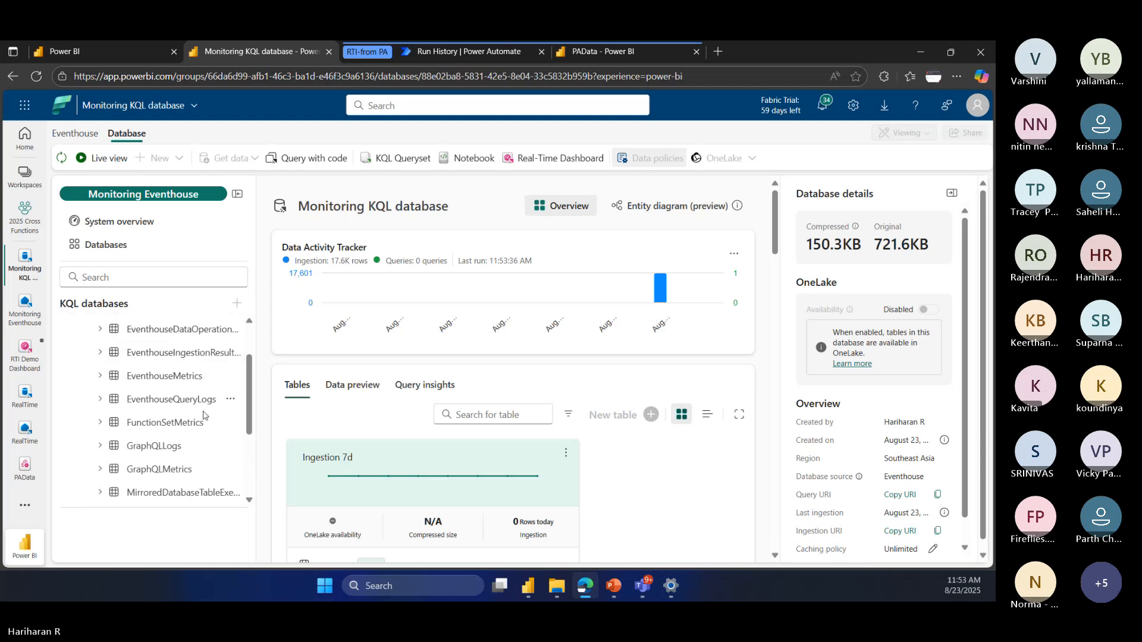
scroll(172, 401, "down", 3)
left_click(166, 403)
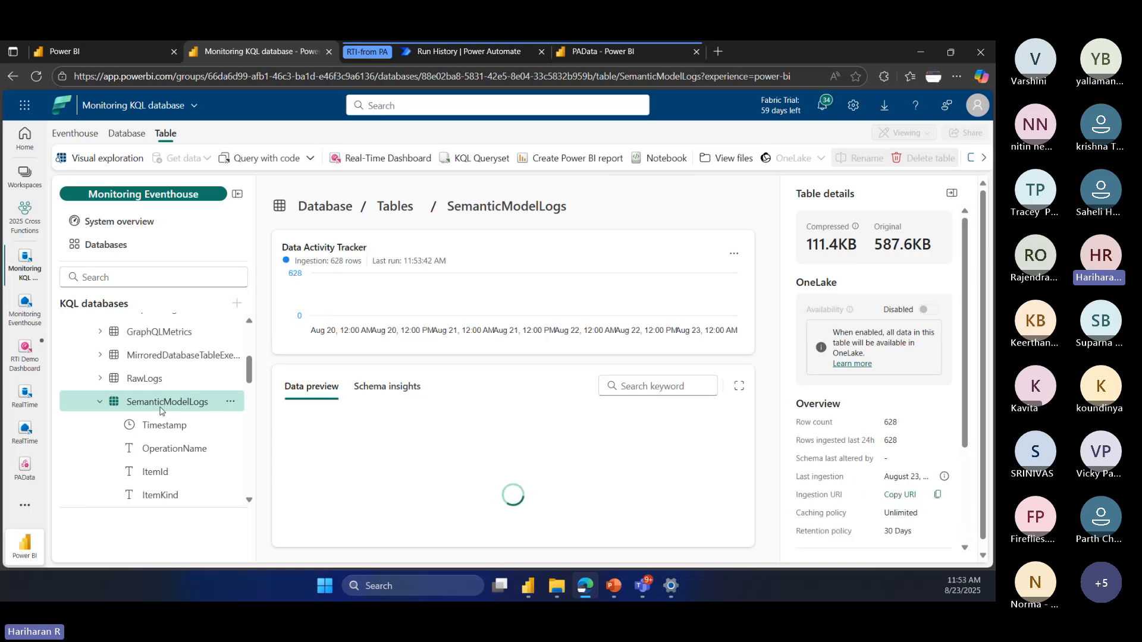
Step: Enlarge the SemanticModelLogs data preview and look through its log records
left_click(738, 386)
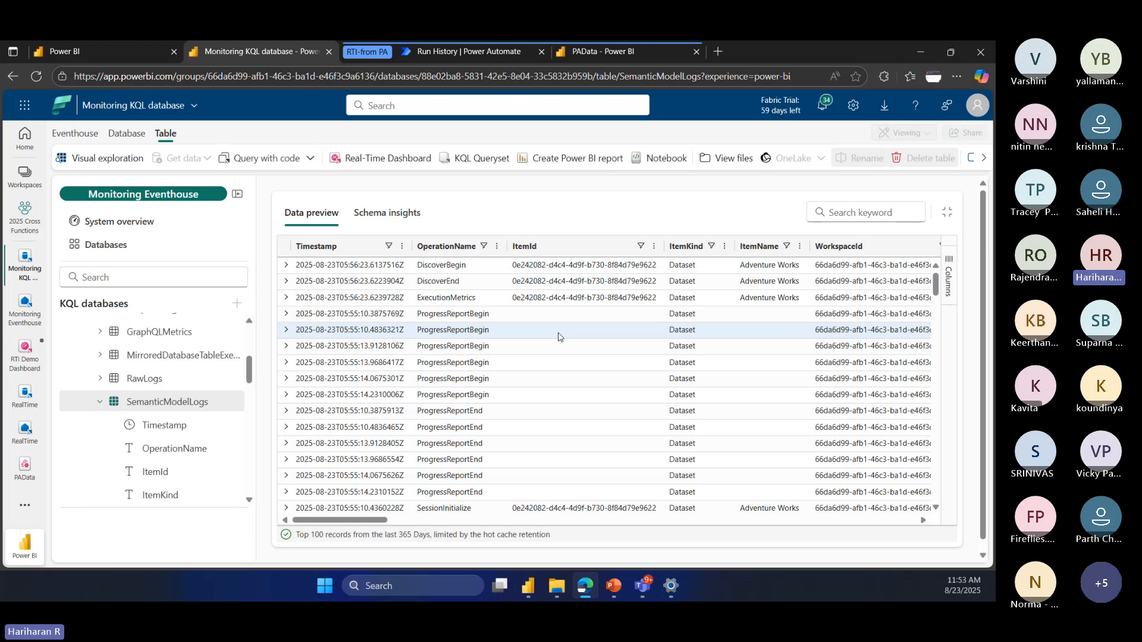
scroll(535, 356, "down", 3)
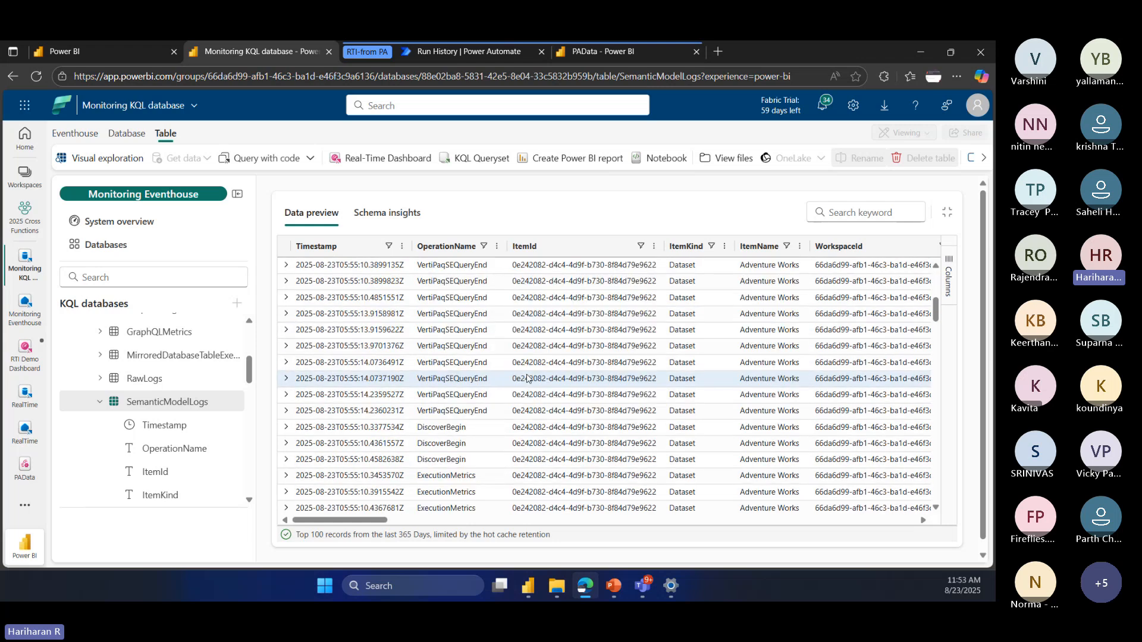
scroll(527, 378, "up", 3)
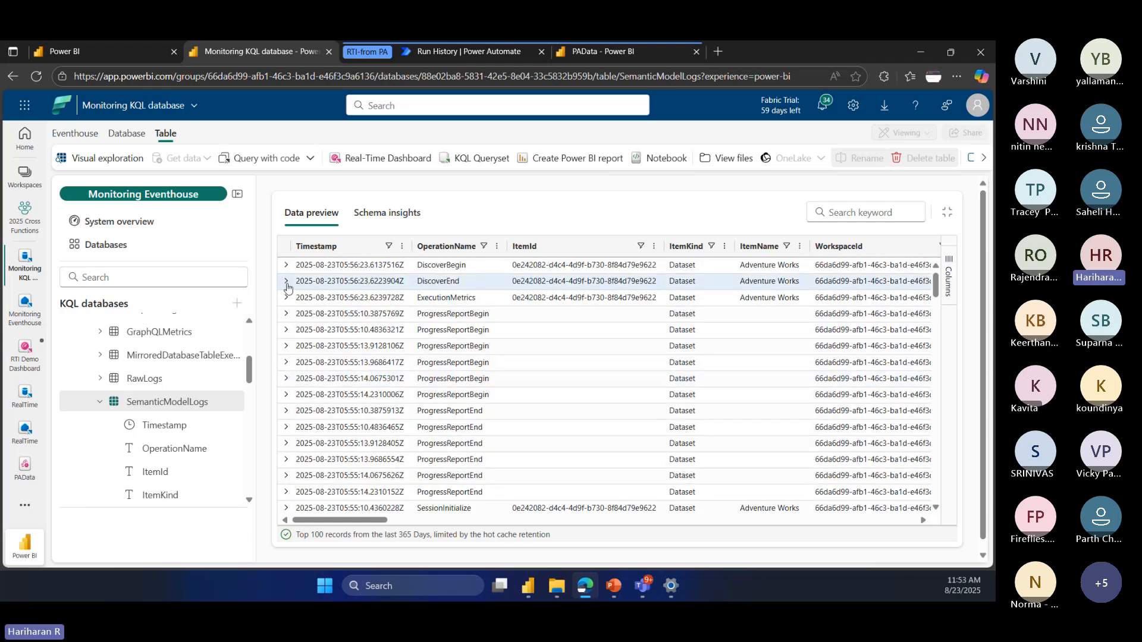
Step: Expand the first DiscoverEnd record in SemanticModelLogs, read through all its fields and collapse it again
left_click(286, 280)
scroll(597, 331, "down", 2)
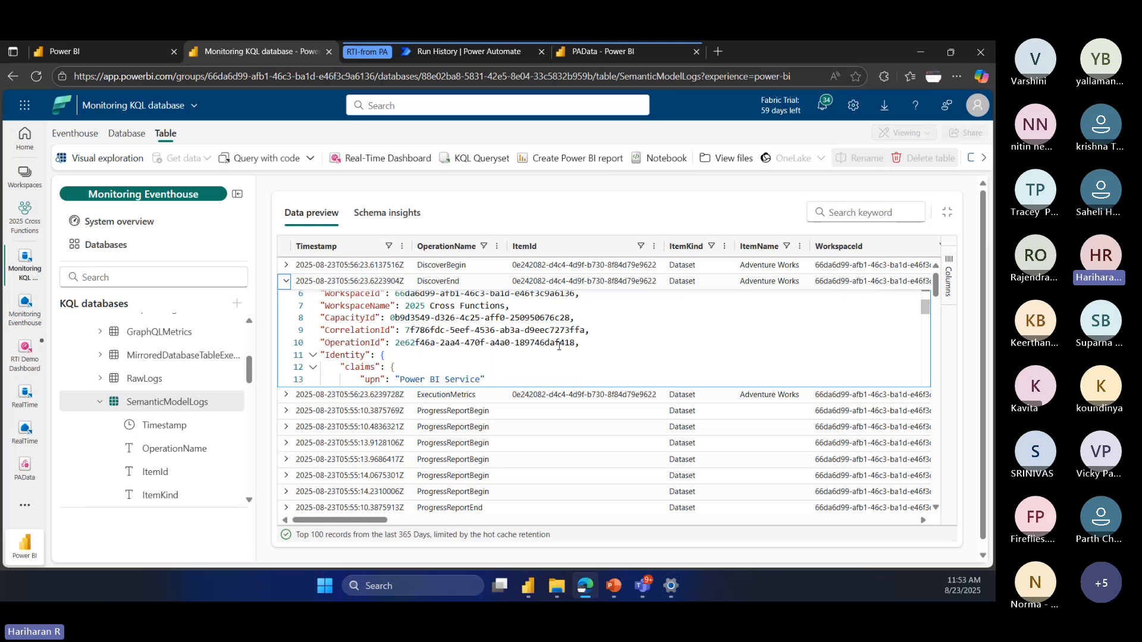
scroll(596, 331, "down", 5)
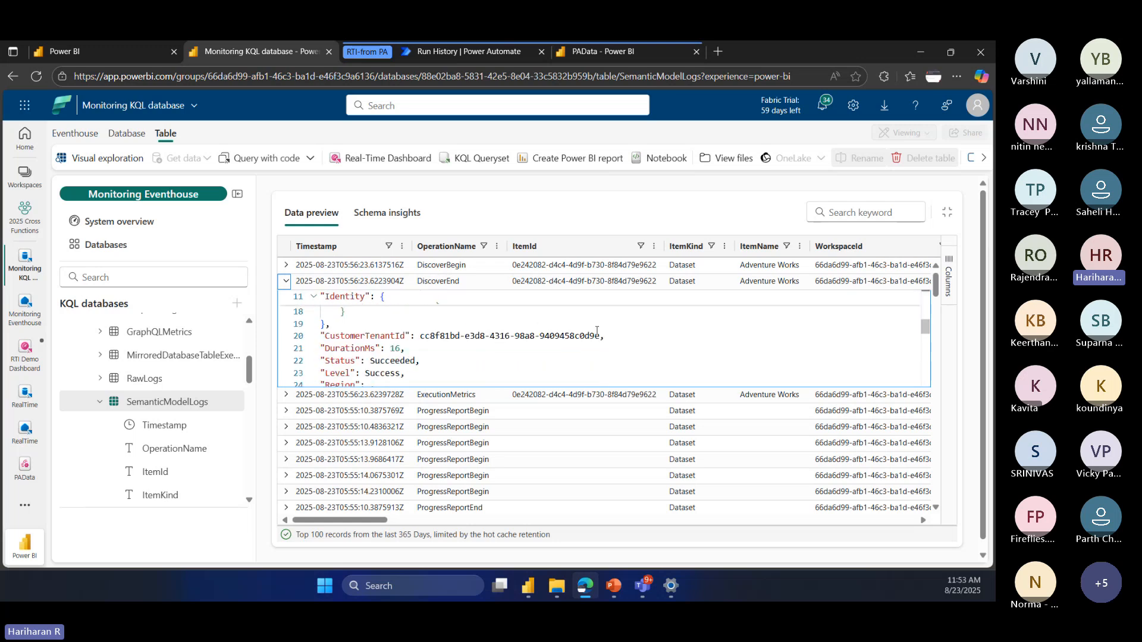
scroll(597, 331, "down", 2)
scroll(596, 331, "down", 3)
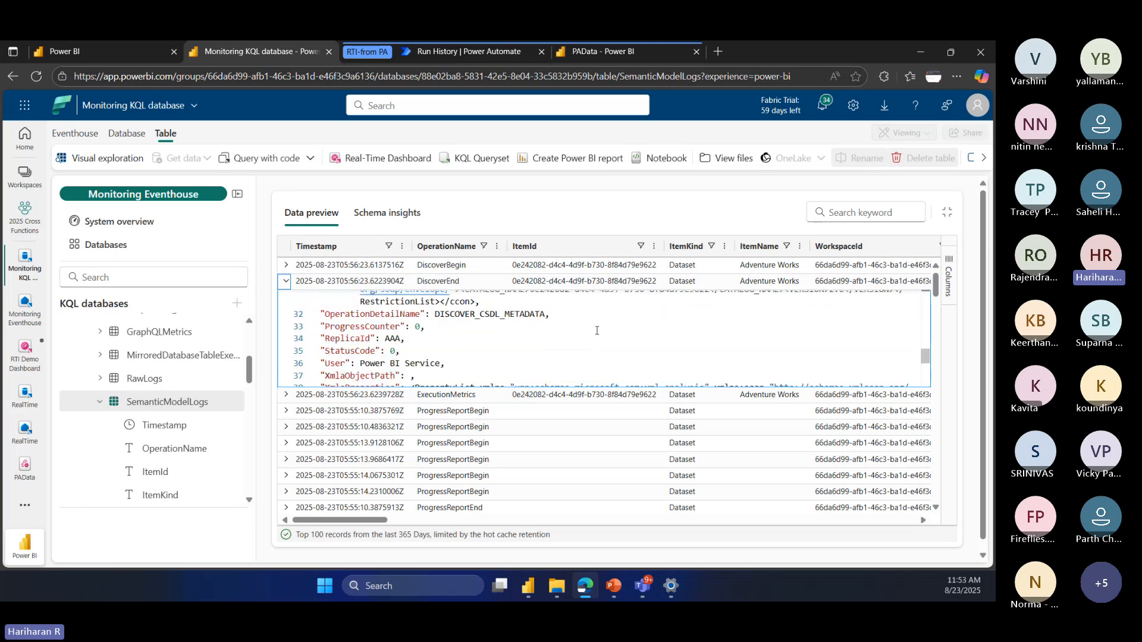
scroll(596, 331, "down", 2)
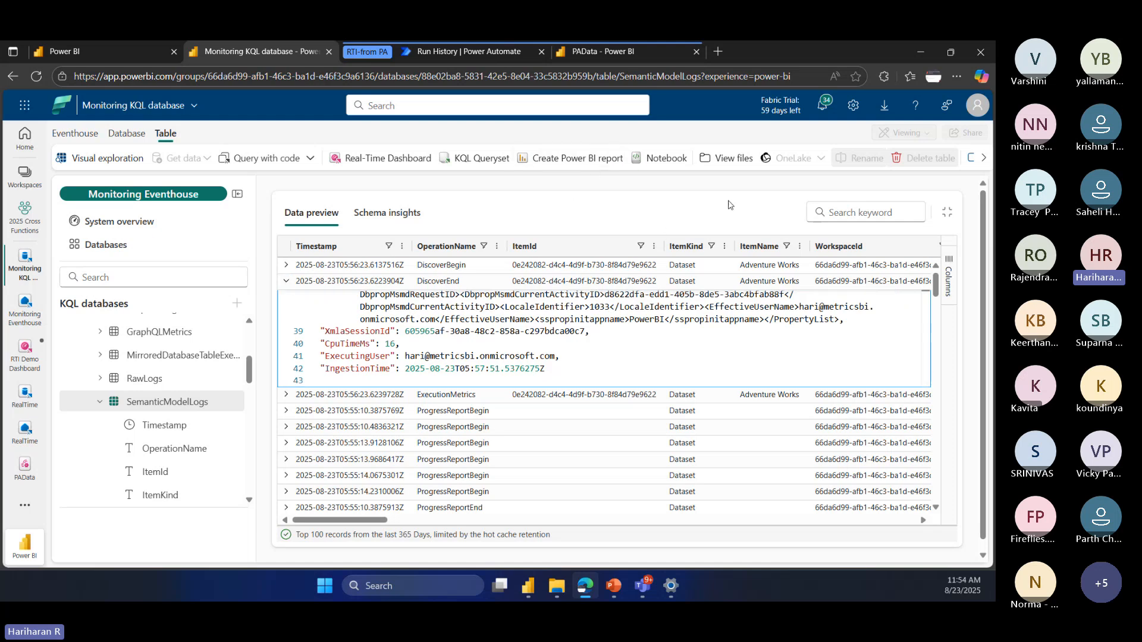
left_click(285, 282)
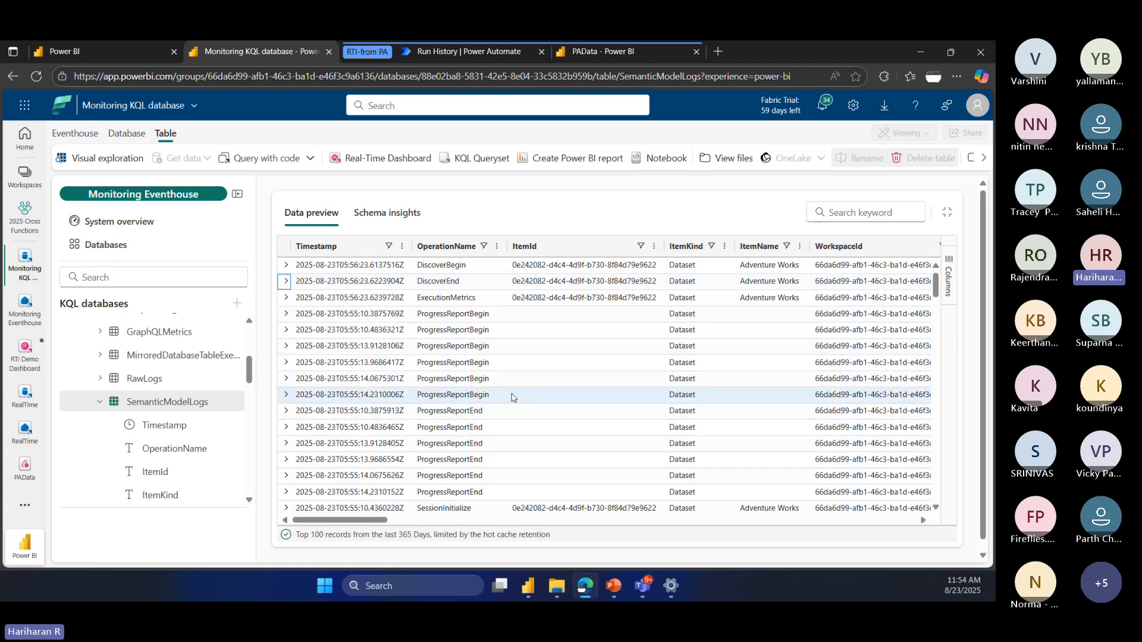
left_click_drag(348, 527, 313, 540)
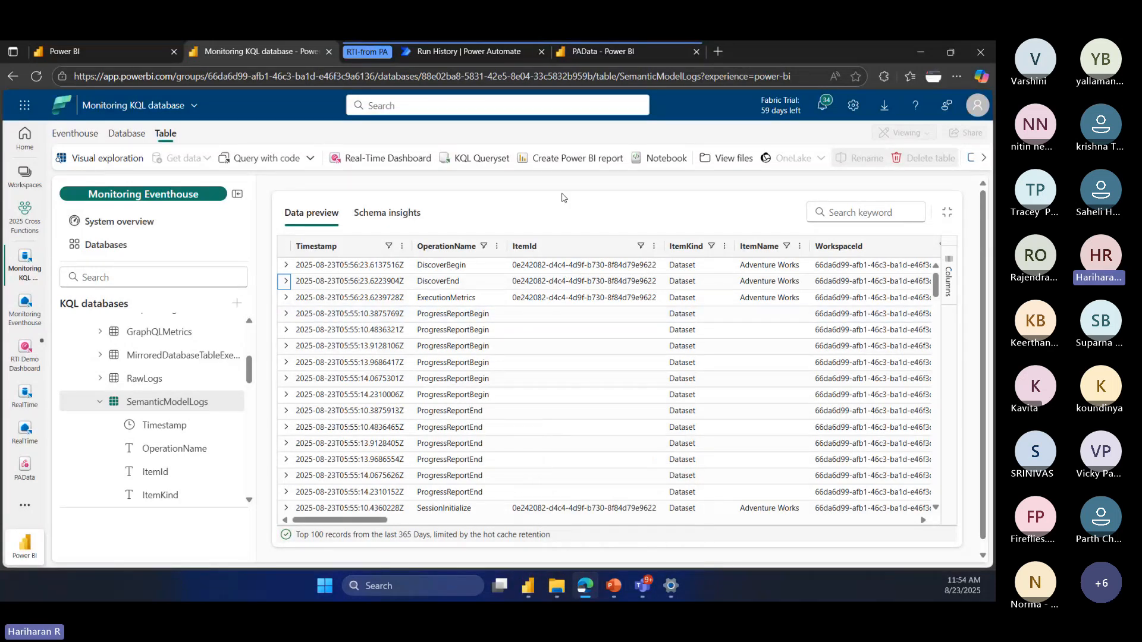
Step: Switch to the PowerPoint presentation, review the Data Alerts & Notifications and Dashboard Use Cases slides, and return to the browser
key("alt+Tab")
scroll(70, 316, "up", 5)
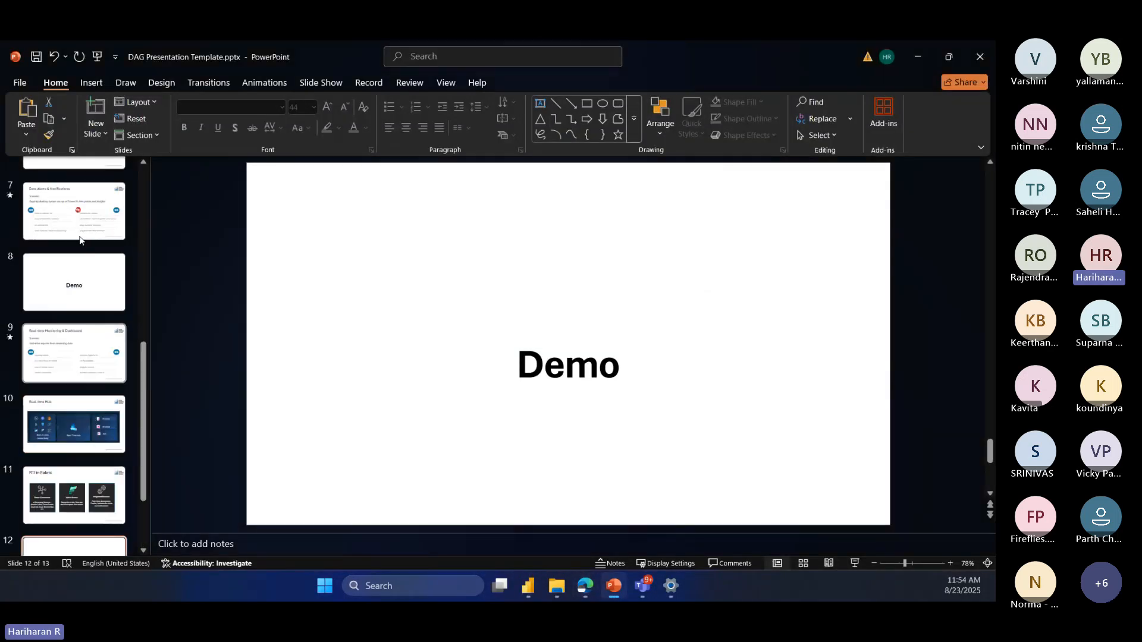
left_click(69, 220)
scroll(65, 243, "up", 2)
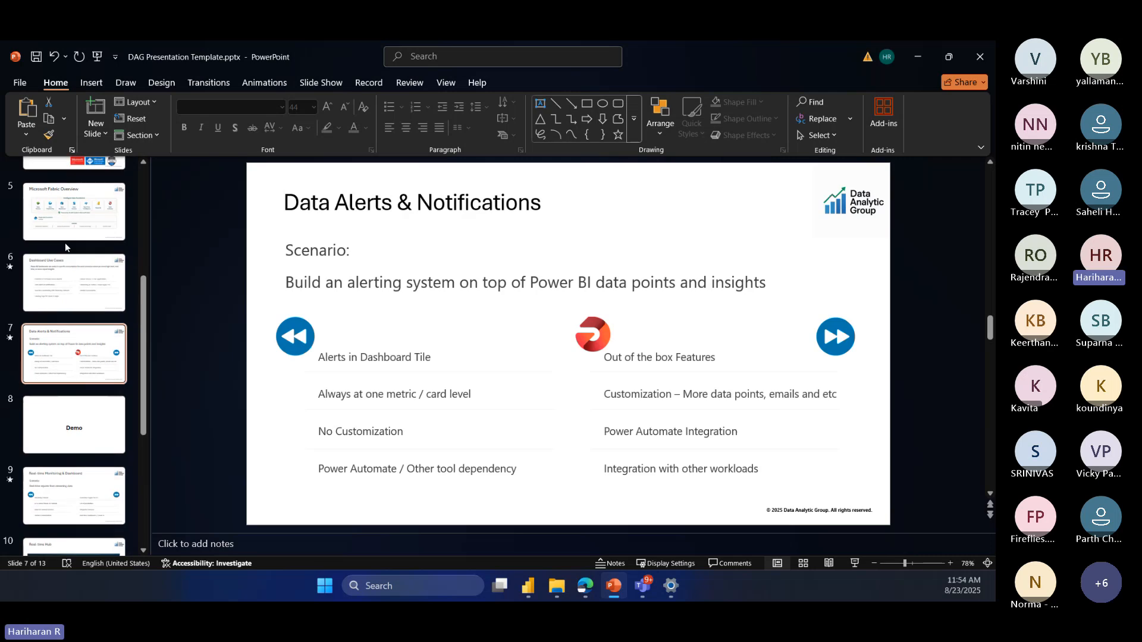
left_click(71, 280)
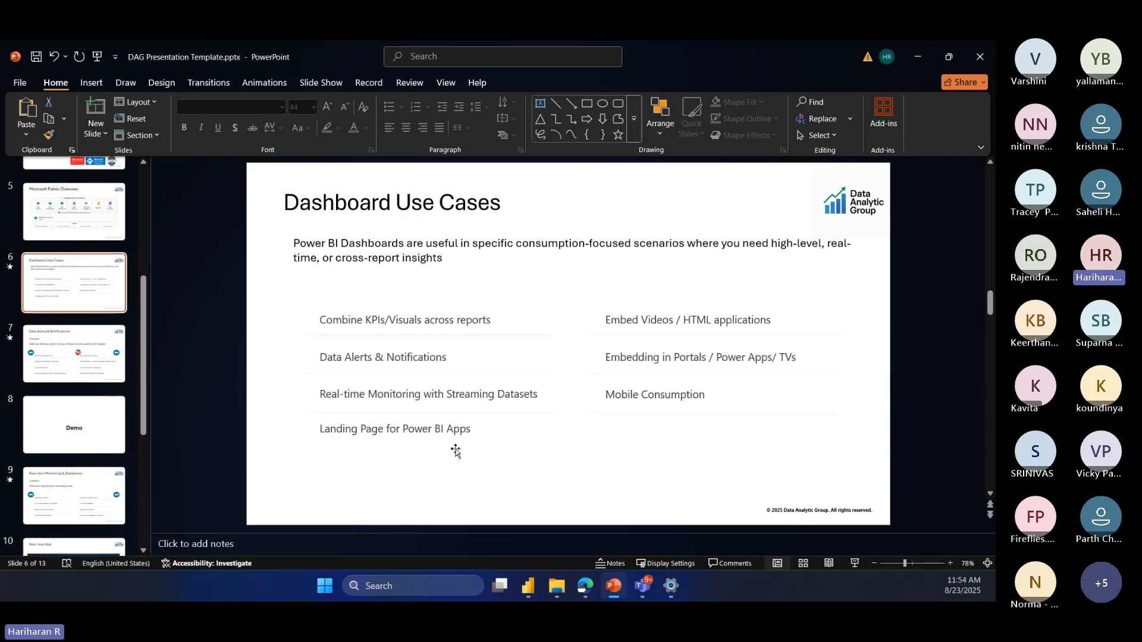
left_click(916, 58)
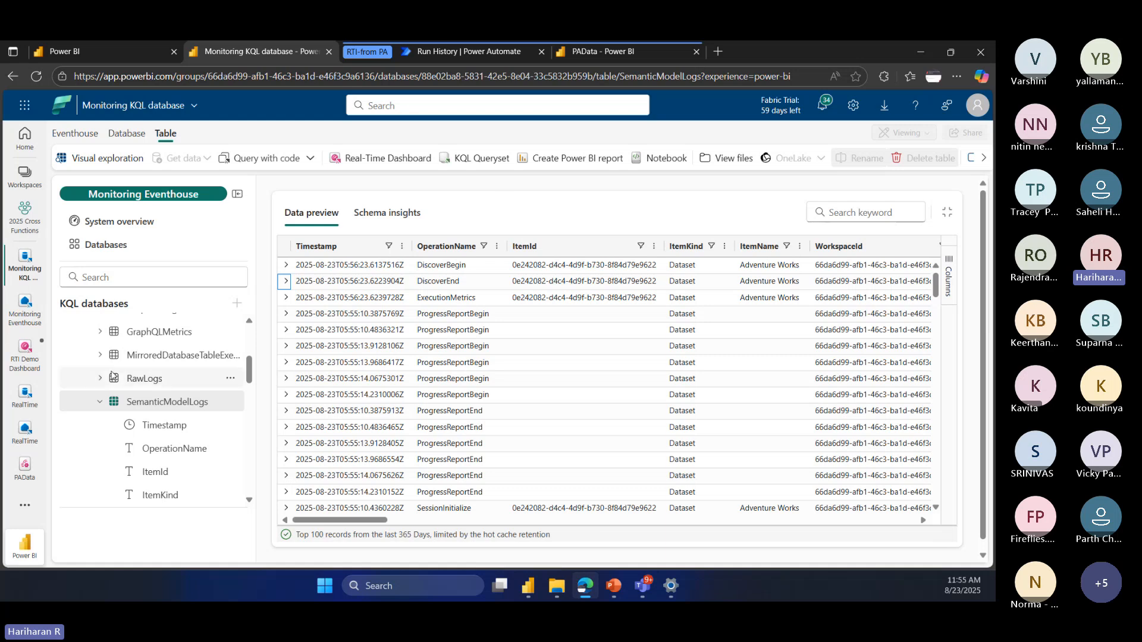
Step: Close the open RTI Demo Dashboard and RealTime KQL database items, and return to the 2025 Cross Functions workspace
left_click(37, 341)
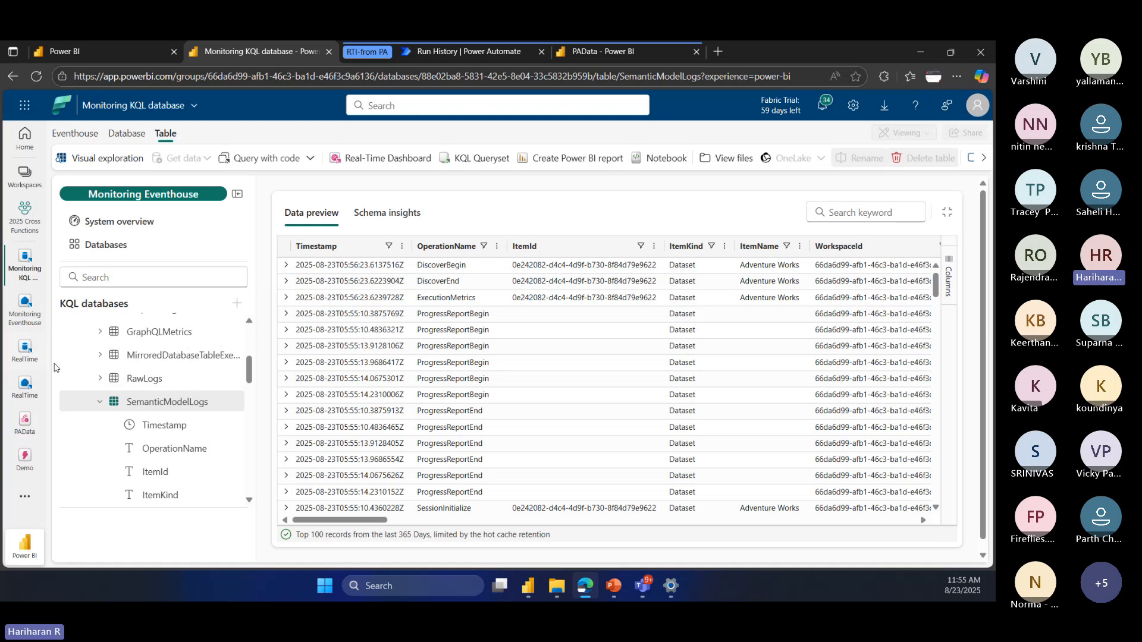
left_click(37, 340)
left_click(30, 217)
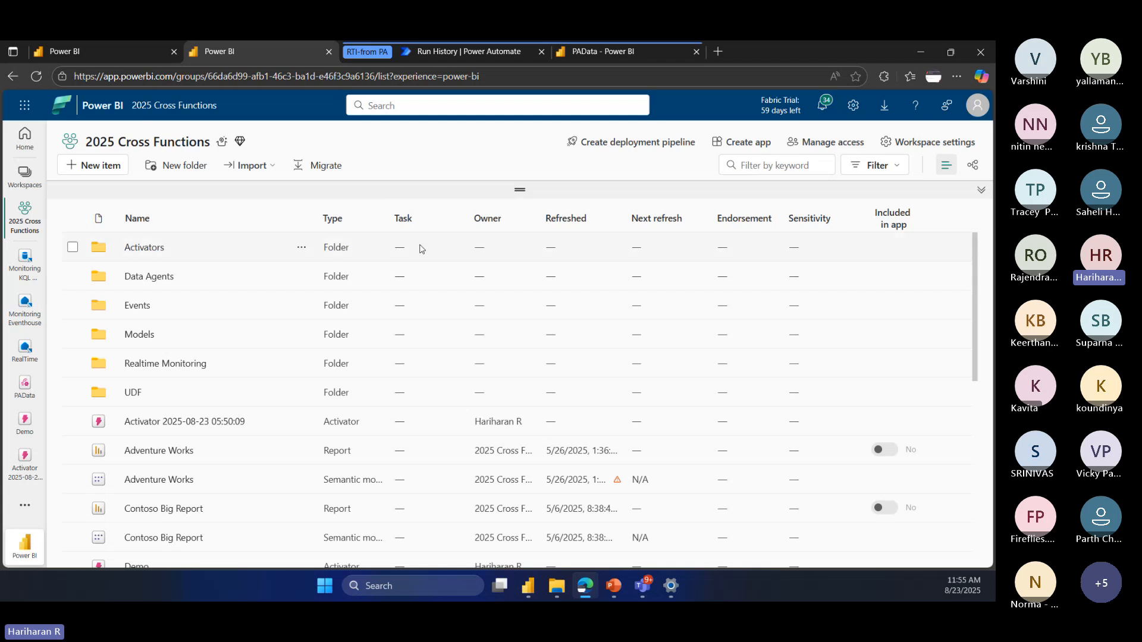
Step: Create a new Org app (preview) item named Demo 1 in the workspace
left_click(93, 164)
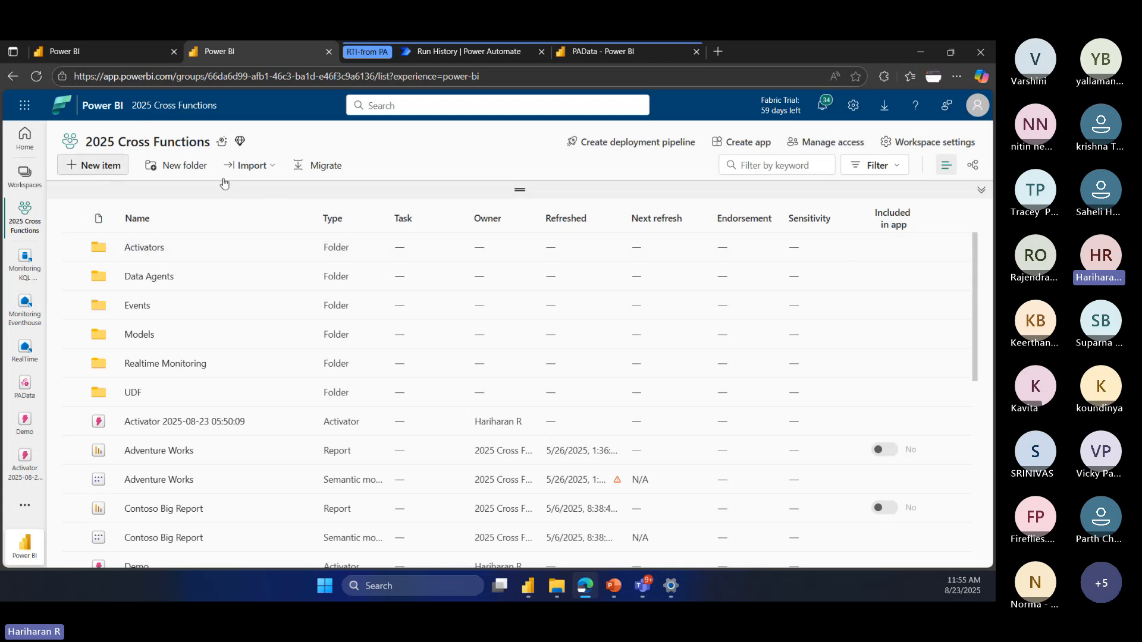
left_click(93, 165)
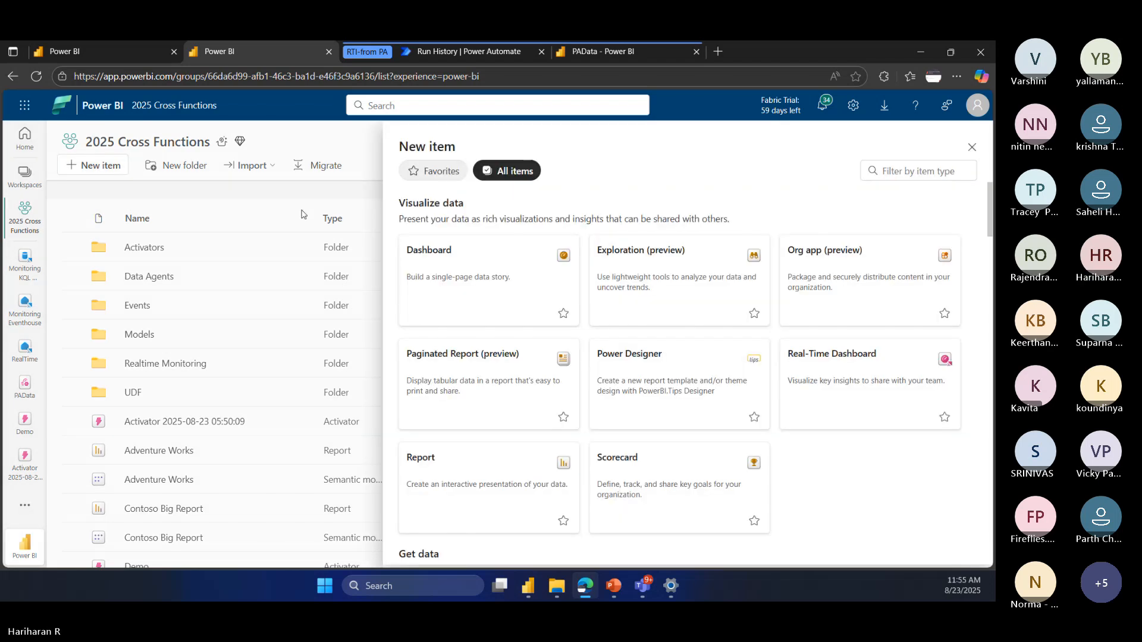
left_click(839, 281)
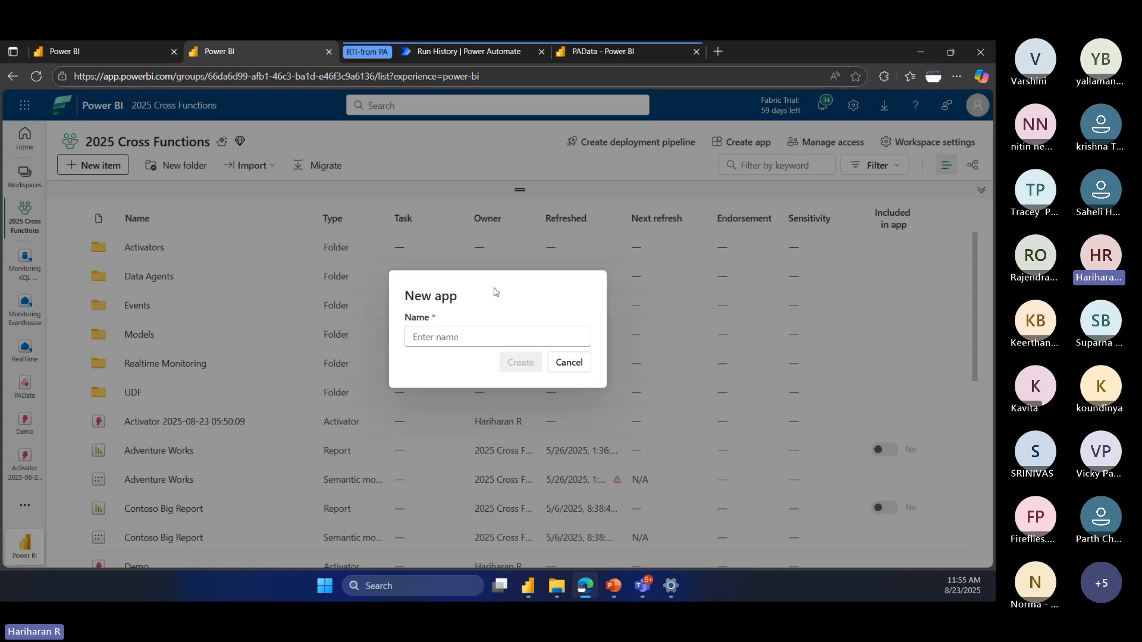
left_click(431, 337)
type("Demo 1")
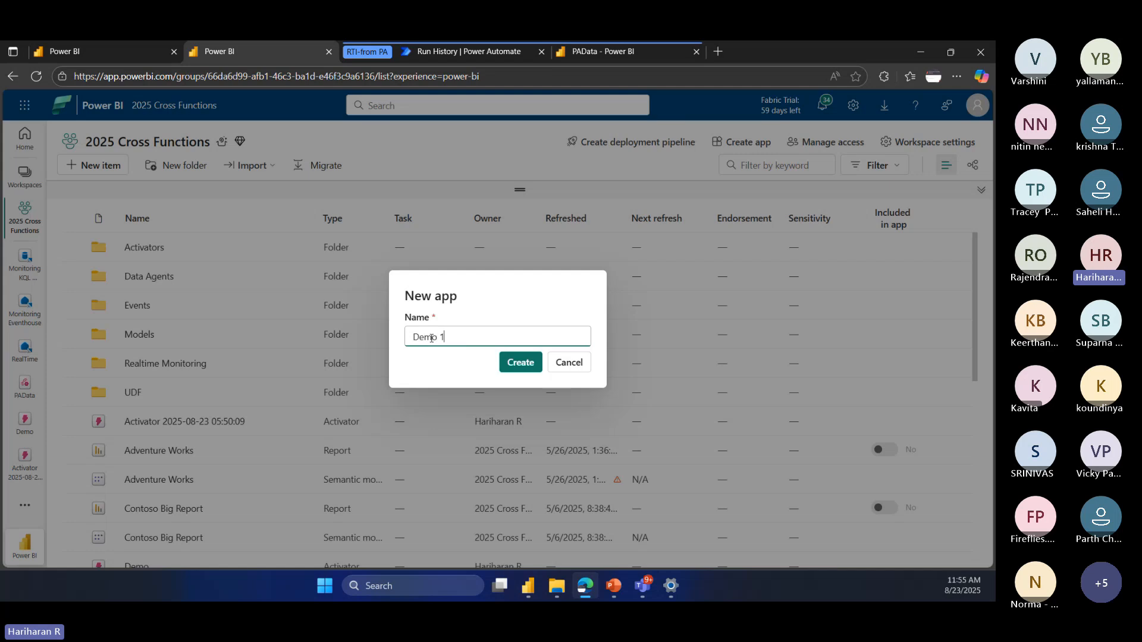
left_click(501, 367)
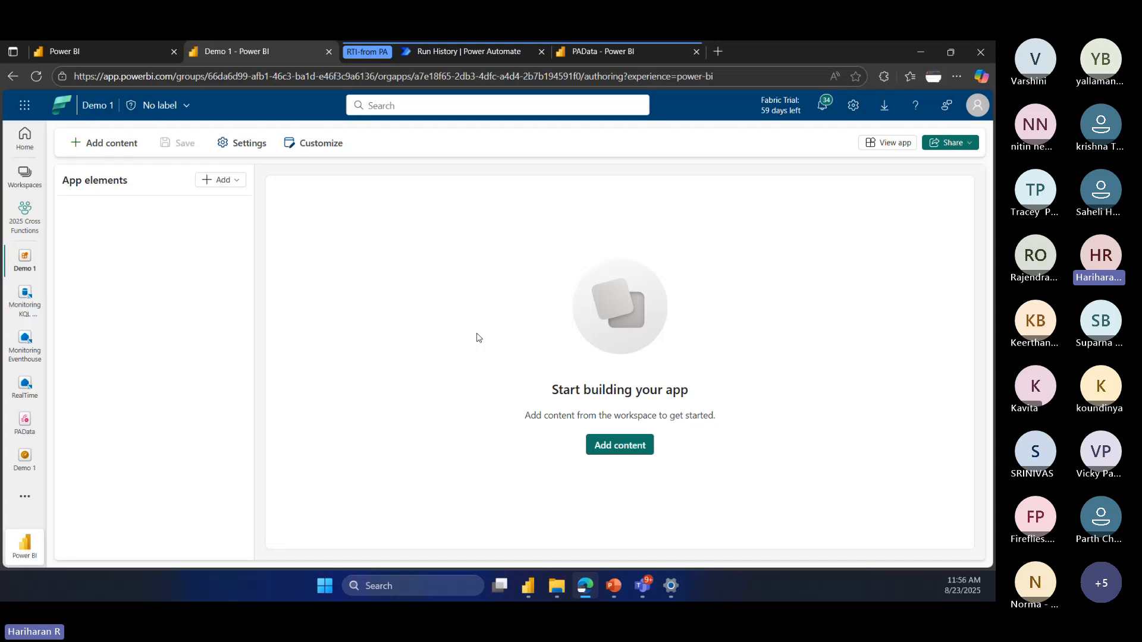
Step: Add the Adventure Works, Contoso Big Report, DemoDashboard and DemoReport items to the Demo 1 app
left_click(113, 143)
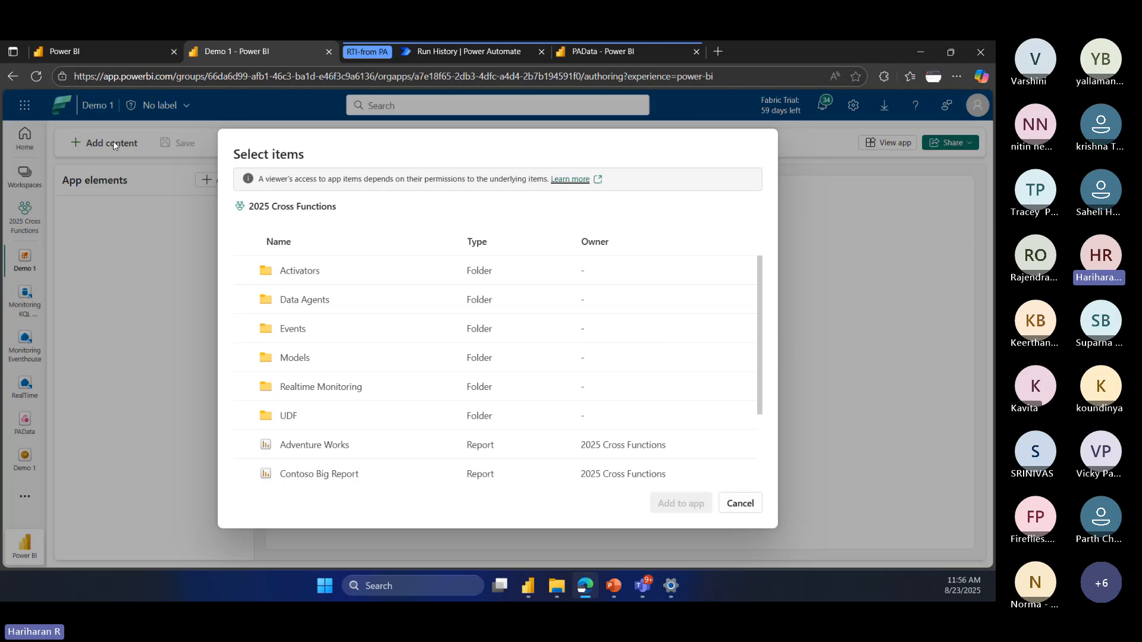
left_click(244, 445)
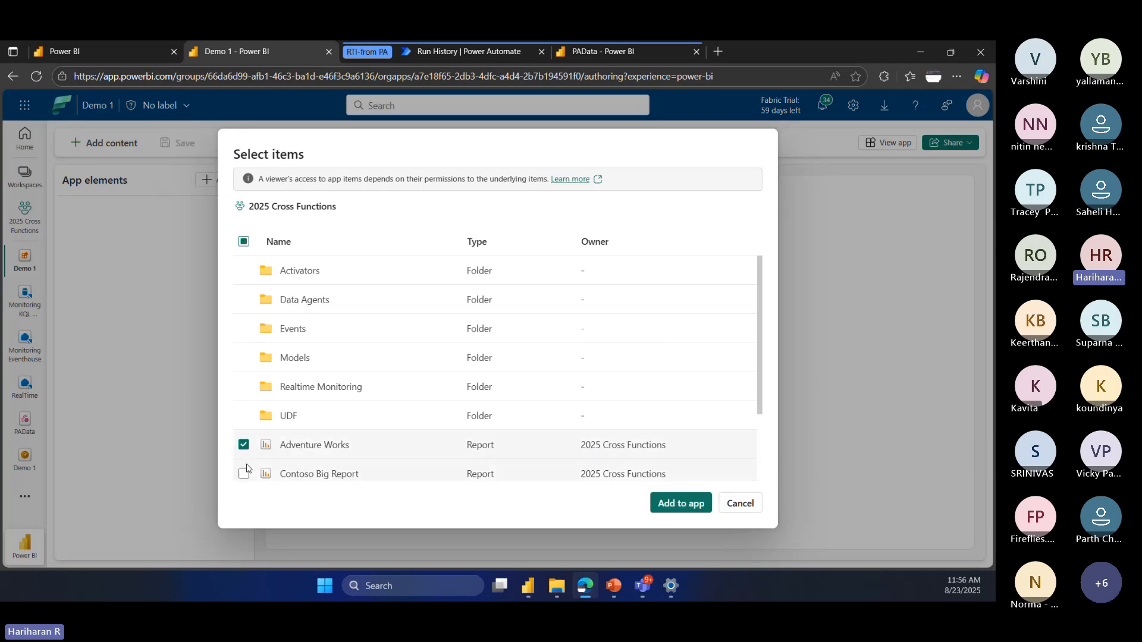
left_click(243, 474)
scroll(246, 440, "down", 2)
left_click(243, 408)
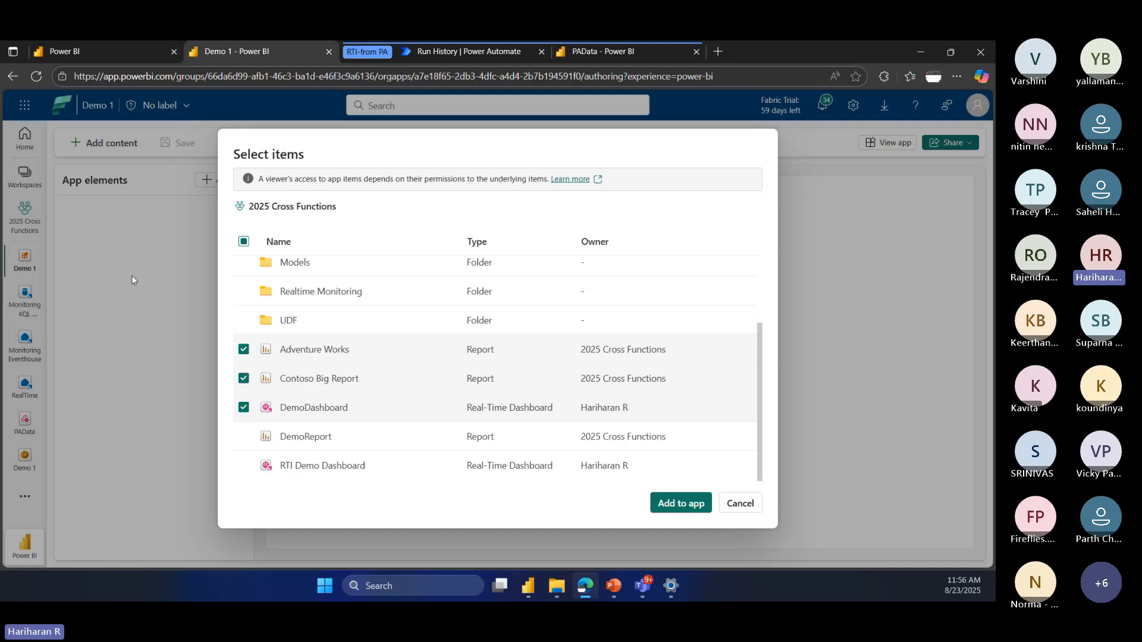
left_click(243, 436)
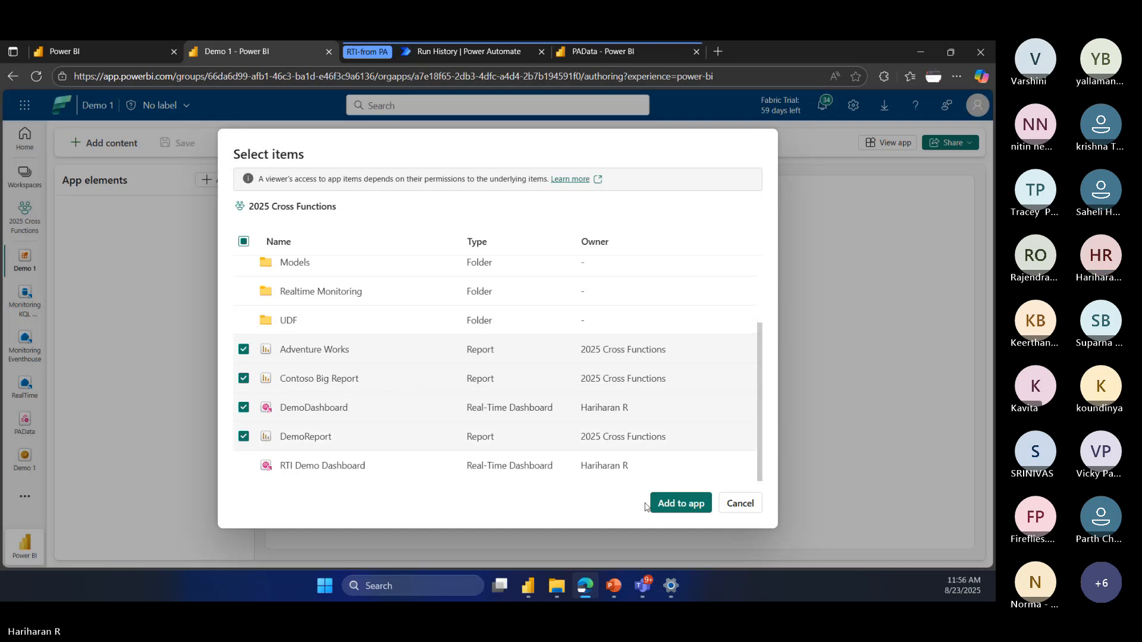
left_click(672, 504)
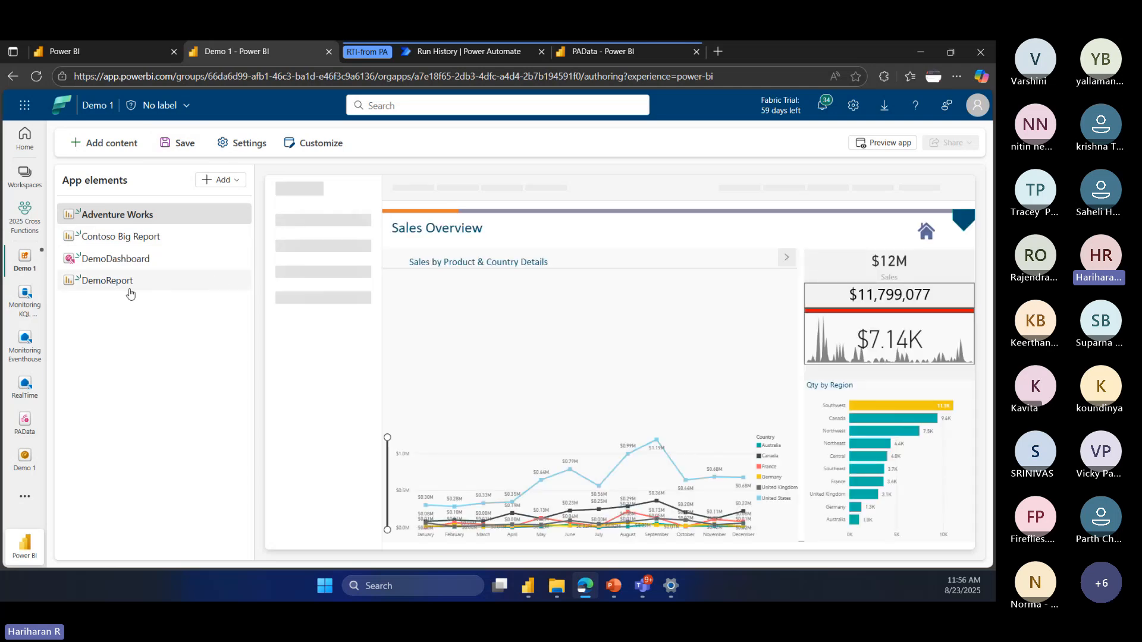
Step: Add an overview page named Home to the app elements
left_click(236, 181)
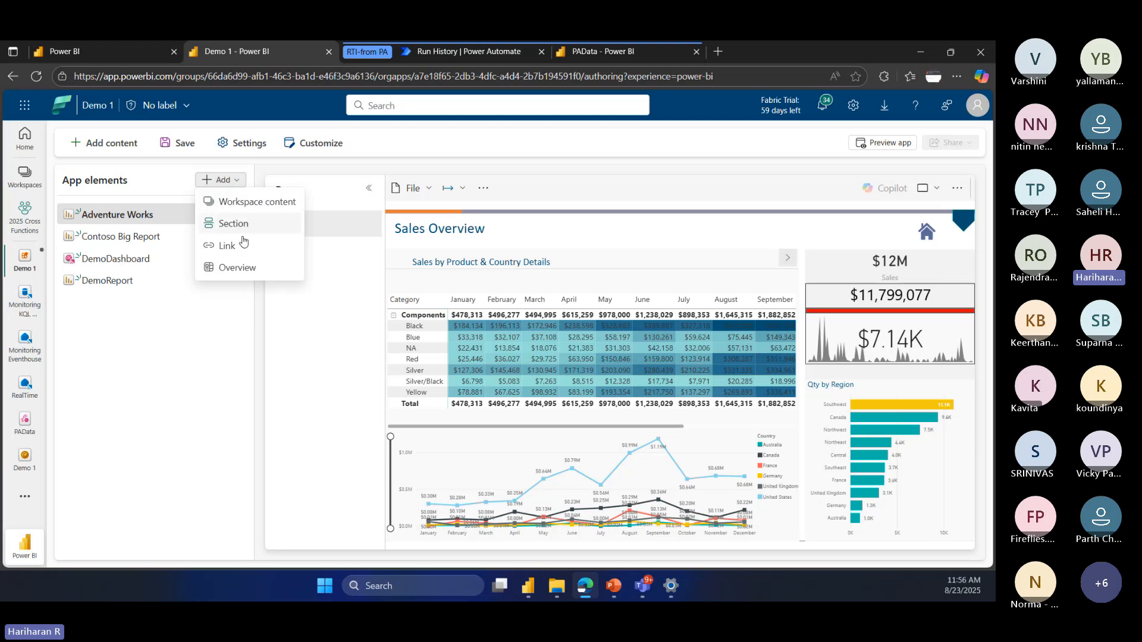
left_click(237, 268)
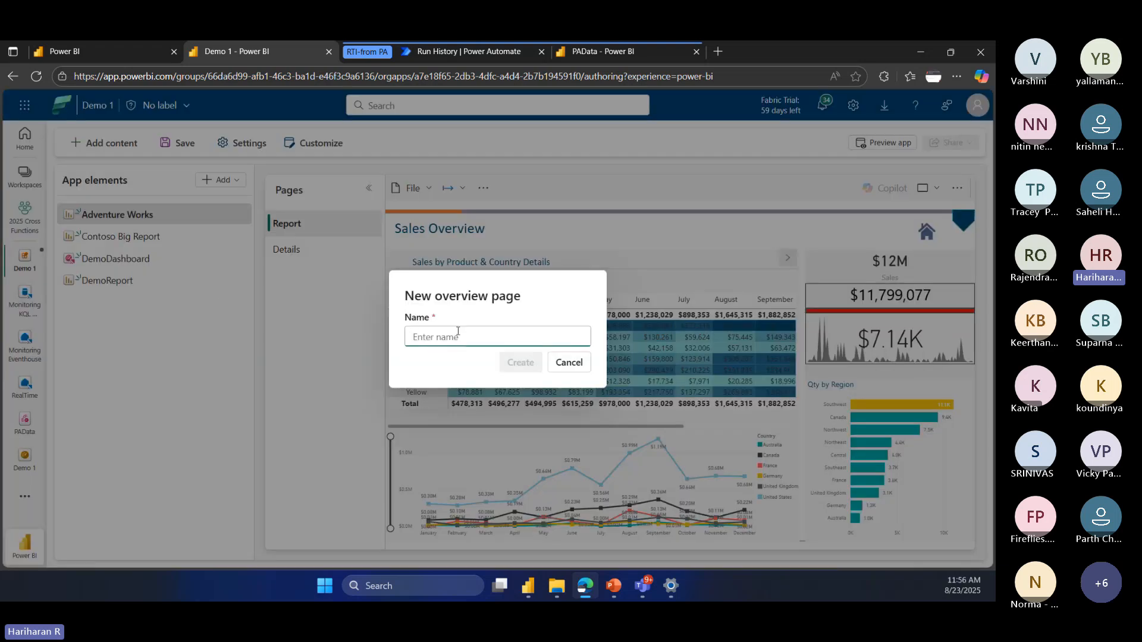
type("Home")
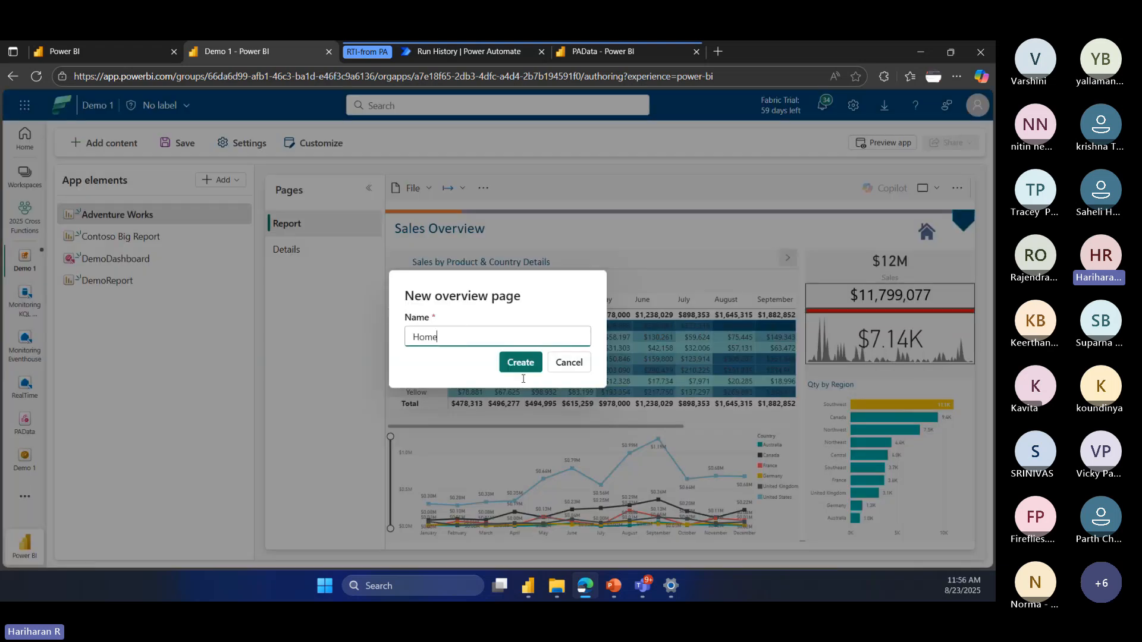
left_click(524, 372)
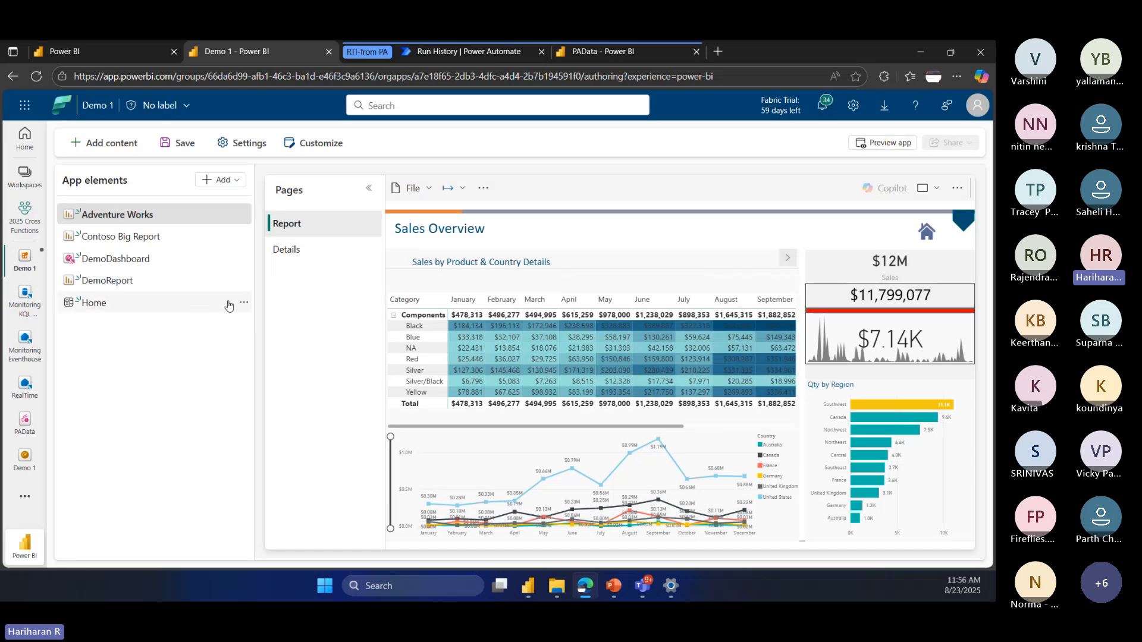
Step: Open the Home overview page and move it up to first place among the app elements
left_click(245, 308)
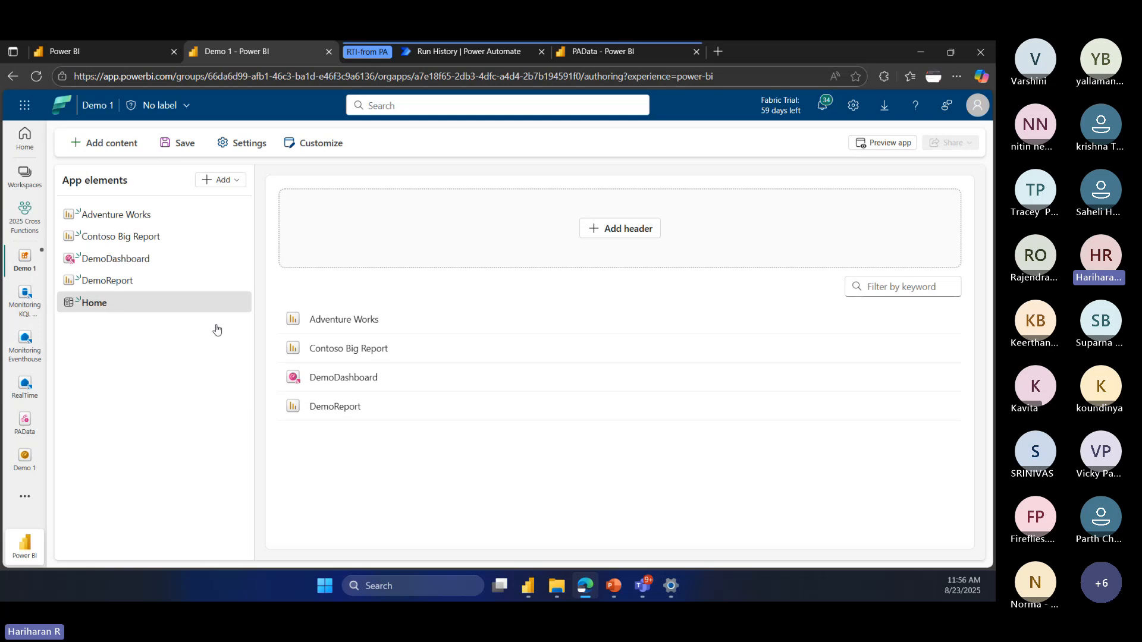
left_click(244, 303)
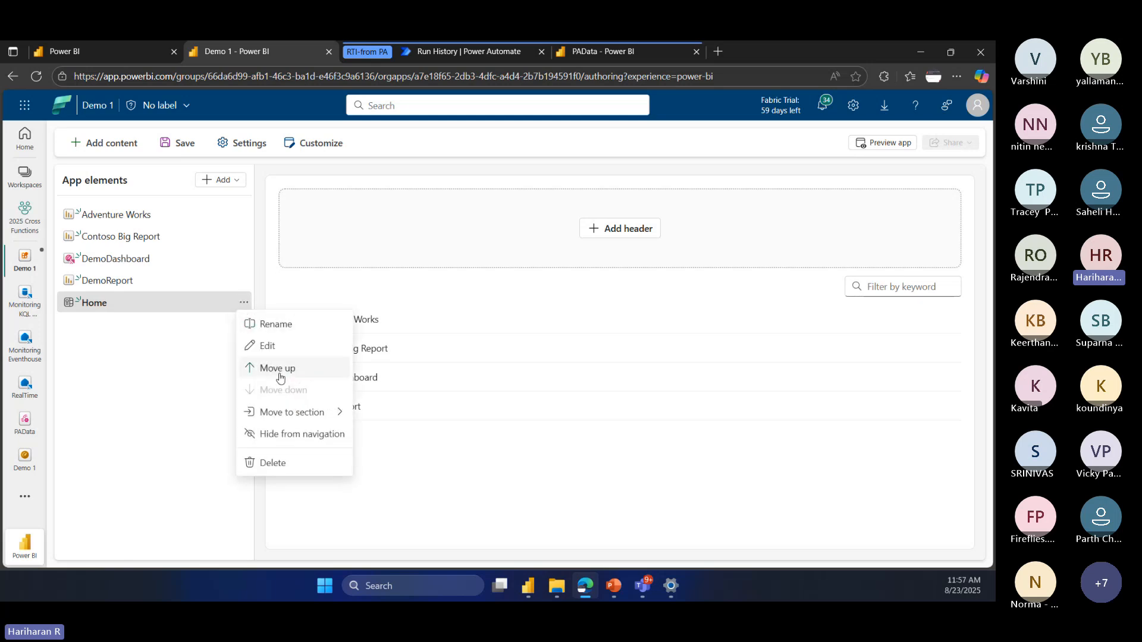
left_click(278, 368)
left_click(244, 281)
left_click(274, 346)
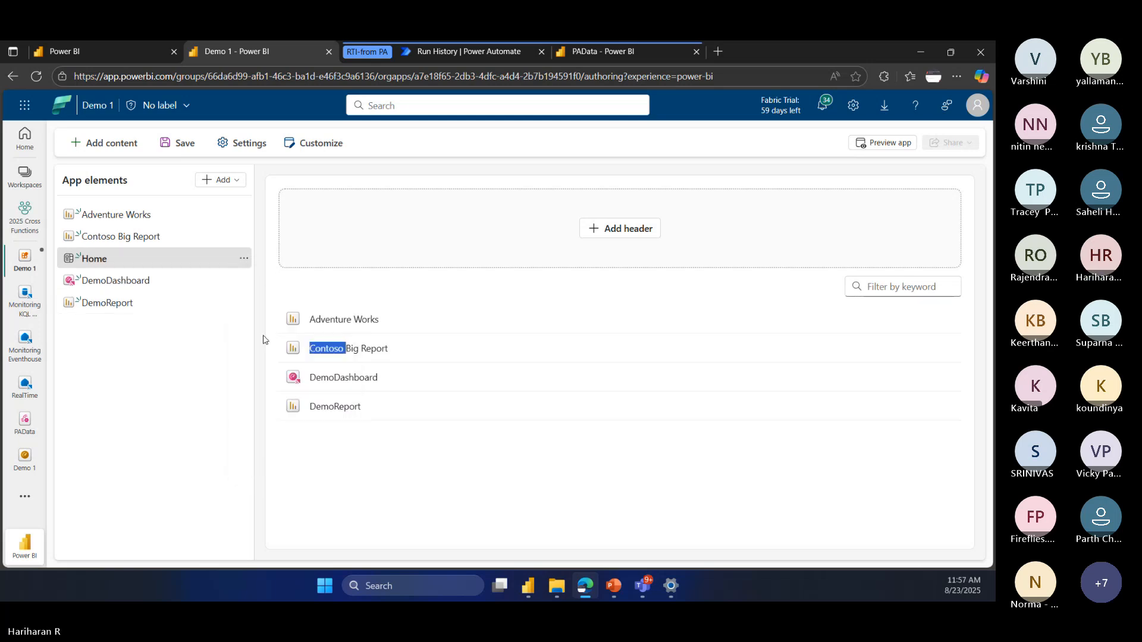
left_click(244, 258)
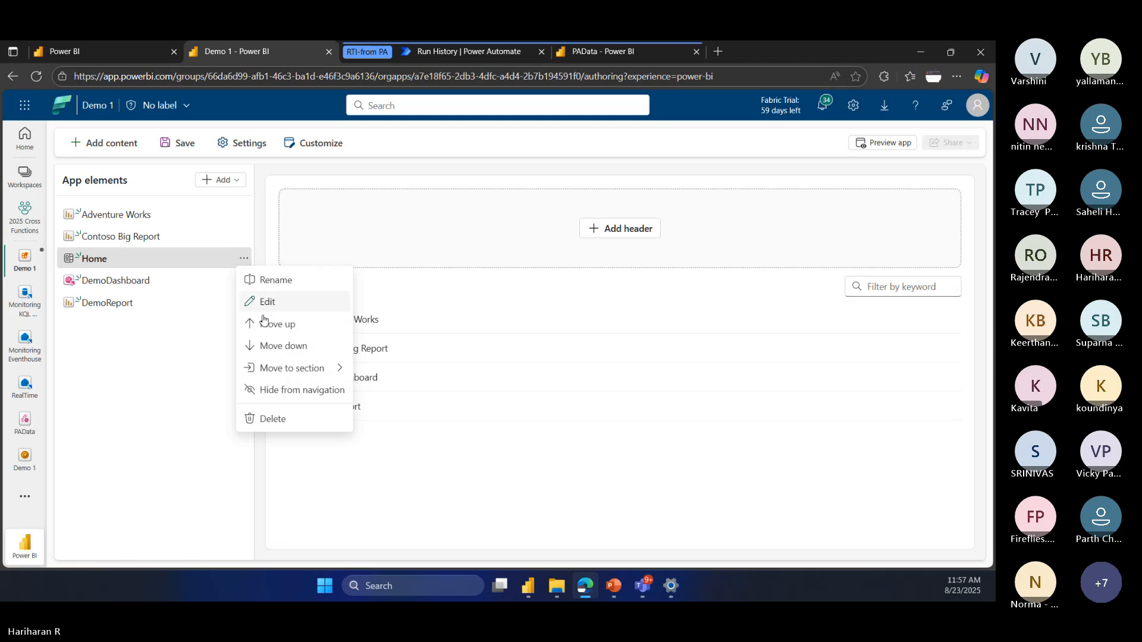
left_click(264, 323)
left_click(244, 236)
left_click(265, 302)
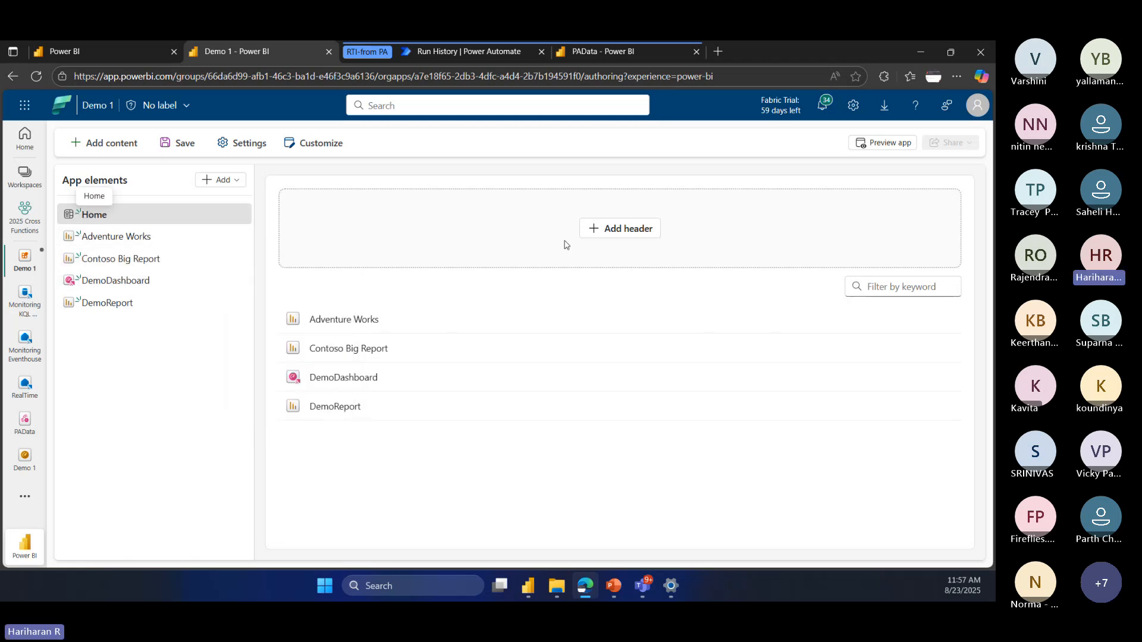
Step: Add a header titled Overview to the Home overview page with the app theme applied as background color
left_click(598, 230)
left_click(374, 283)
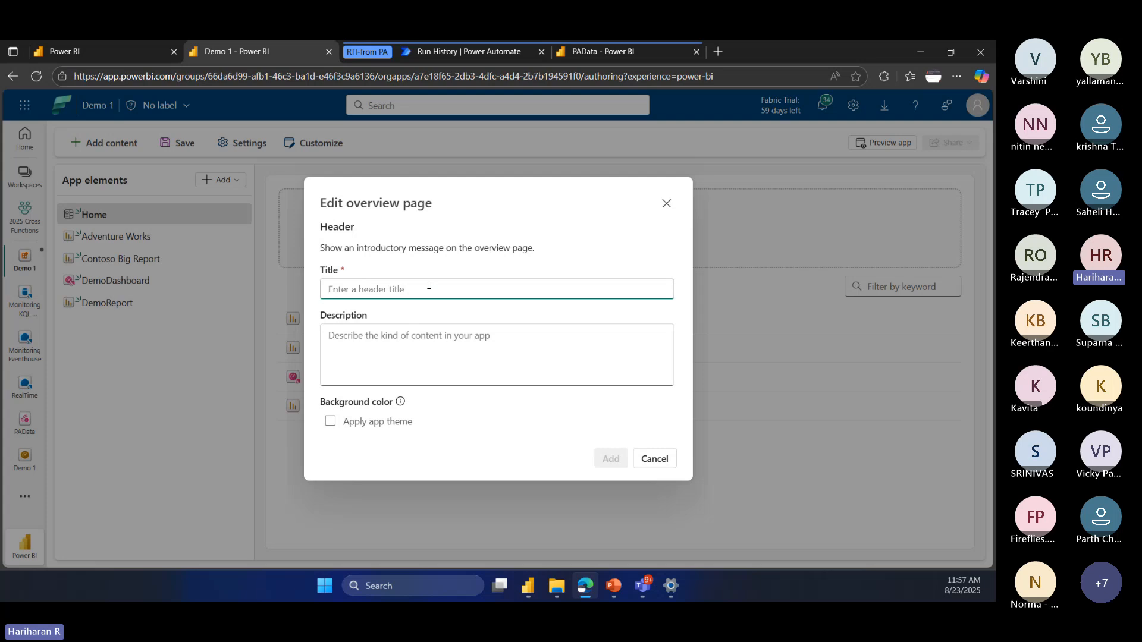
type("Overview")
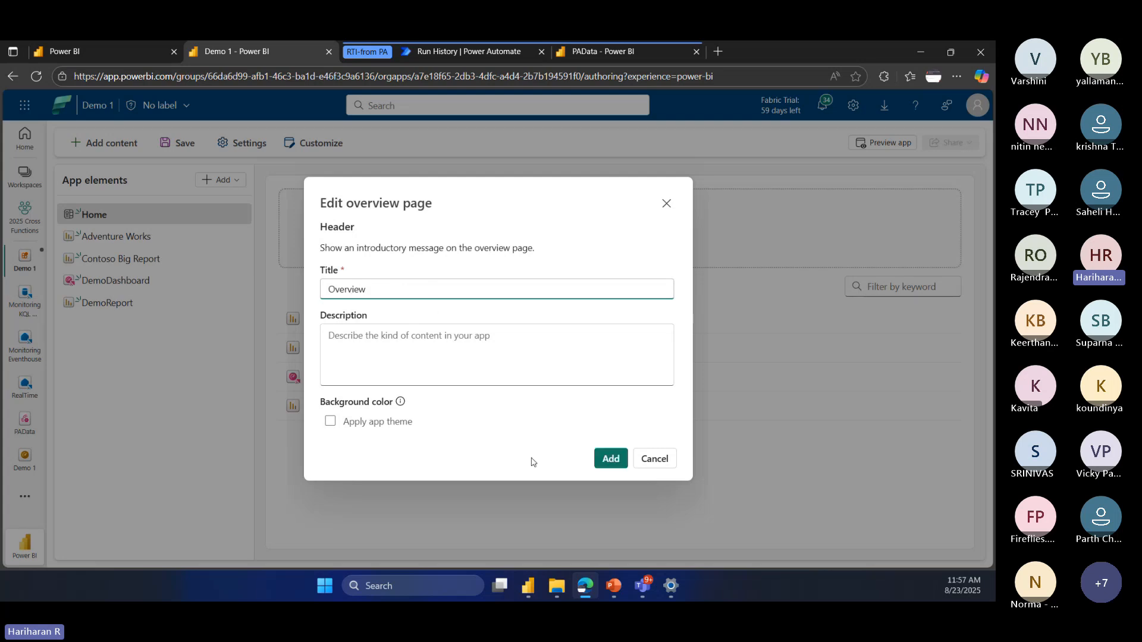
left_click(340, 425)
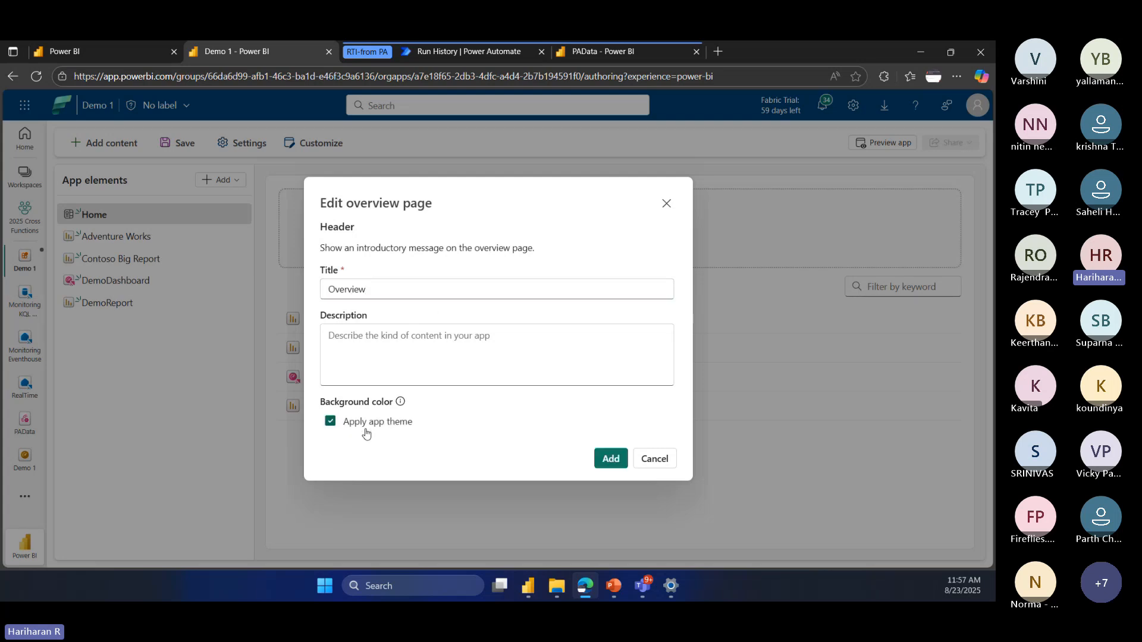
left_click(611, 459)
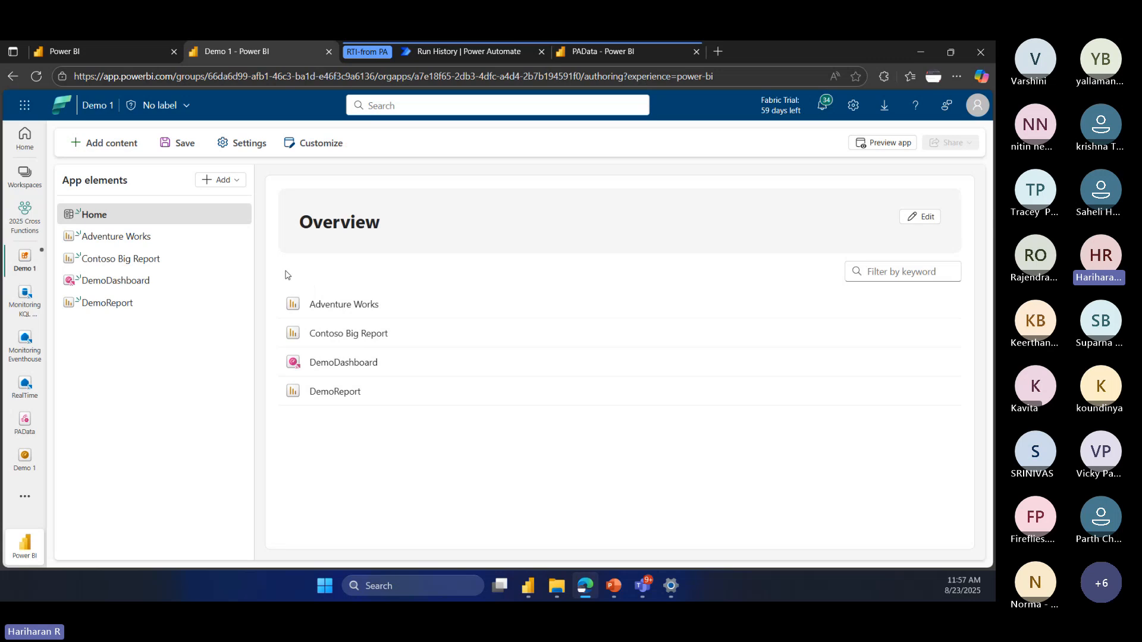
Step: Open the Adventure Works report from the overview page and examine the app's navigation layout options without applying changes
left_click(347, 309)
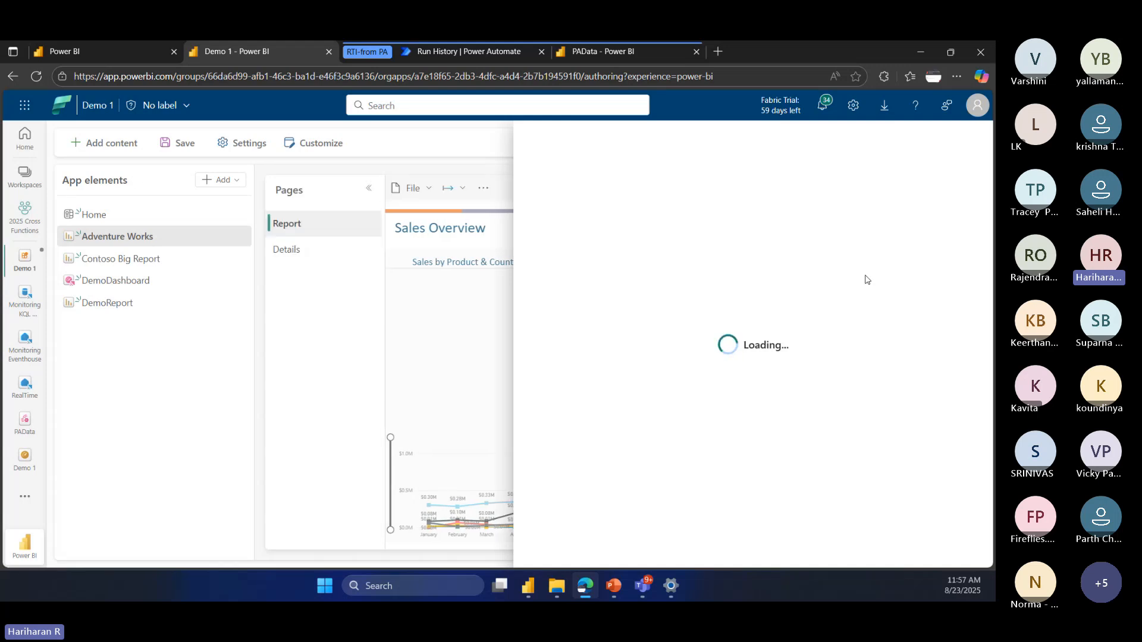
left_click(544, 189)
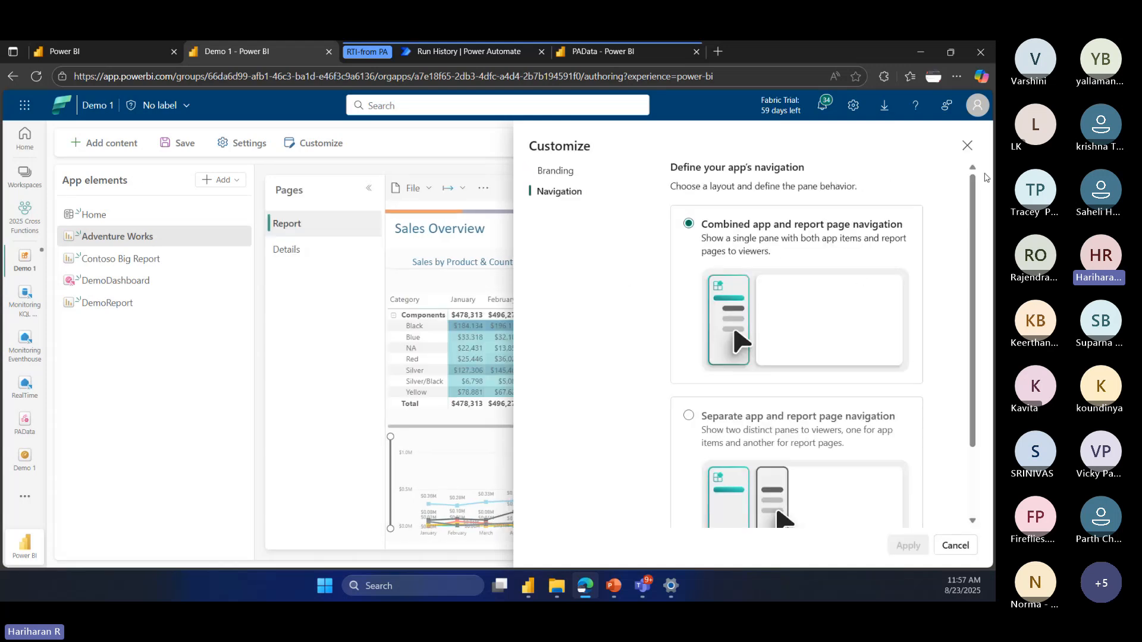
left_click(967, 145)
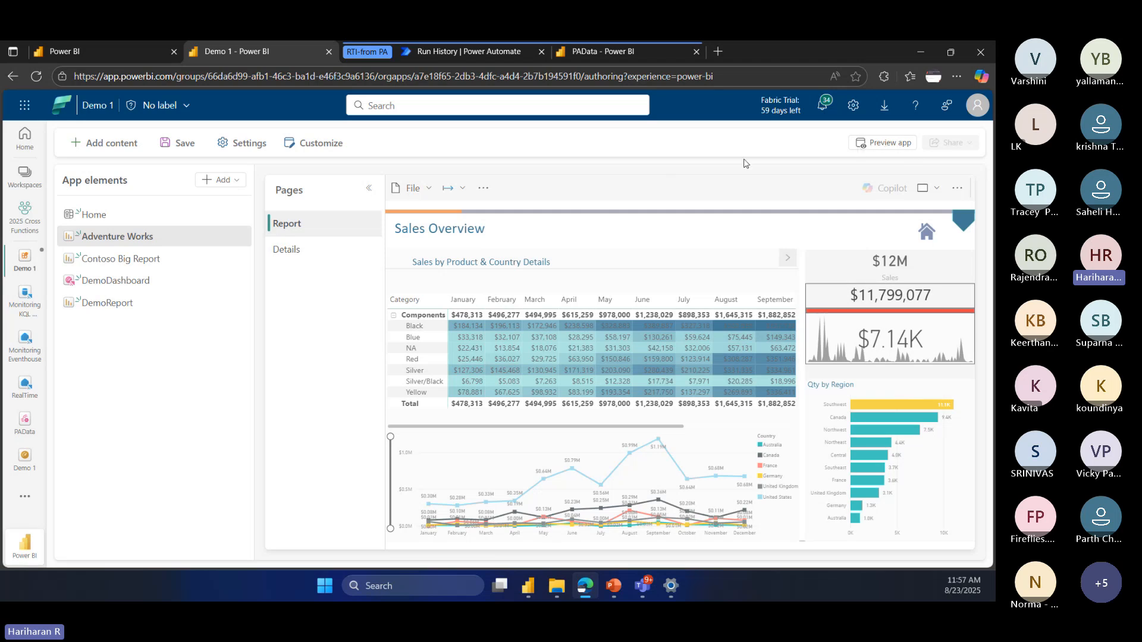
Step: Preview the Demo 1 app as its viewers see it
left_click(892, 144)
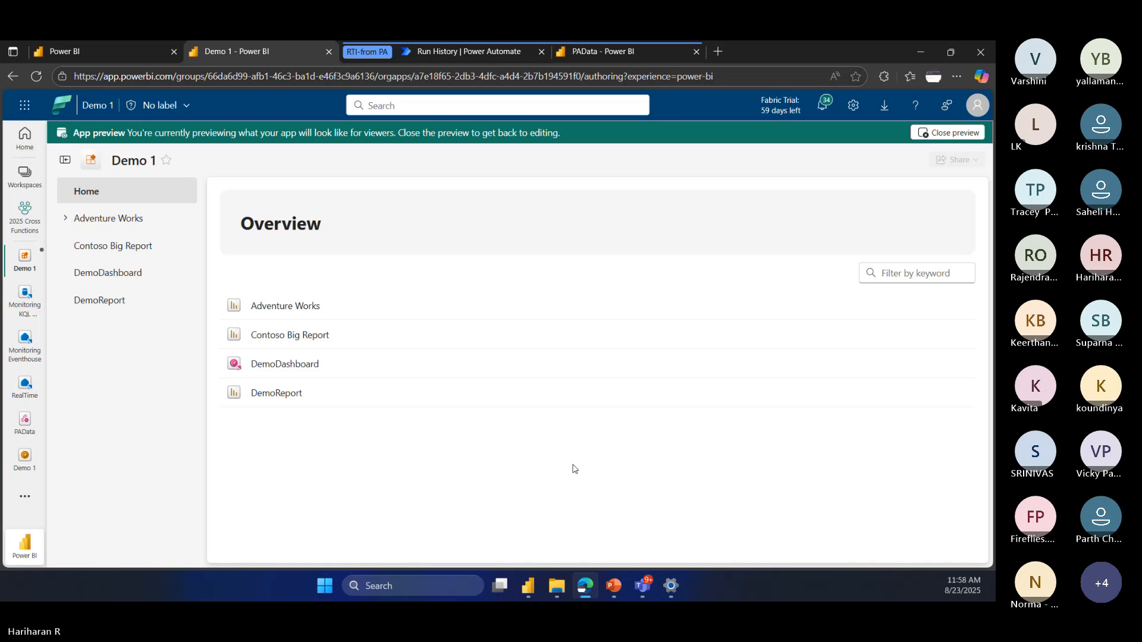
Step: Switch to the PowerPoint presentation and show the closing "Thank you for attending!" slide
left_click(613, 586)
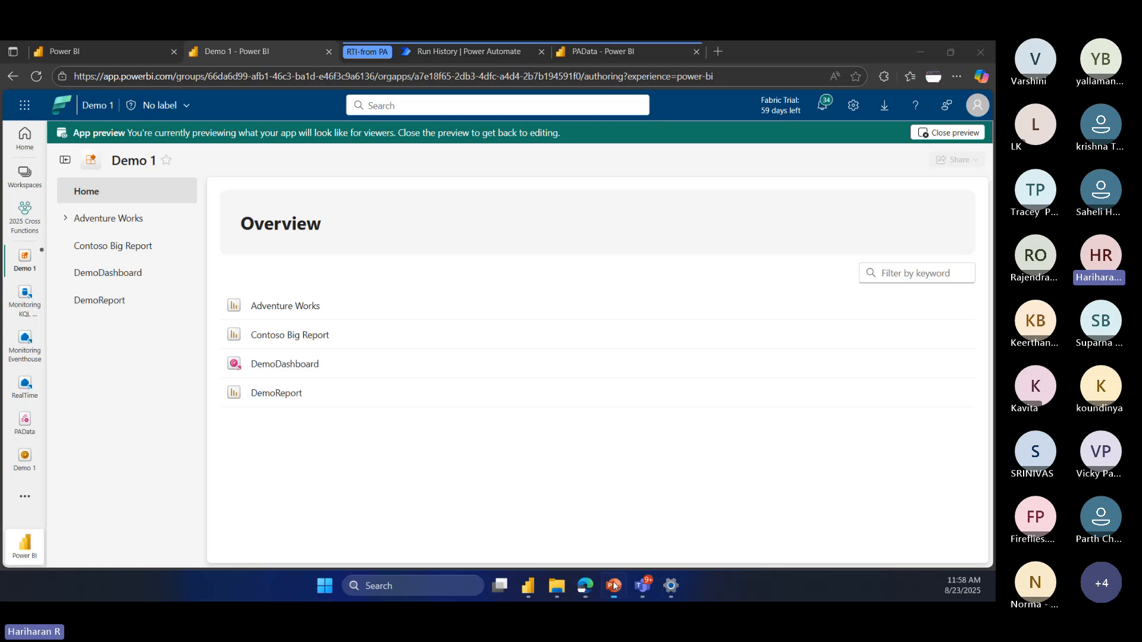
scroll(83, 416, "down", 5)
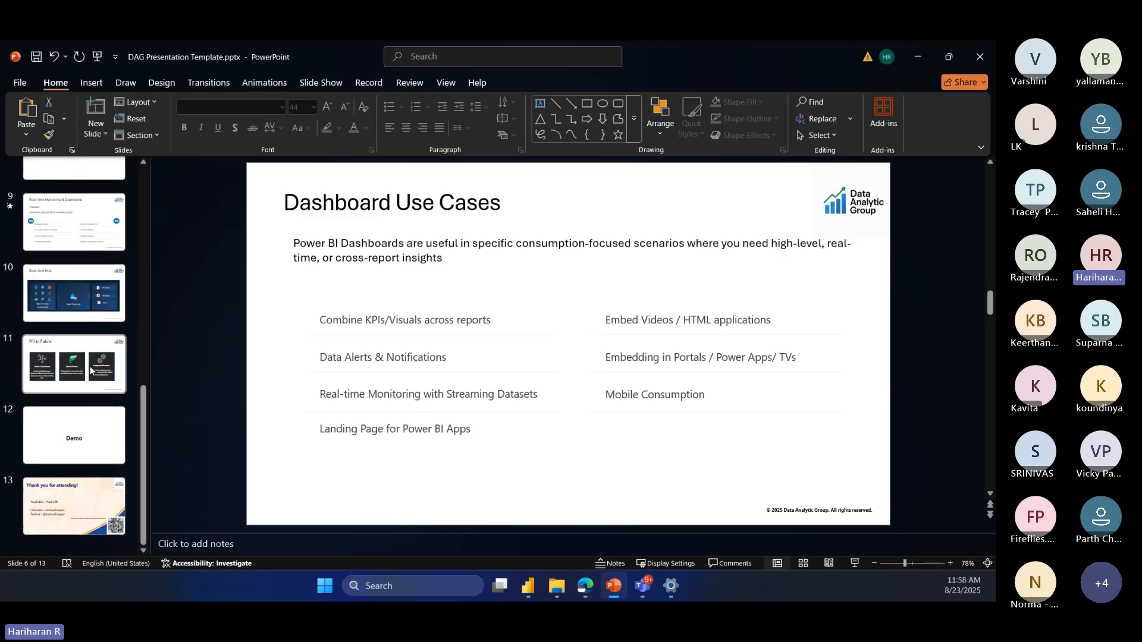
left_click(98, 435)
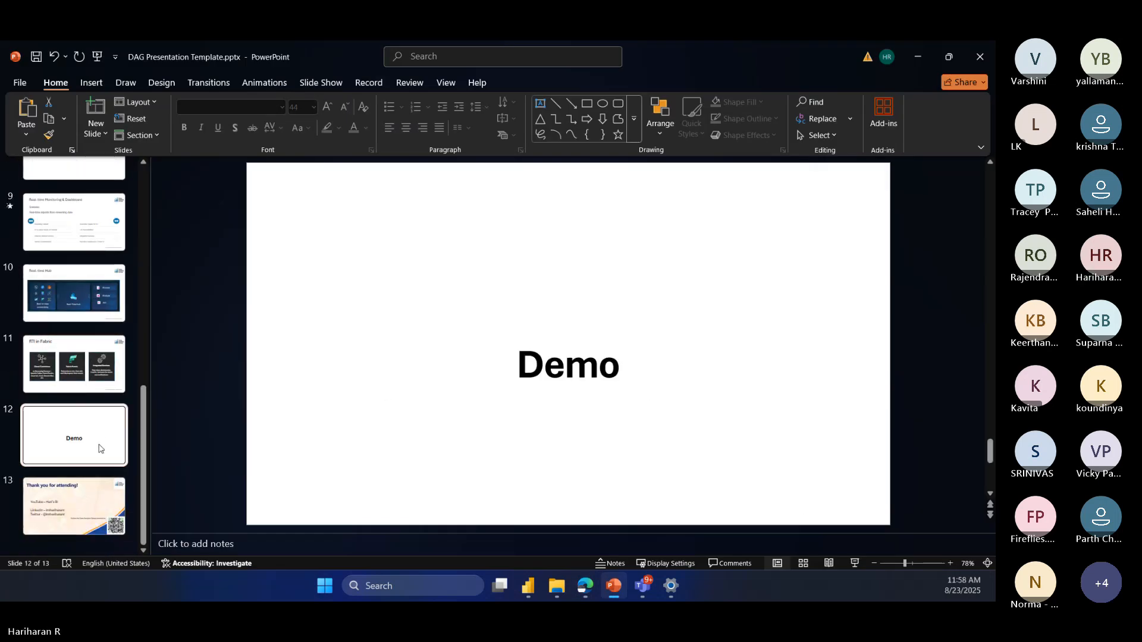
left_click(96, 496)
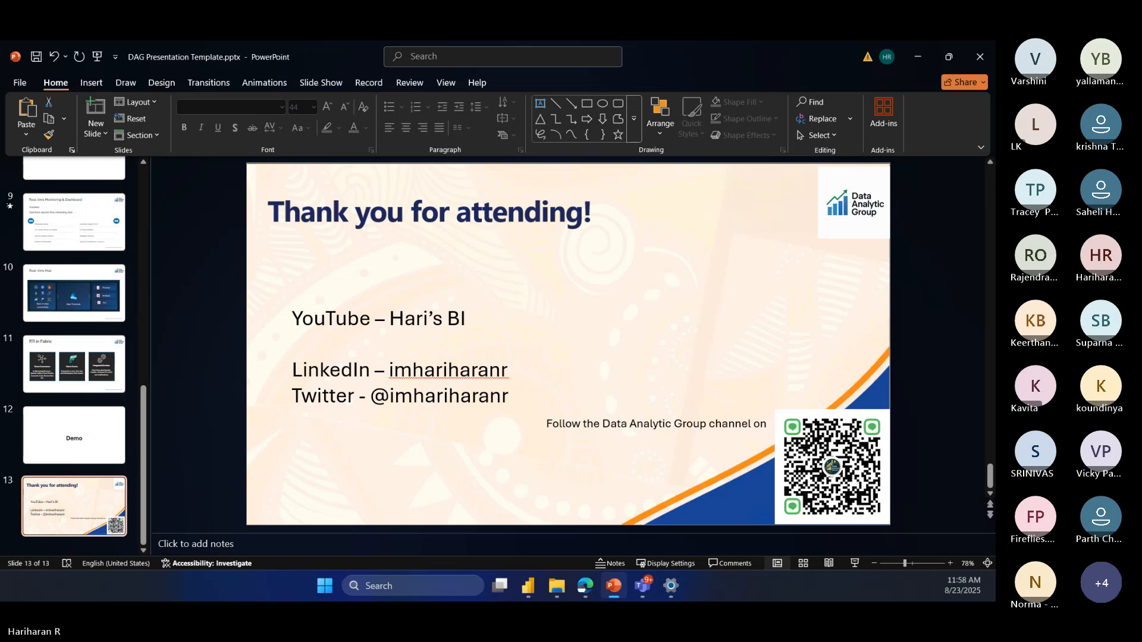
key("alt+Tab")
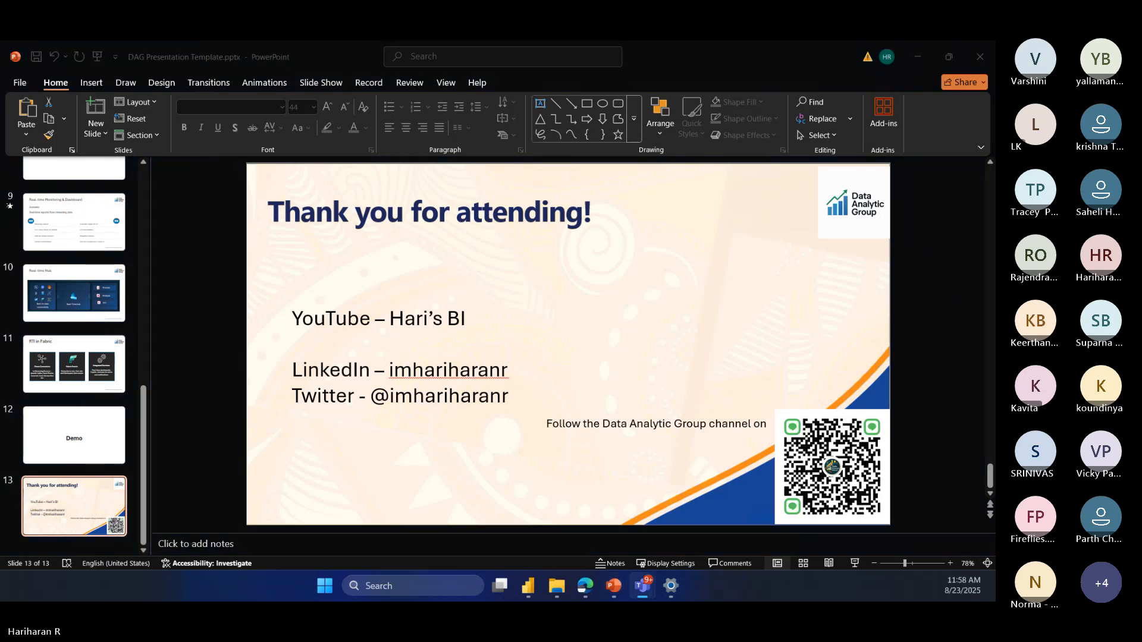
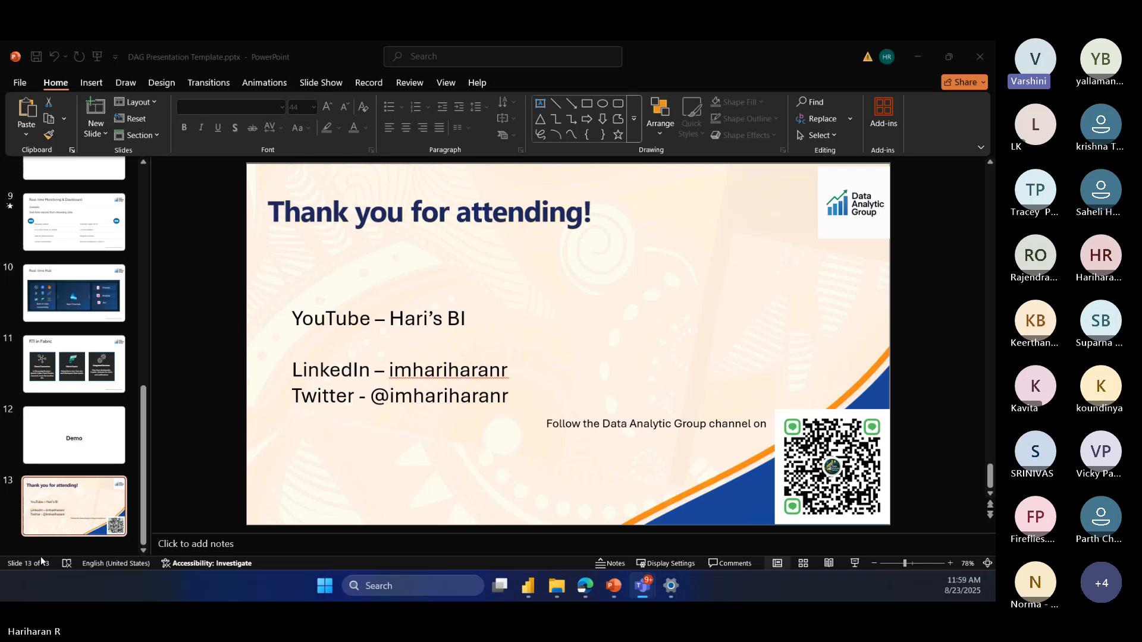
Step: Switch to the browser and review the SemanticModelLogs table of the Monitoring KQL database in an enlarged data preview with the explorer collapsed
left_click(589, 587)
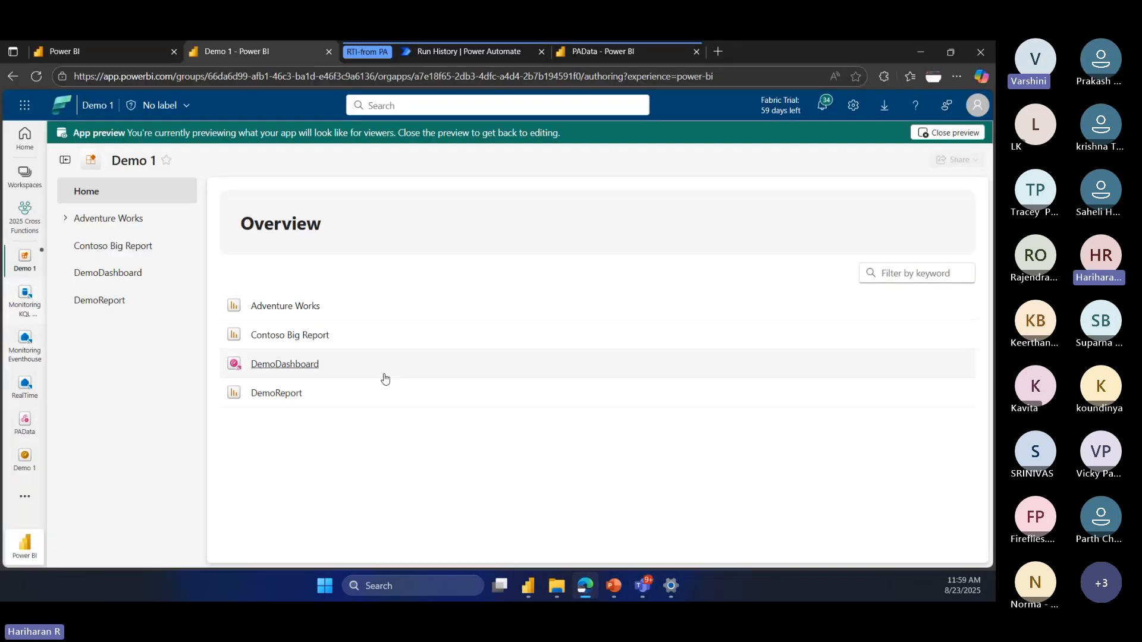
left_click(407, 376)
left_click(516, 360)
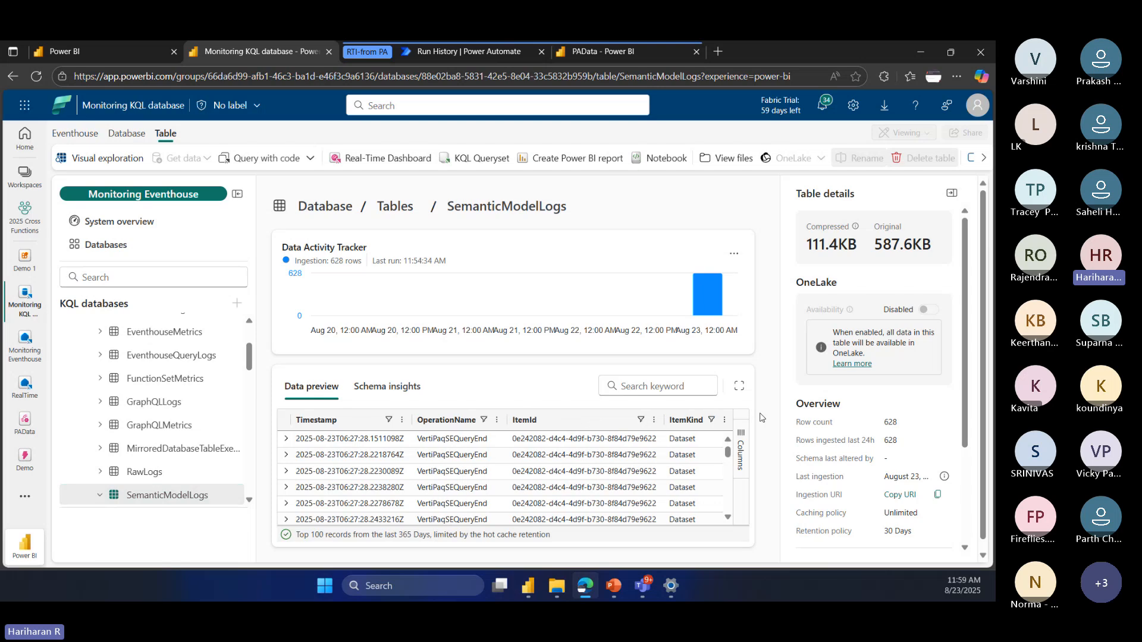
left_click(739, 387)
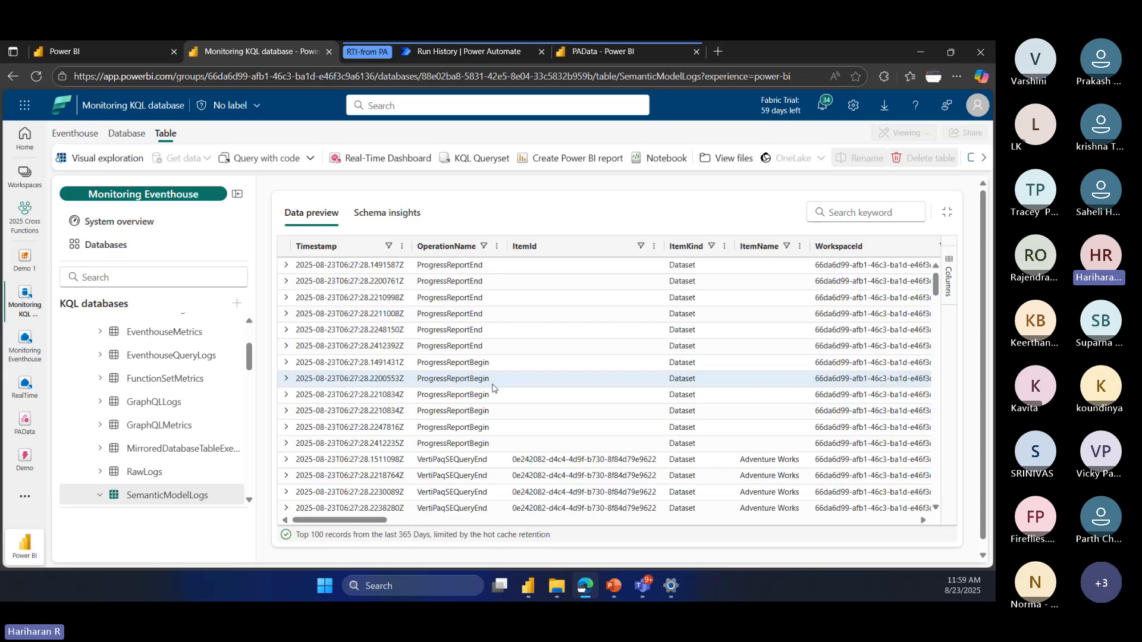
scroll(492, 387, "down", 3)
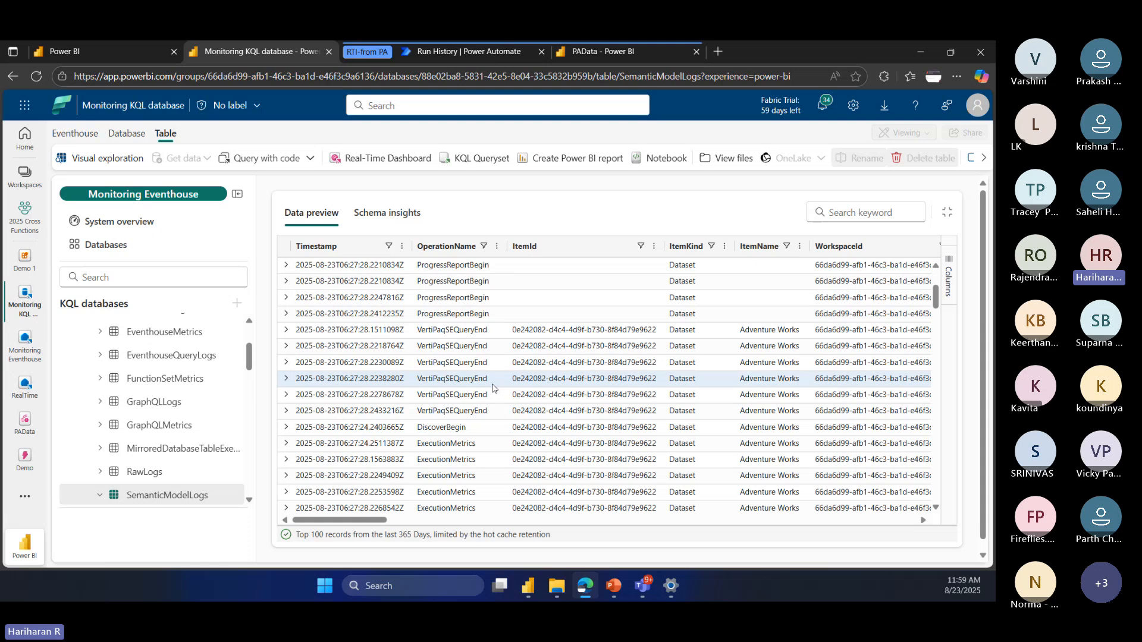
left_click(236, 194)
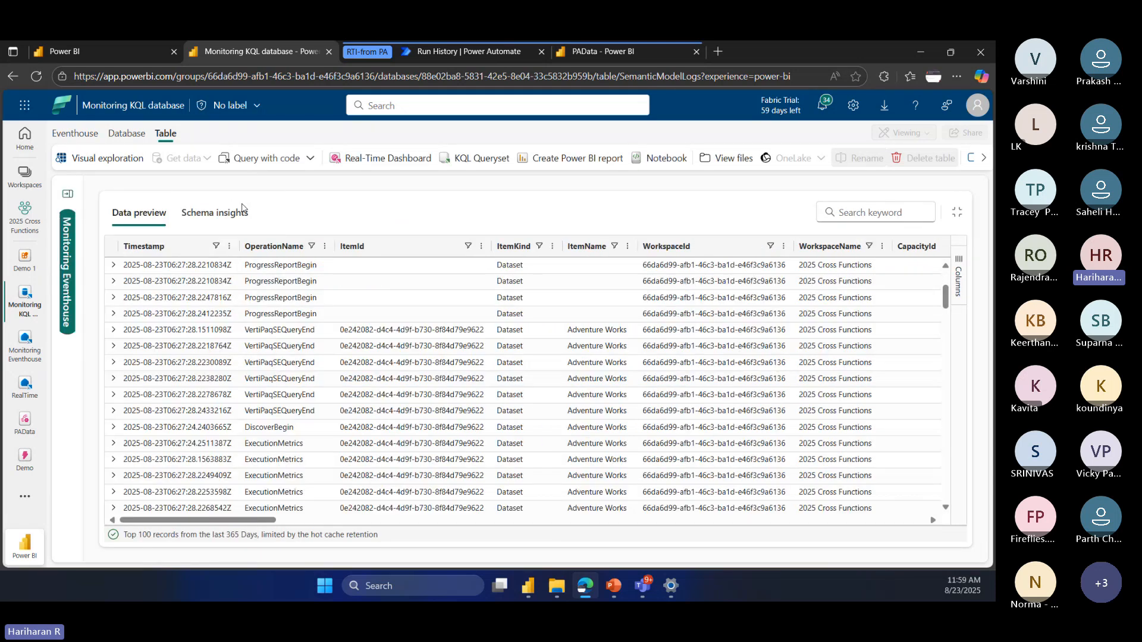
scroll(213, 342, "down", 4)
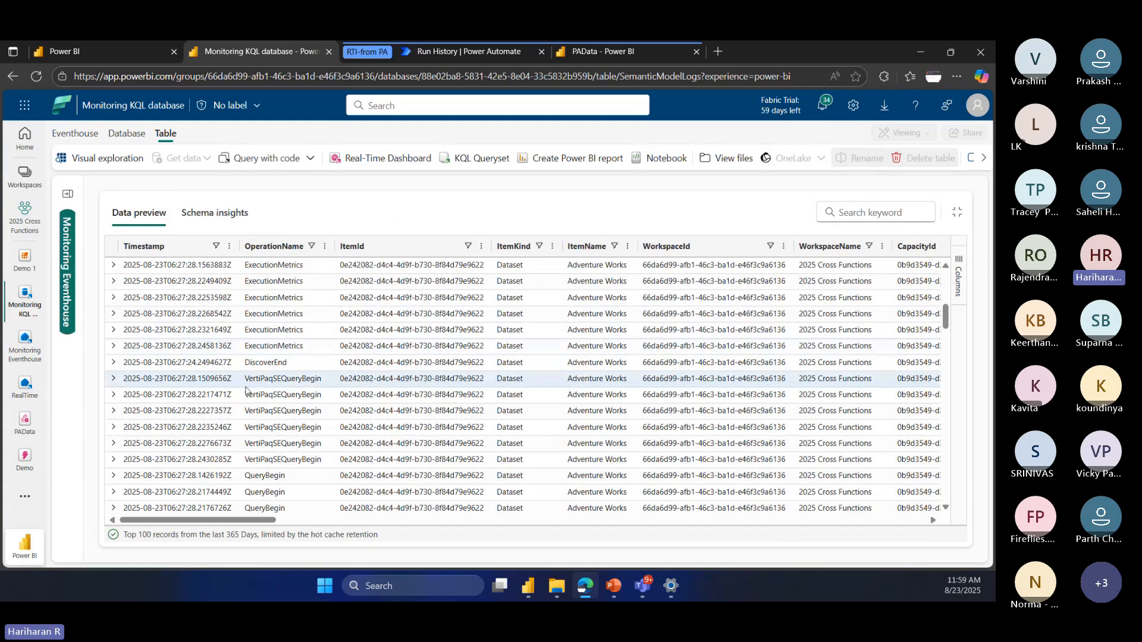
scroll(208, 375, "up", 3)
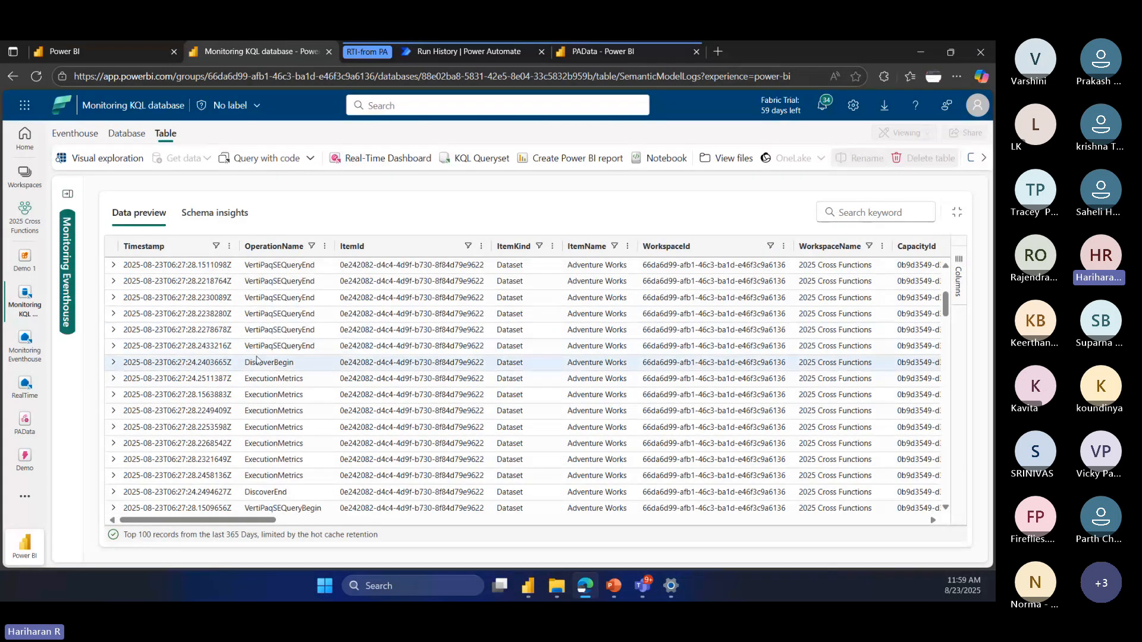
Step: Expand the ExecutionMetrics record stamped 06:27:24.2511387Z and read through its detail fields
left_click(113, 378)
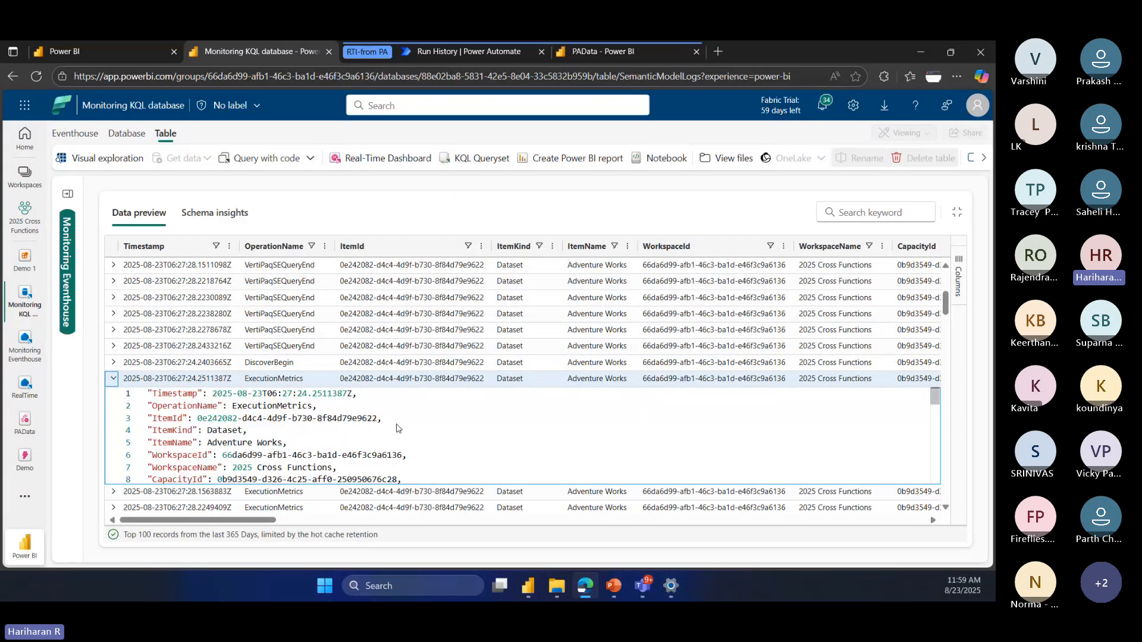
scroll(351, 426, "down", 5)
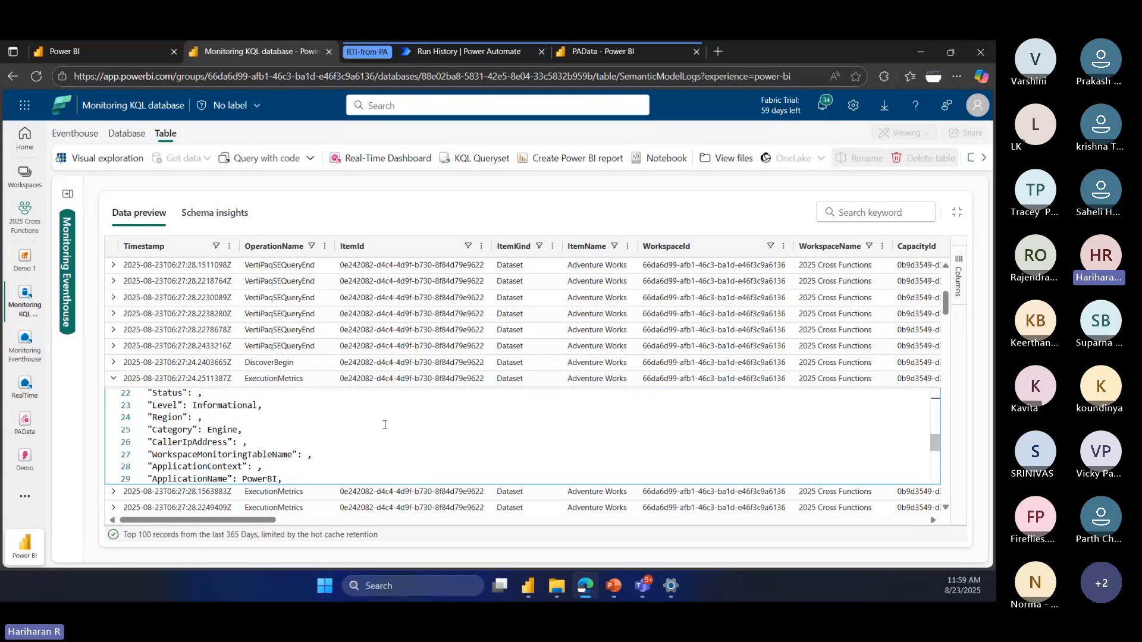
scroll(385, 425, "down", 5)
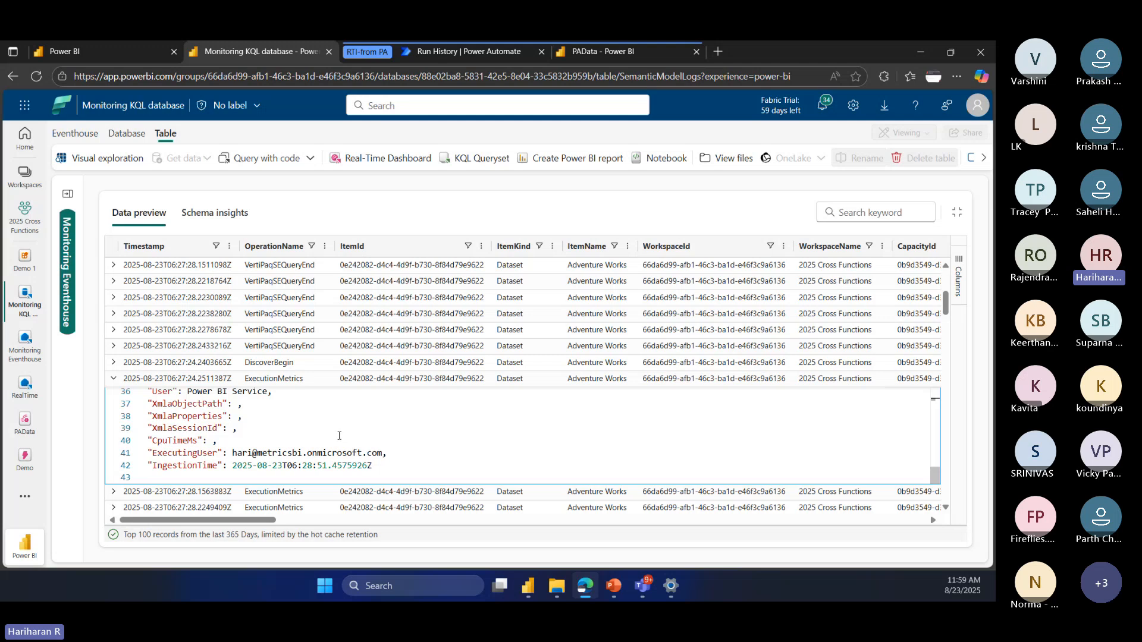
scroll(426, 419, "up", 6)
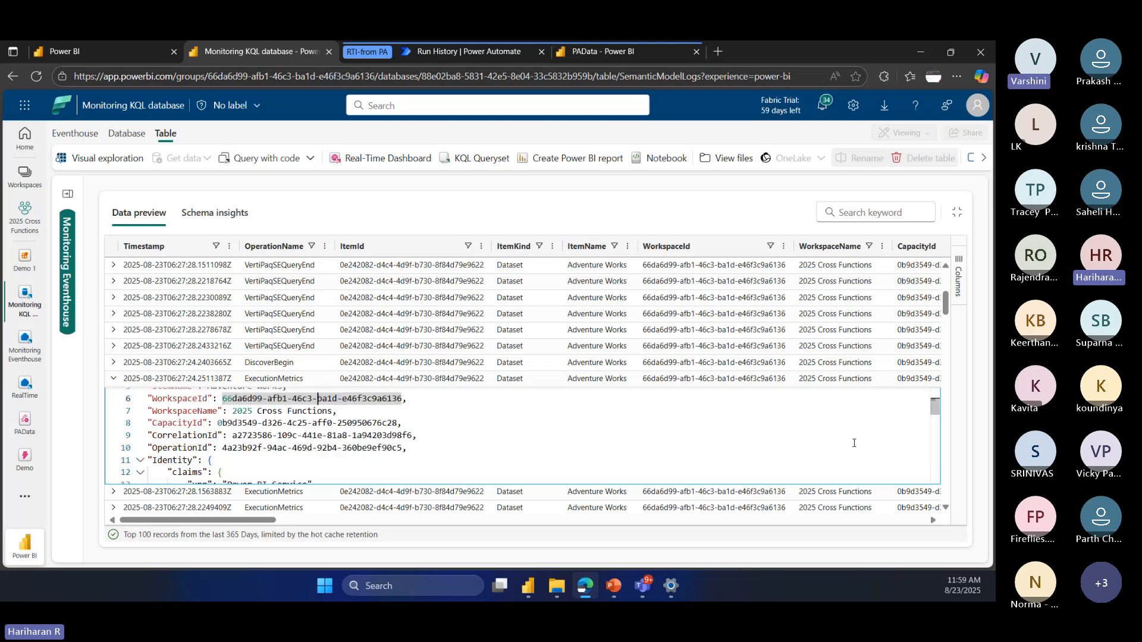
scroll(595, 447, "up", 2)
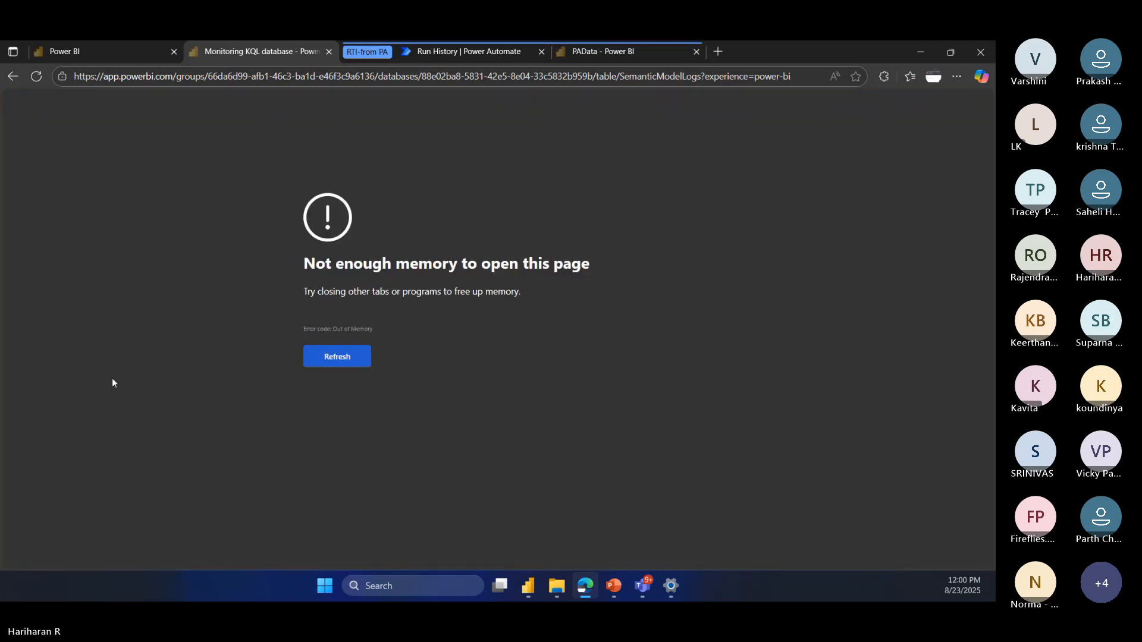
Step: Reload the SemanticModelLogs table page, enlarge its data preview with the explorer collapsed, and browse the logged operations
left_click(266, 77)
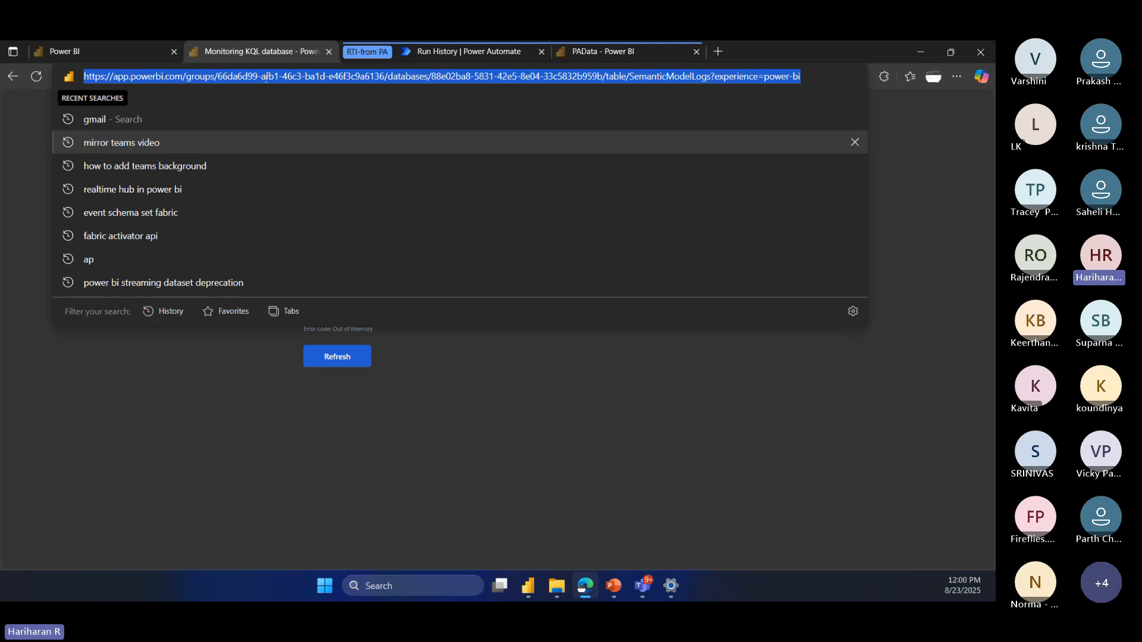
key("Return")
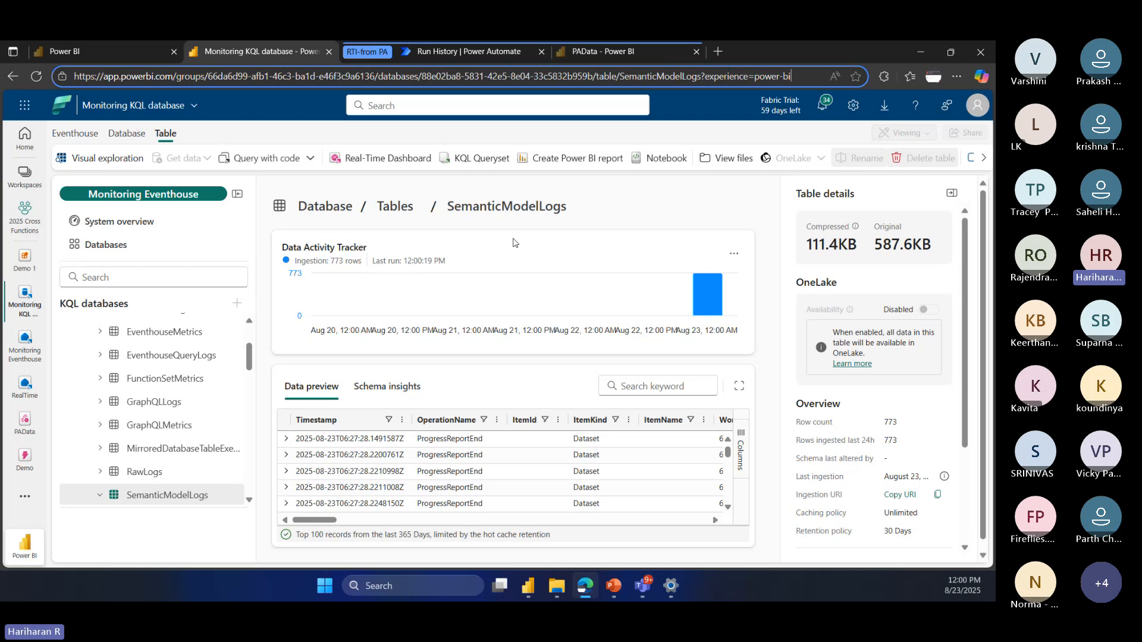
left_click(739, 386)
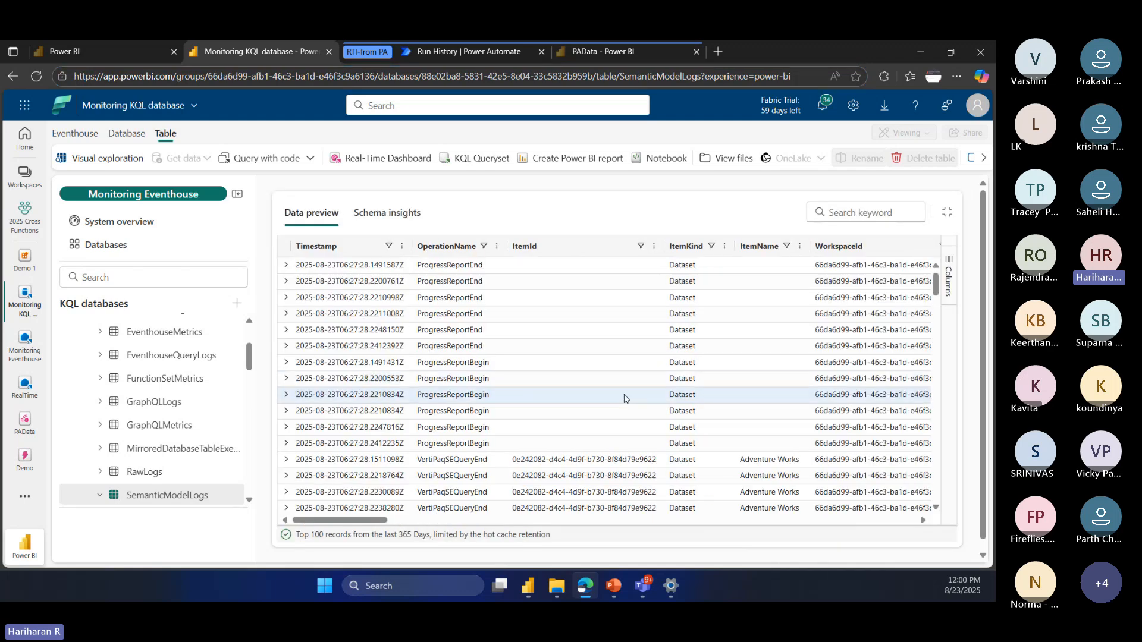
left_click(237, 197)
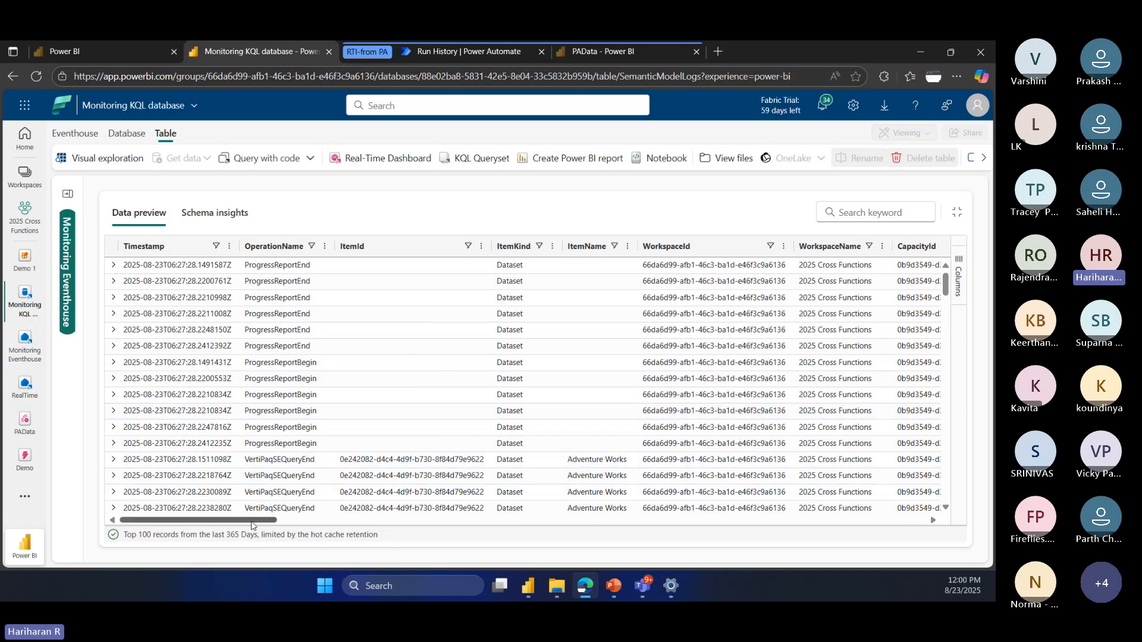
mouse_move(250, 525)
left_mouse_down()
mouse_move(619, 525)
mouse_move(250, 525)
left_mouse_up()
scroll(285, 408, "down", 5)
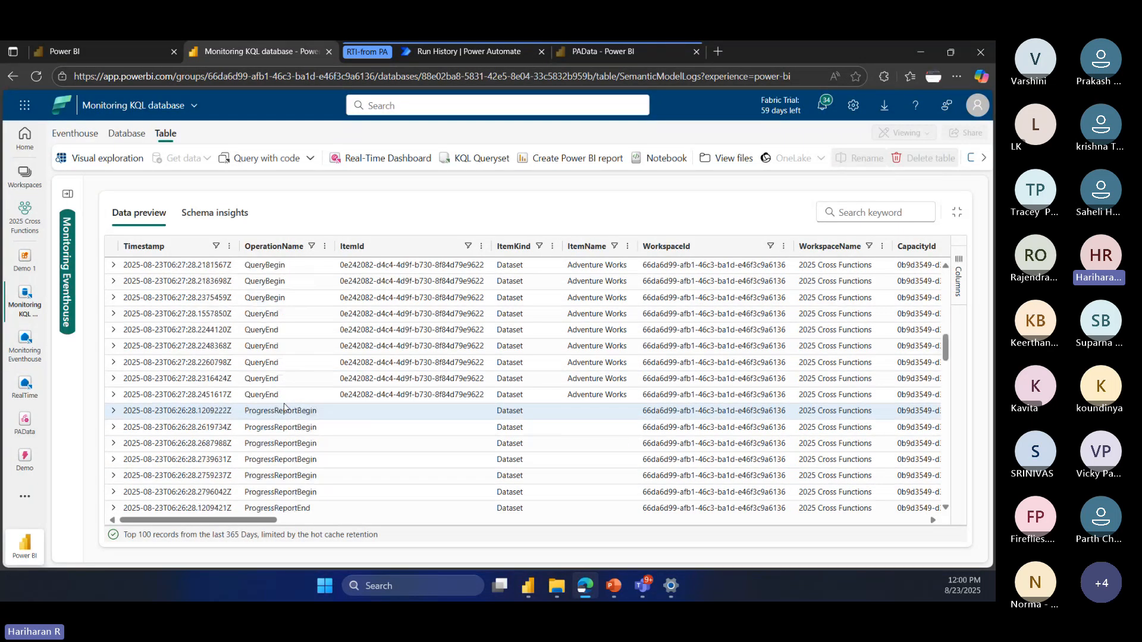
scroll(284, 408, "up", 4)
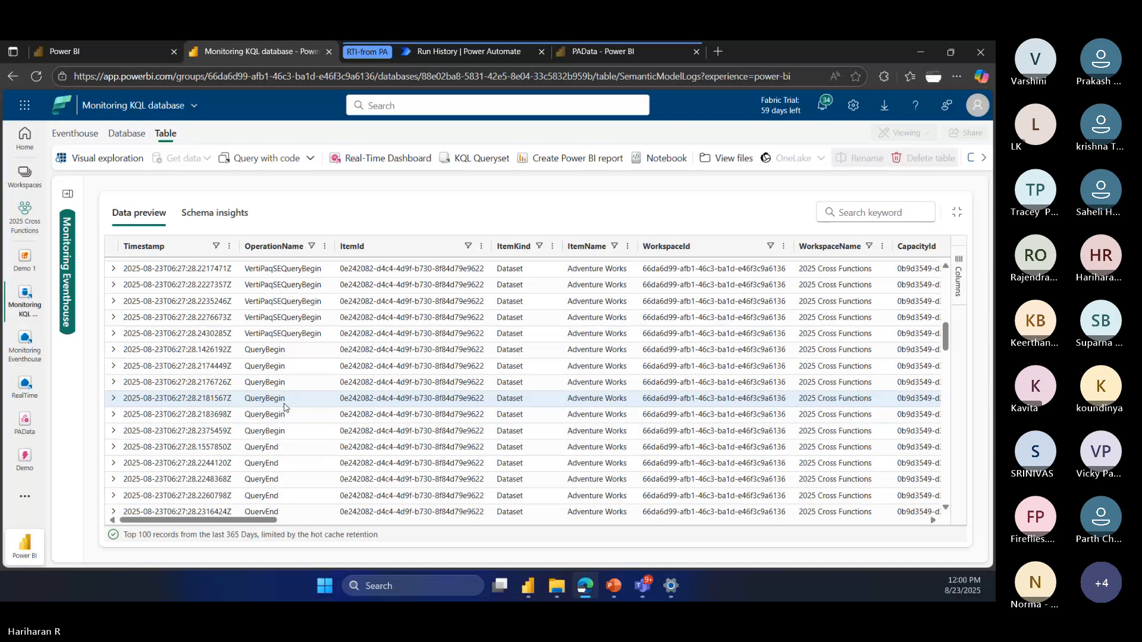
Step: Expand the QueryBegin record stamped 06:27:28.2181567Z and examine the DAX query in its EventText field
left_click(284, 404)
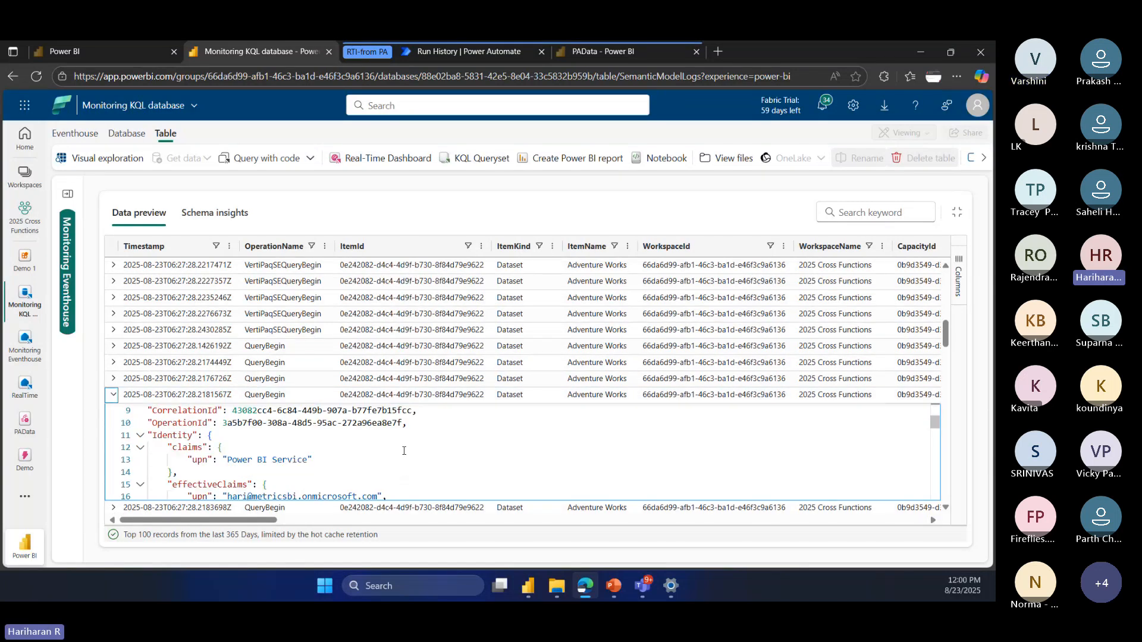
scroll(404, 451, "down", 6)
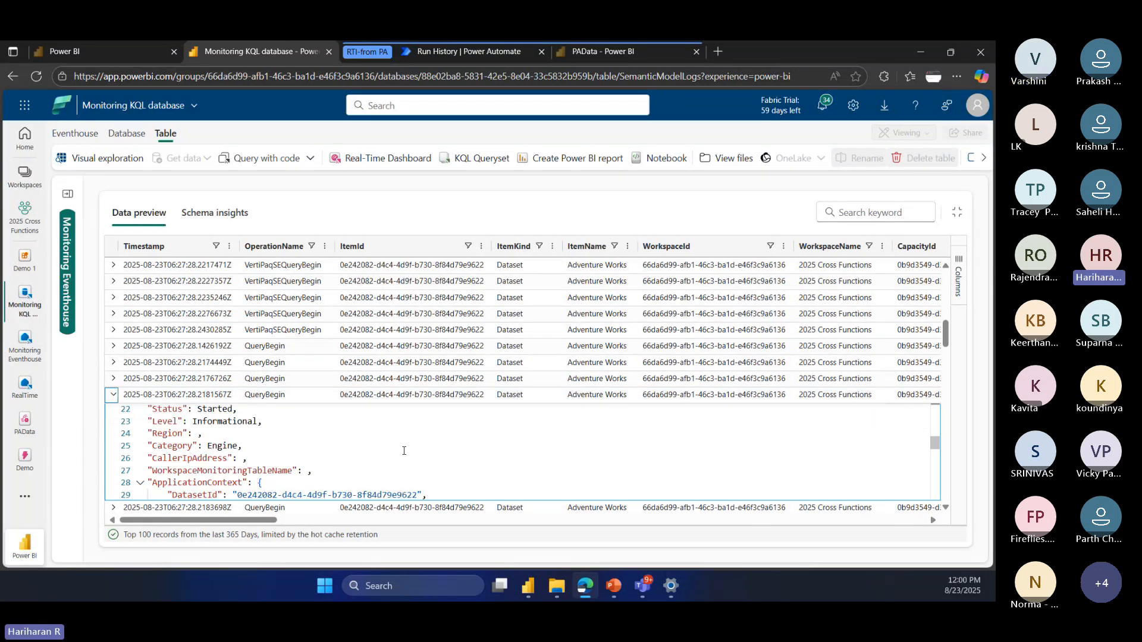
scroll(403, 451, "down", 1)
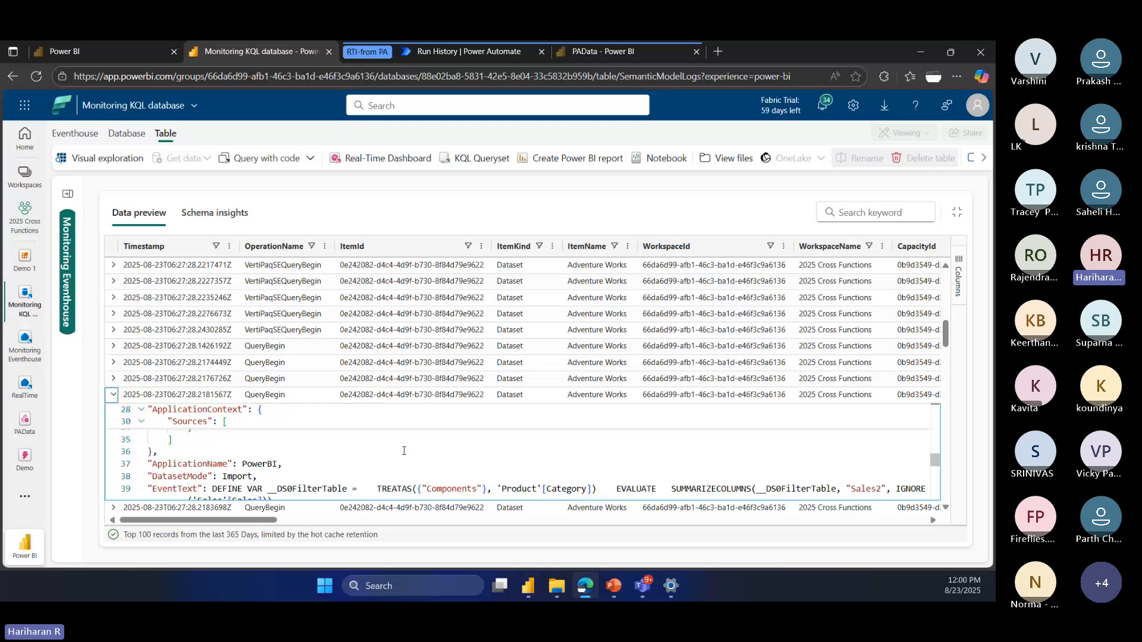
scroll(404, 450, "down", 1)
left_click_drag(212, 456, 303, 481)
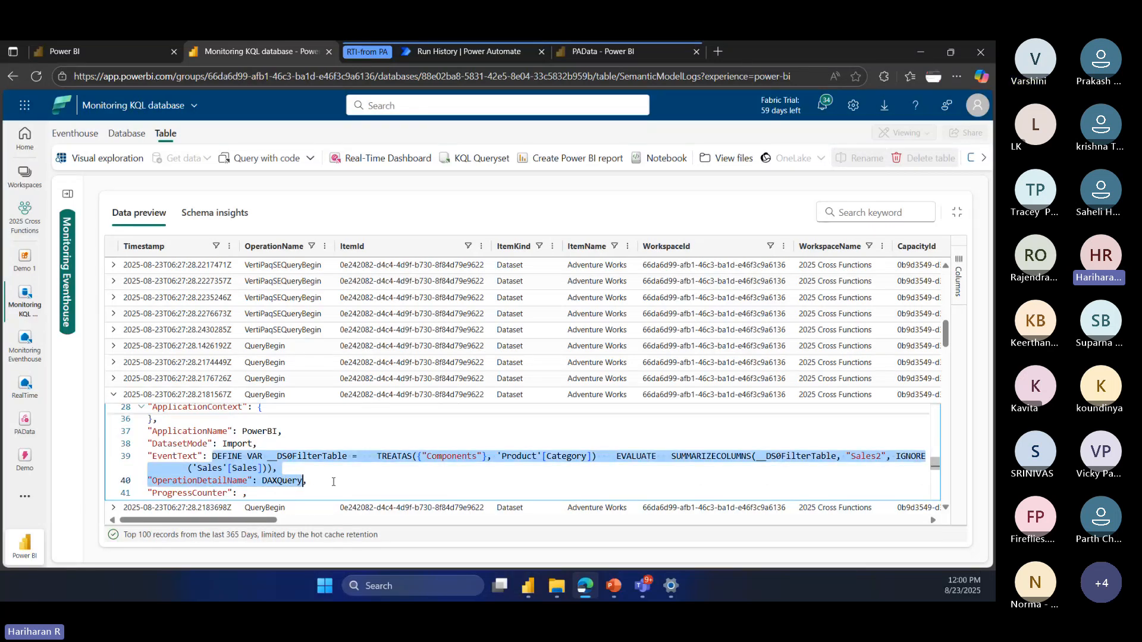
left_click(395, 475)
left_click_drag(377, 456, 468, 454)
left_click(365, 457)
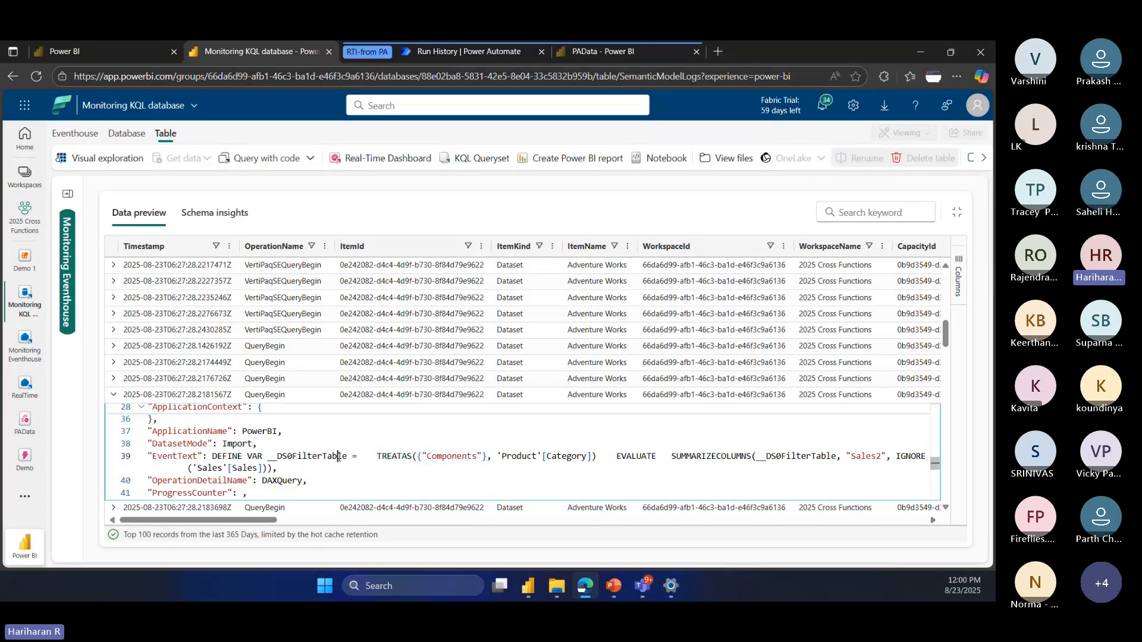
left_click_drag(338, 456, 280, 458)
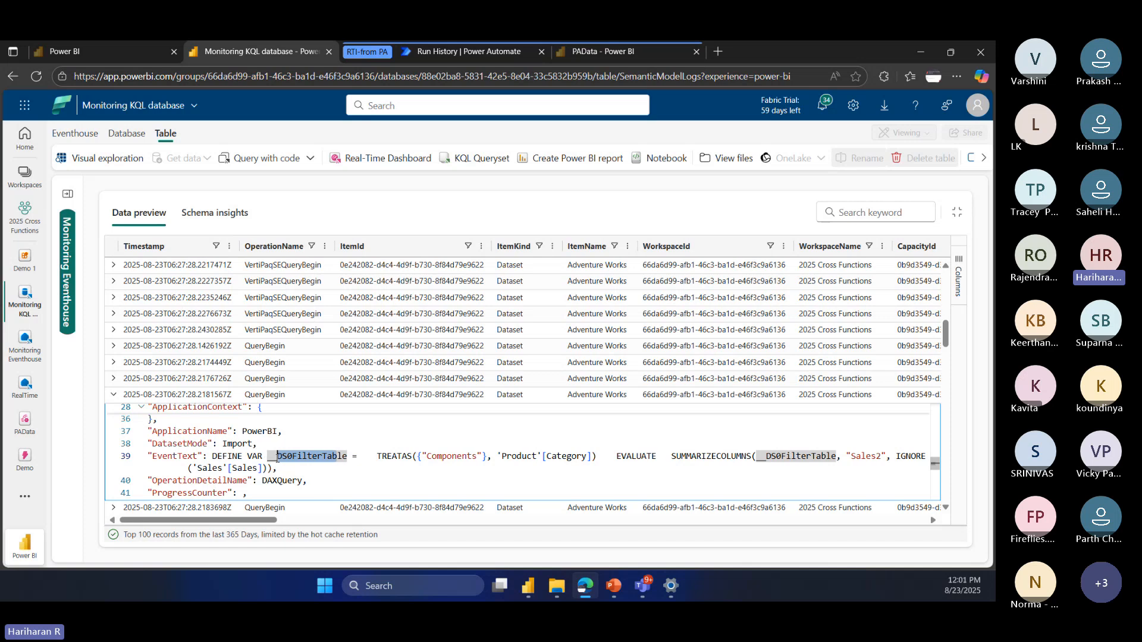
left_click(318, 486)
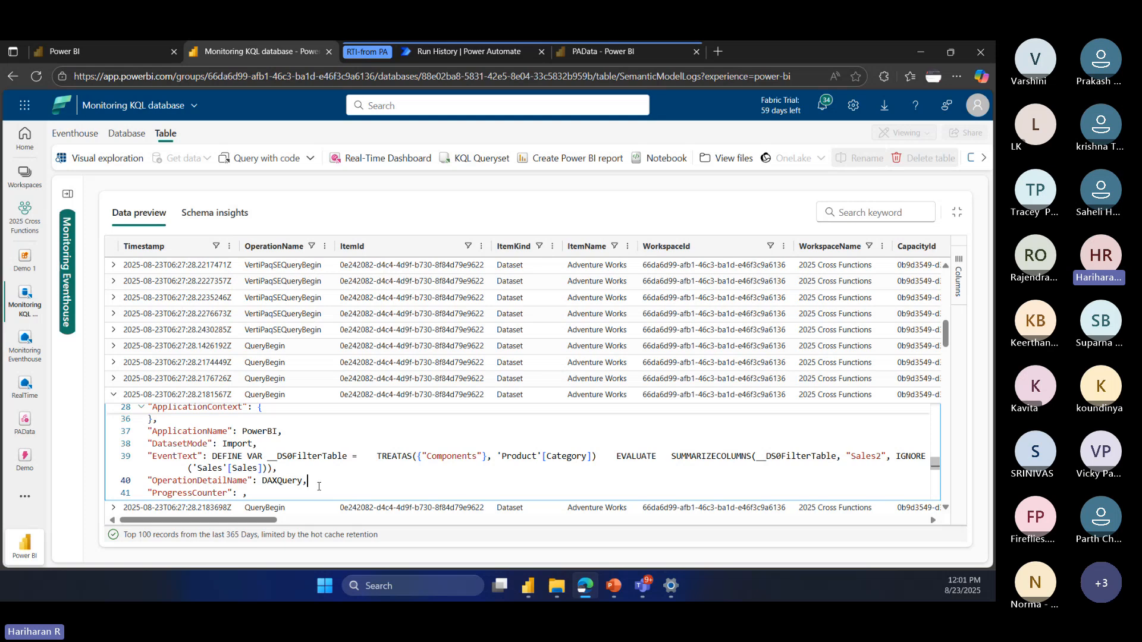
Step: Examine the ReportId and VisualId under ApplicationContext in the expanded QueryBegin record, highlighting the VisualId value
scroll(319, 486, "up", 2)
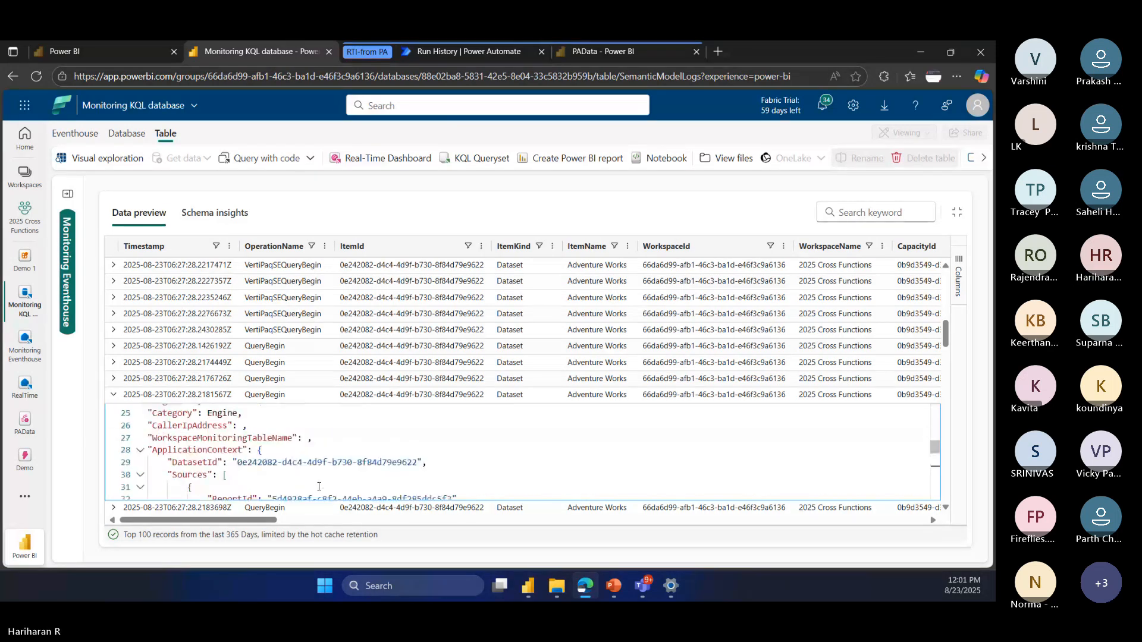
scroll(272, 480, "up", 1)
double_click(274, 480)
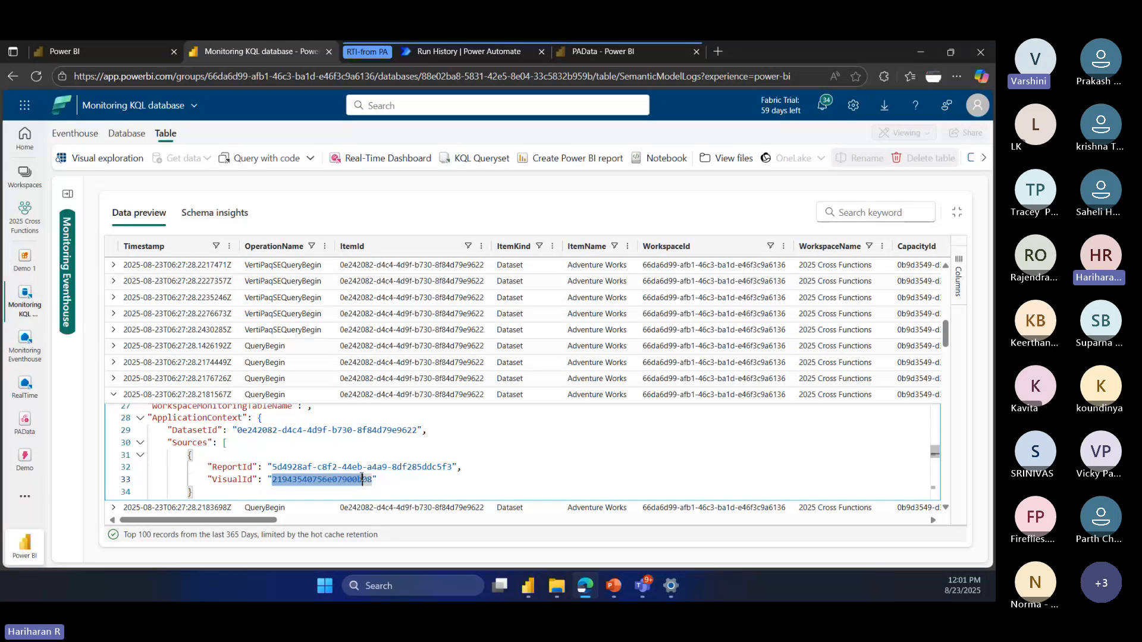
left_click(414, 478)
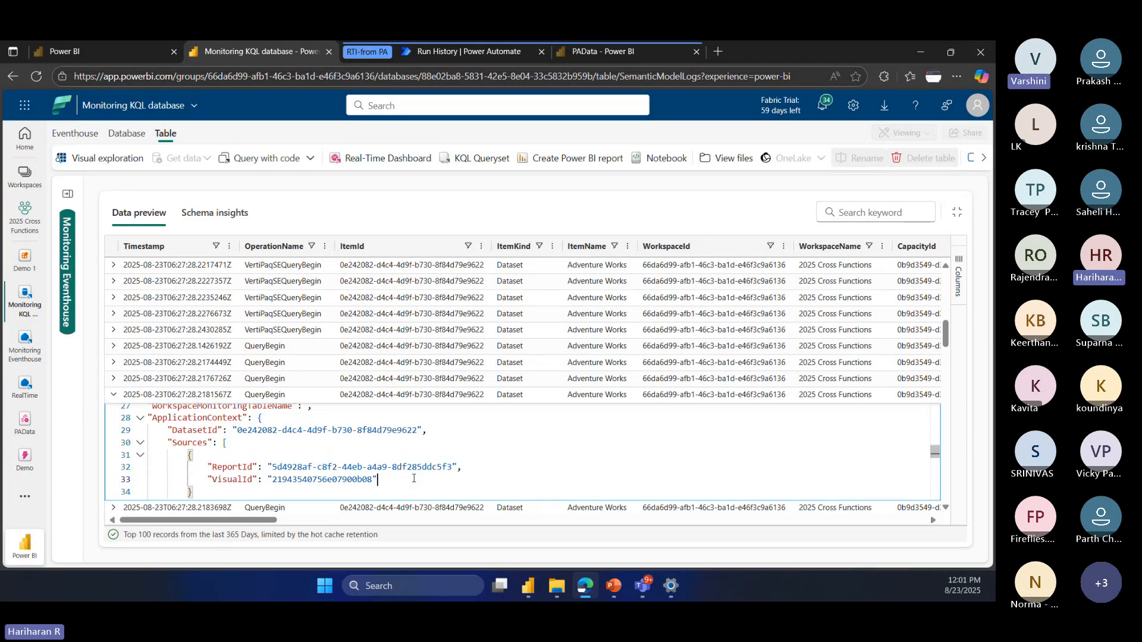
left_click_drag(272, 479, 372, 481)
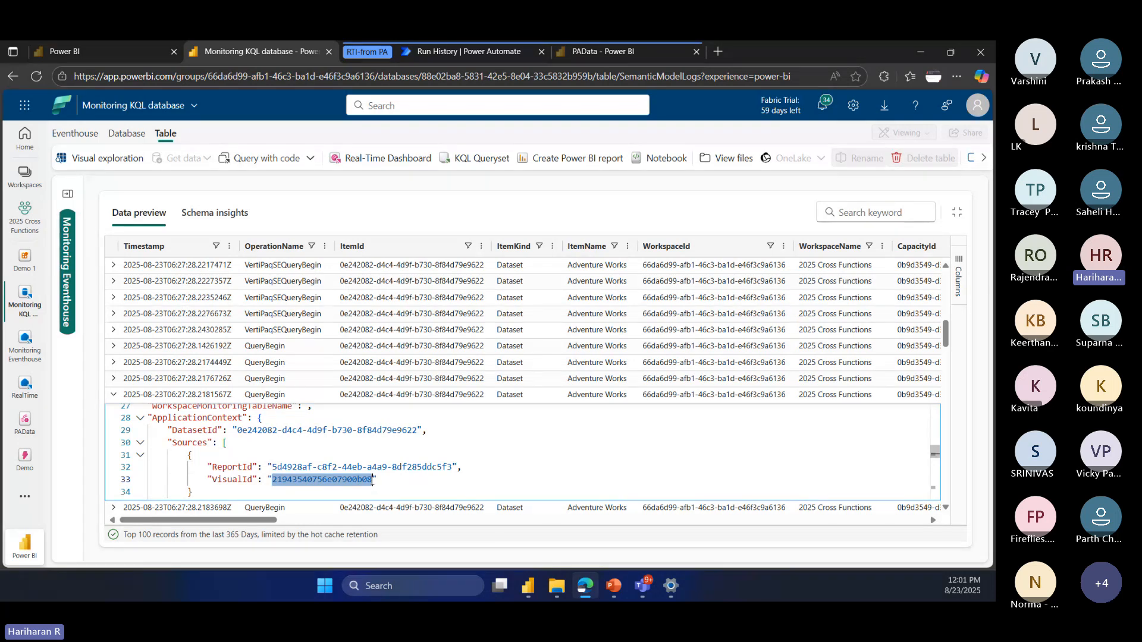
left_click(372, 481)
Step: Highlight the __DS0FilterTable variable in the QueryBegin record's EventText and examine the fields that follow it
scroll(399, 485, "down", 2)
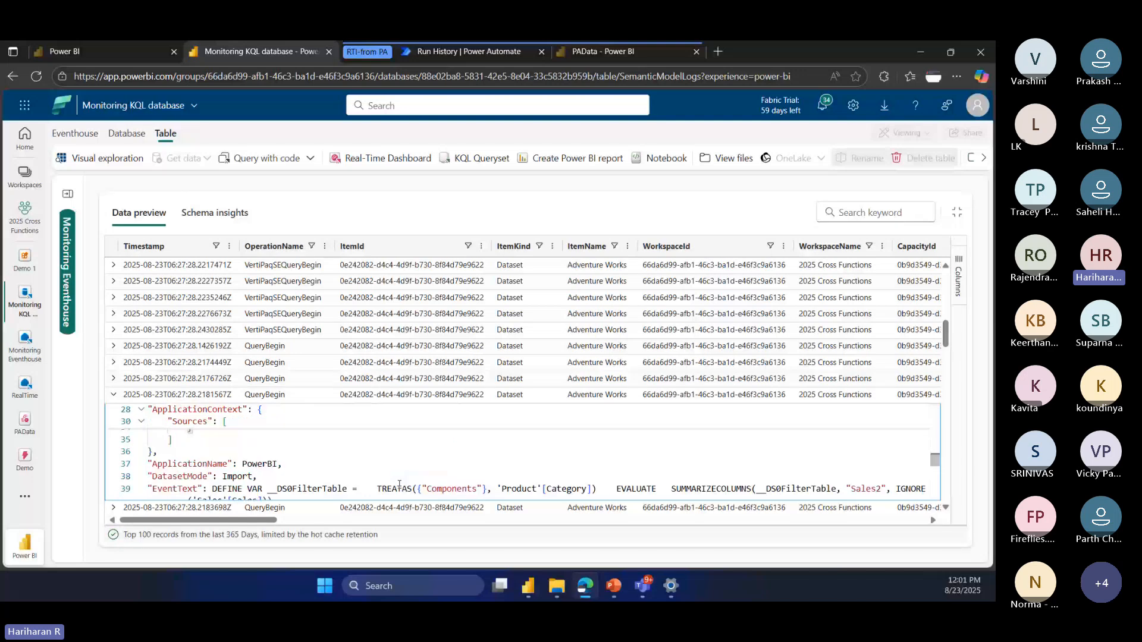
scroll(399, 484, "down", 2)
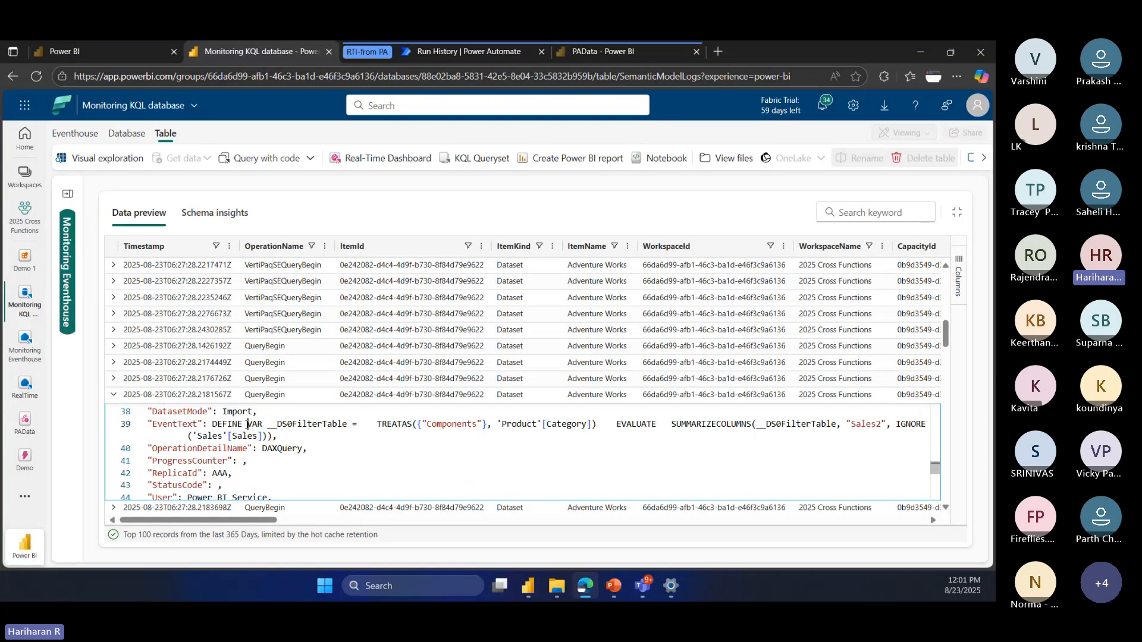
double_click(305, 423)
left_click_drag(305, 424, 349, 423)
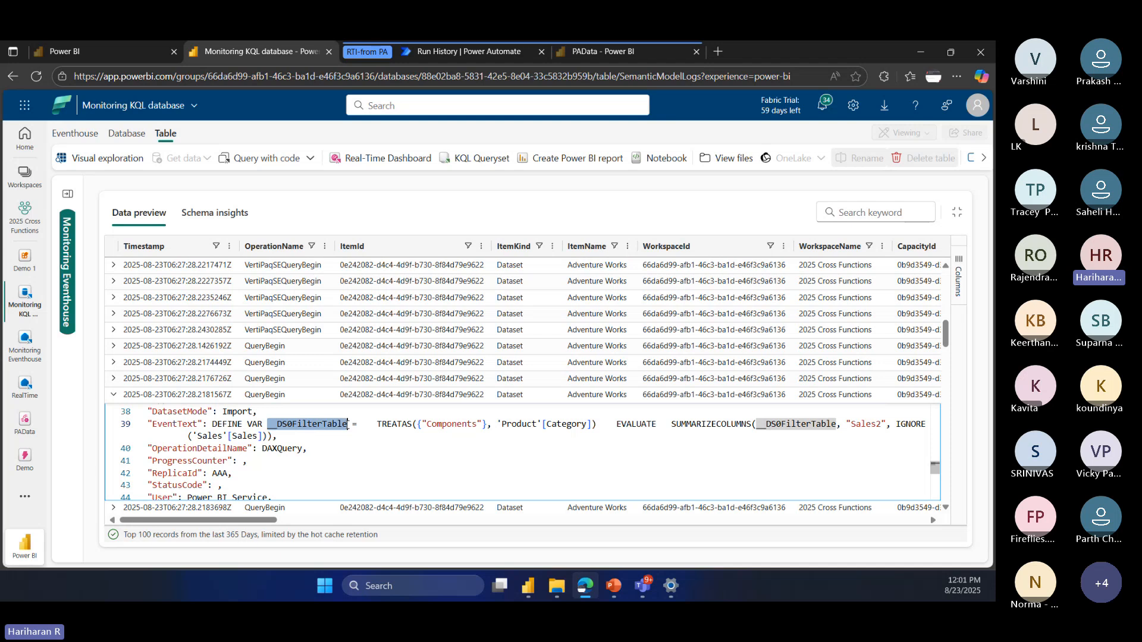
left_click(342, 439)
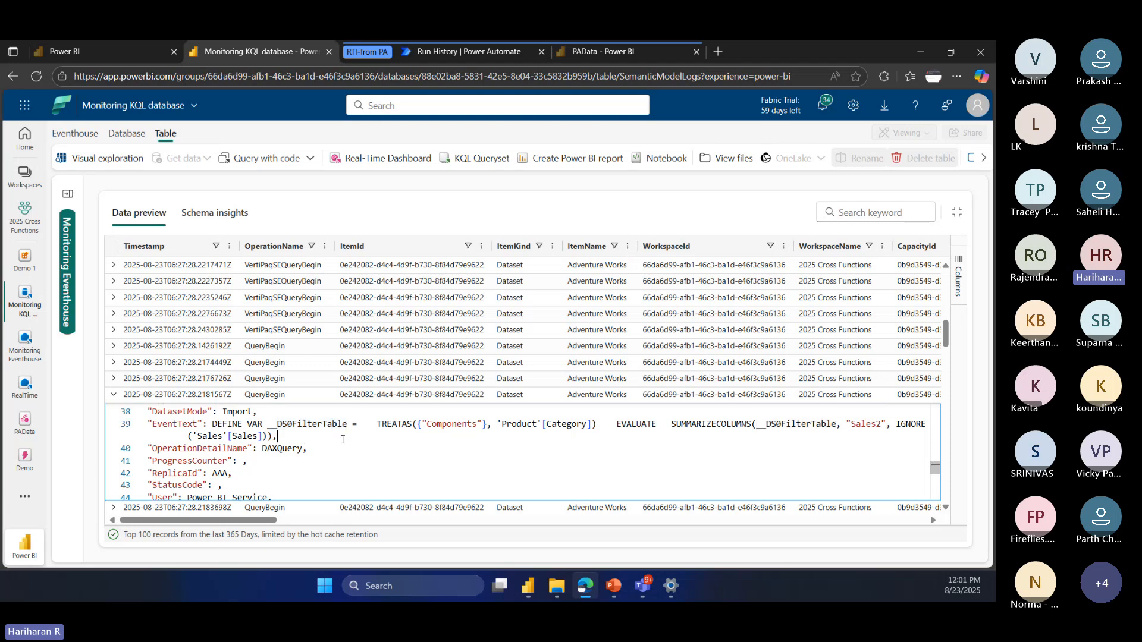
scroll(342, 439, "down", 1)
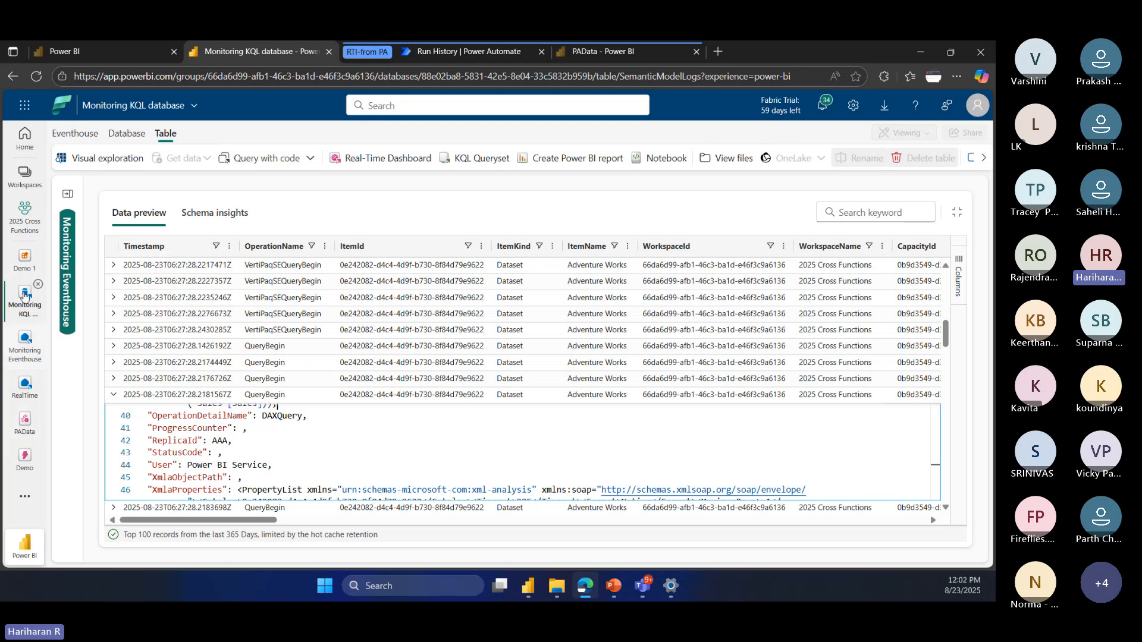
Step: View the Adventure Works report from the 2025 Cross Functions workspace and return to the closing slide in PowerPoint
left_click(25, 215)
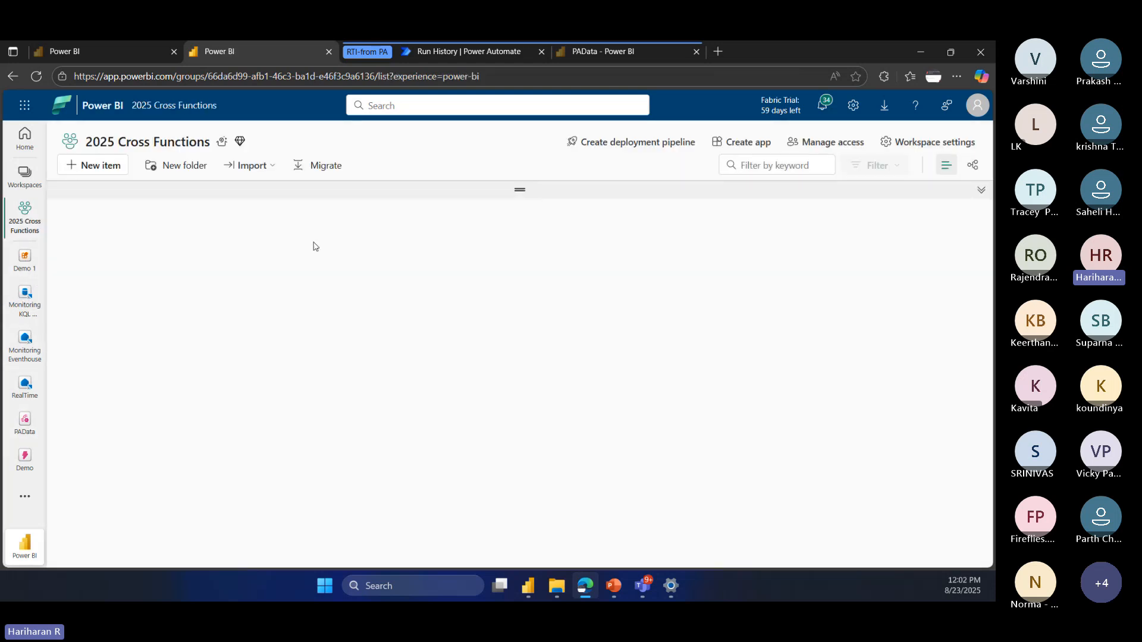
left_click(150, 451)
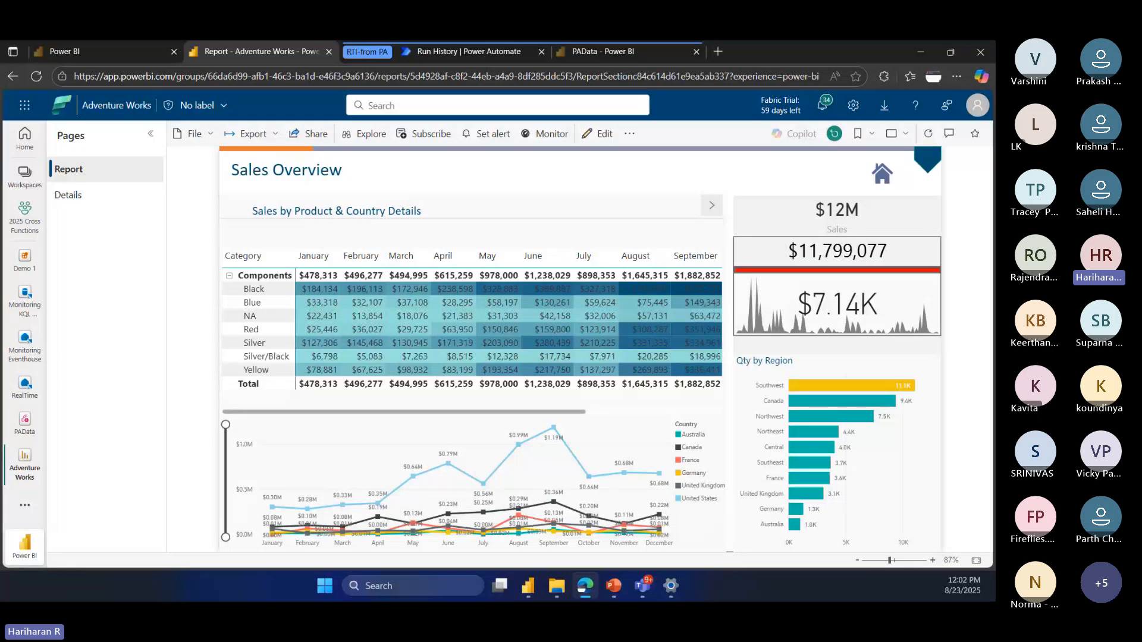
left_click(612, 586)
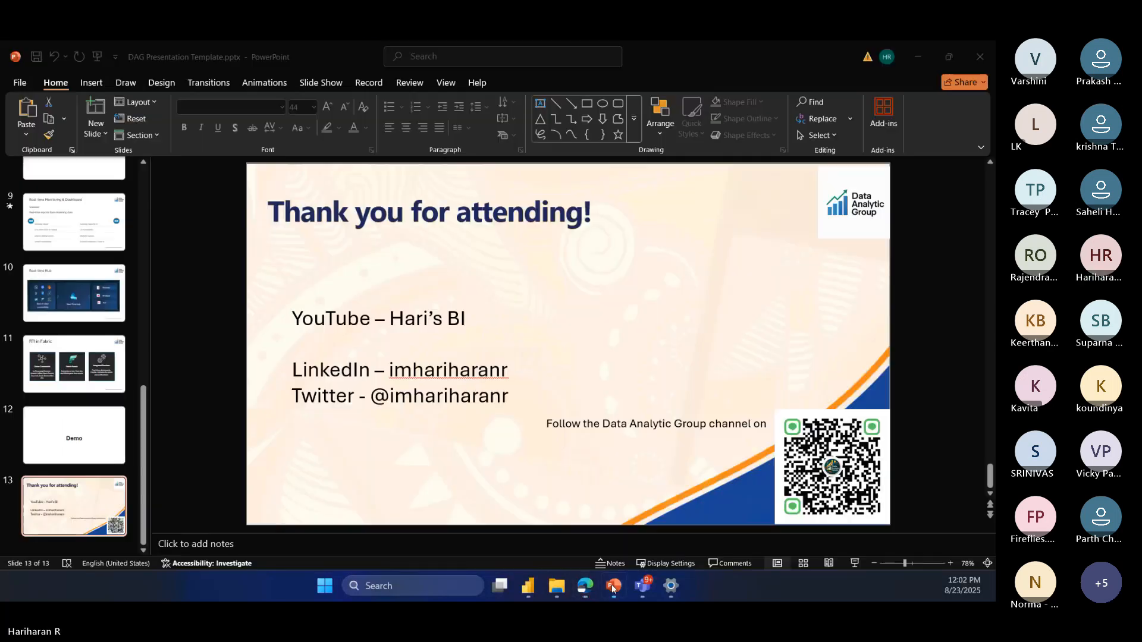